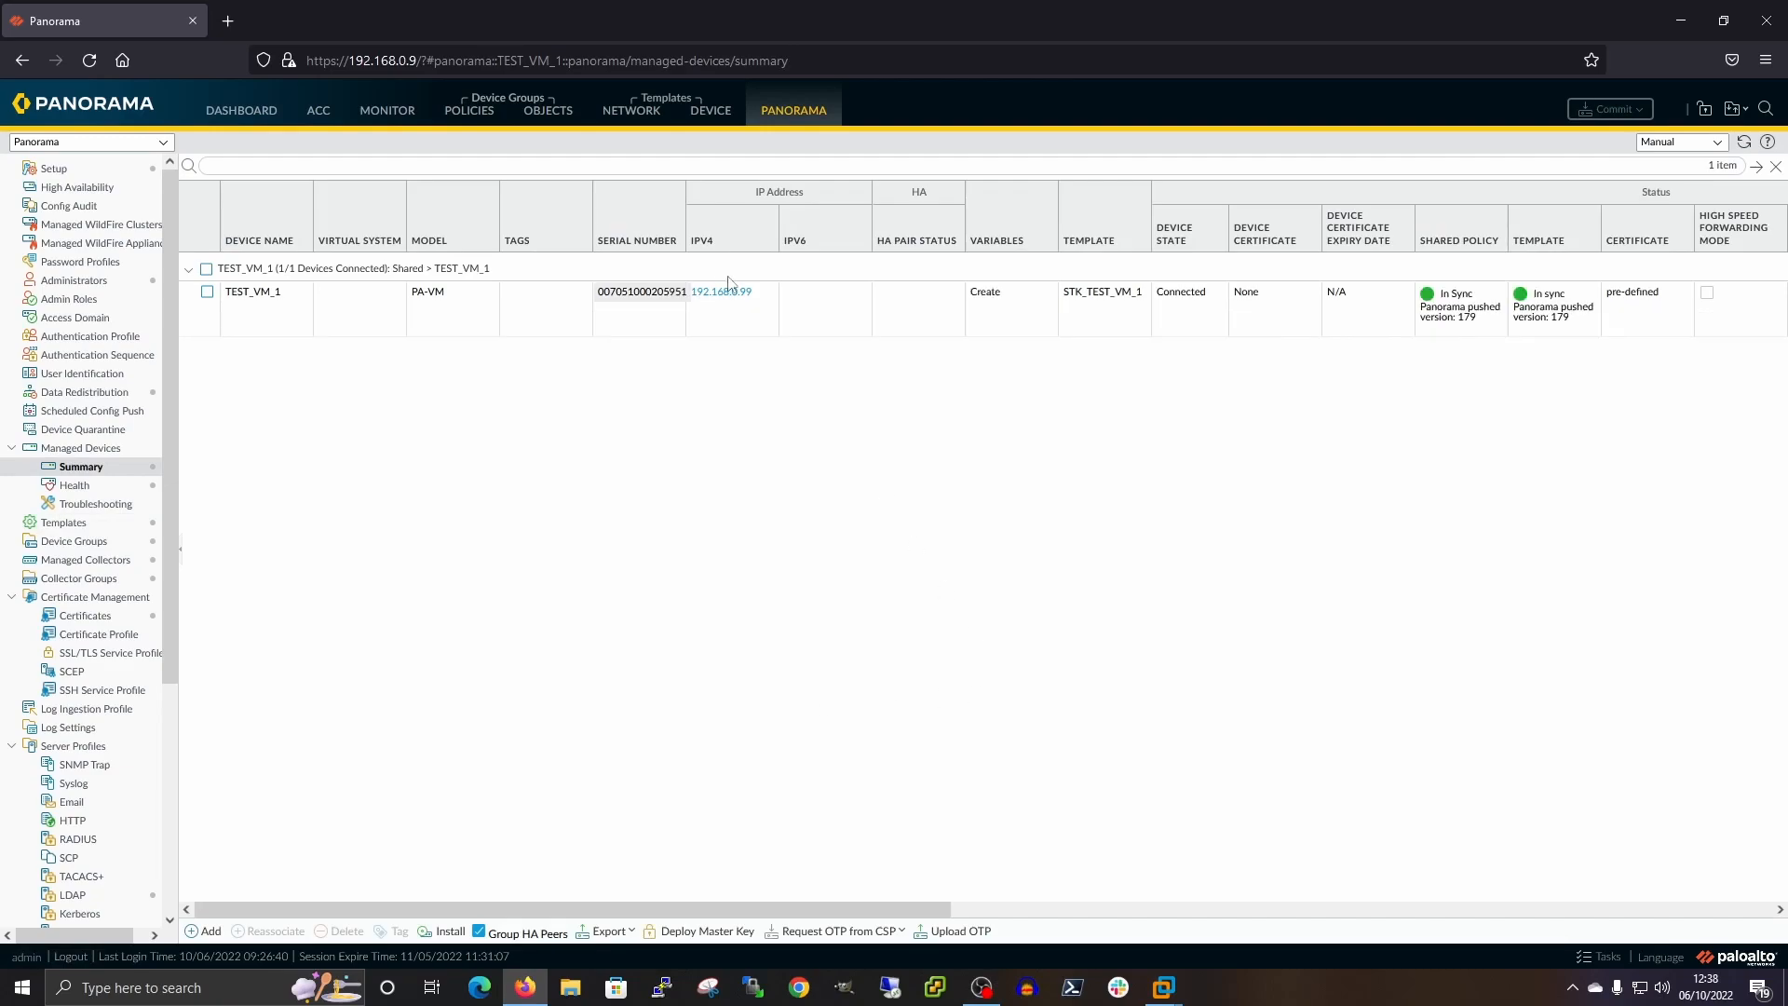
Open the 192.168.0.99 firewall management page in a new tab, bypassing the certificate warning
left_click(722, 291)
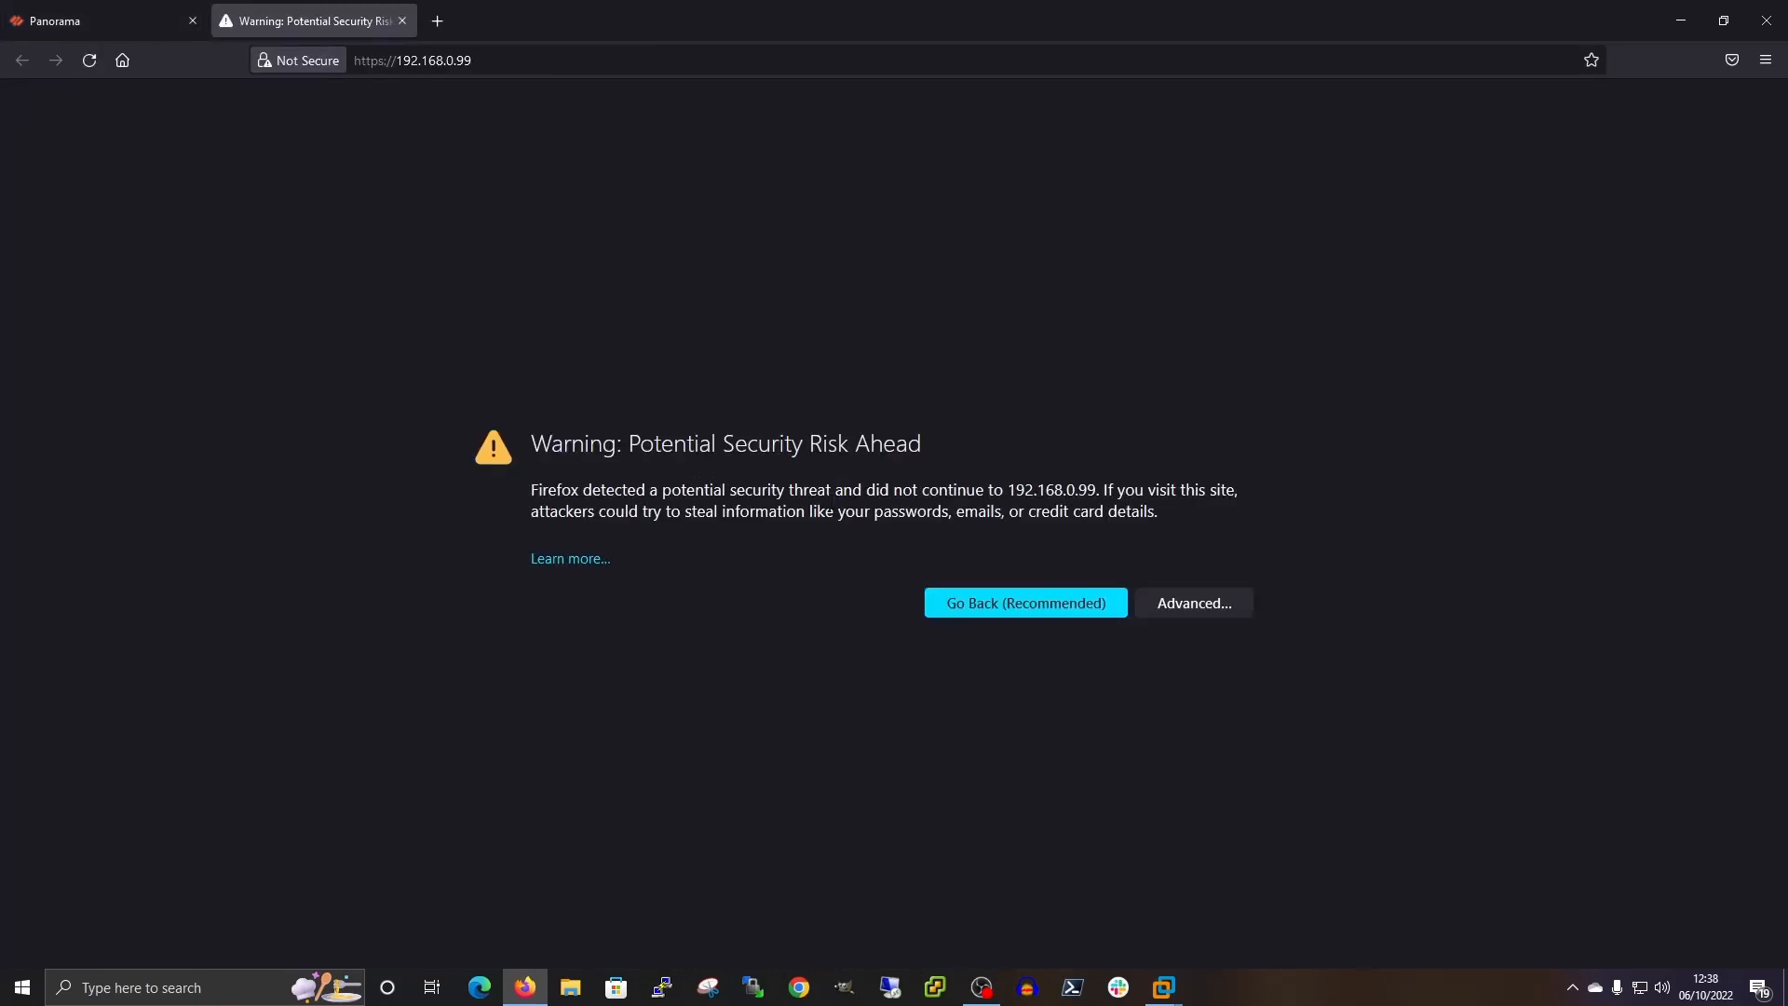
left_click(1211, 603)
left_click(1104, 908)
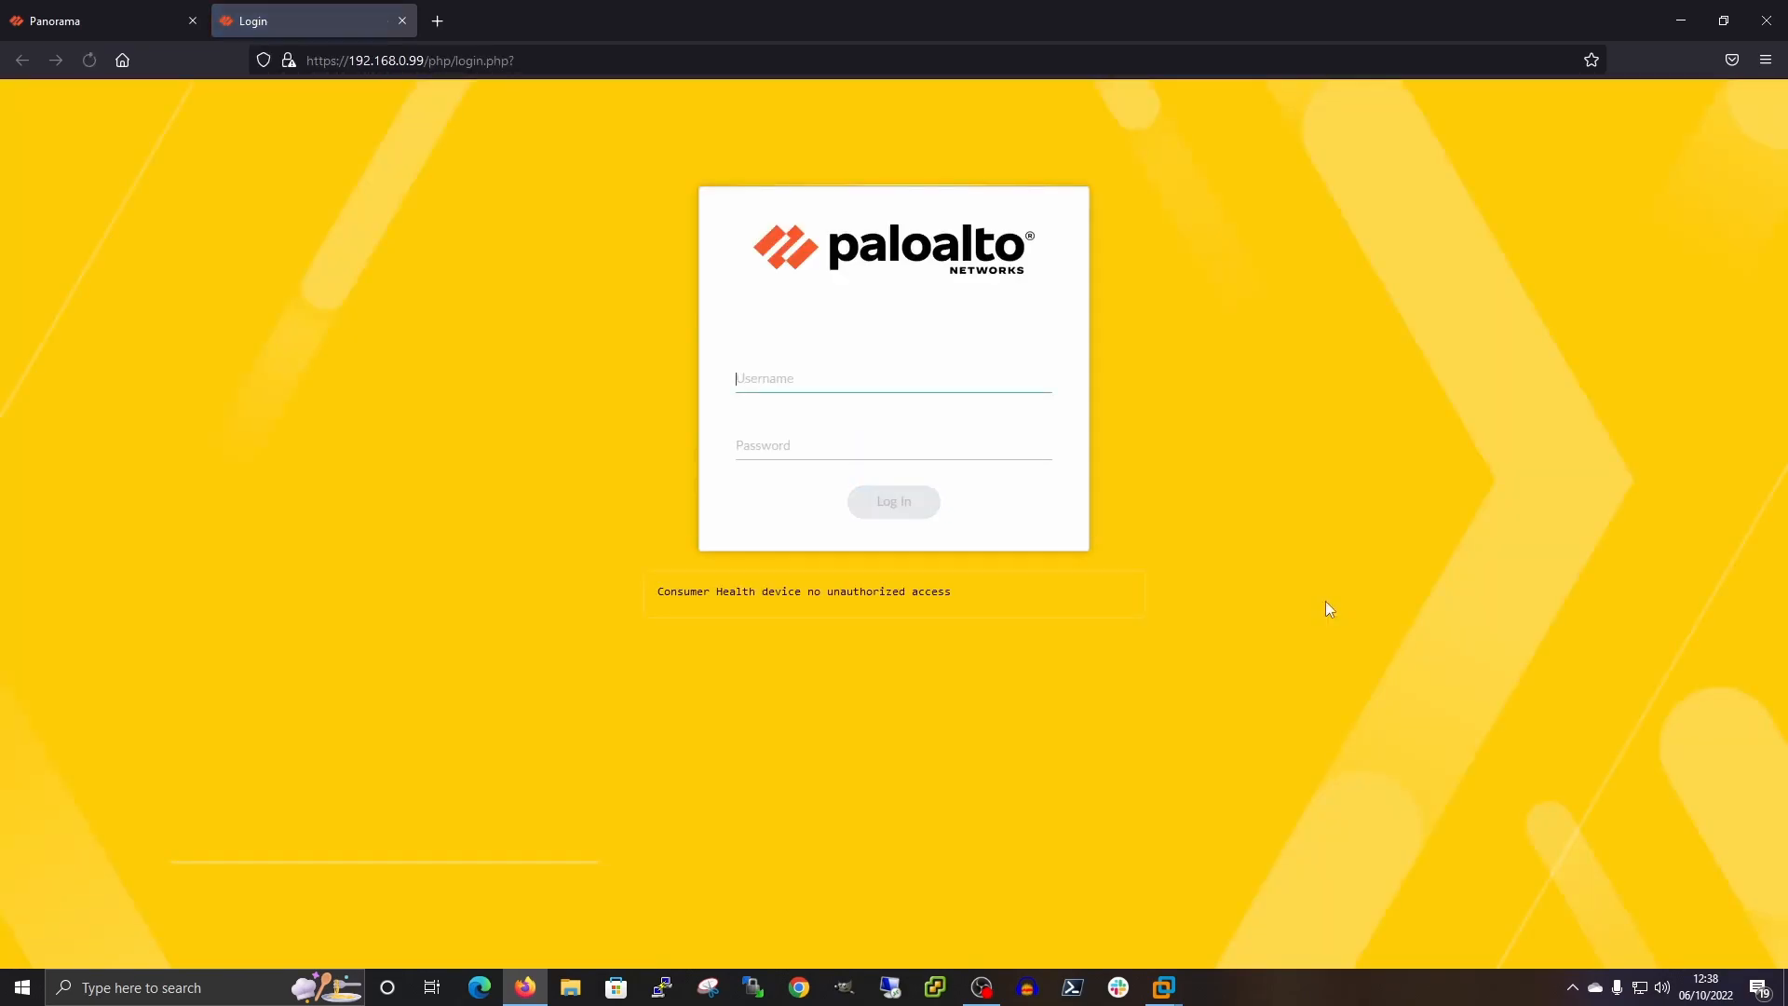
Log in to the TEST_VM_1 firewall as admin, then go back to the Panorama tab
type("admin")
key("Tab")
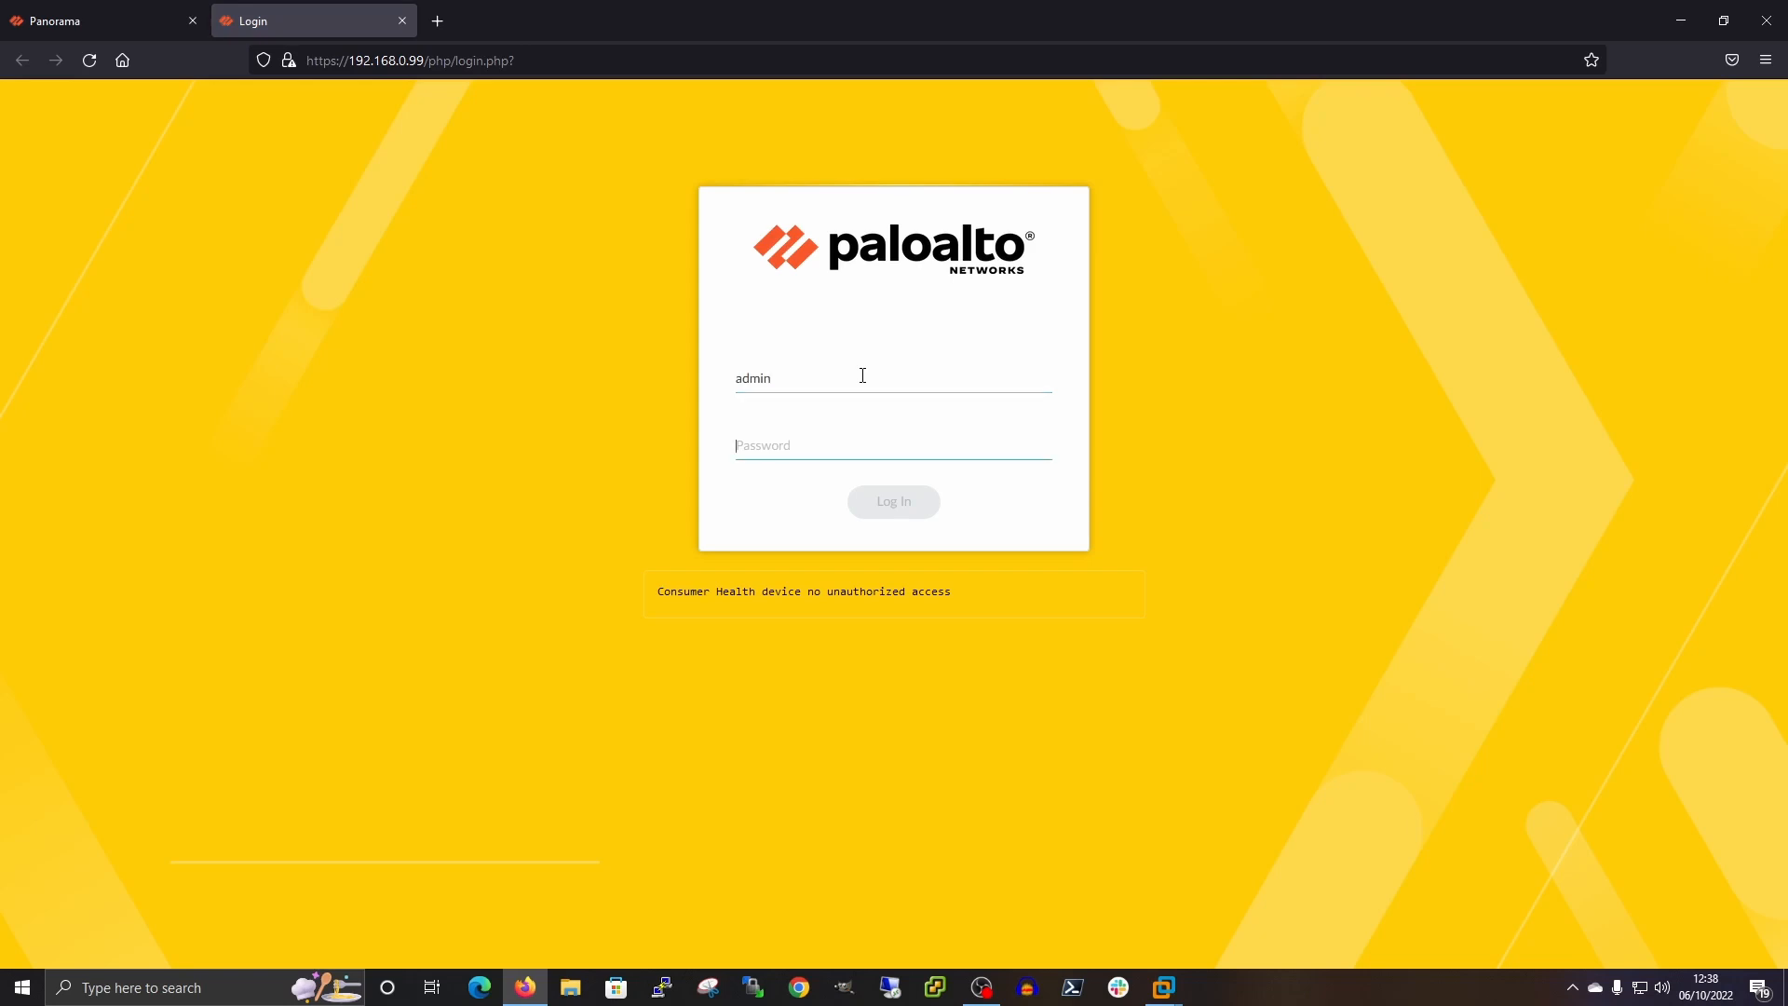
type("•••••••")
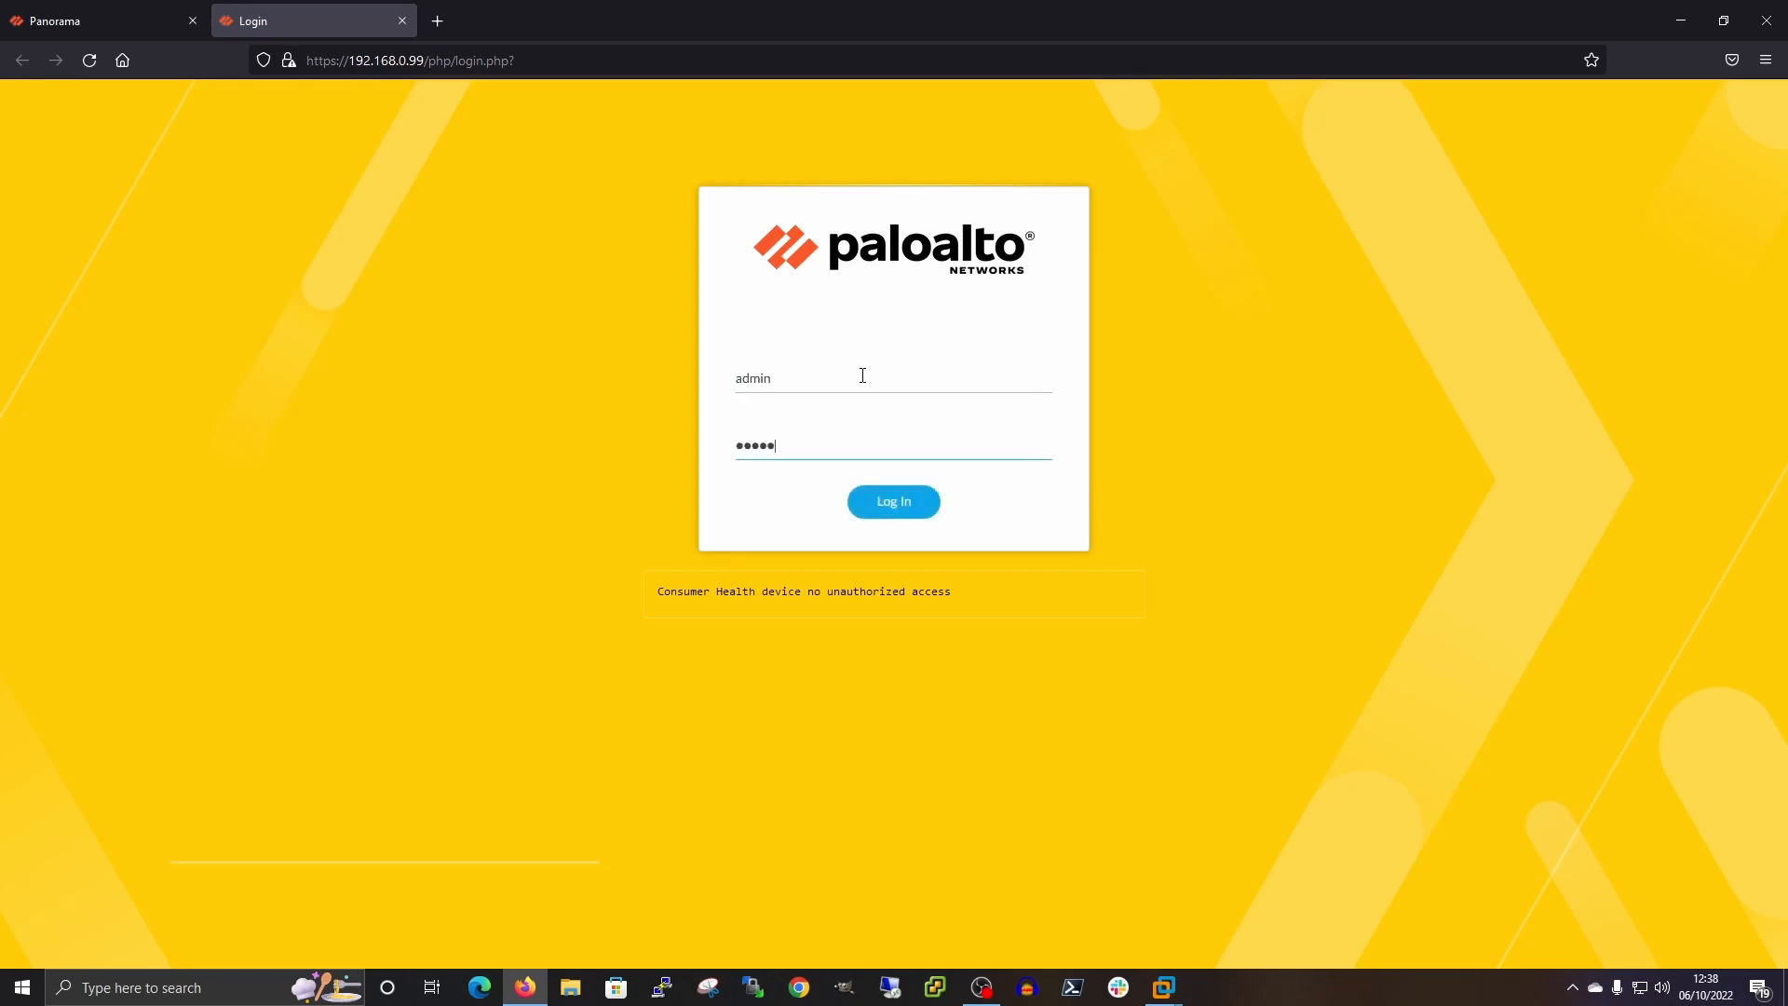
type("•••••")
key("Return")
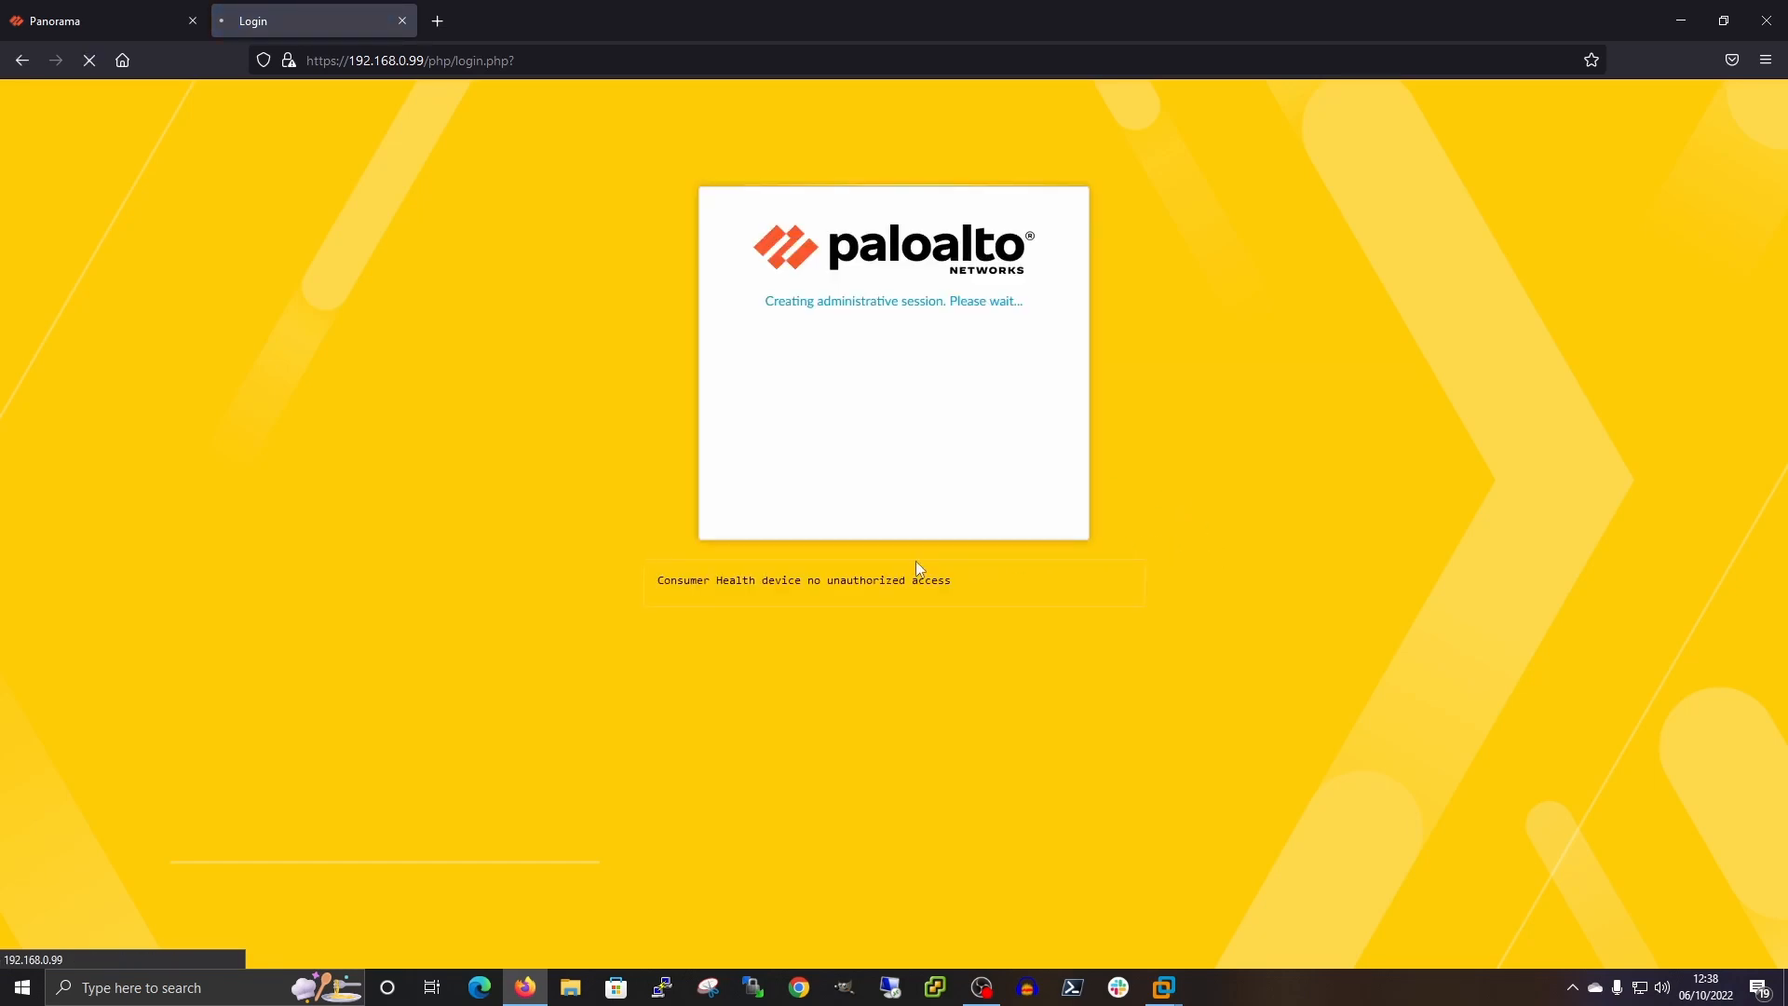
left_click(63, 26)
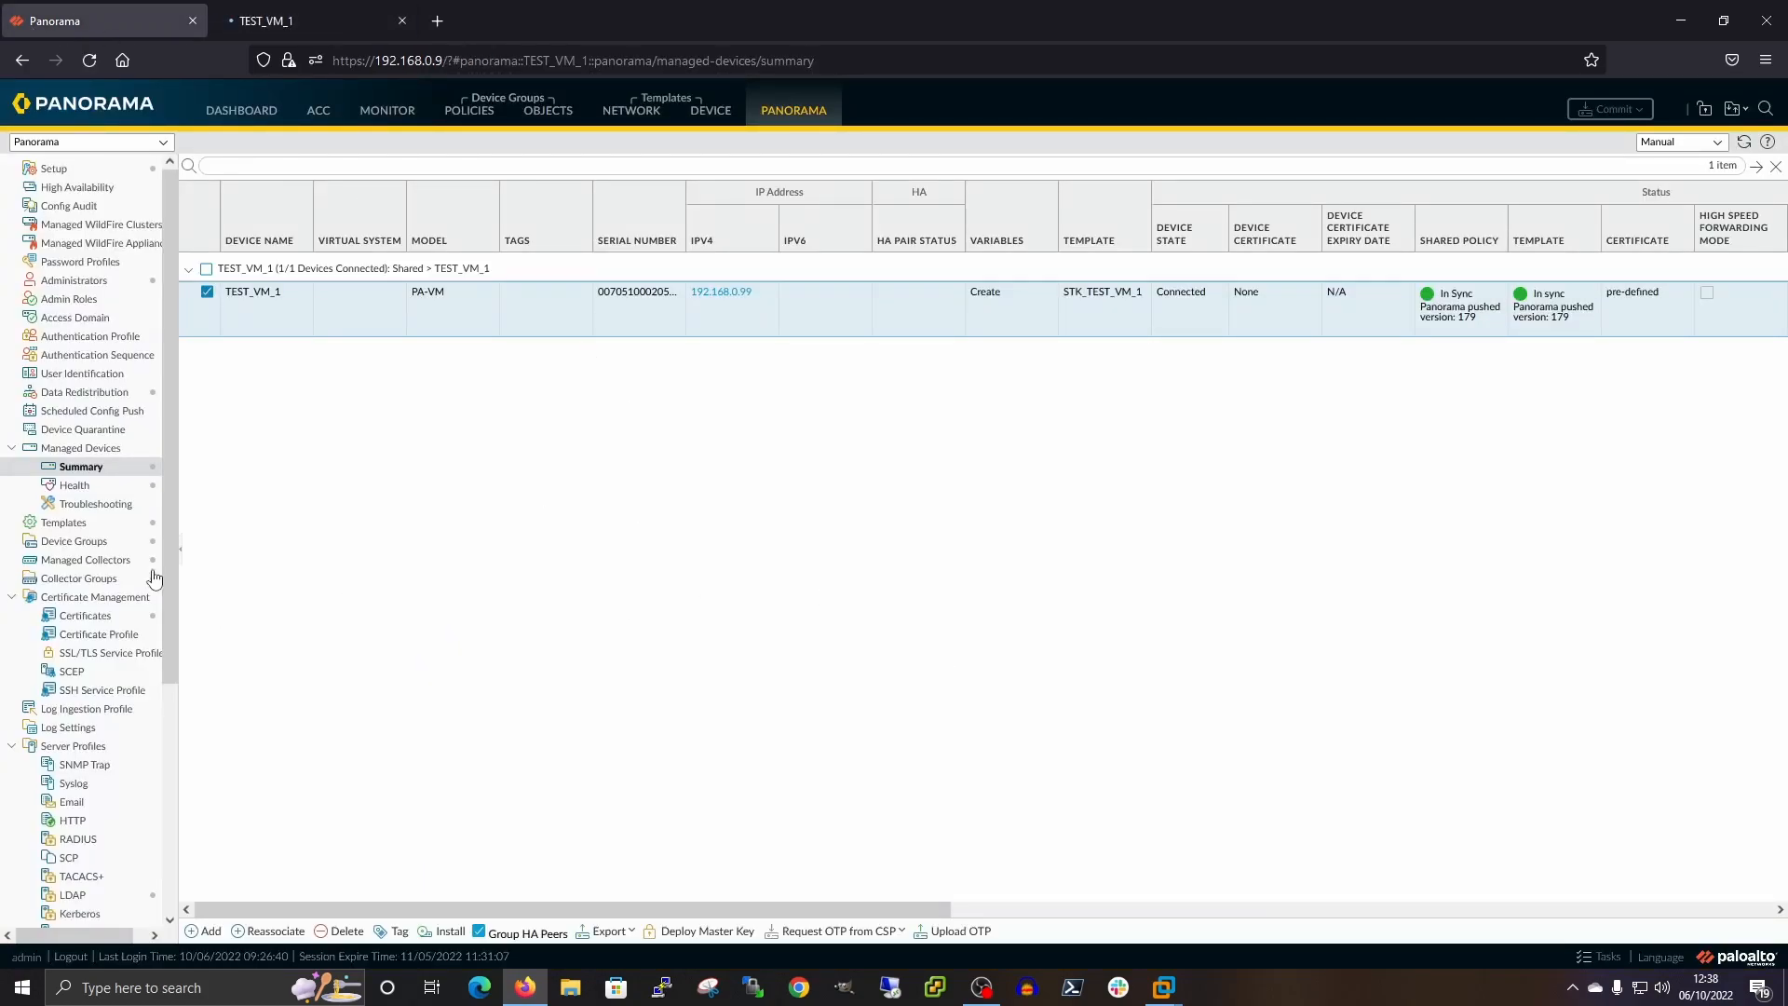
Show Panorama's Templates list filtered by 'test'
left_click(139, 523)
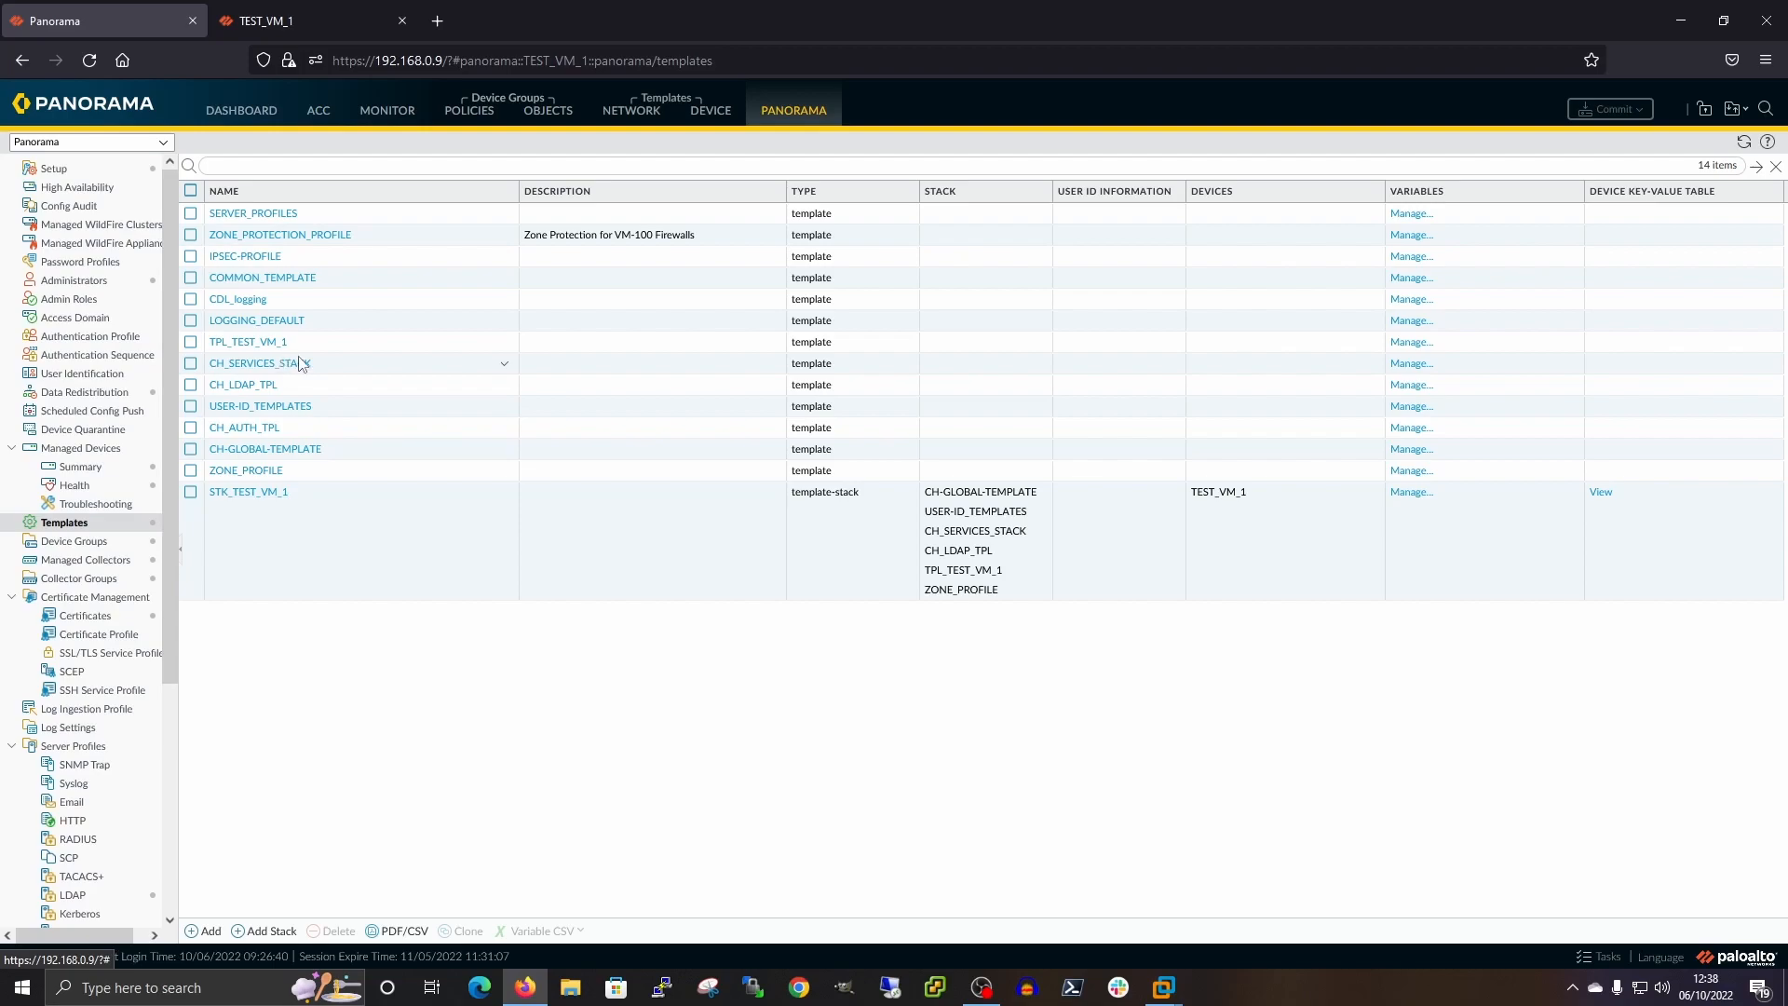
left_click(293, 166)
type("test")
key("Return")
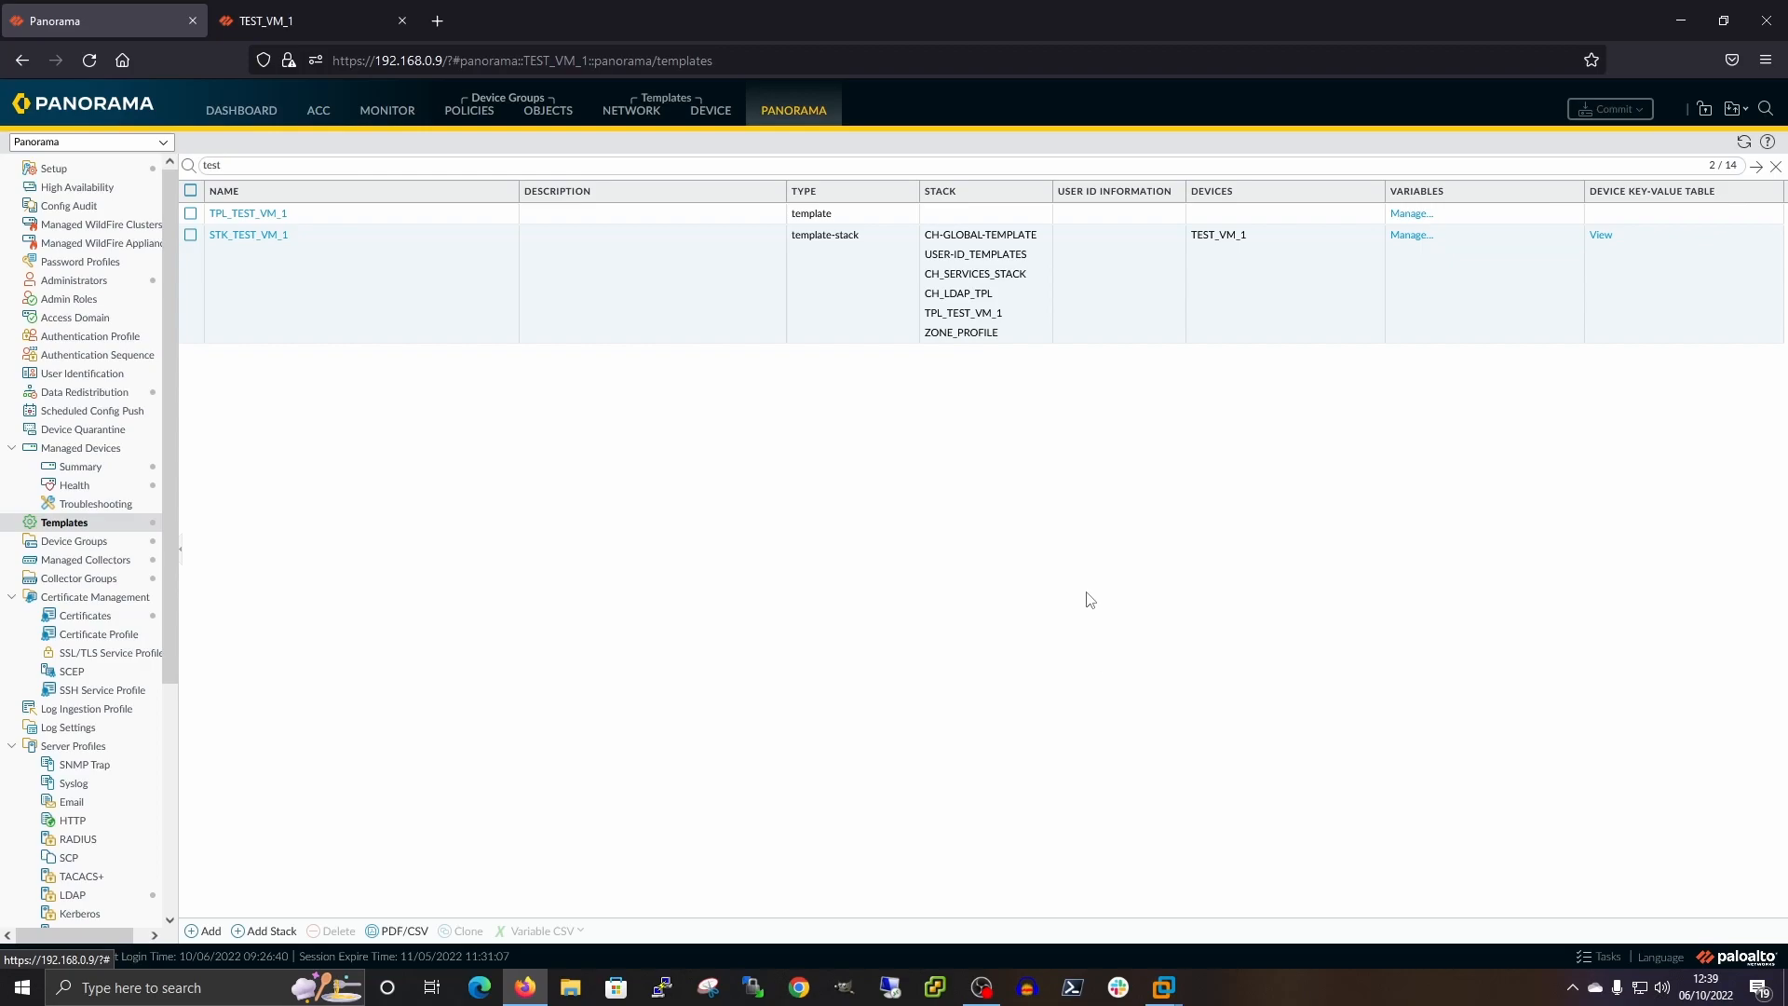
left_click(1412, 235)
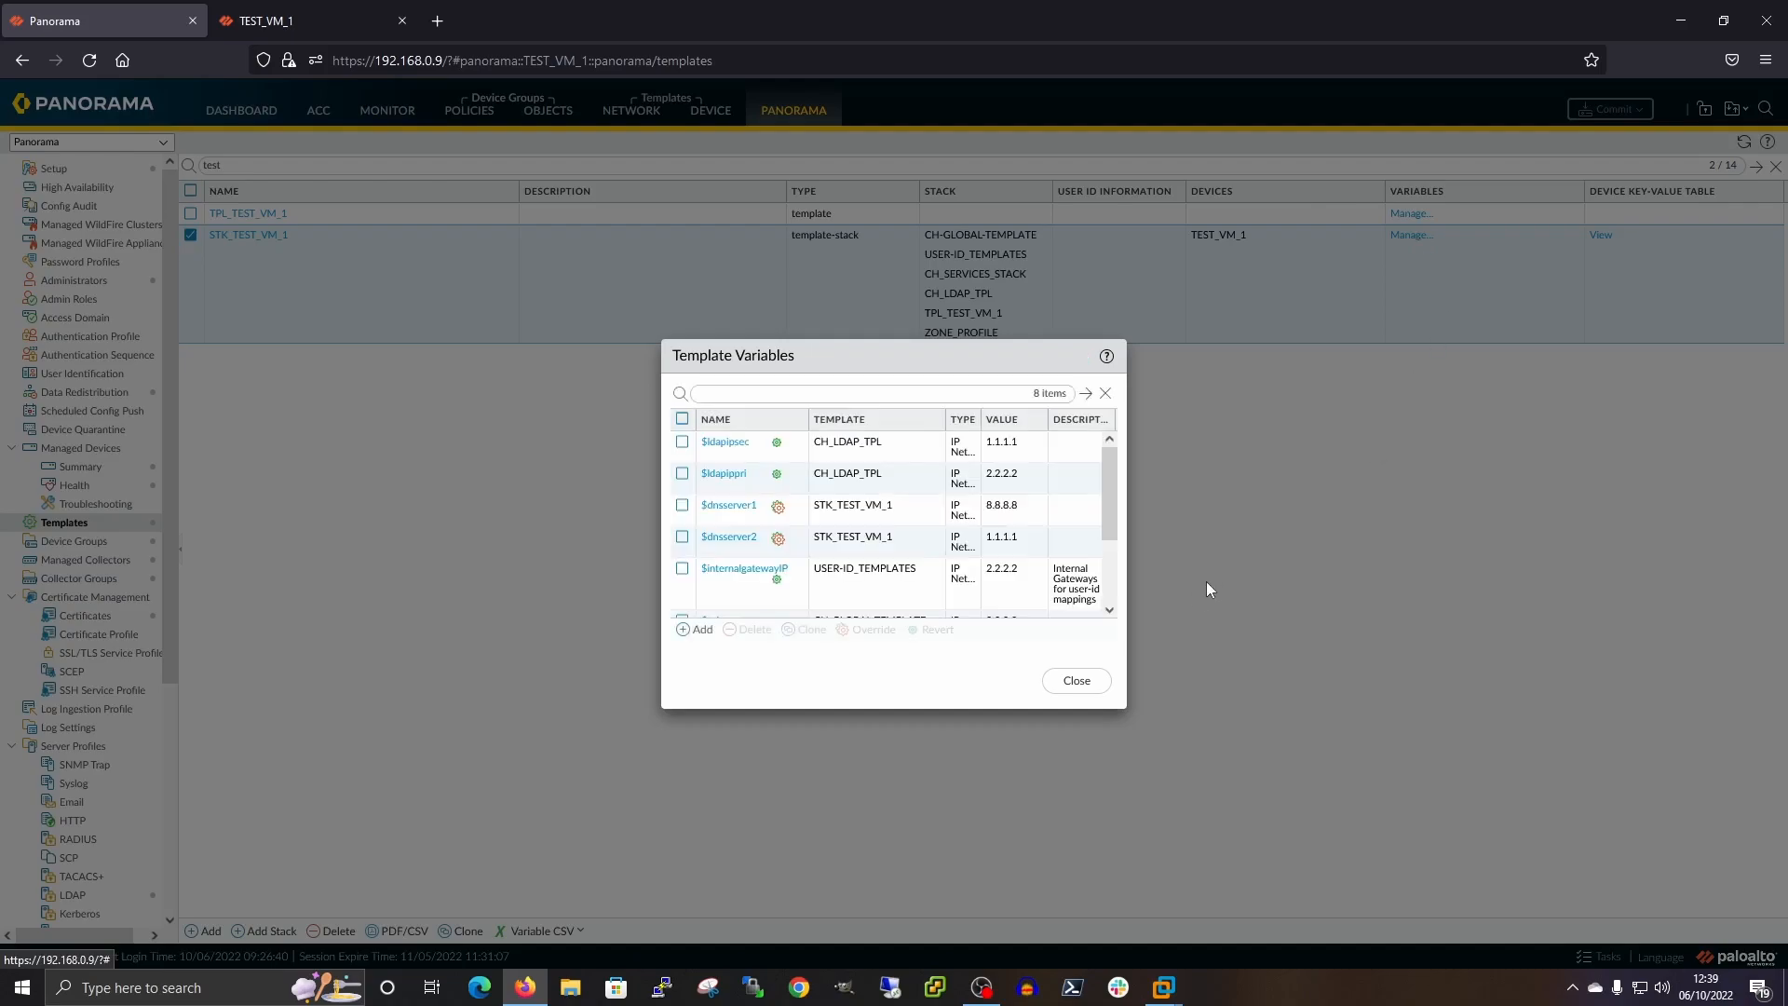
scroll(945, 538, "down", 2)
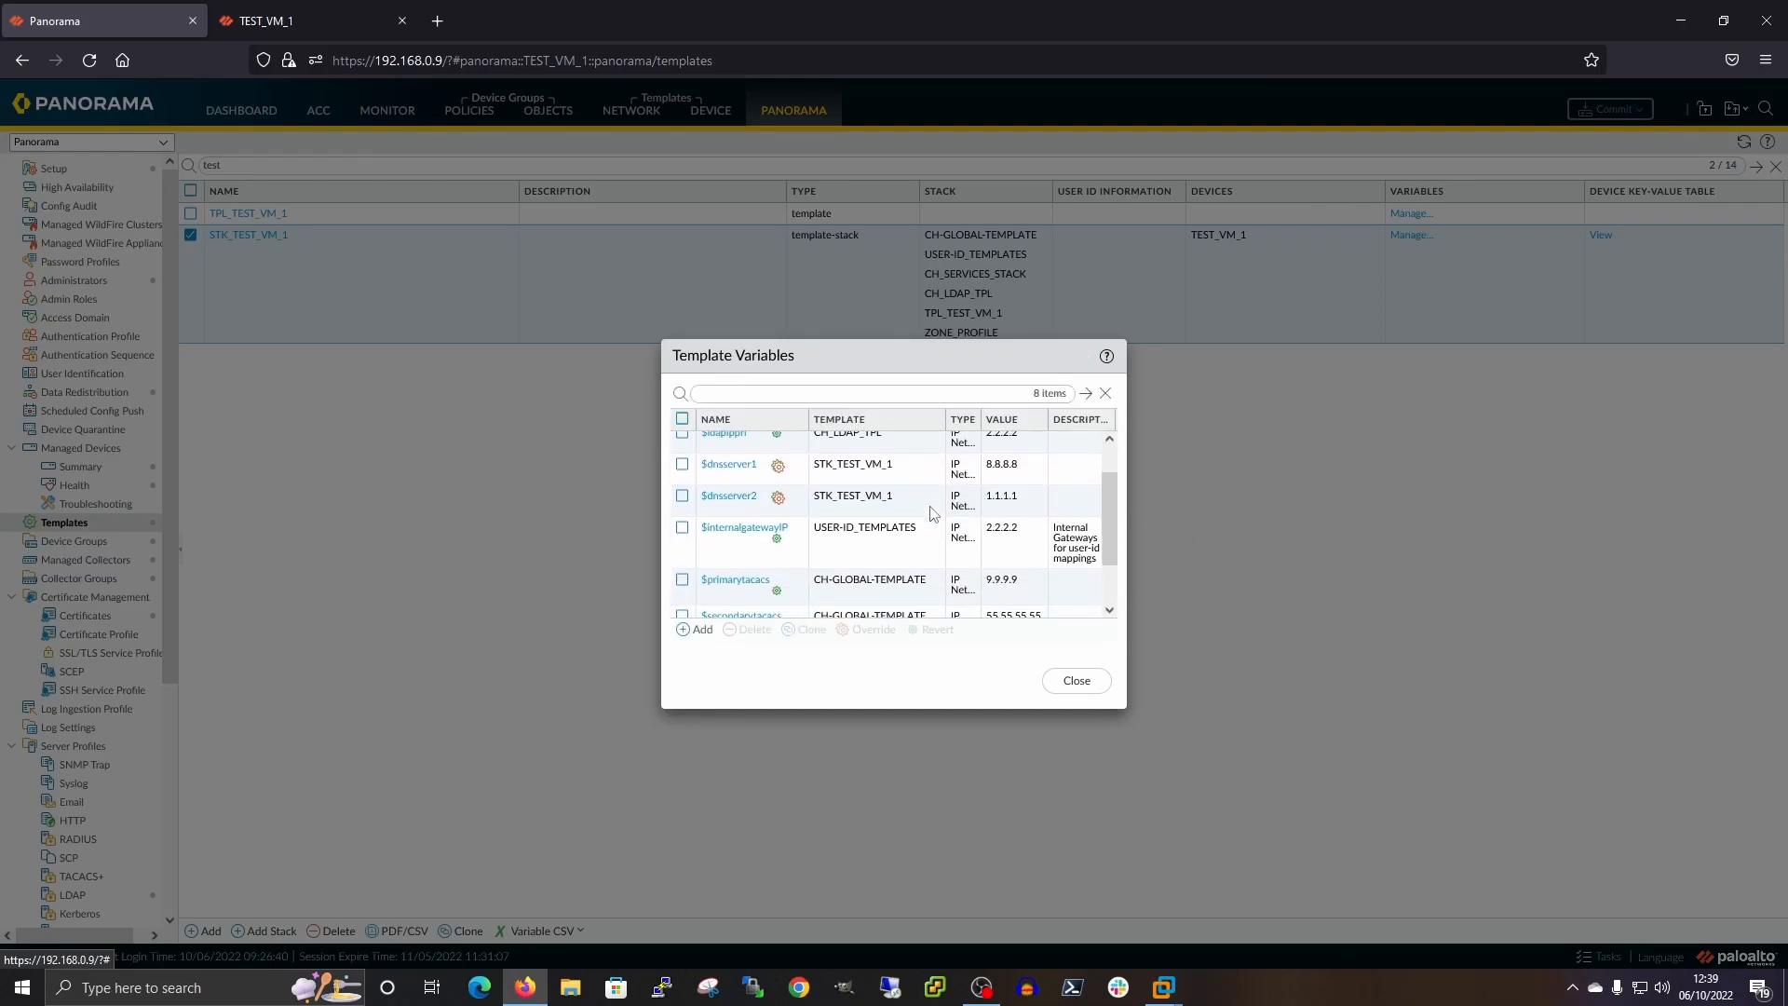
left_click(1077, 681)
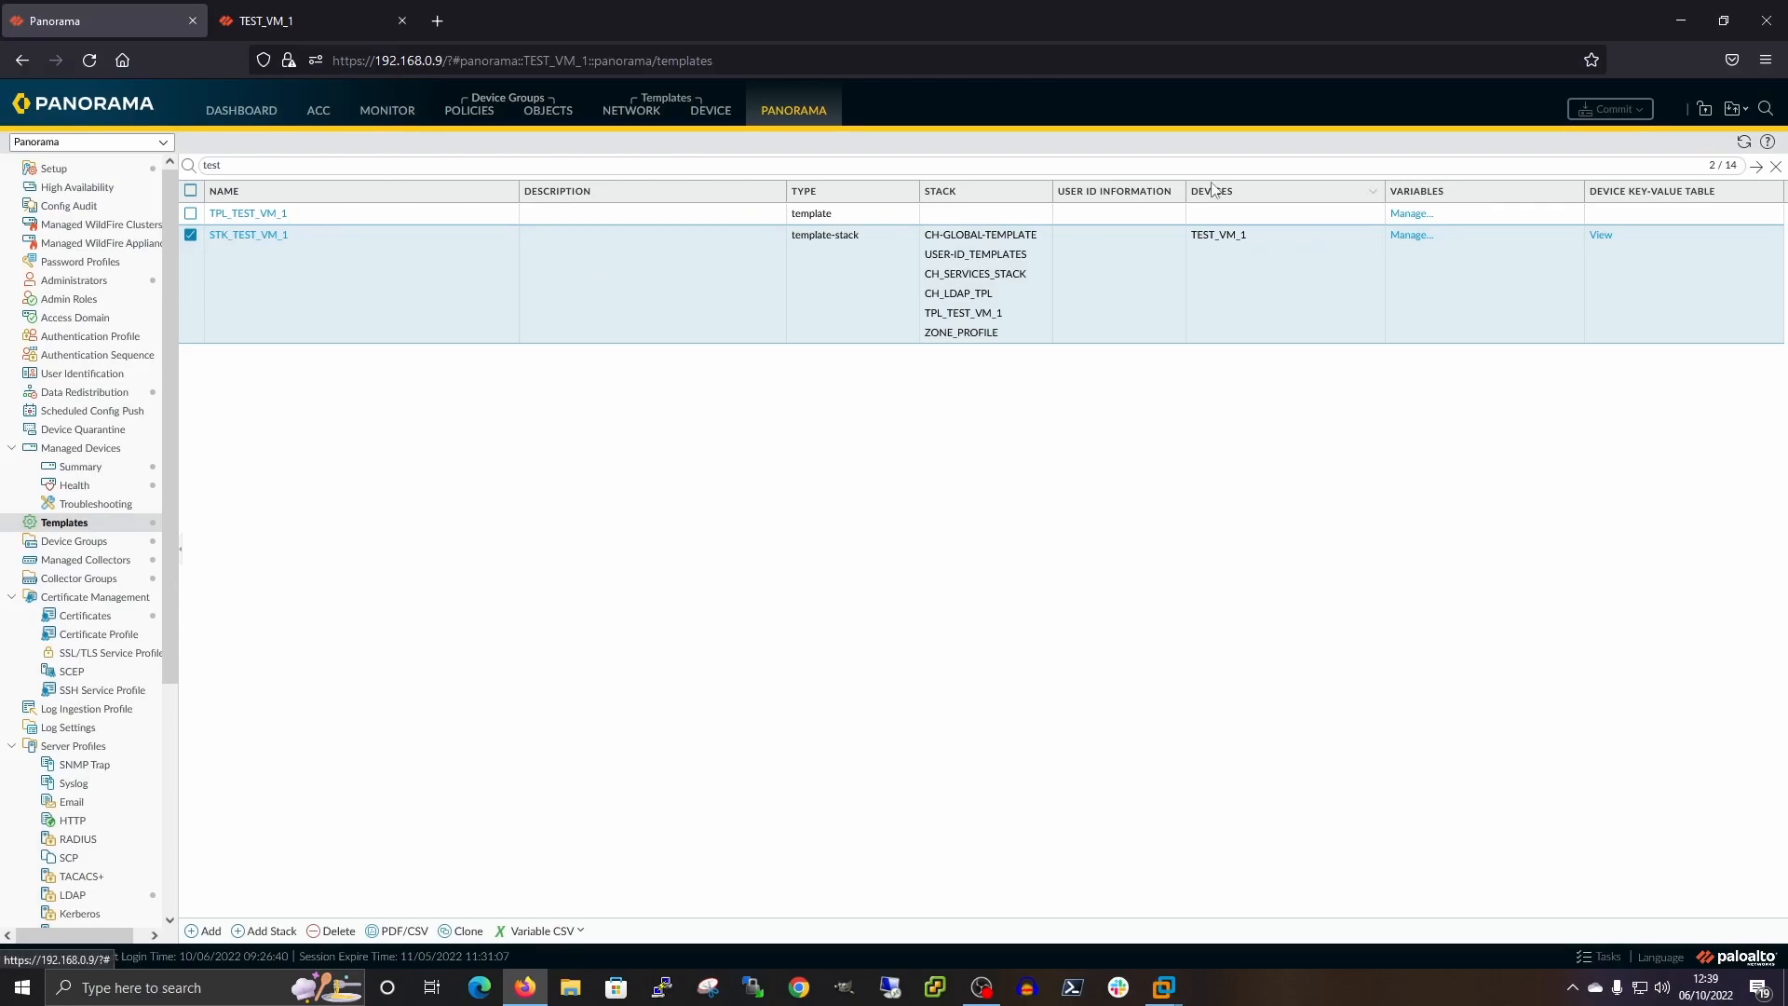
left_click(1412, 213)
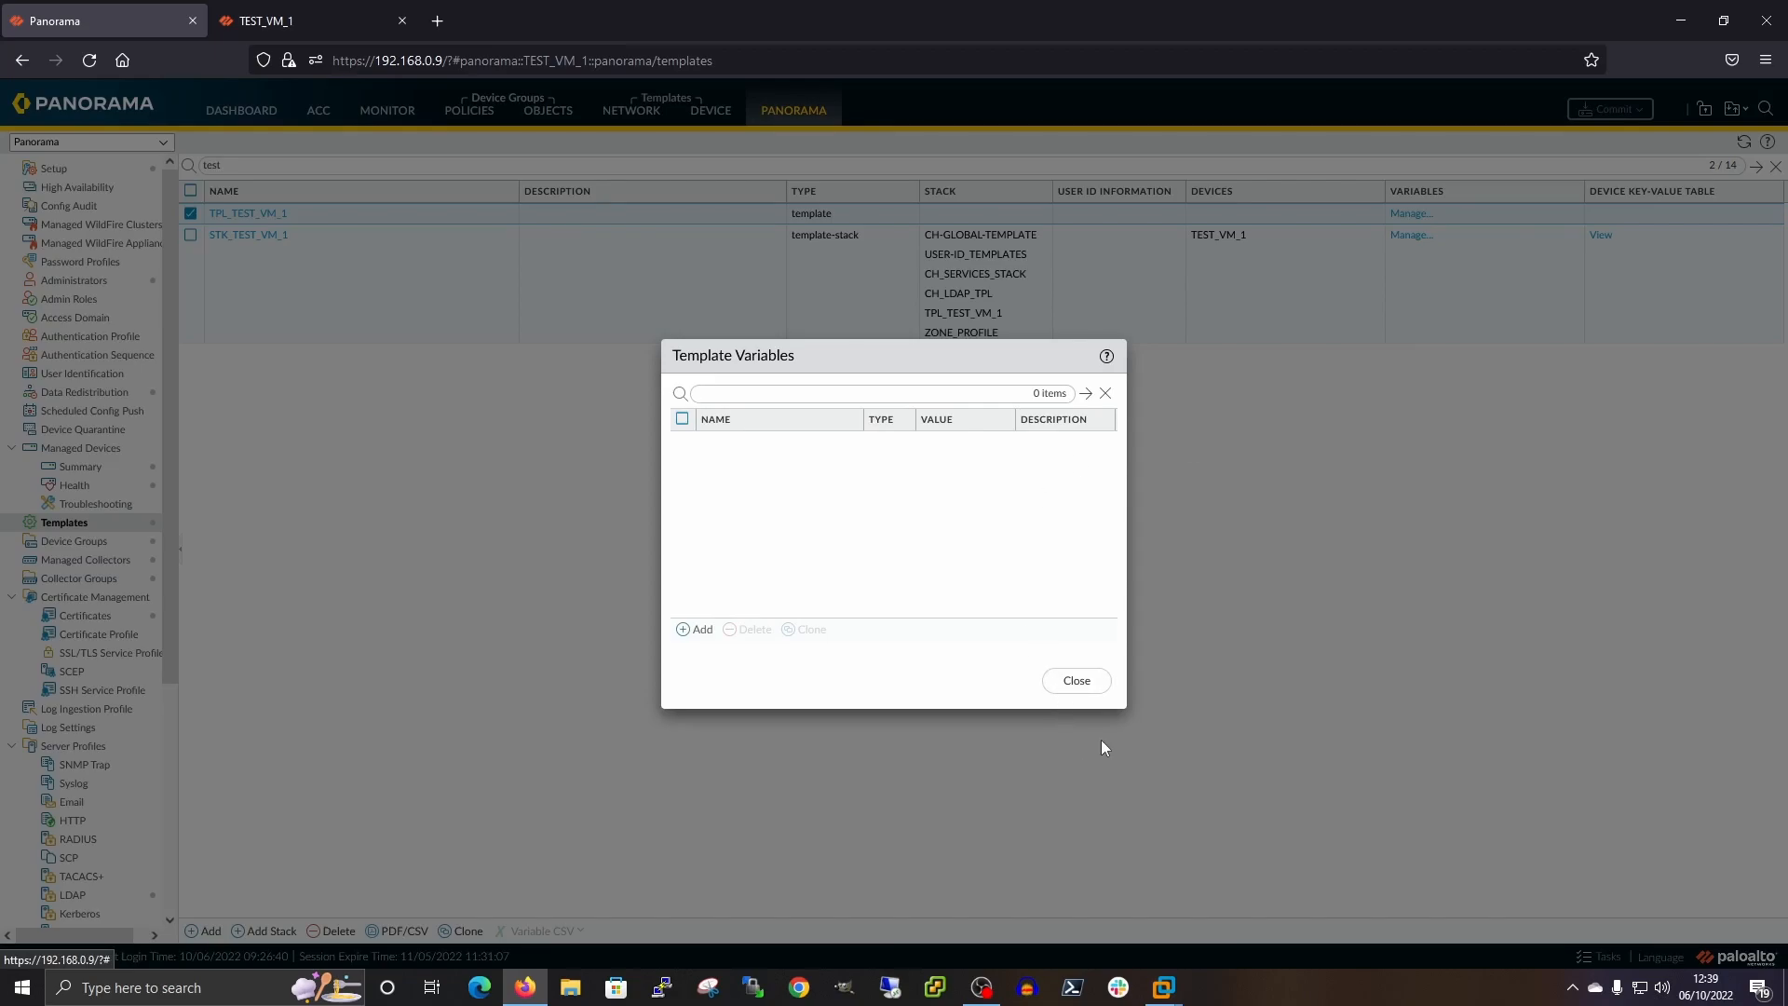
left_click(1075, 682)
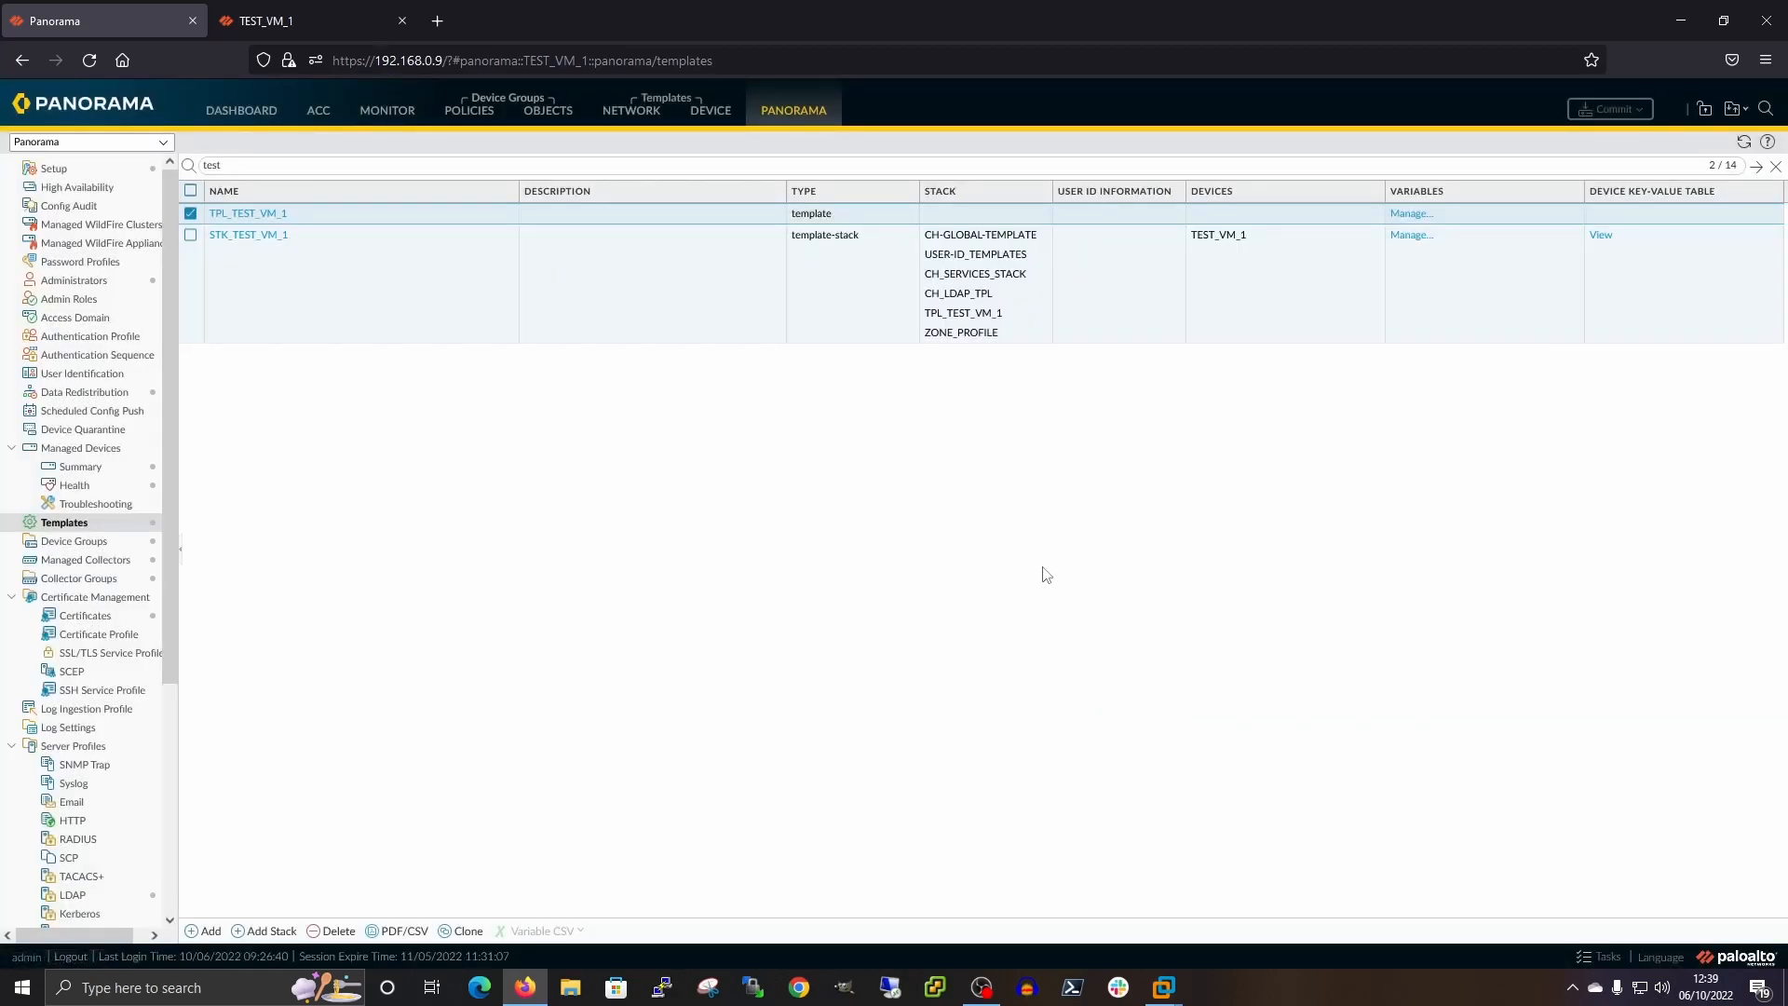
left_click(1408, 236)
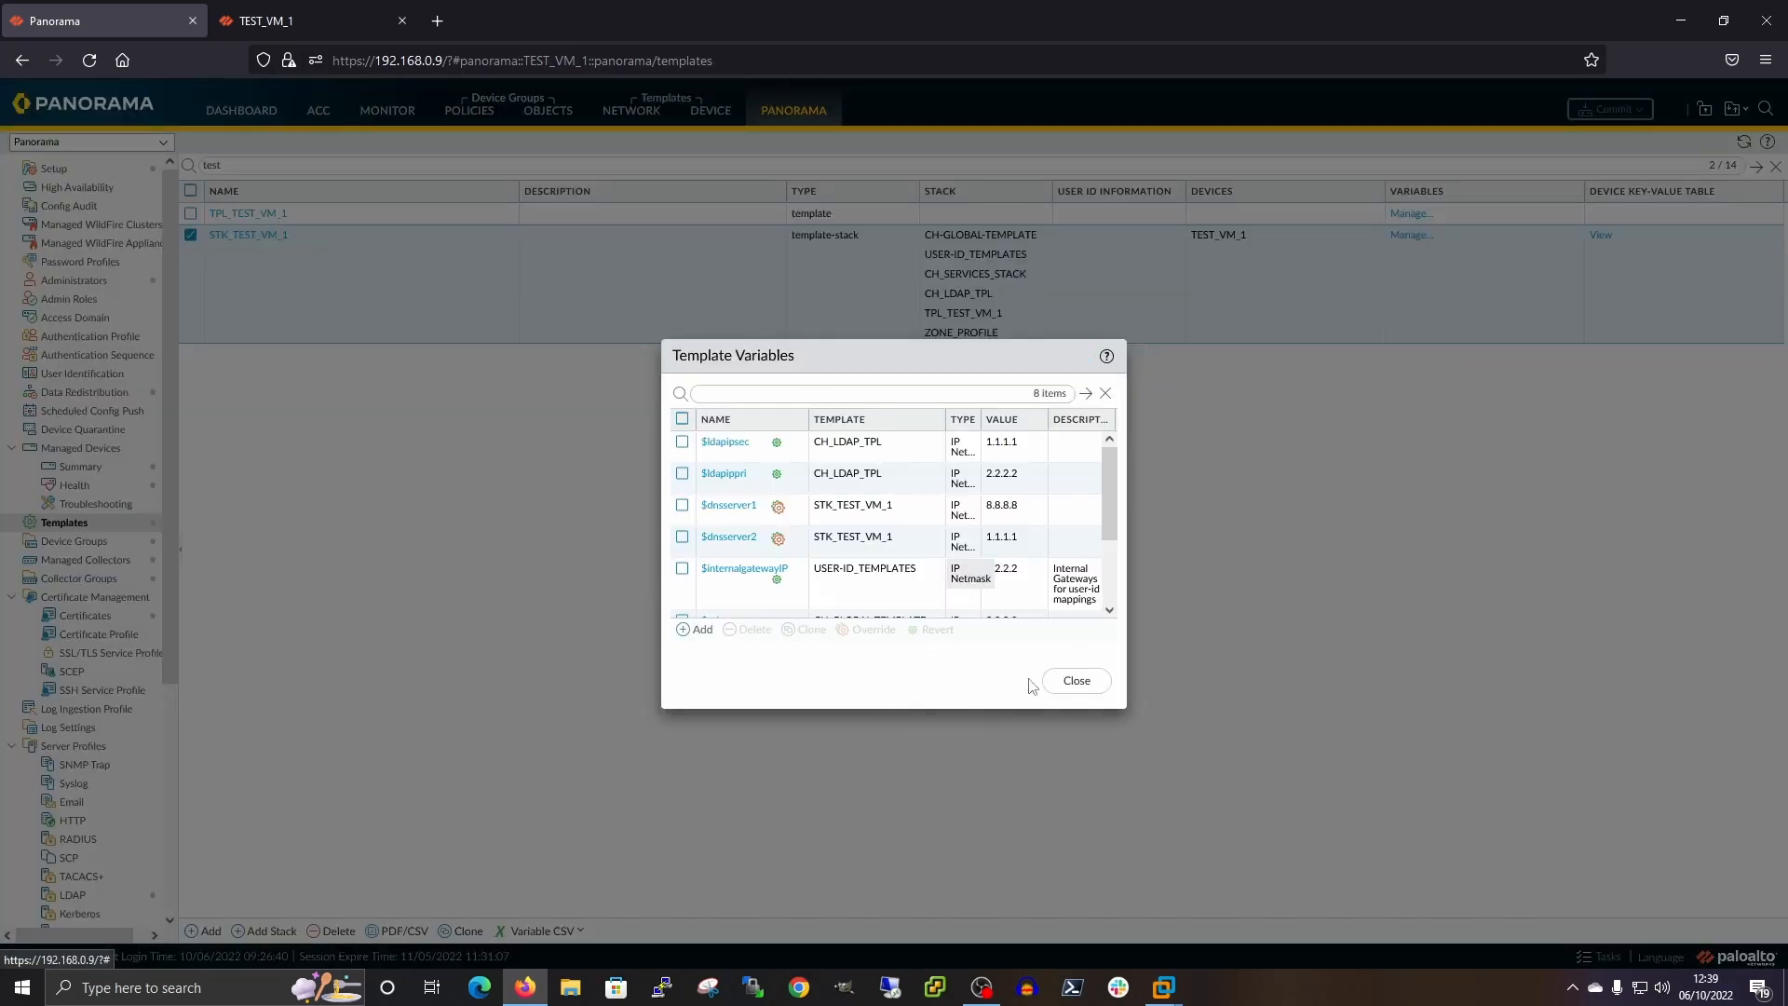
left_click(1077, 681)
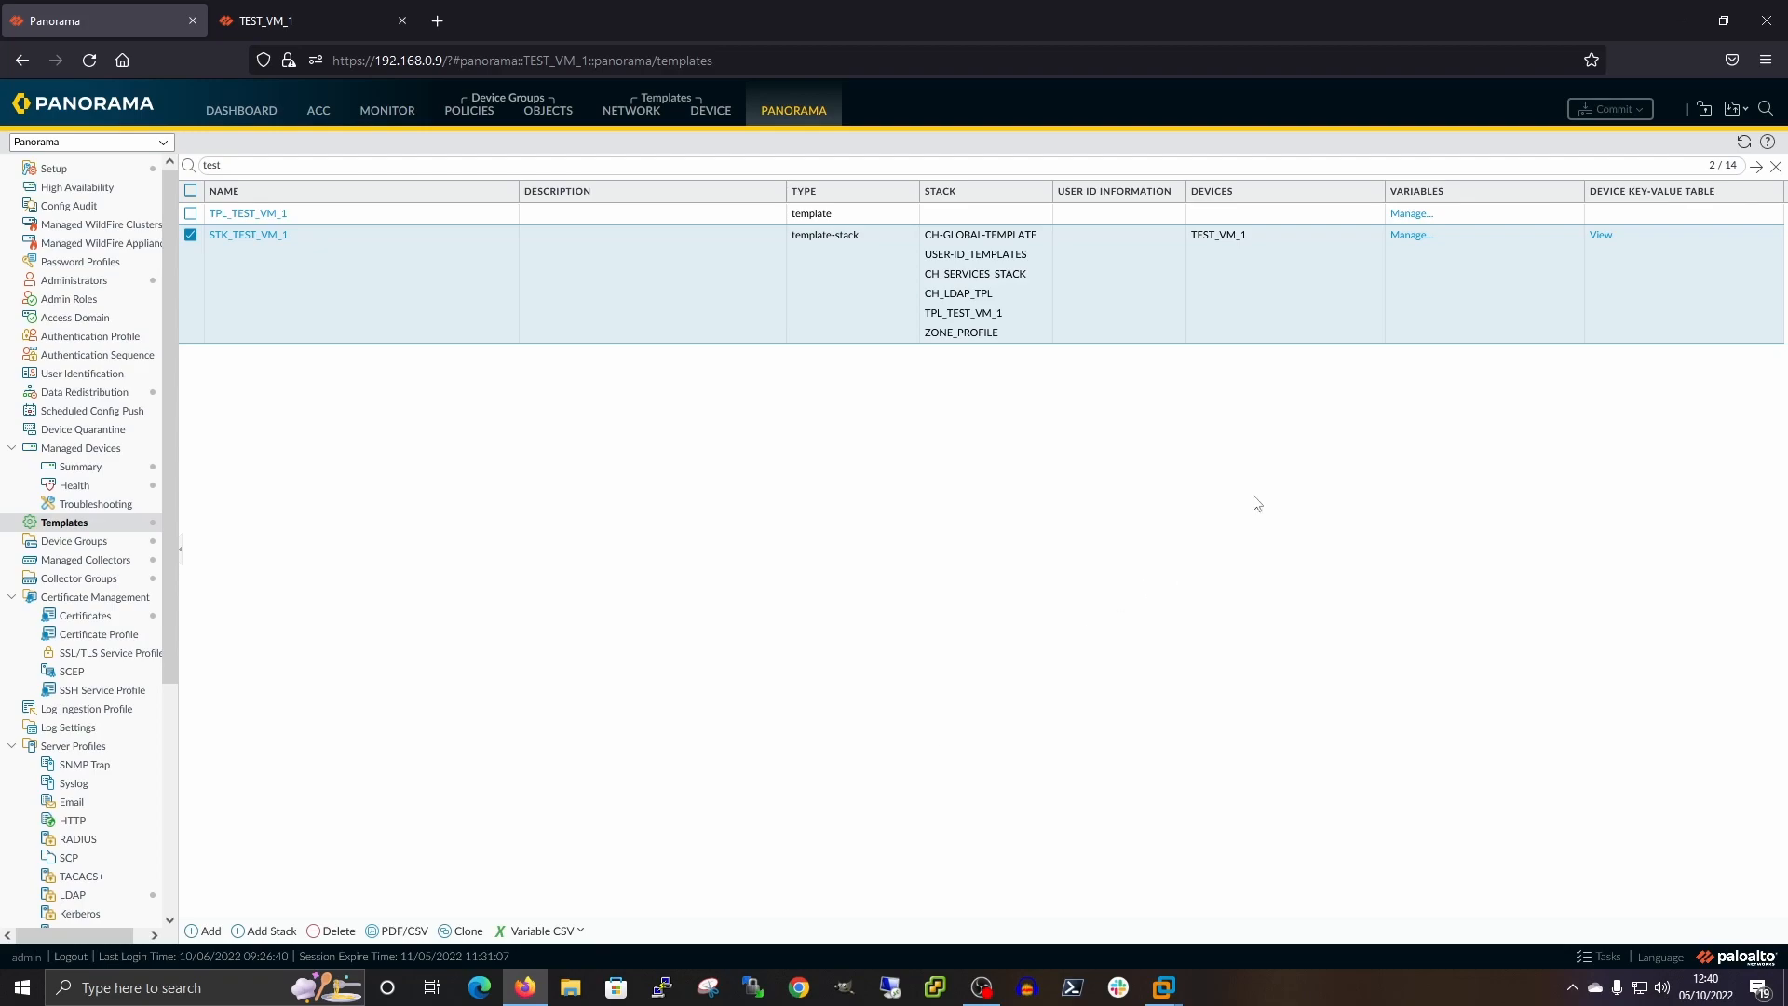
left_click(1408, 236)
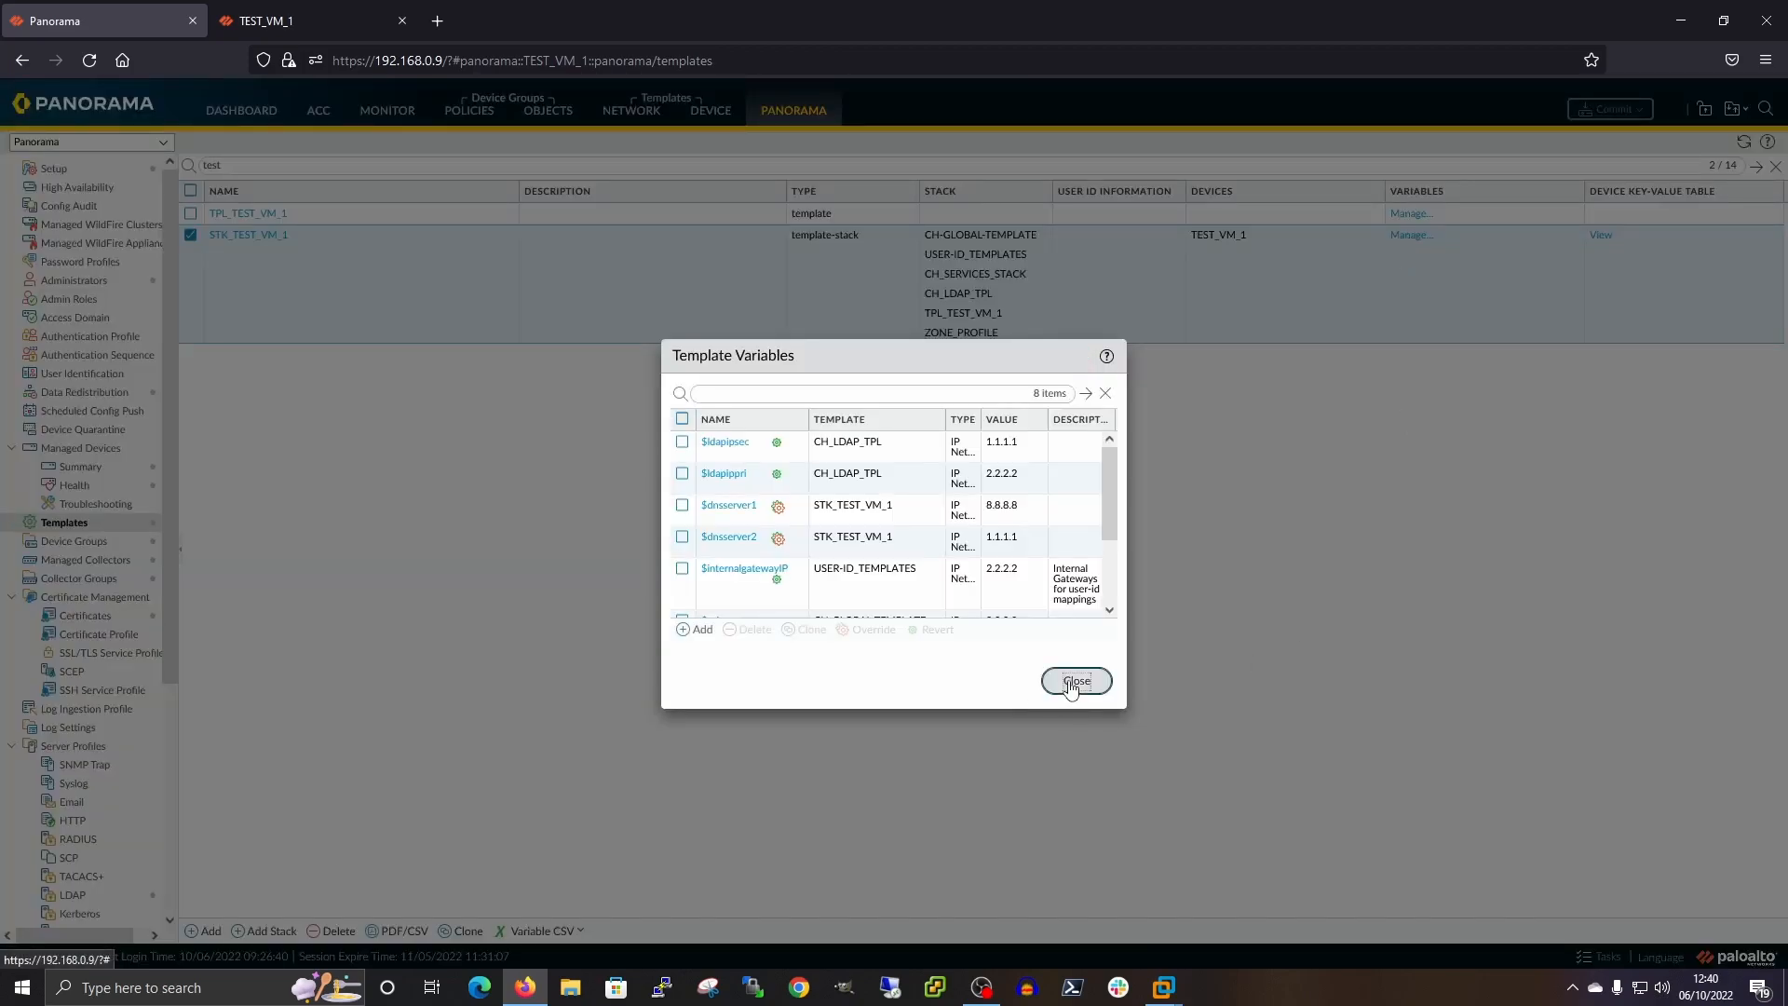
left_click(1073, 683)
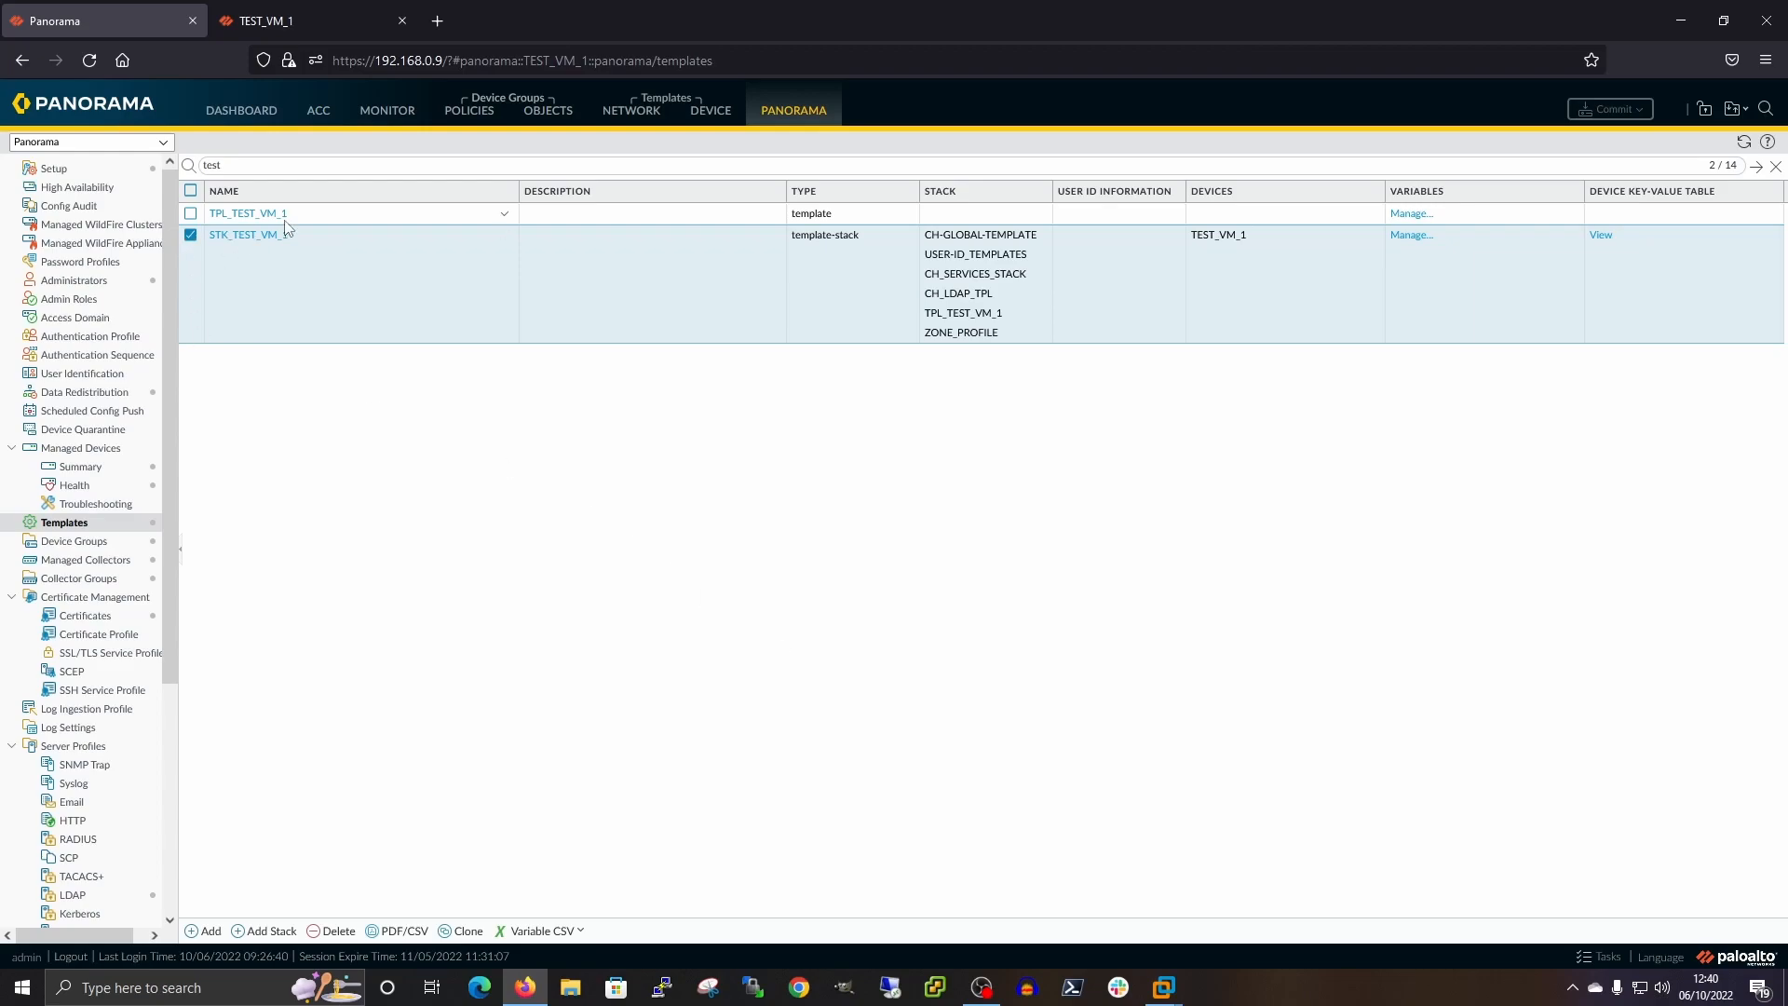
Open the STK_TEST_VM_1 template stack and scroll through its member templates for TEST_VM_1
left_click(249, 236)
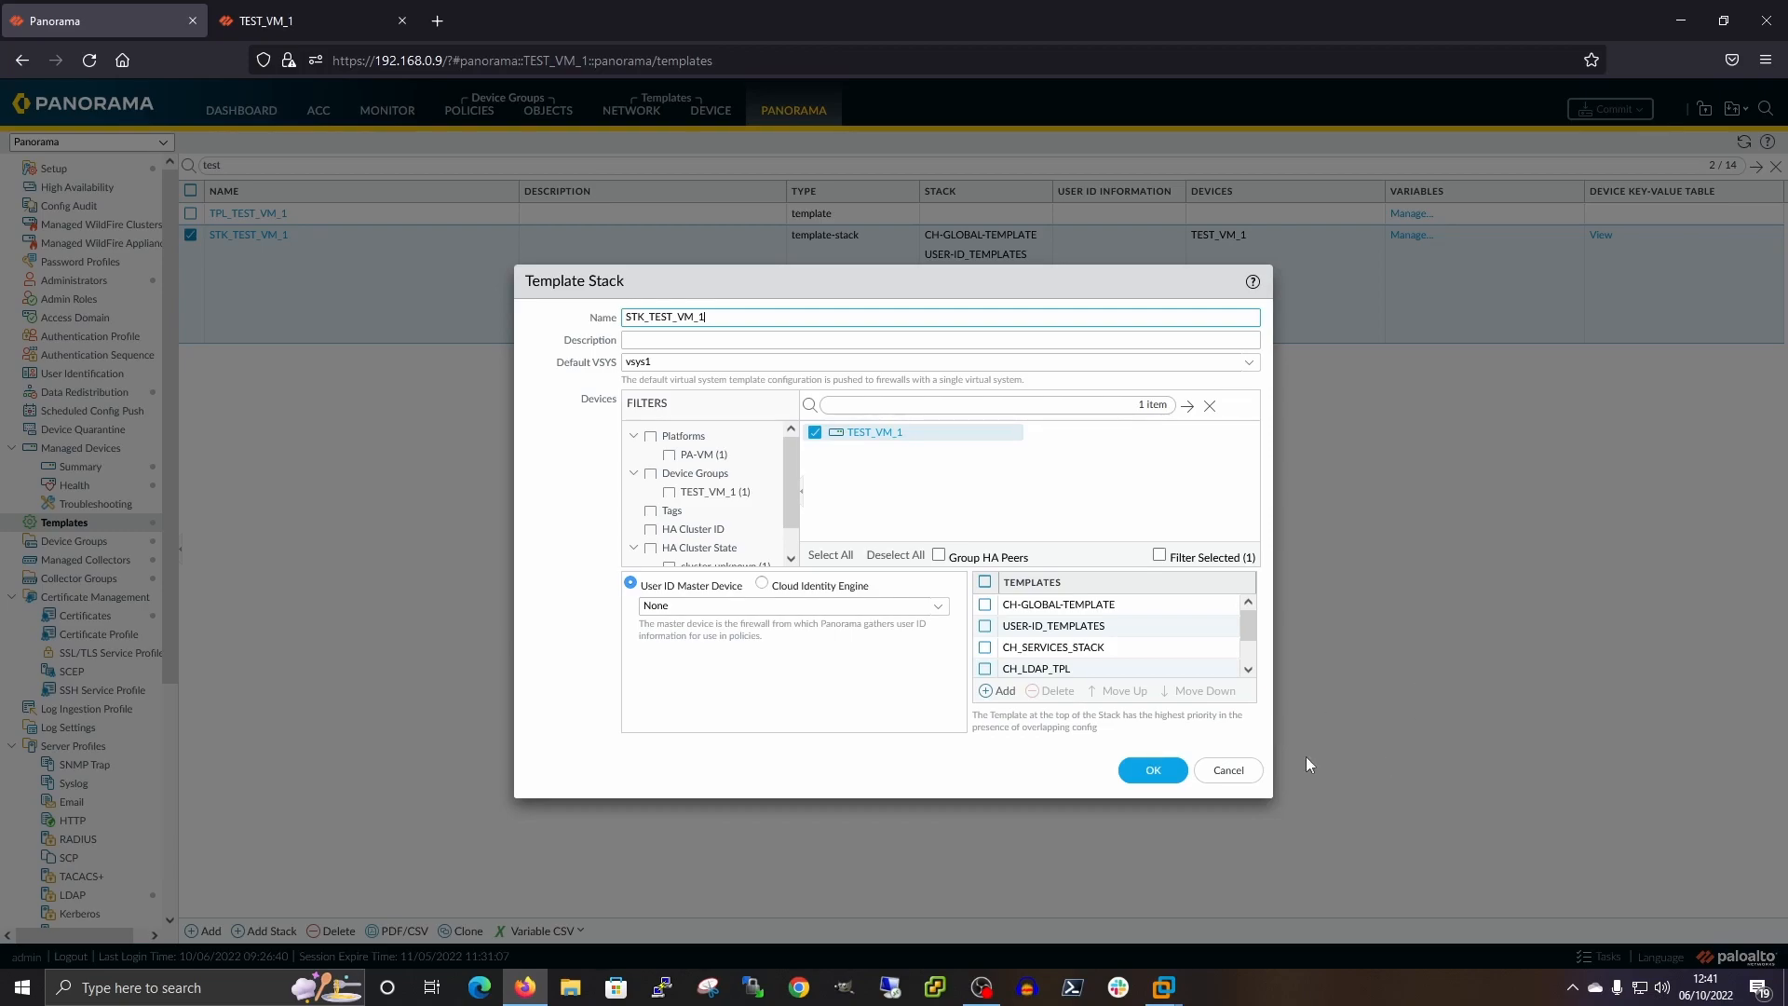
mouse_move(1244, 632)
left_mouse_down()
mouse_move(1244, 682)
mouse_move(1254, 611)
left_mouse_up()
mouse_move(1248, 628)
left_mouse_down()
mouse_move(1258, 663)
mouse_move(1255, 615)
left_mouse_up()
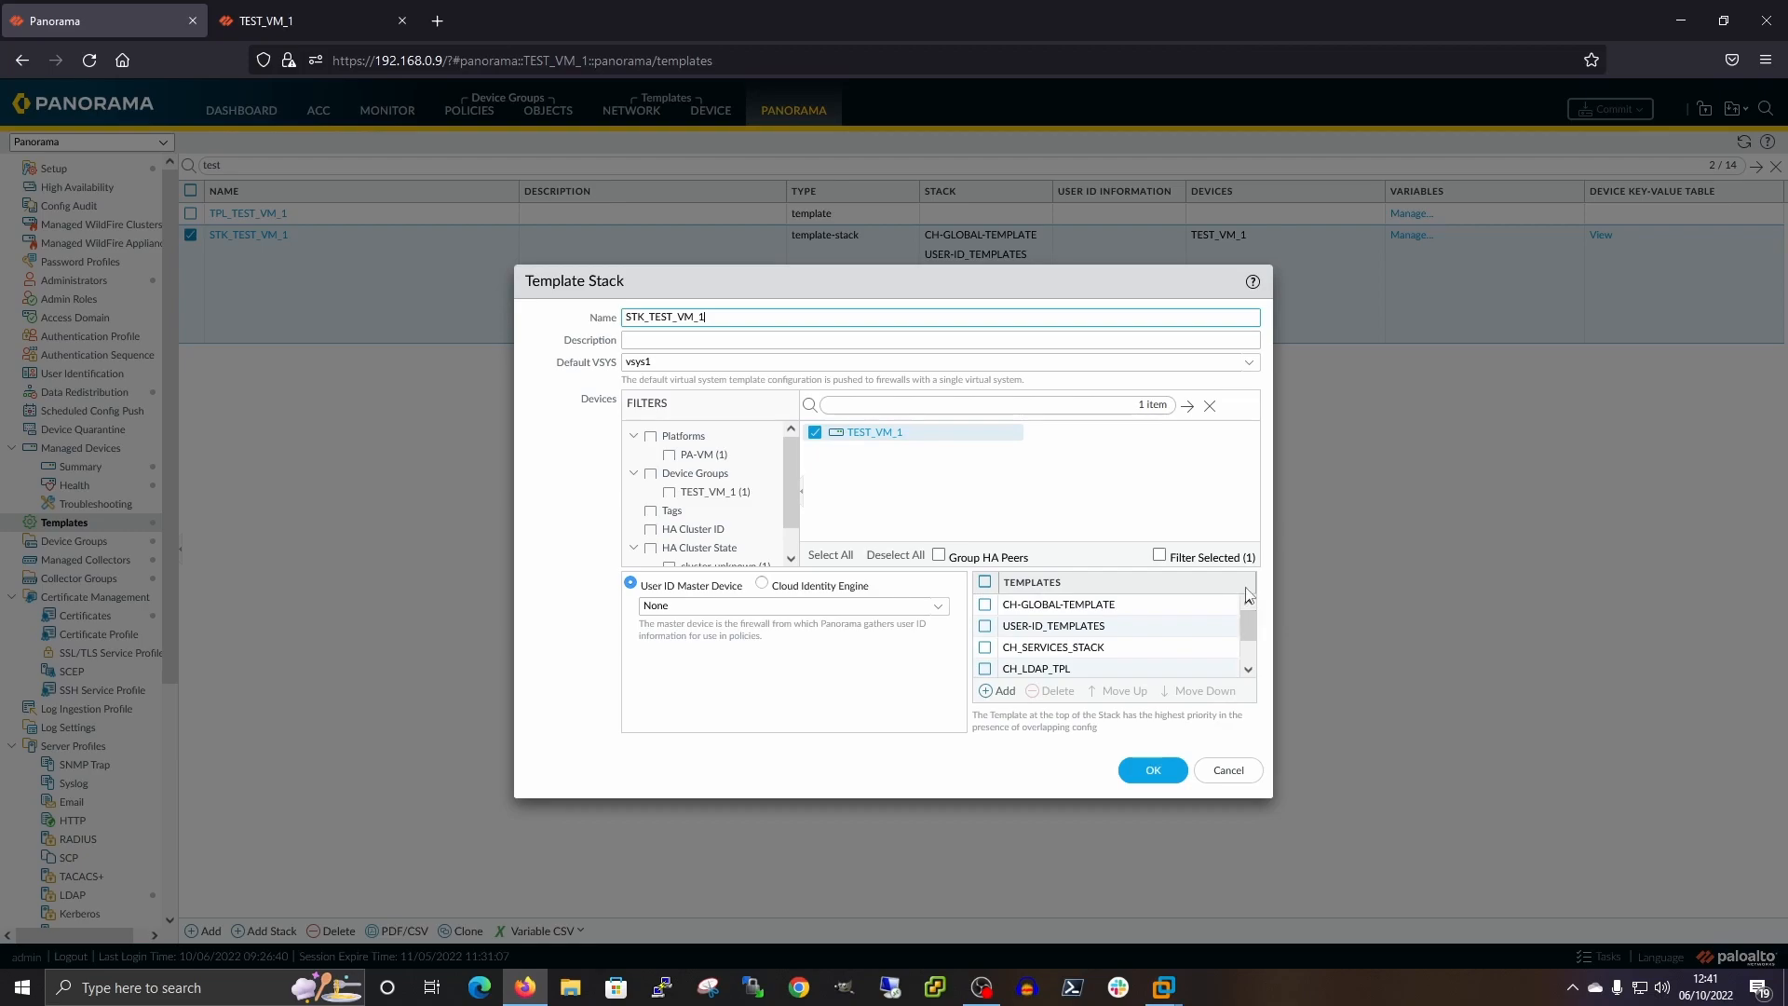
Cancel the stack dialog, check the TEST_VM_1 firewall's setup tab, and return to Panorama
left_click(1231, 771)
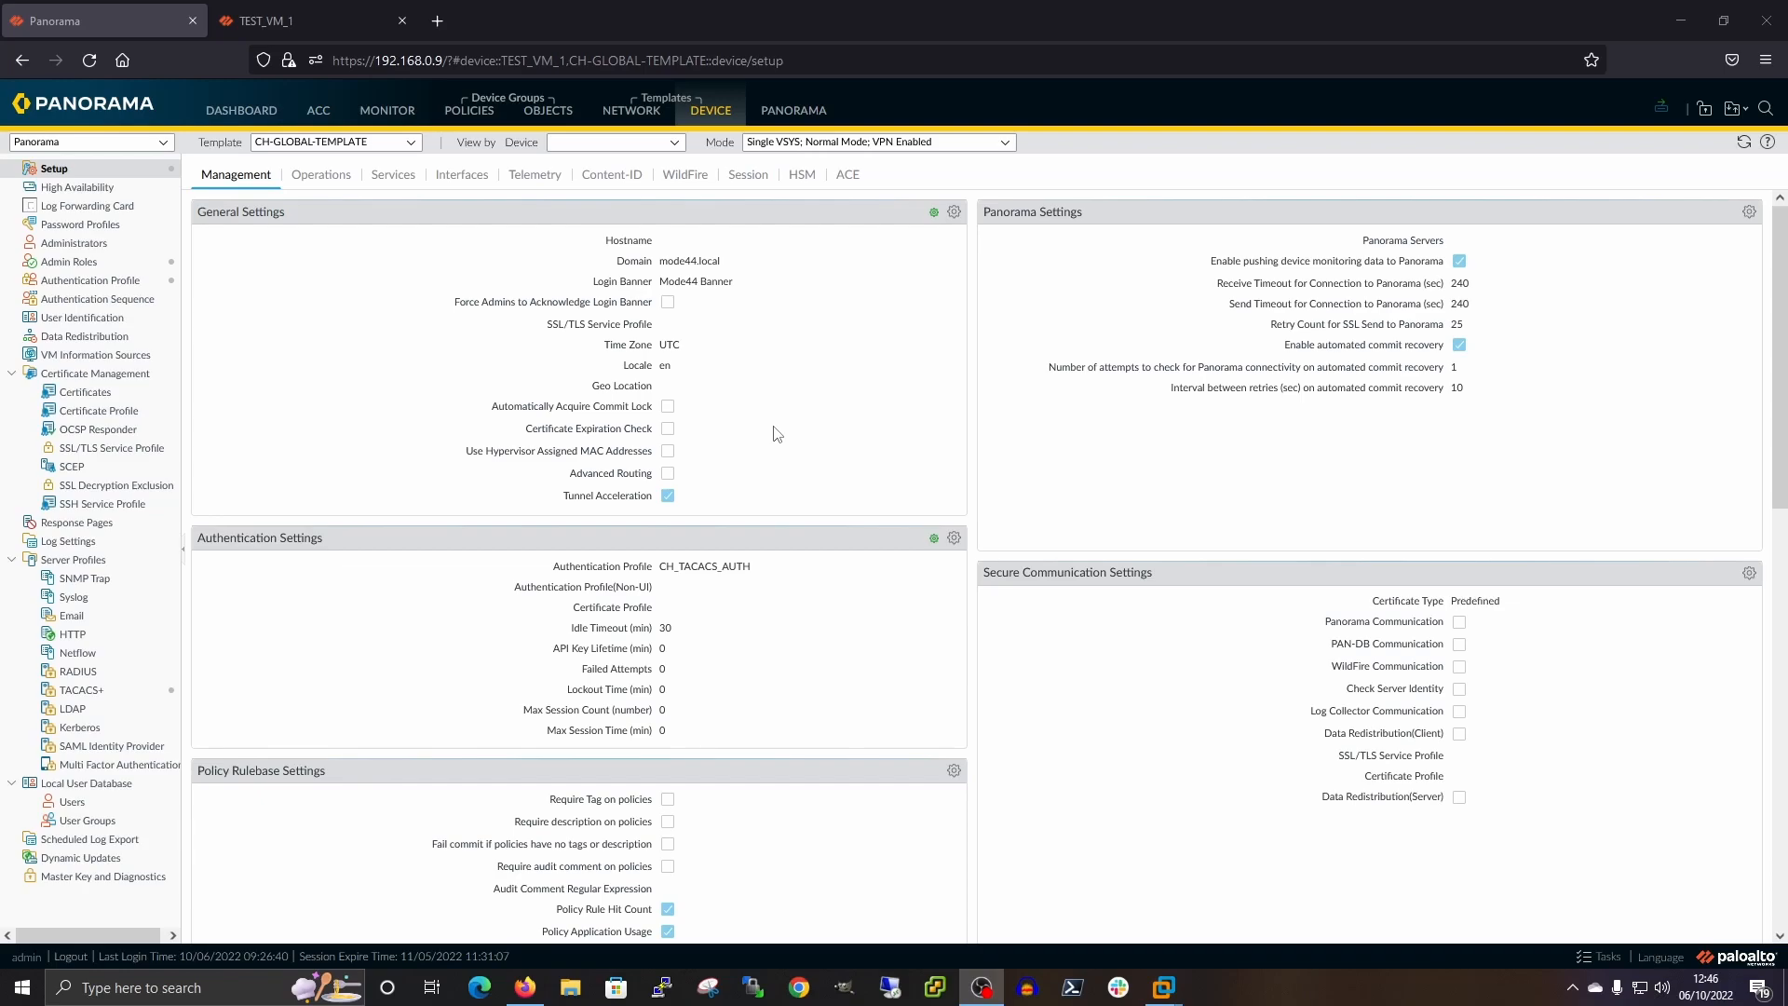
left_click(301, 18)
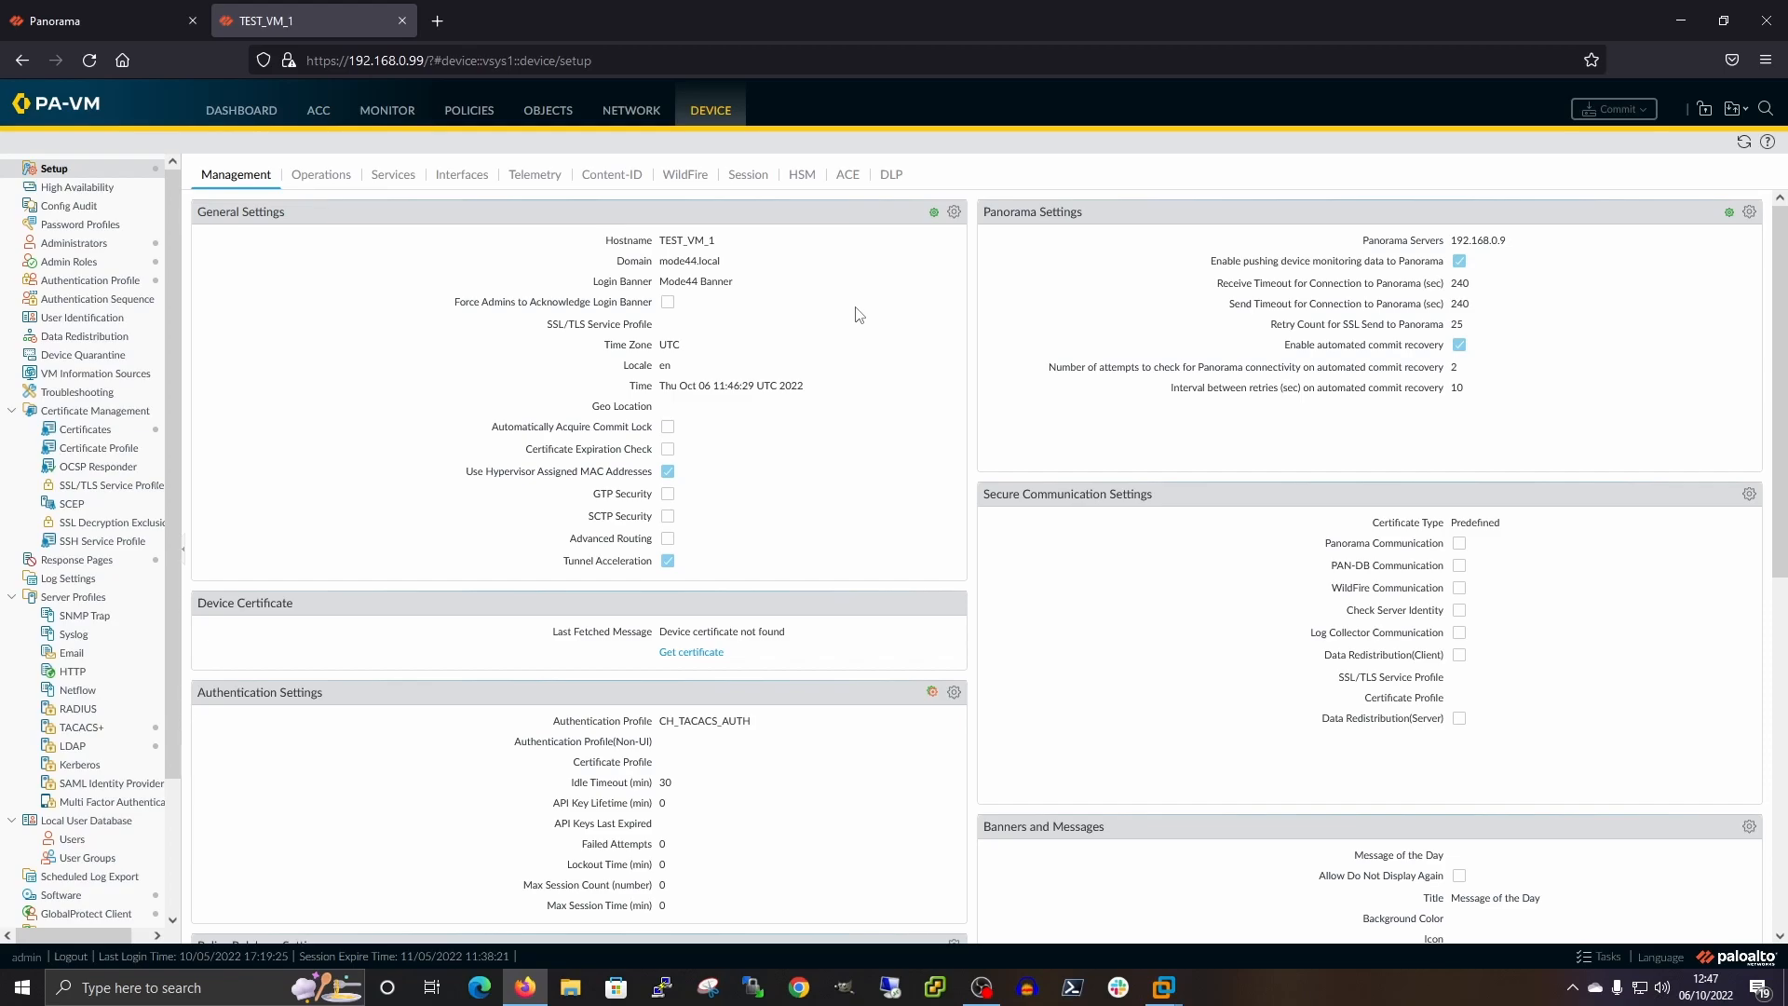
left_click(99, 10)
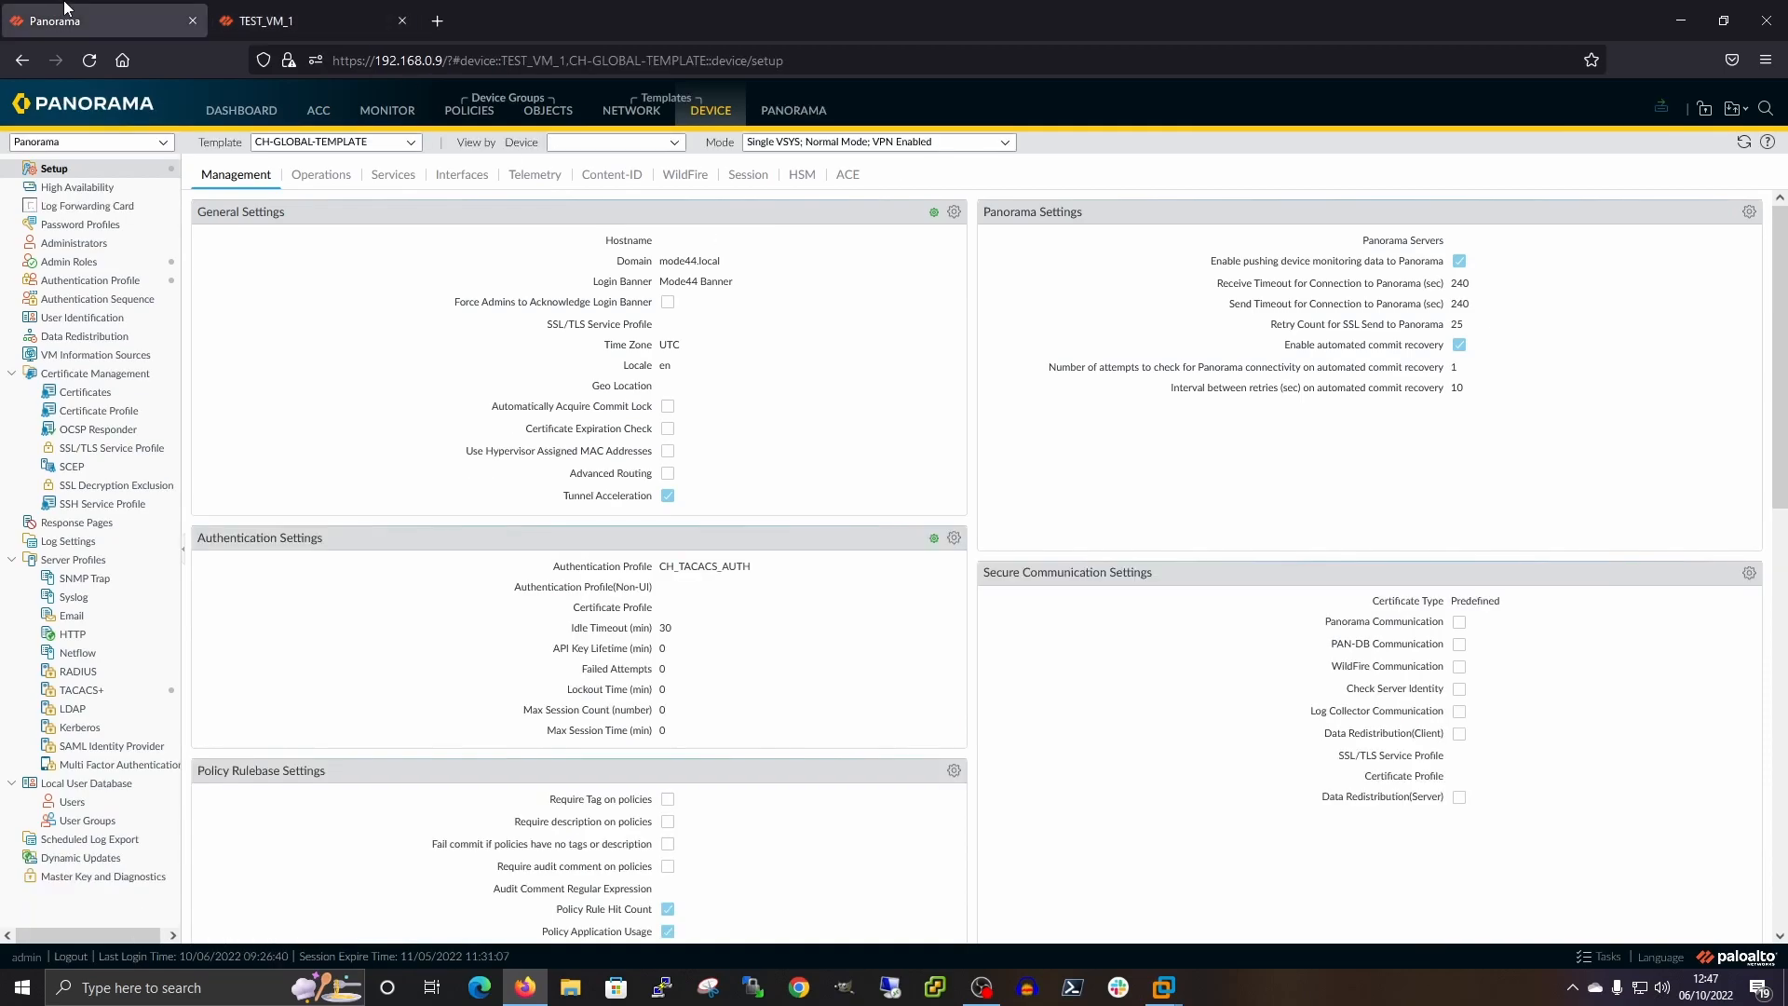
Review the Push to Devices template scope without pushing, then switch to the TEST_VM_1 tab
left_click(1663, 109)
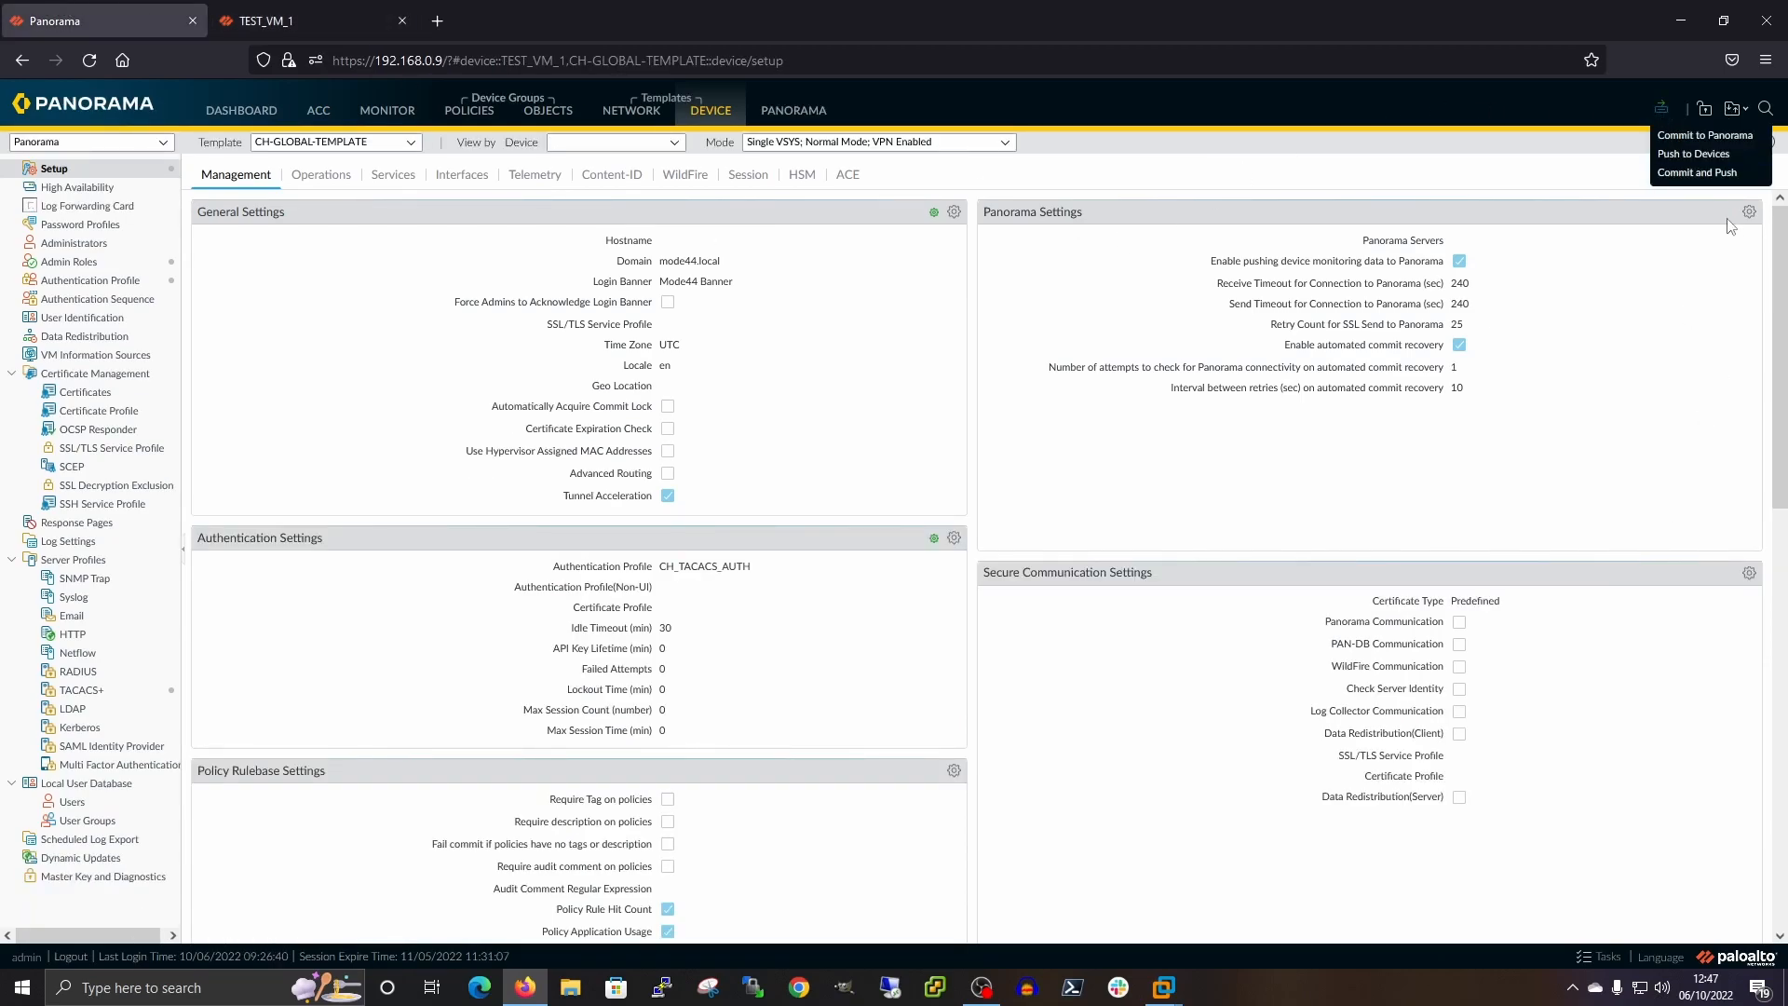
left_click(1687, 154)
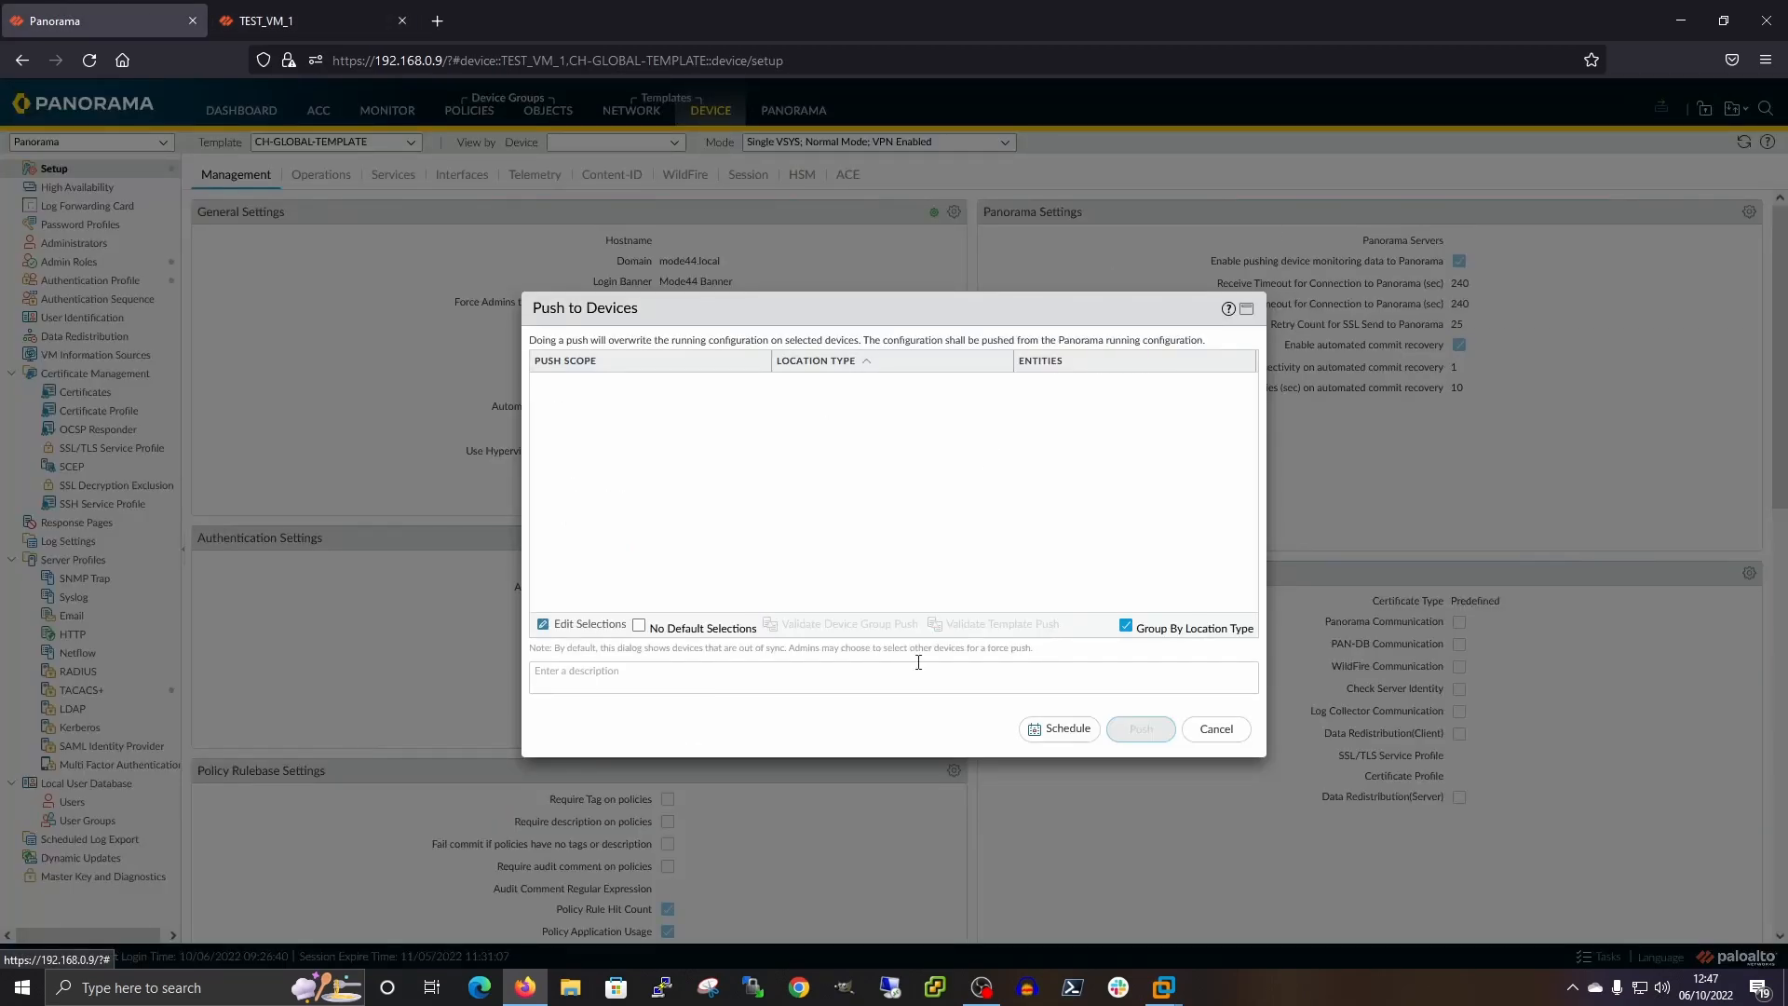
left_click(581, 635)
left_click(647, 317)
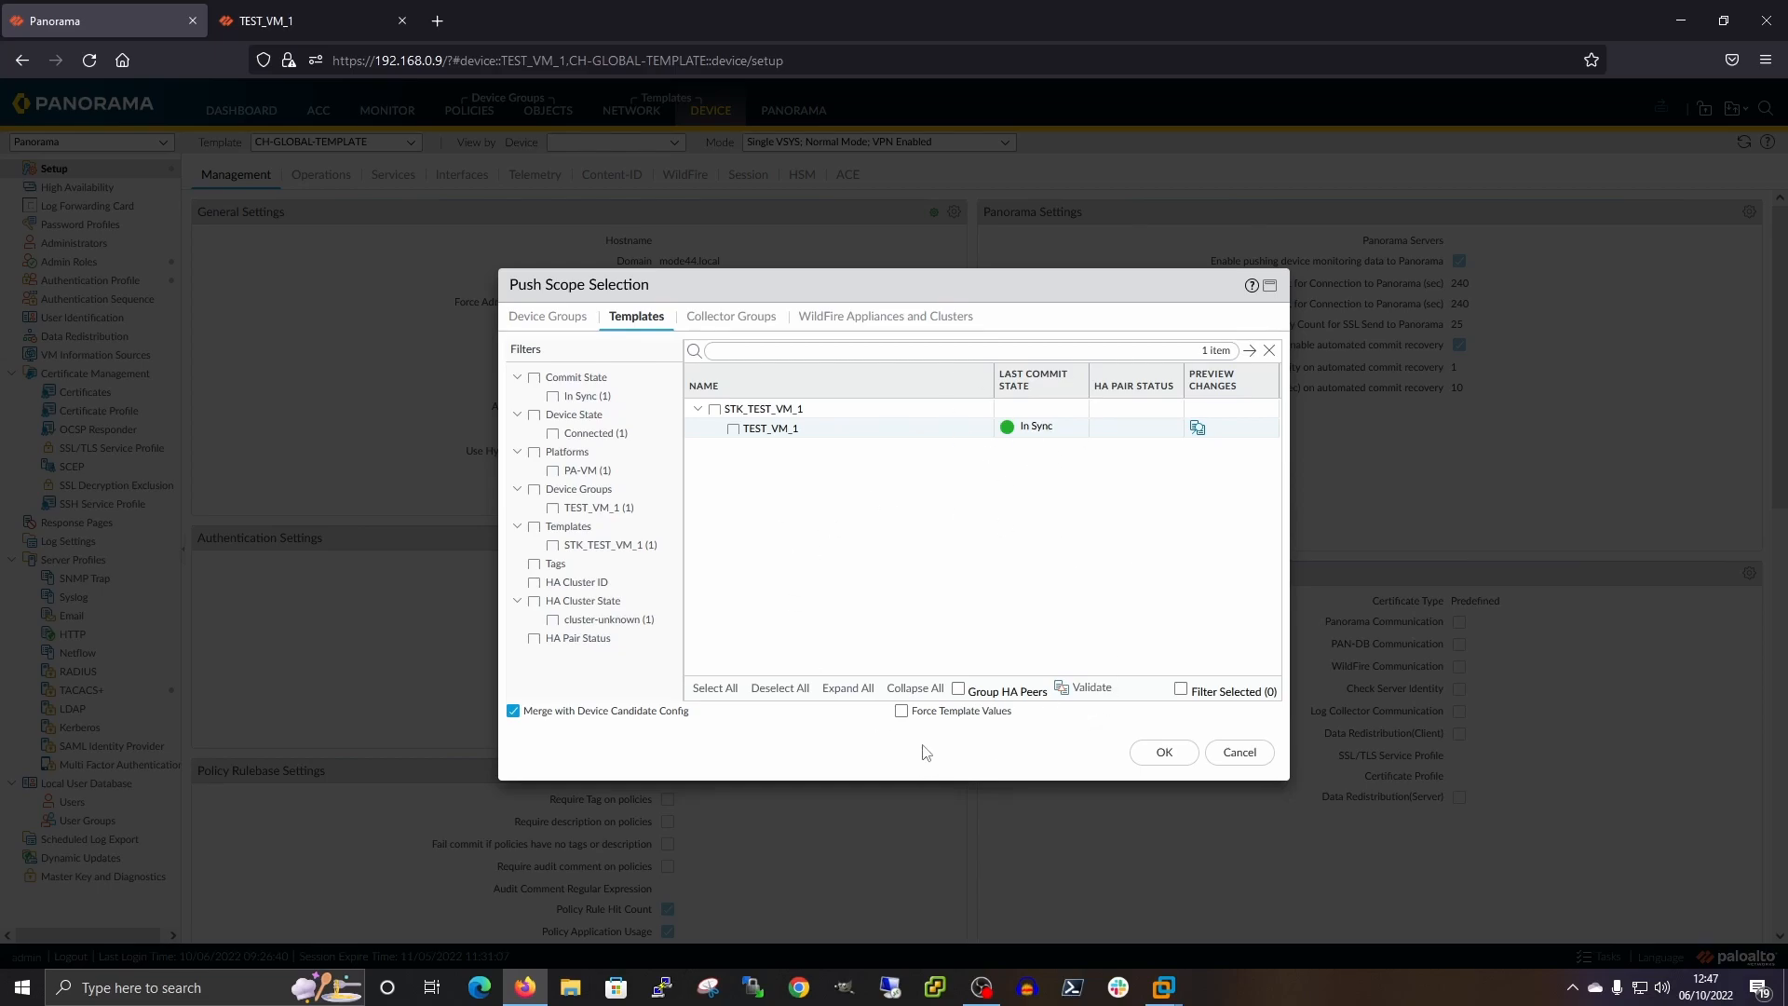
left_click(1241, 753)
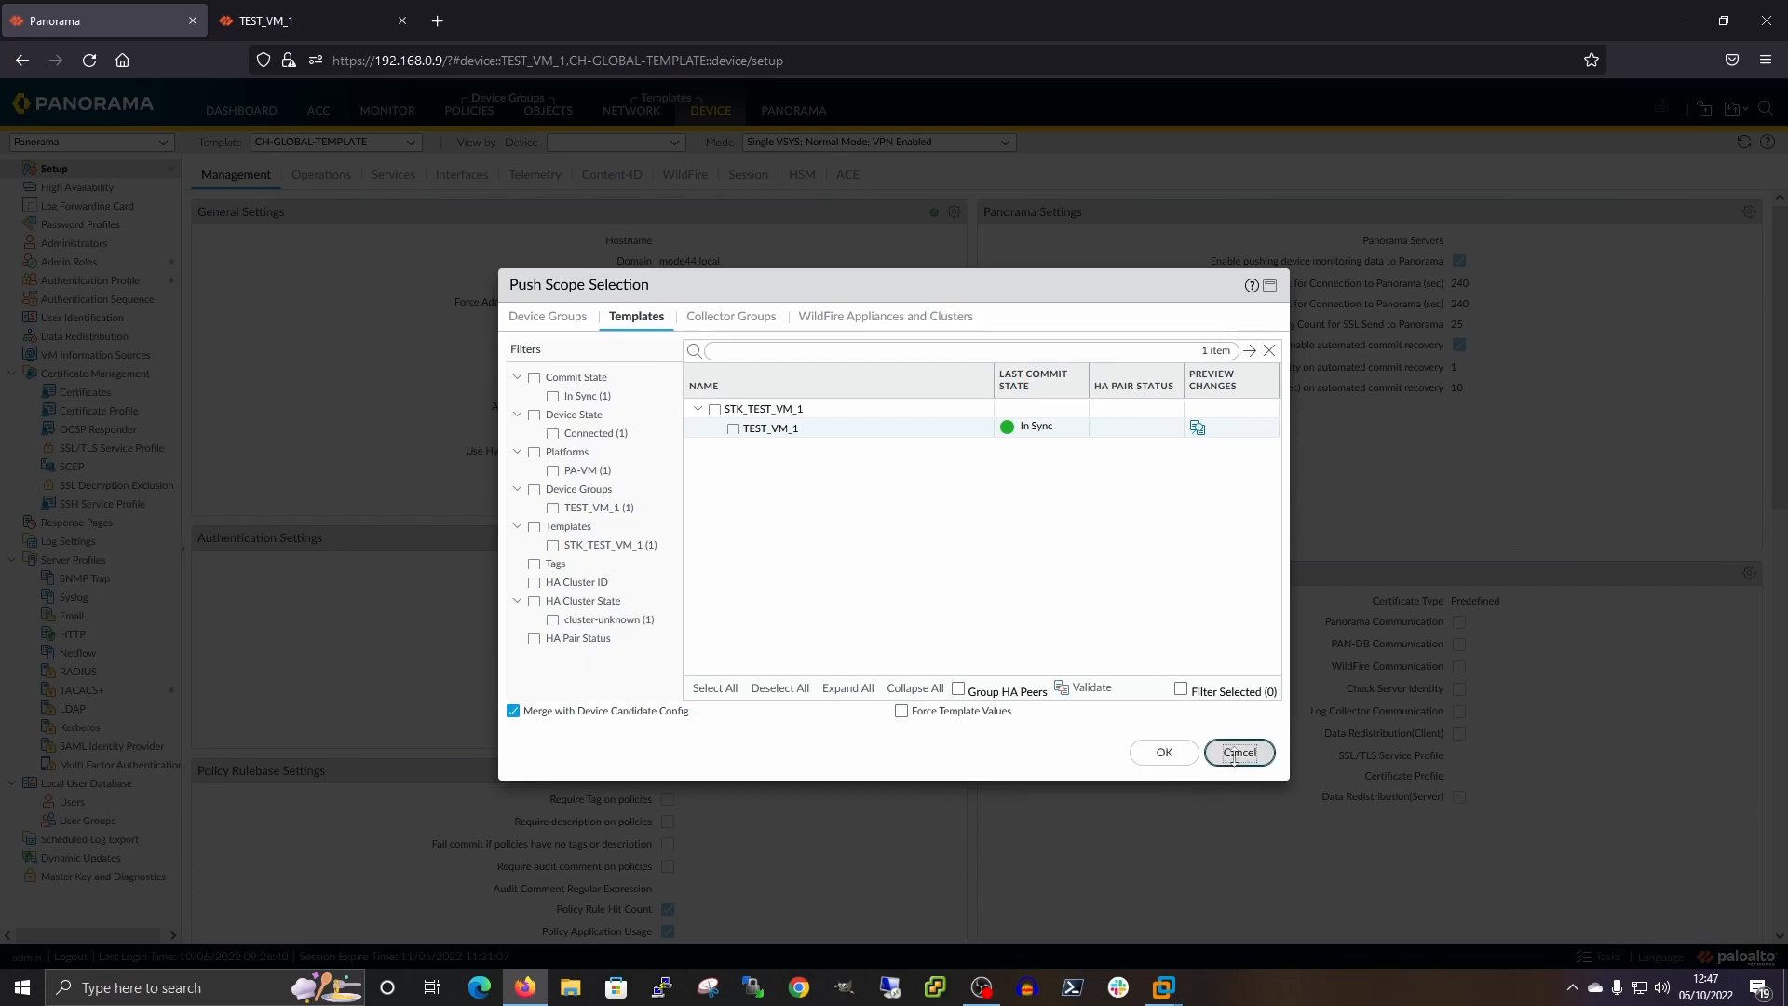
left_click(1207, 734)
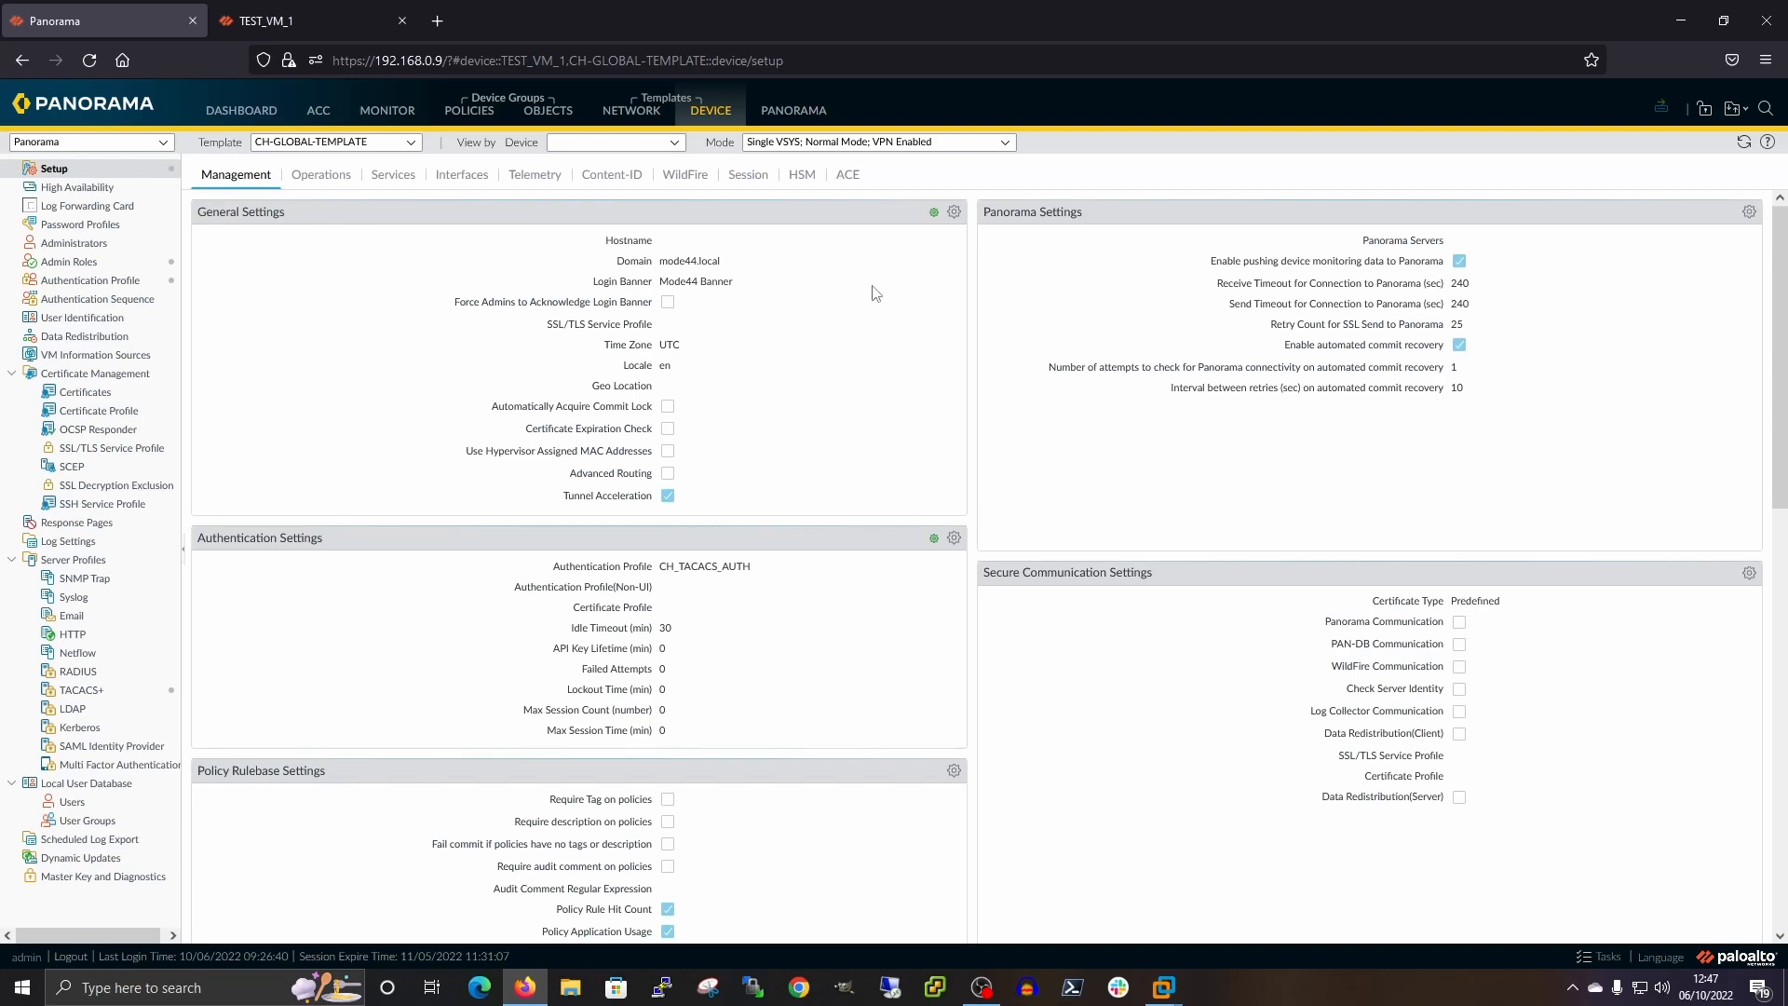
mouse_move(934, 216)
left_click(314, 16)
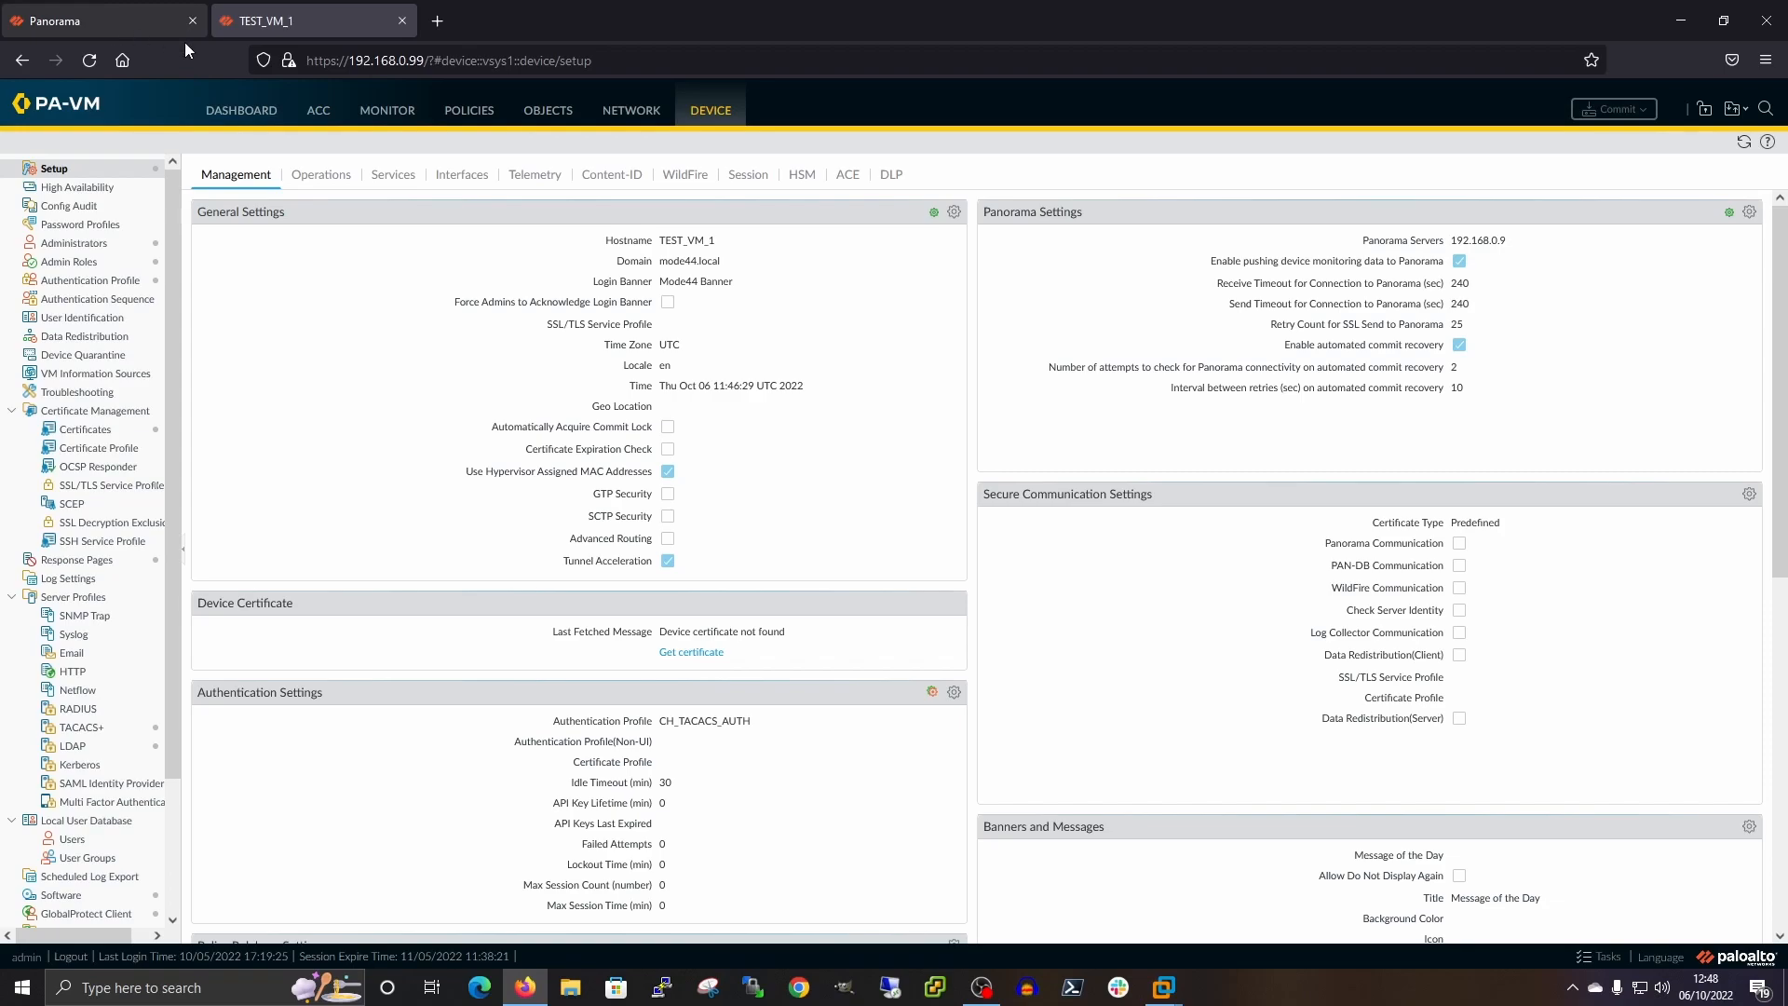
Switch between the Panorama and TEST_VM_1 tabs, ending on Panorama's filtered Templates list
left_click(131, 14)
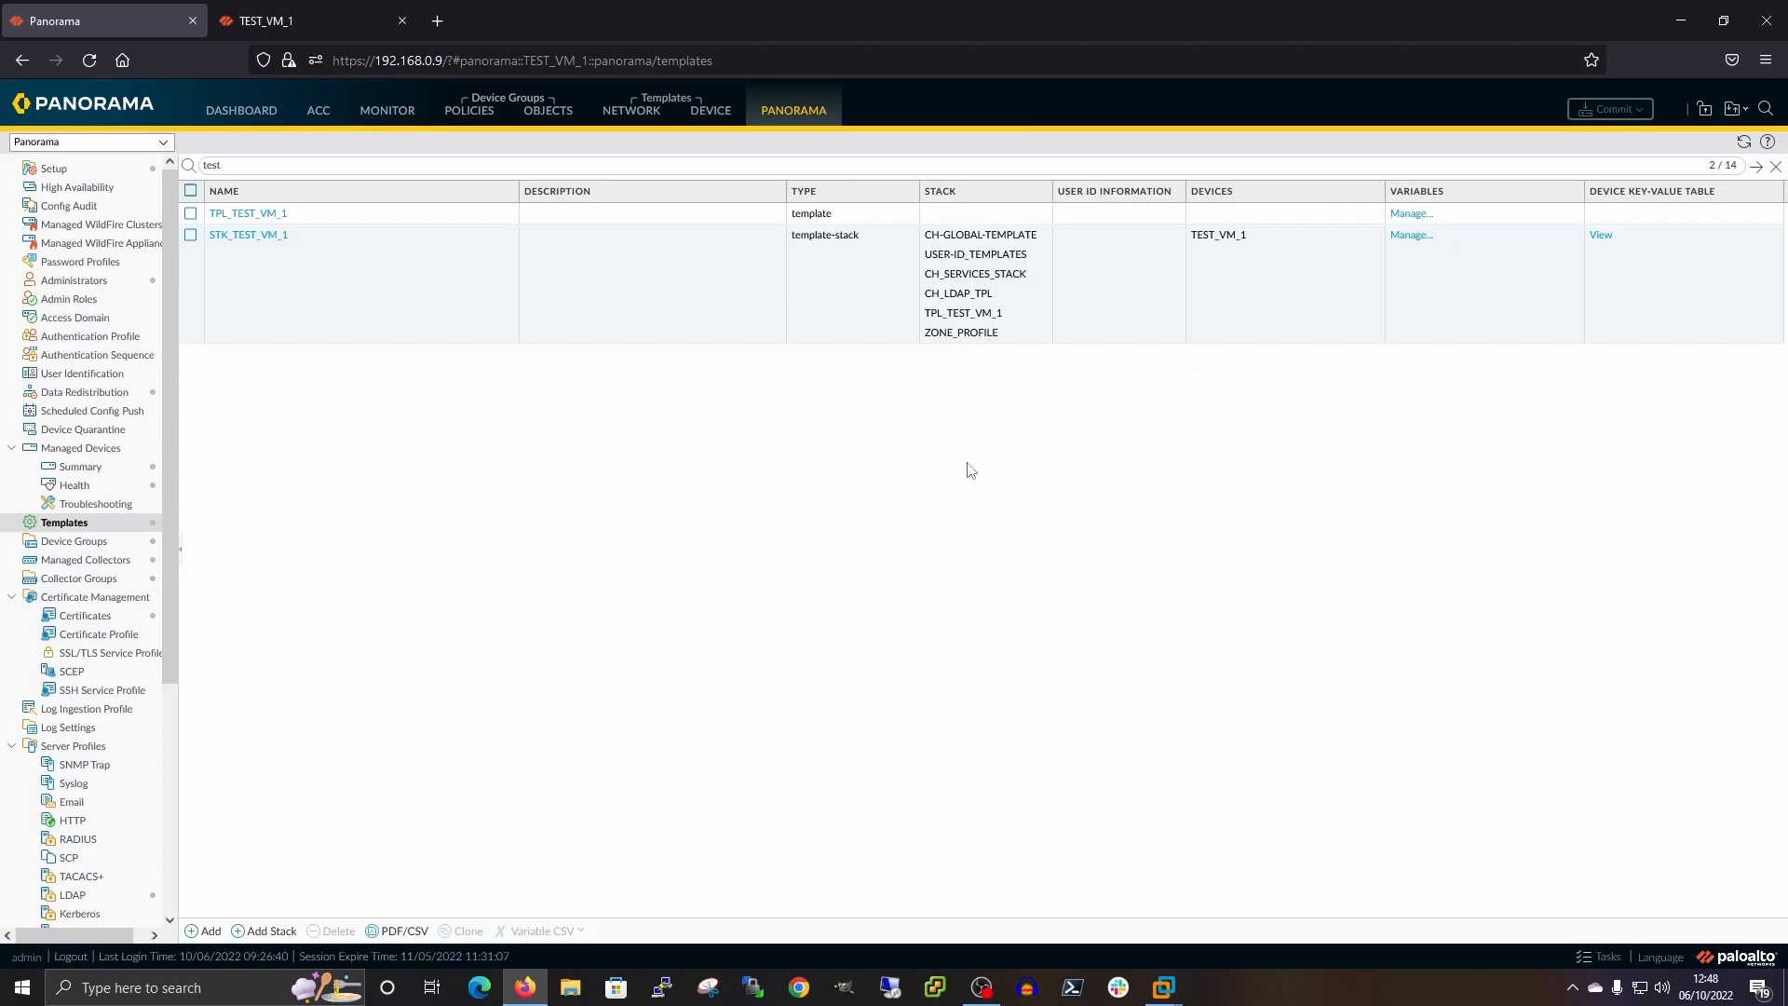
left_click(277, 16)
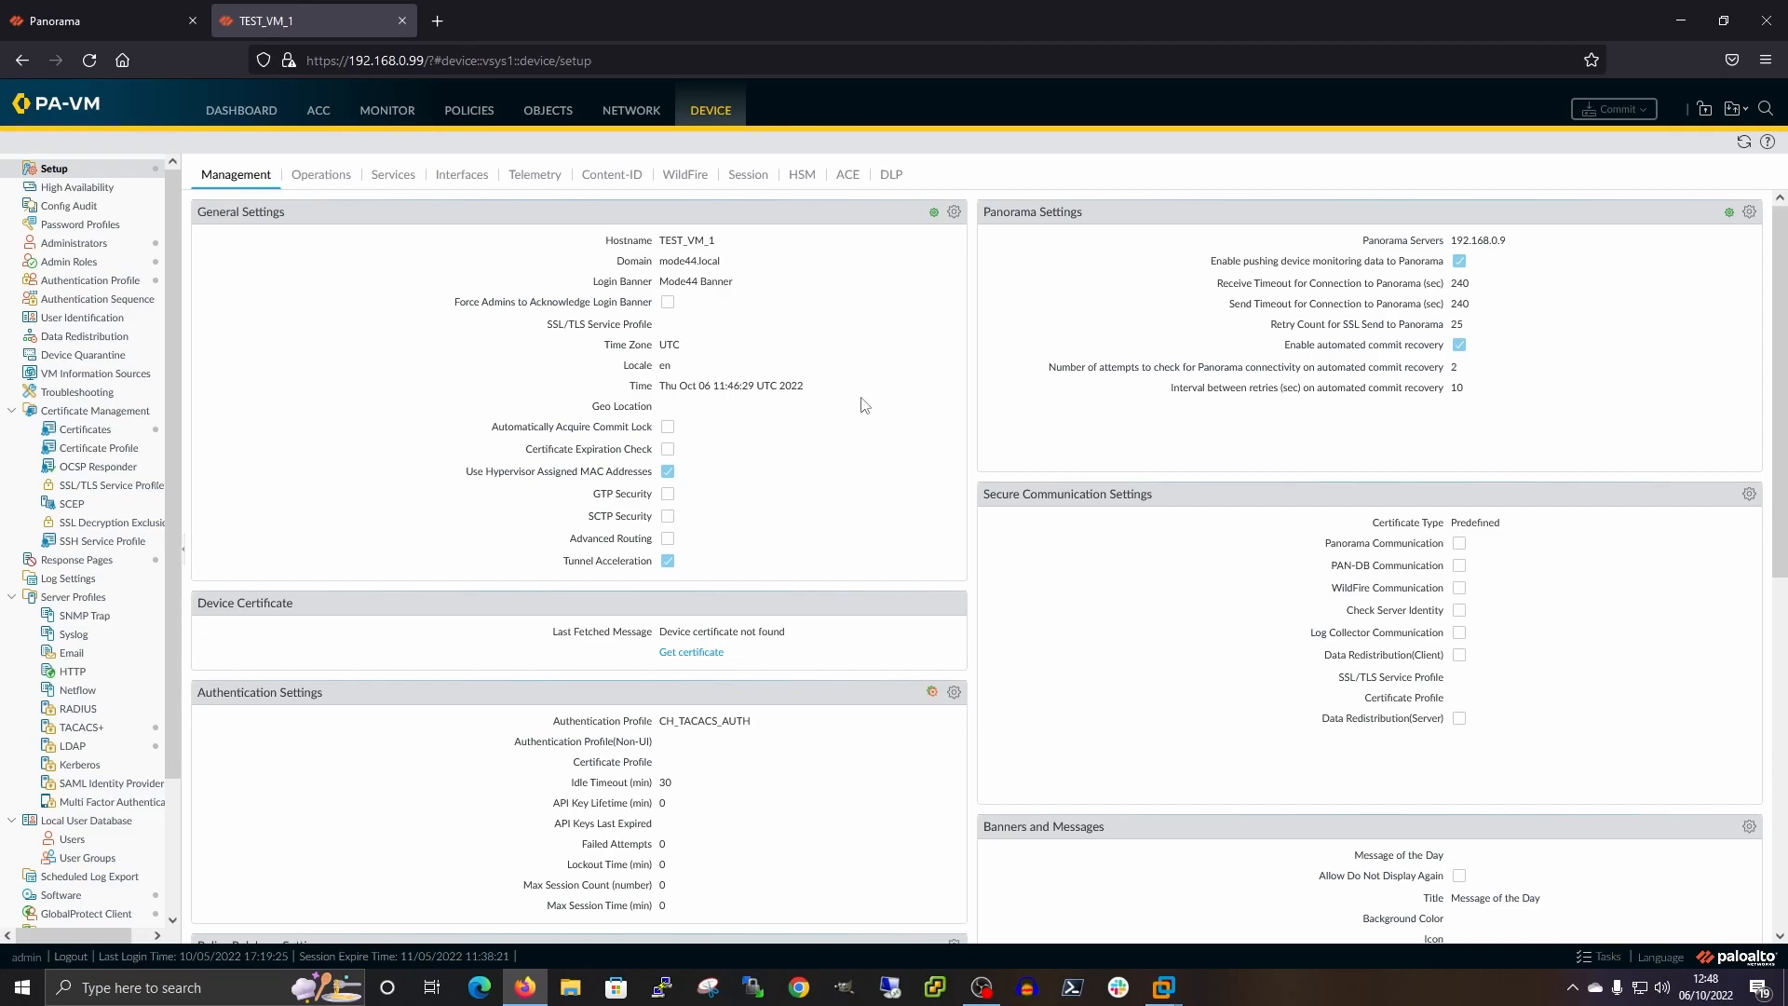
left_click(48, 31)
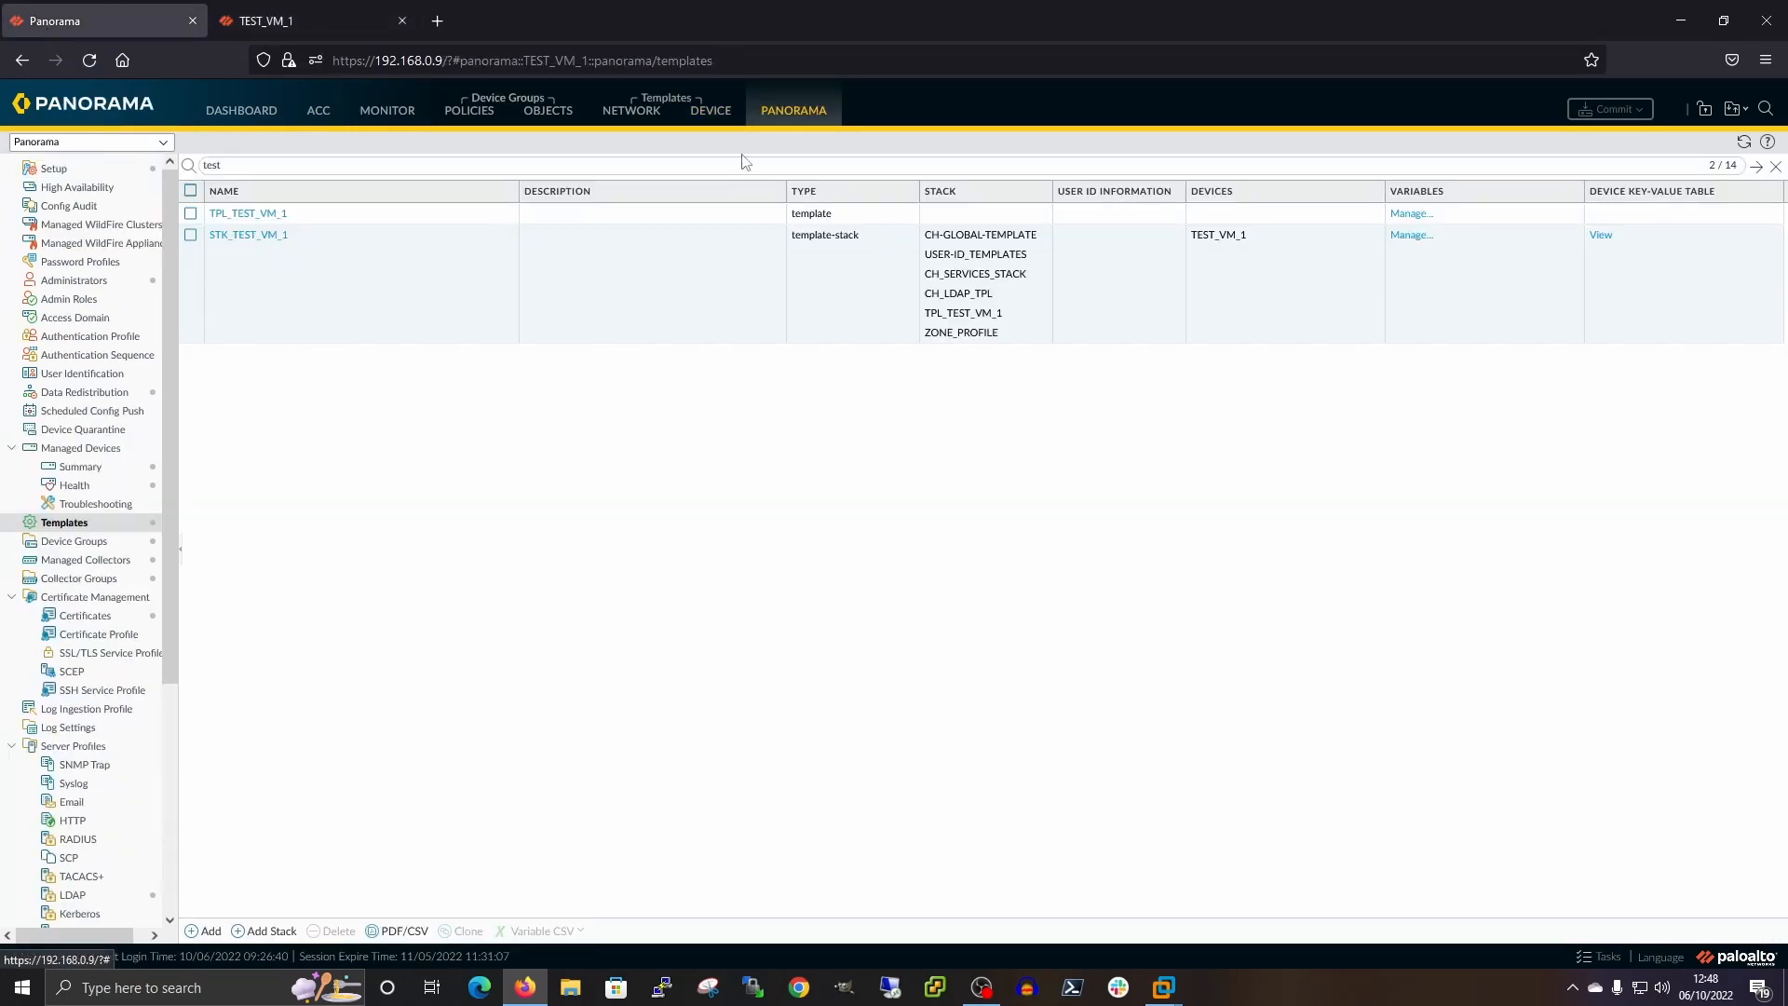
Open General Settings for the STK_TEST_VM_1 stack's Device Setup and select the login banner text
left_click(61, 167)
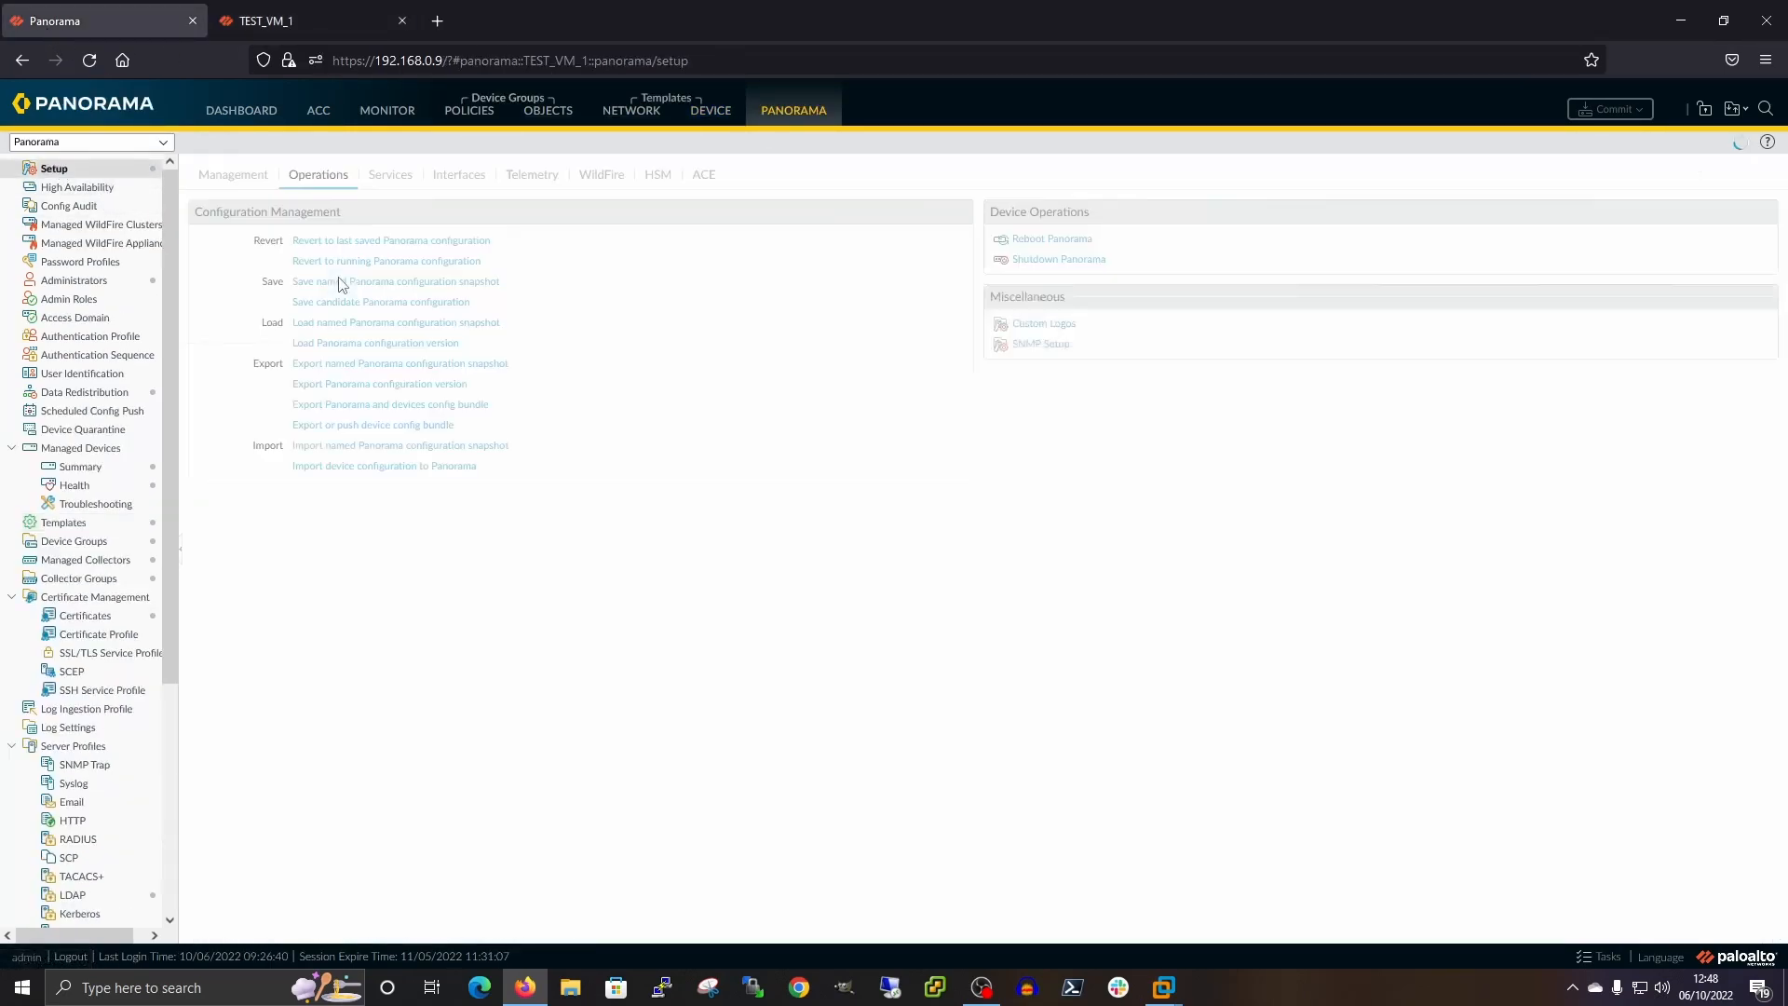
left_click(711, 110)
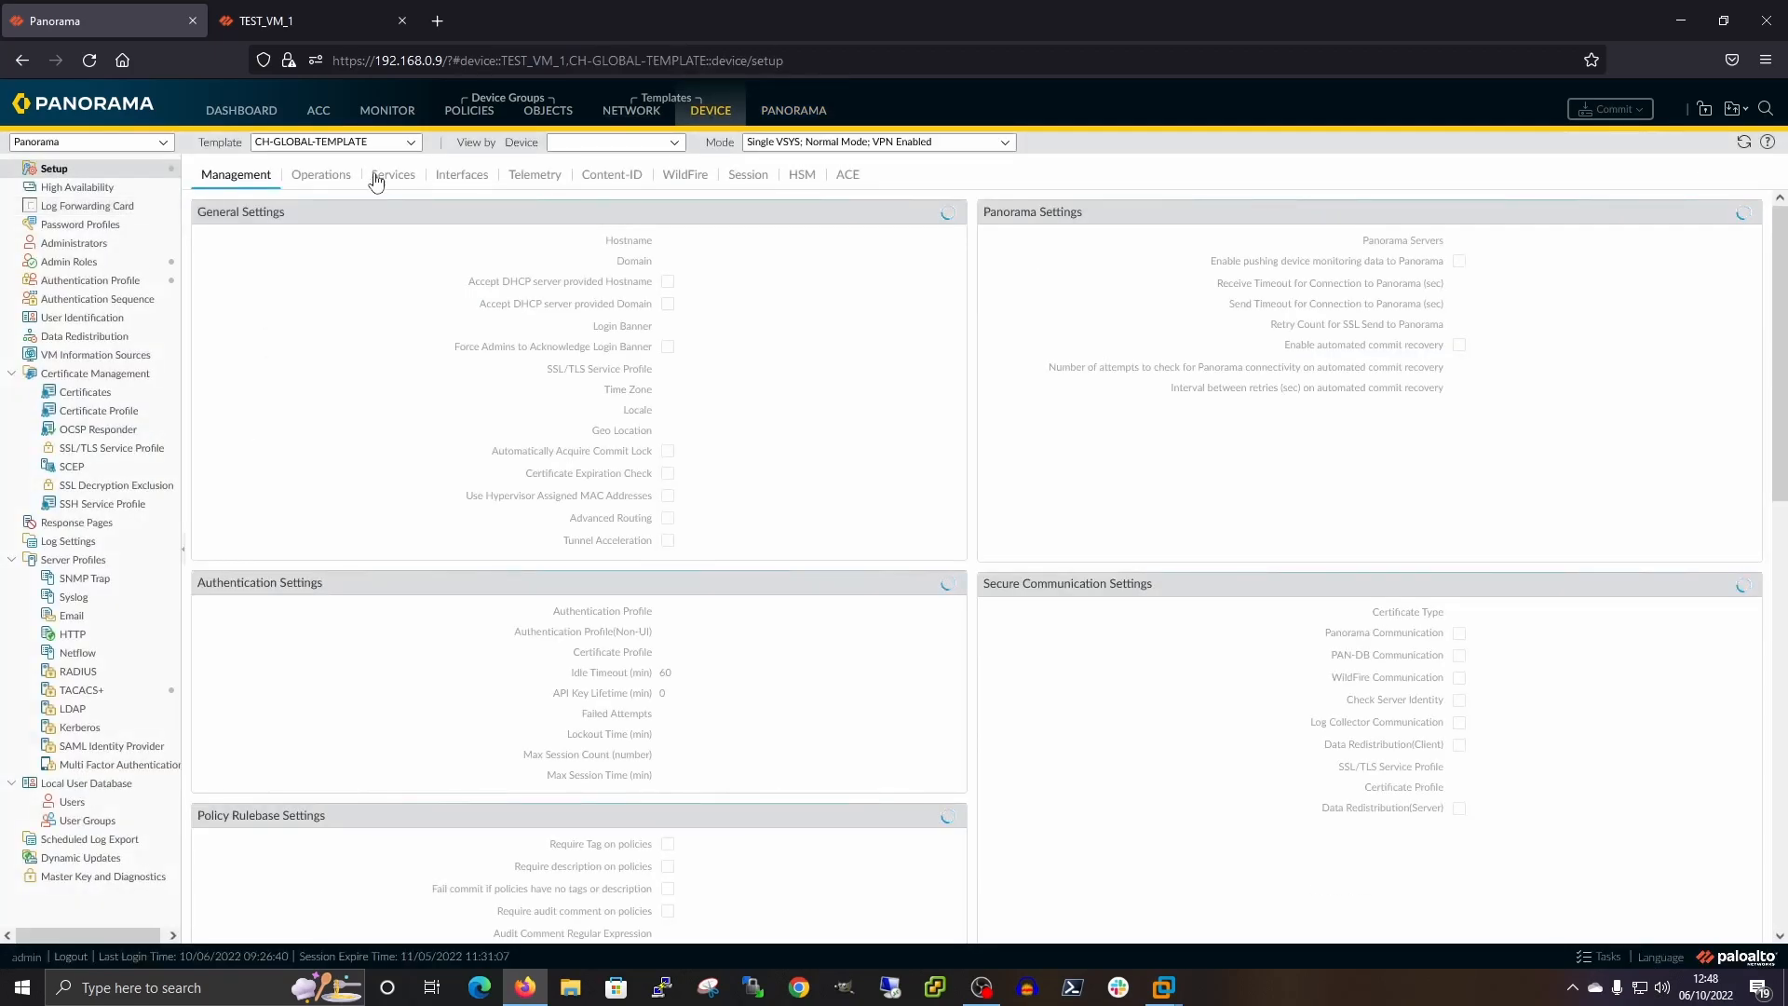
left_click(410, 141)
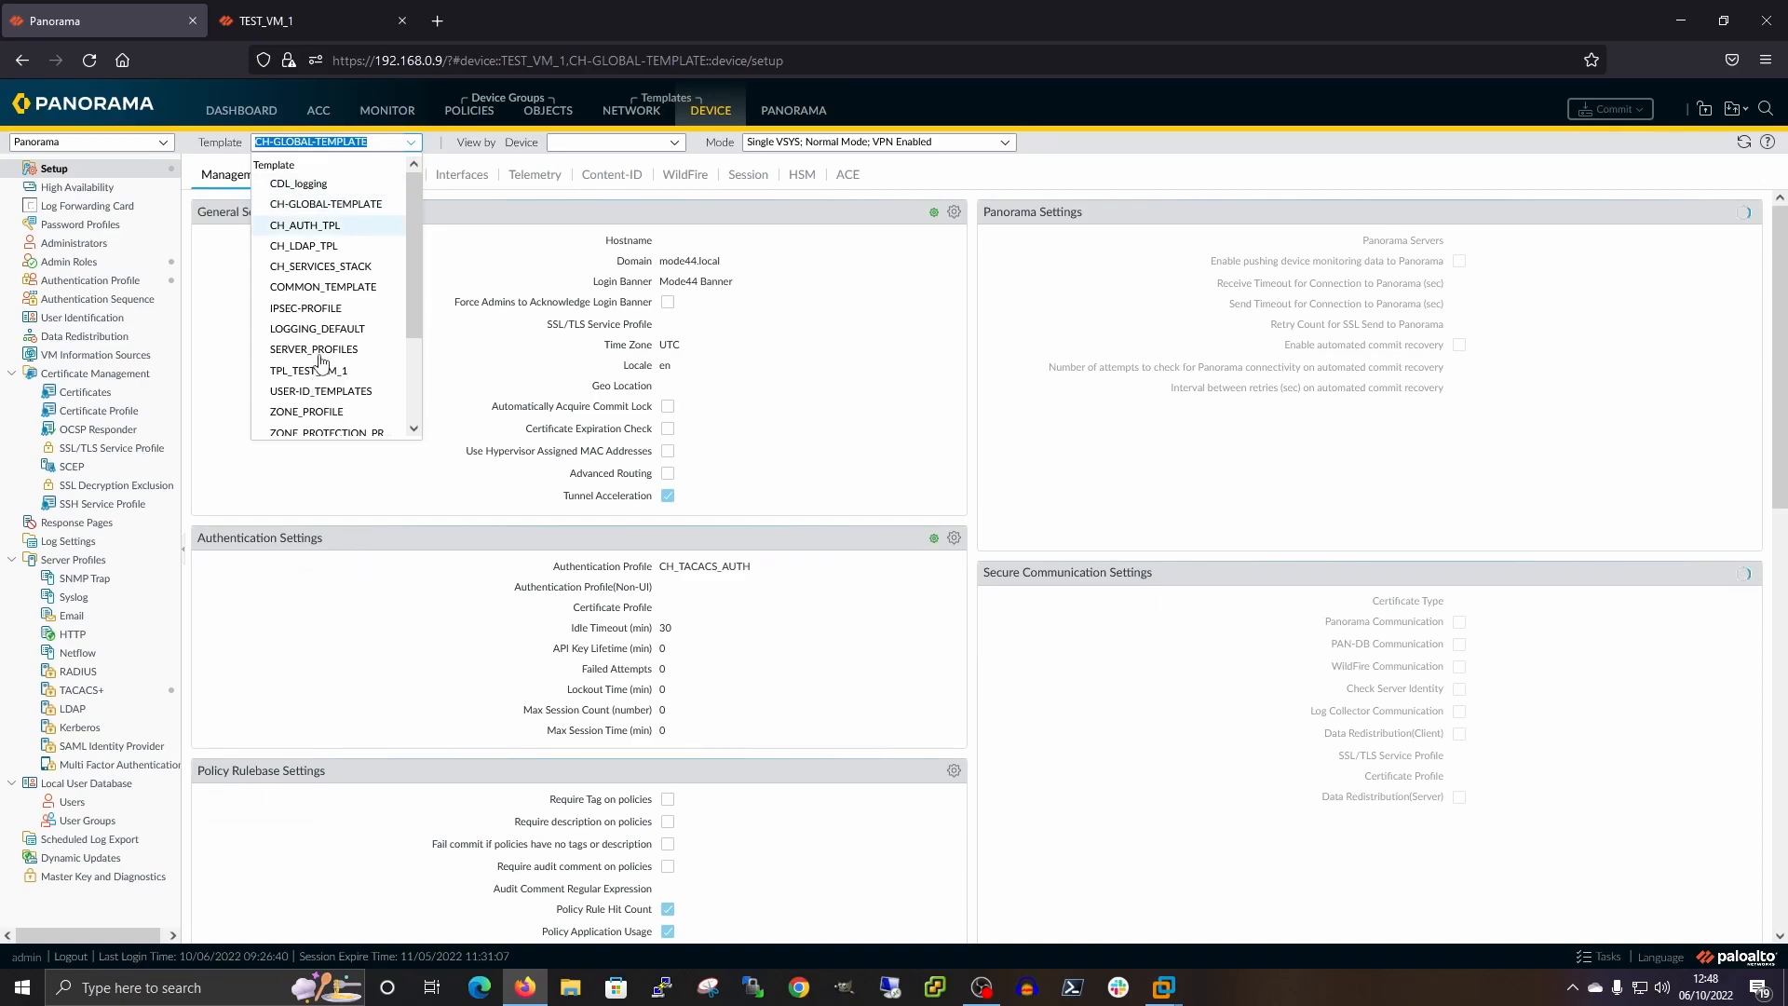
scroll(322, 391, "down", 5)
left_click(328, 425)
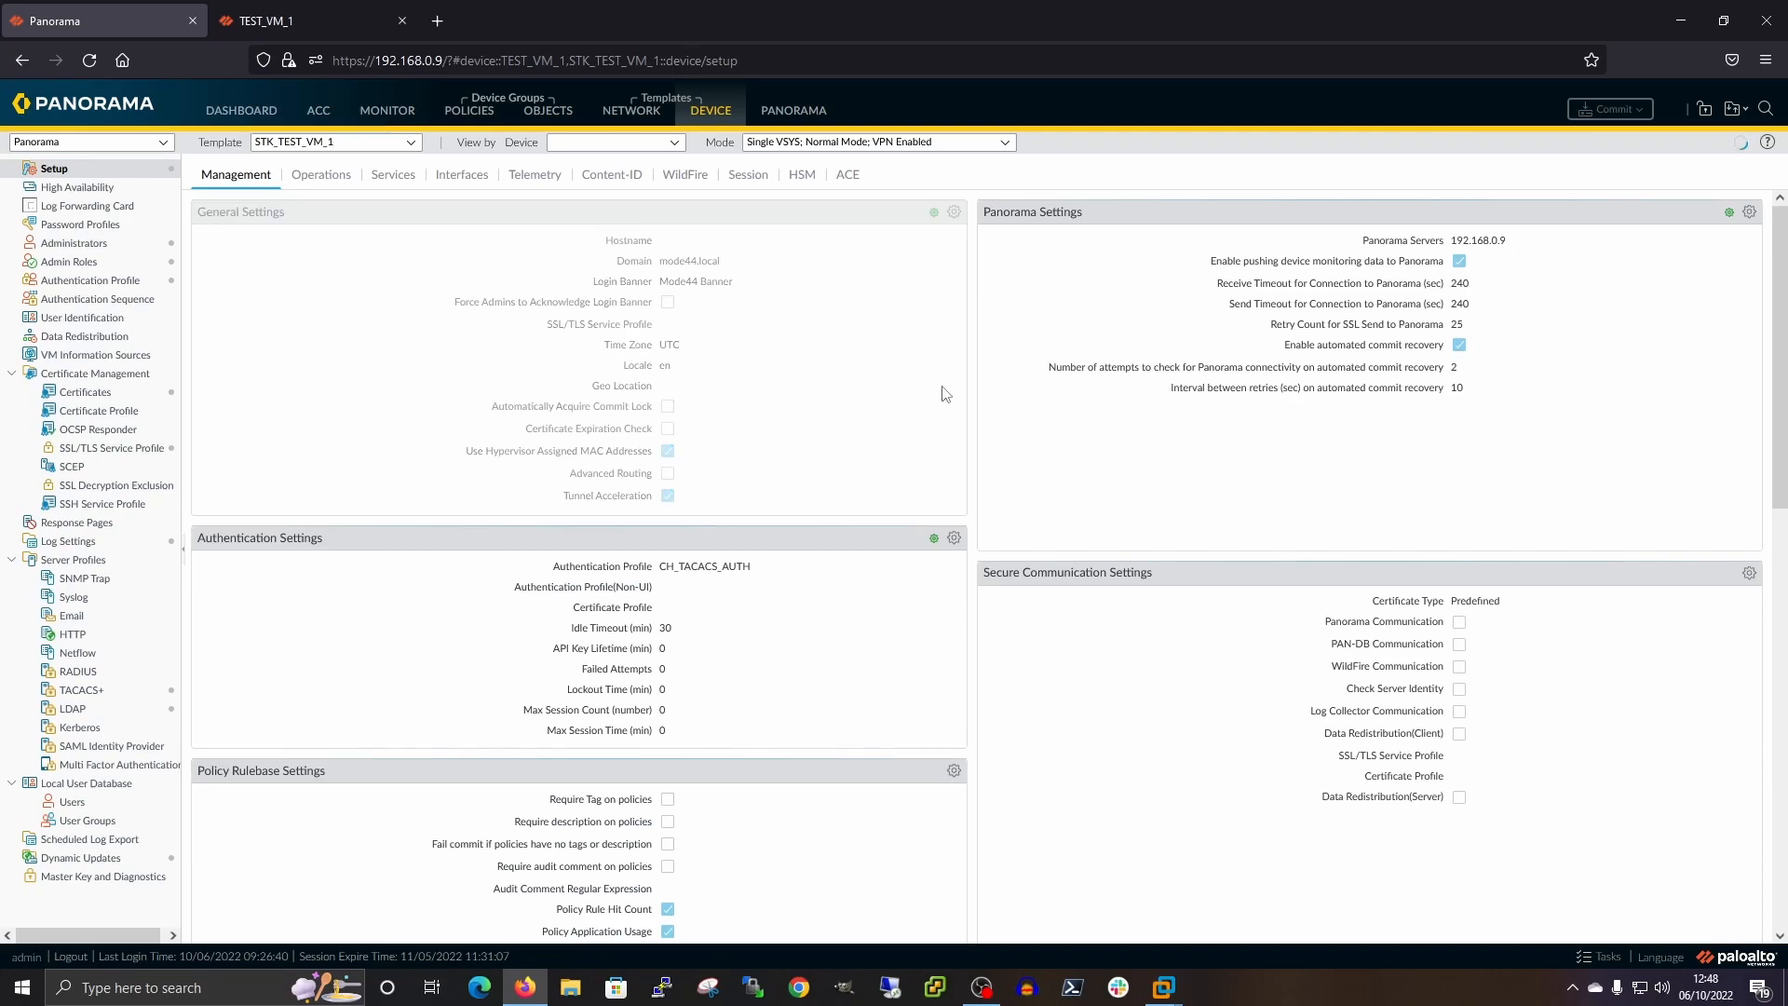
left_click(953, 211)
triple_click(942, 405)
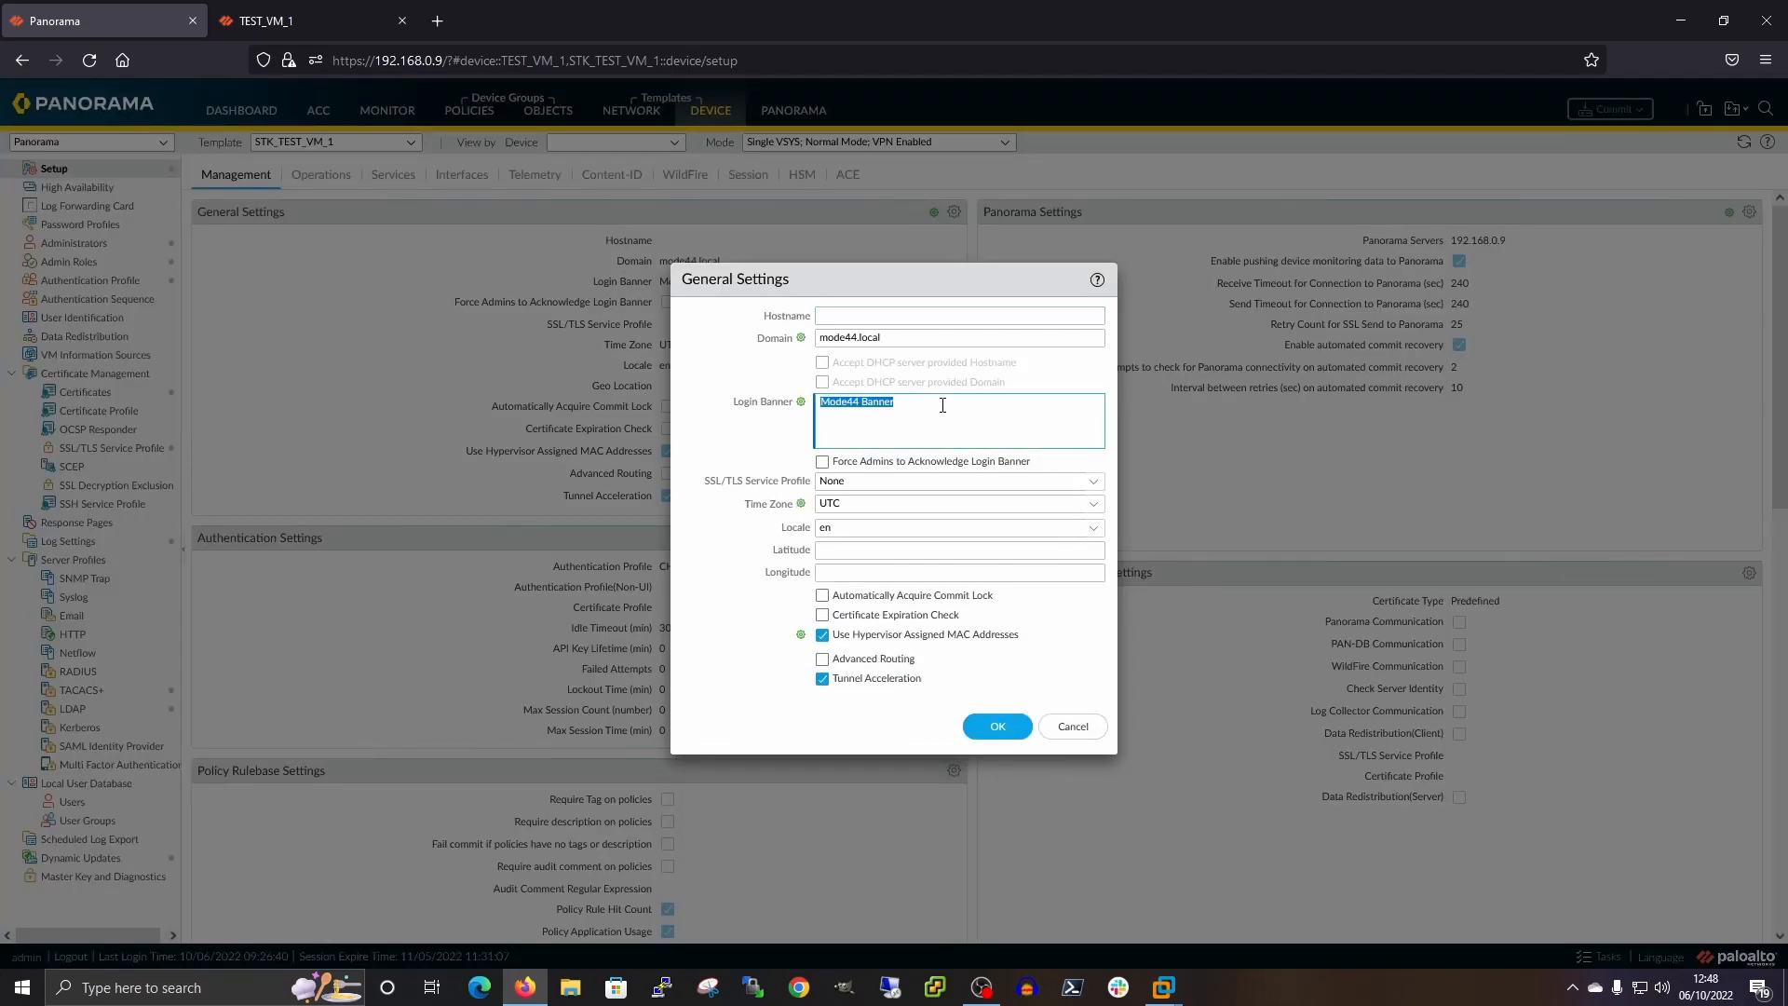
Type 'Mode44 New Banner' in the stack's login banner, revert the override, and cancel
type("Mode44 New Banner")
mouse_move(807, 407)
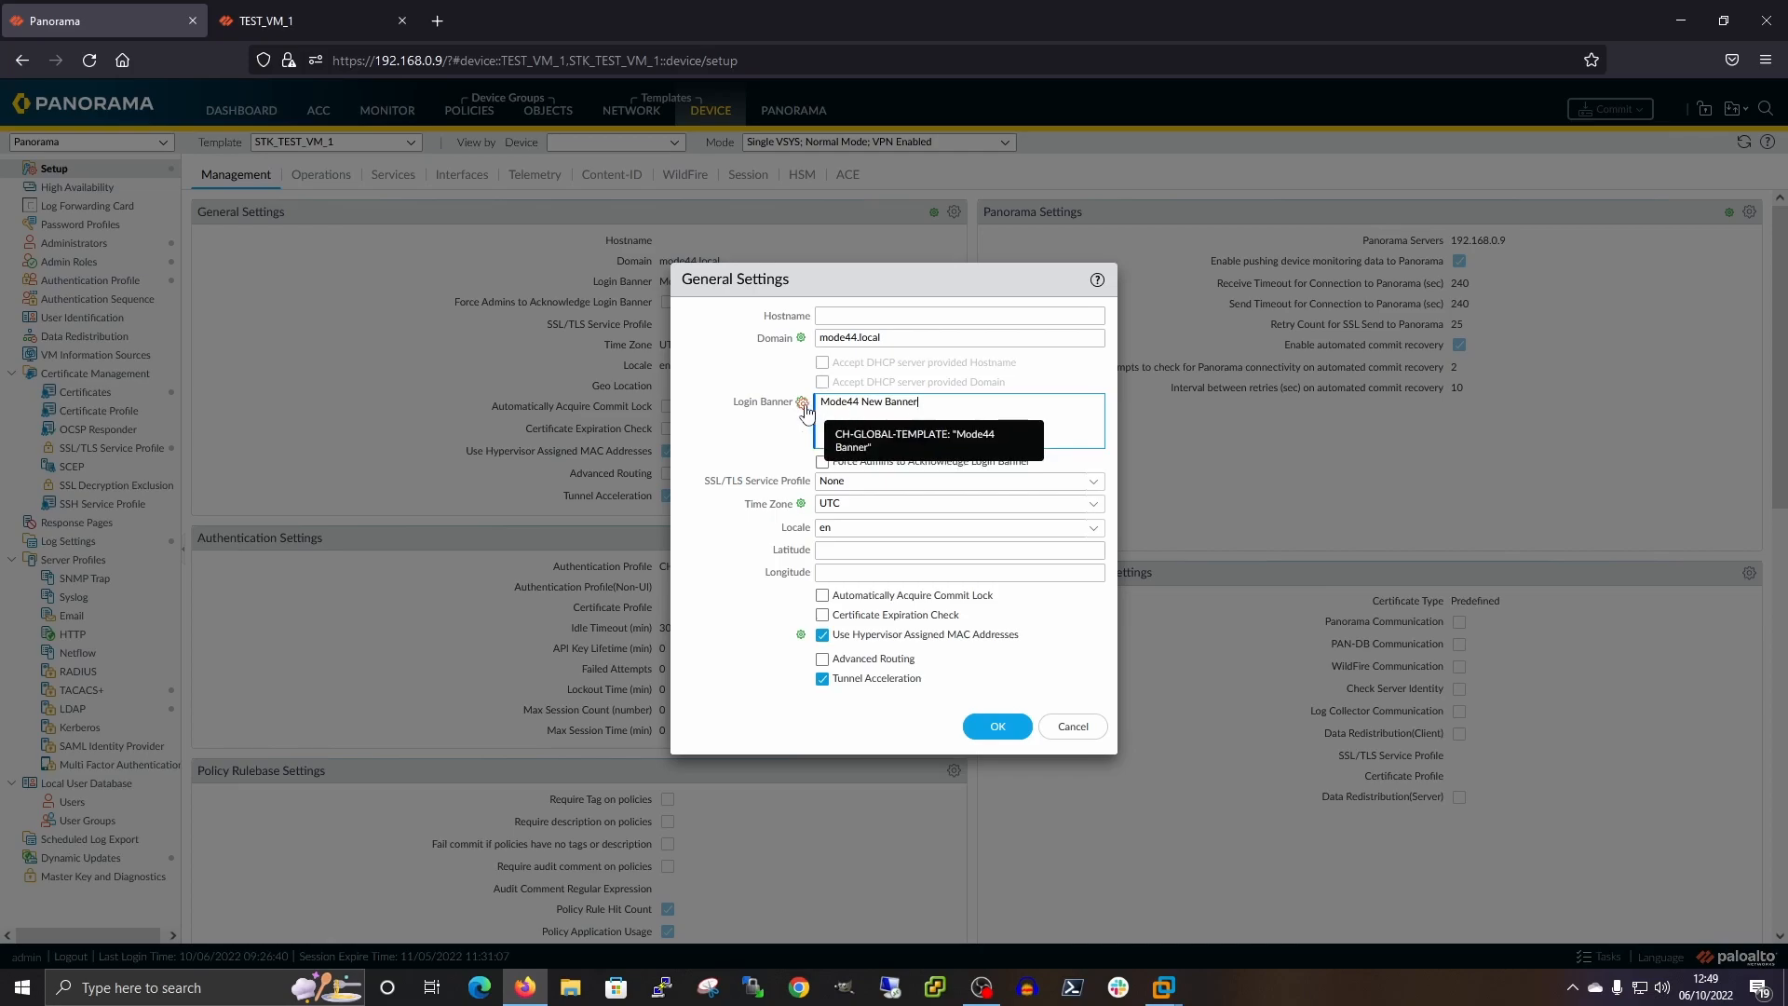
left_click(805, 407)
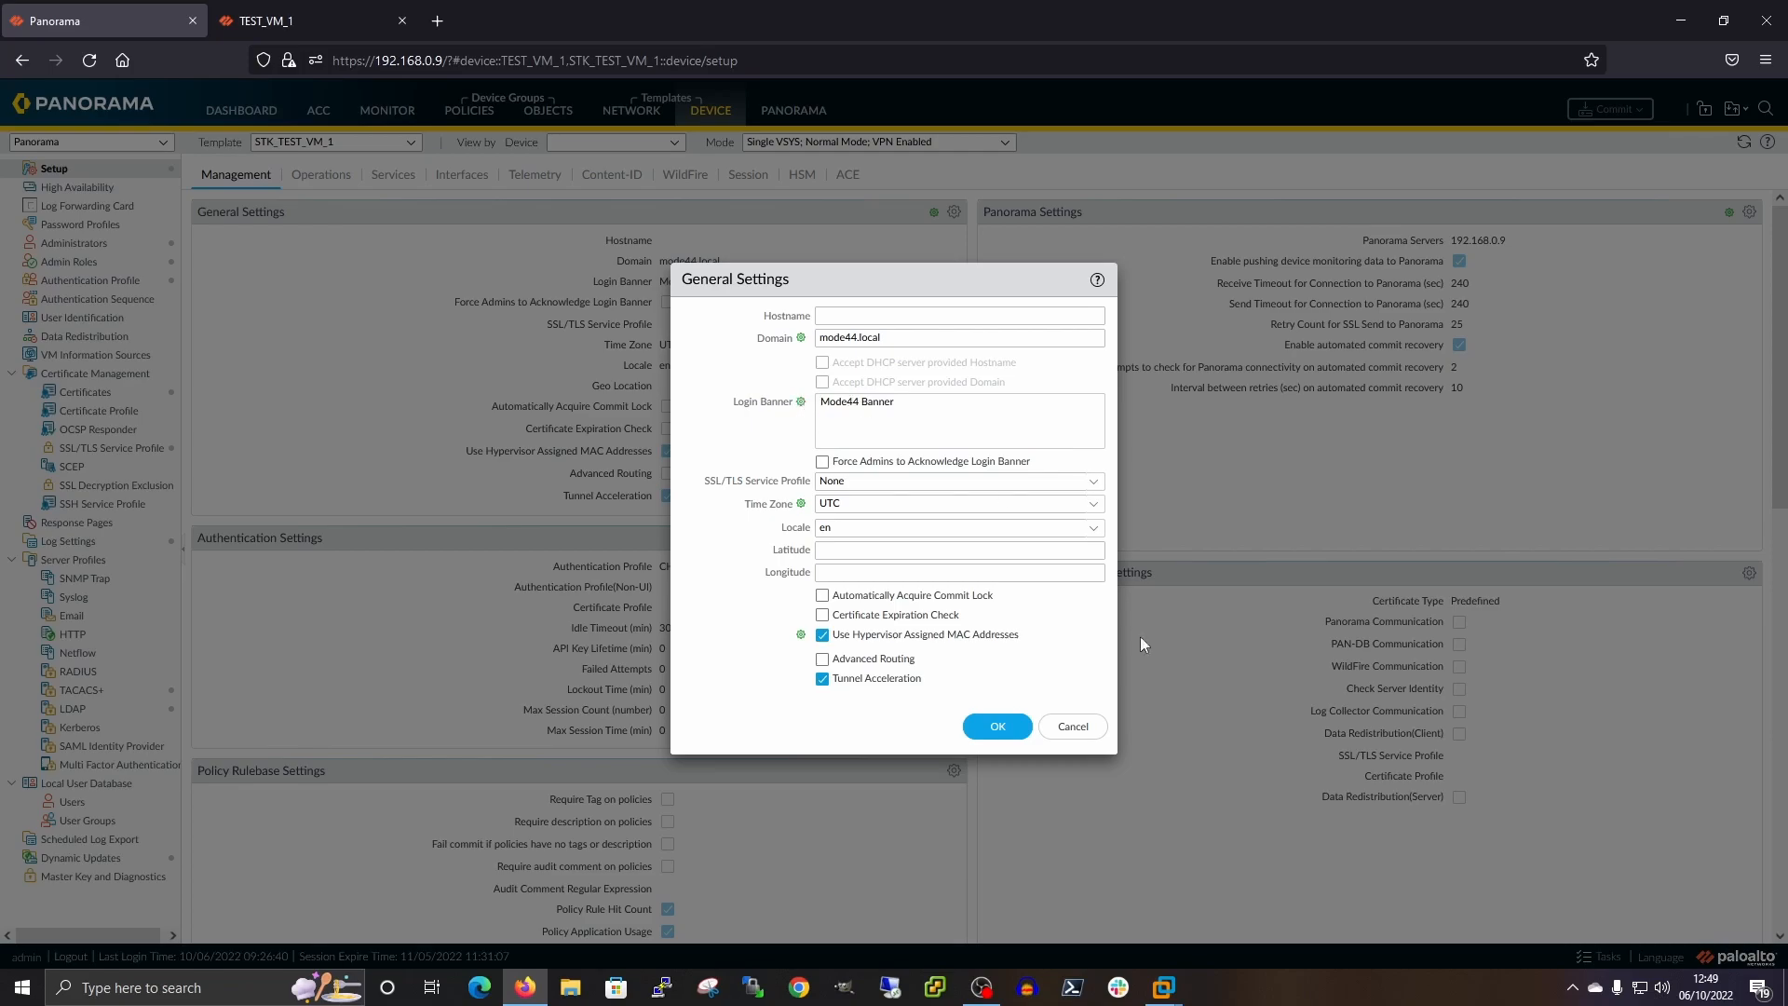
left_click(1076, 728)
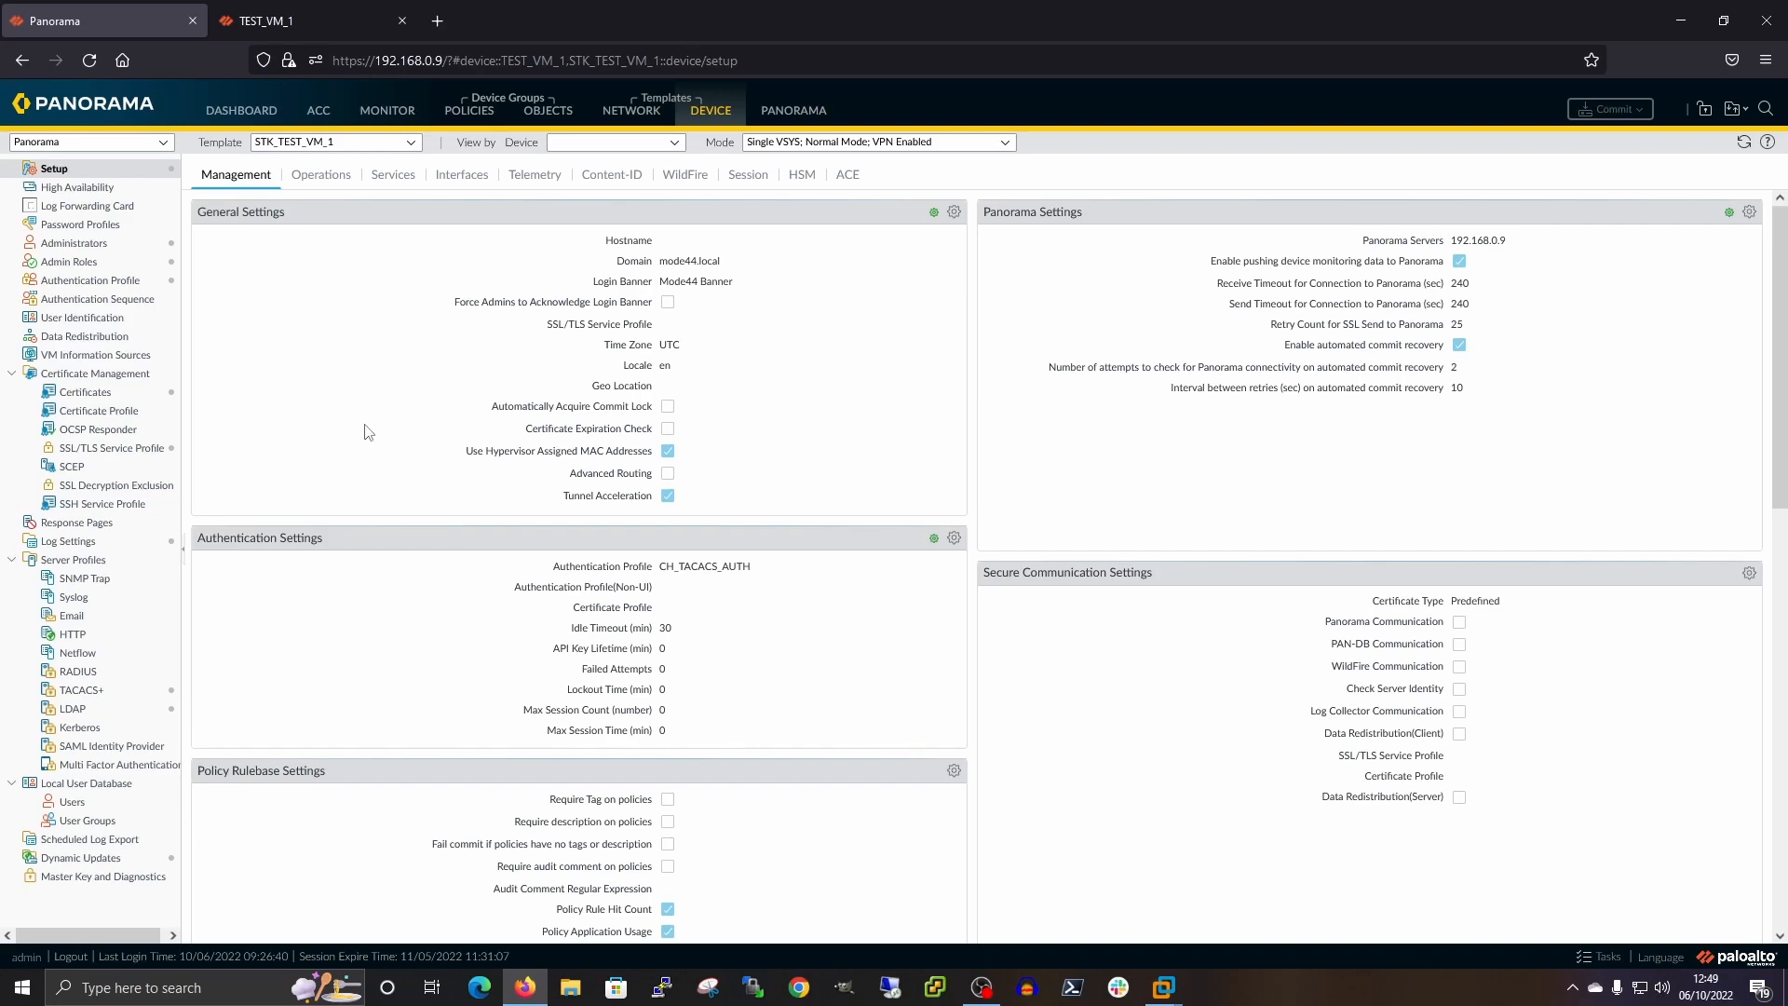
Switch the Device Setup template selection to CH-GLOBAL-TEMPLATE
left_click(409, 143)
scroll(403, 231, "up", 2)
left_click(266, 173)
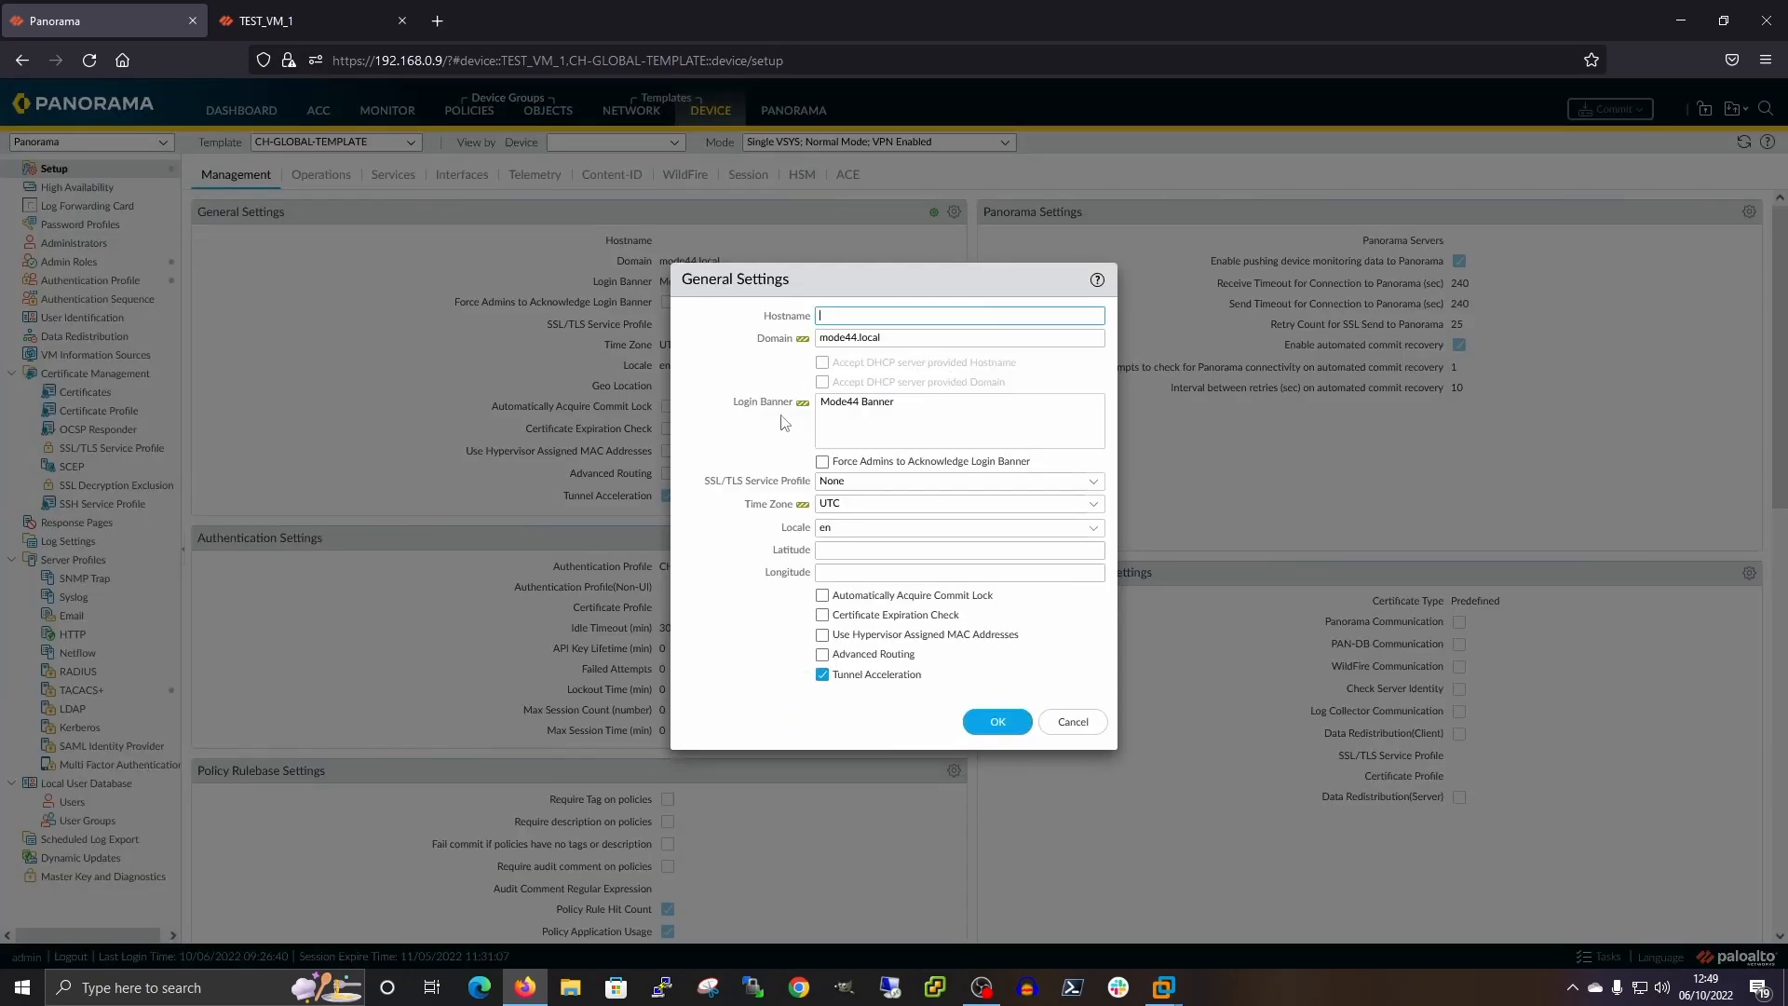
Replace the login banner with 'MODE44 New Banner' and save the General Settings
left_click(880, 402)
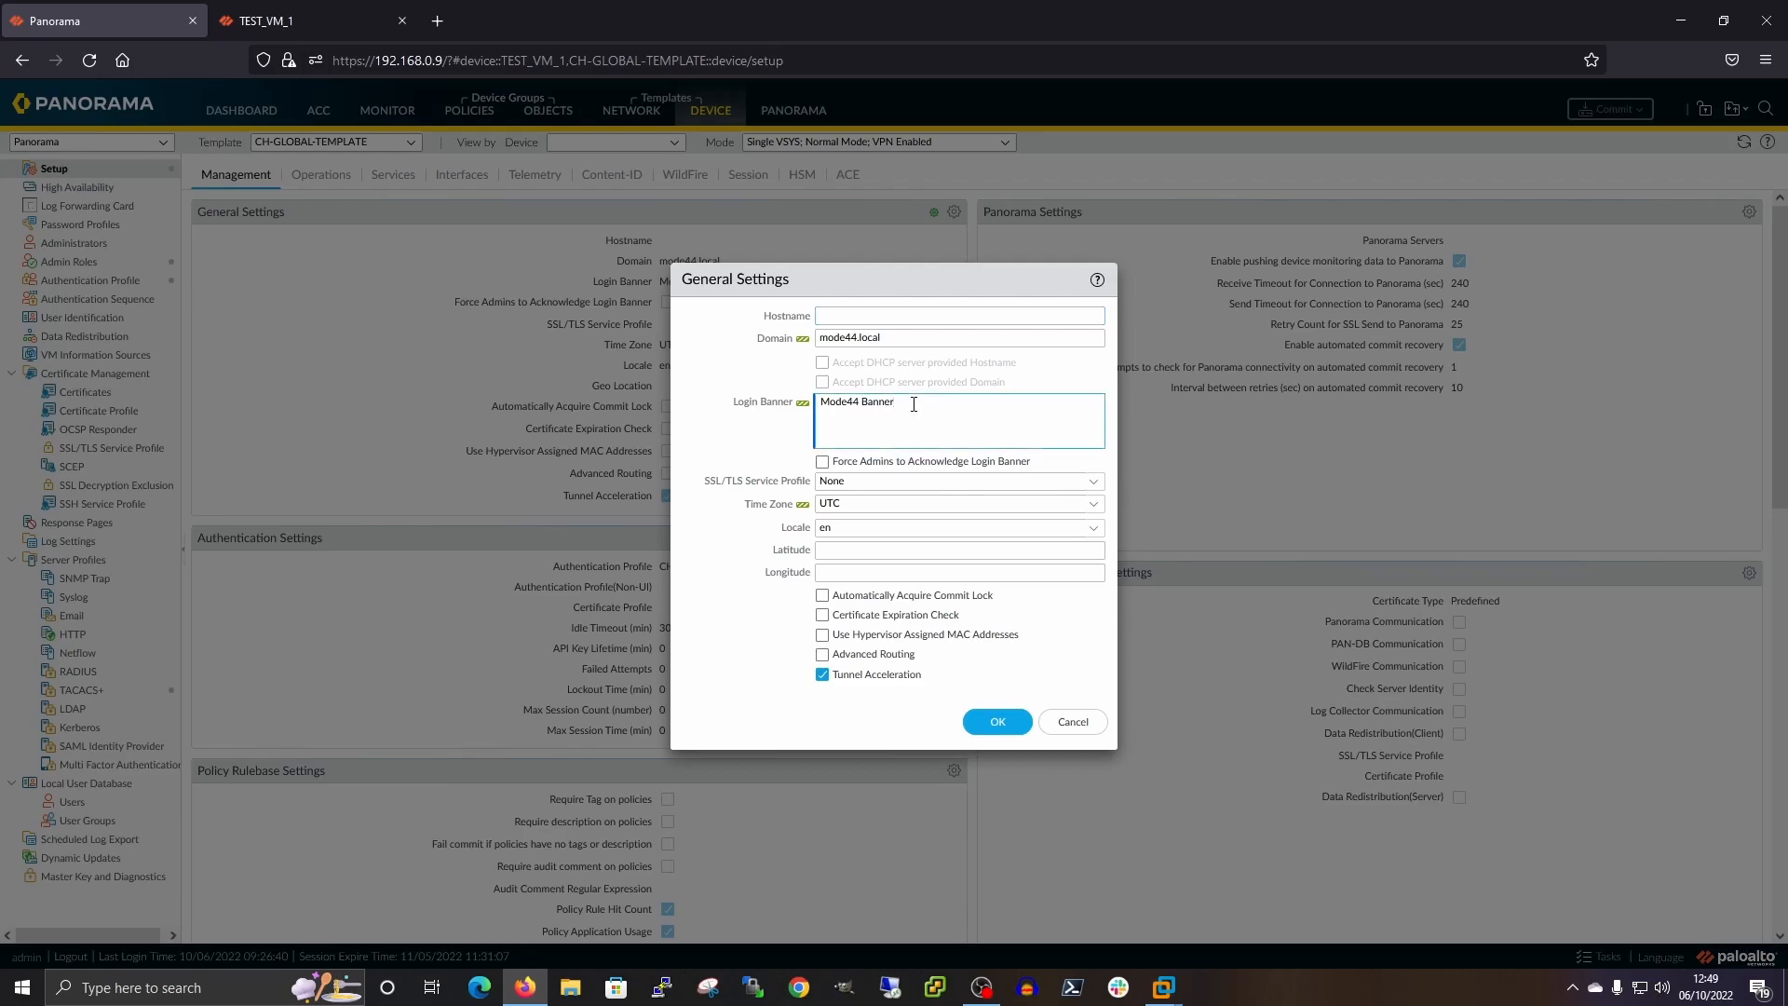
key("BackSpace")
key("BackSpace")
key("BackSpace")
key("BackSpace")
key("BackSpace")
key("BackSpace")
key("BackSpace")
key("BackSpace")
key("BackSpace")
key("BackSpace")
key("BackSpace")
type("MO")
left_click(729, 445)
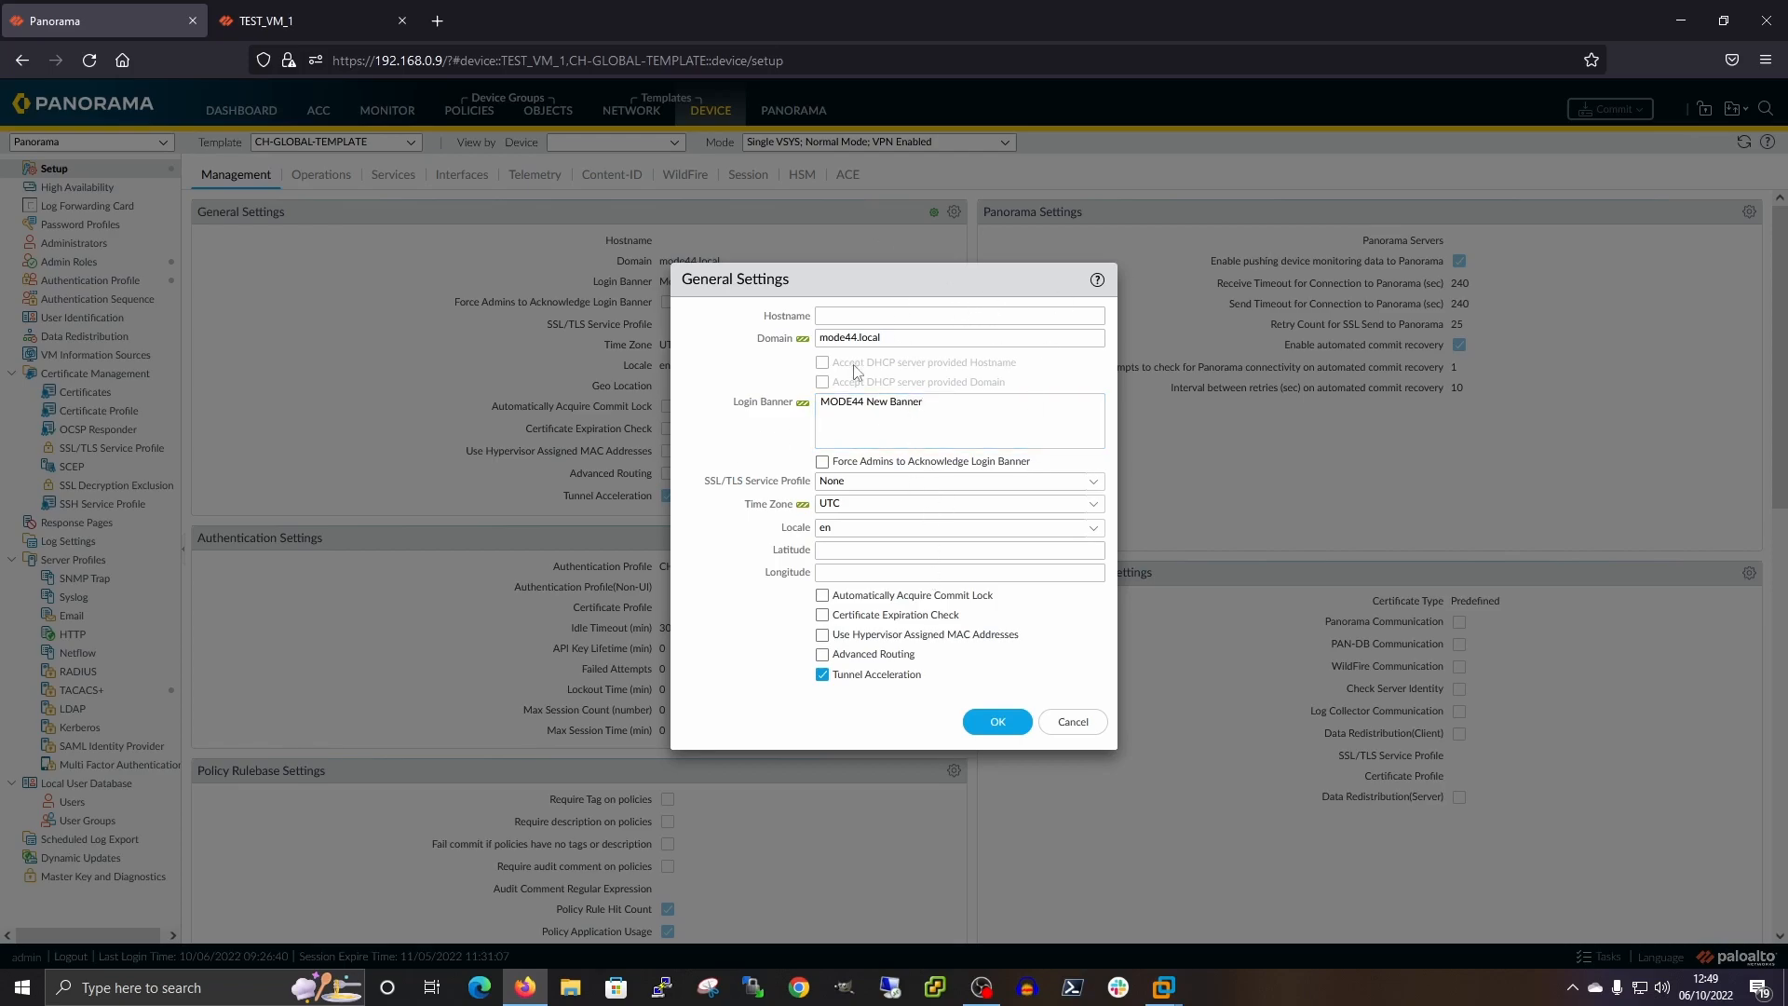
left_click(997, 722)
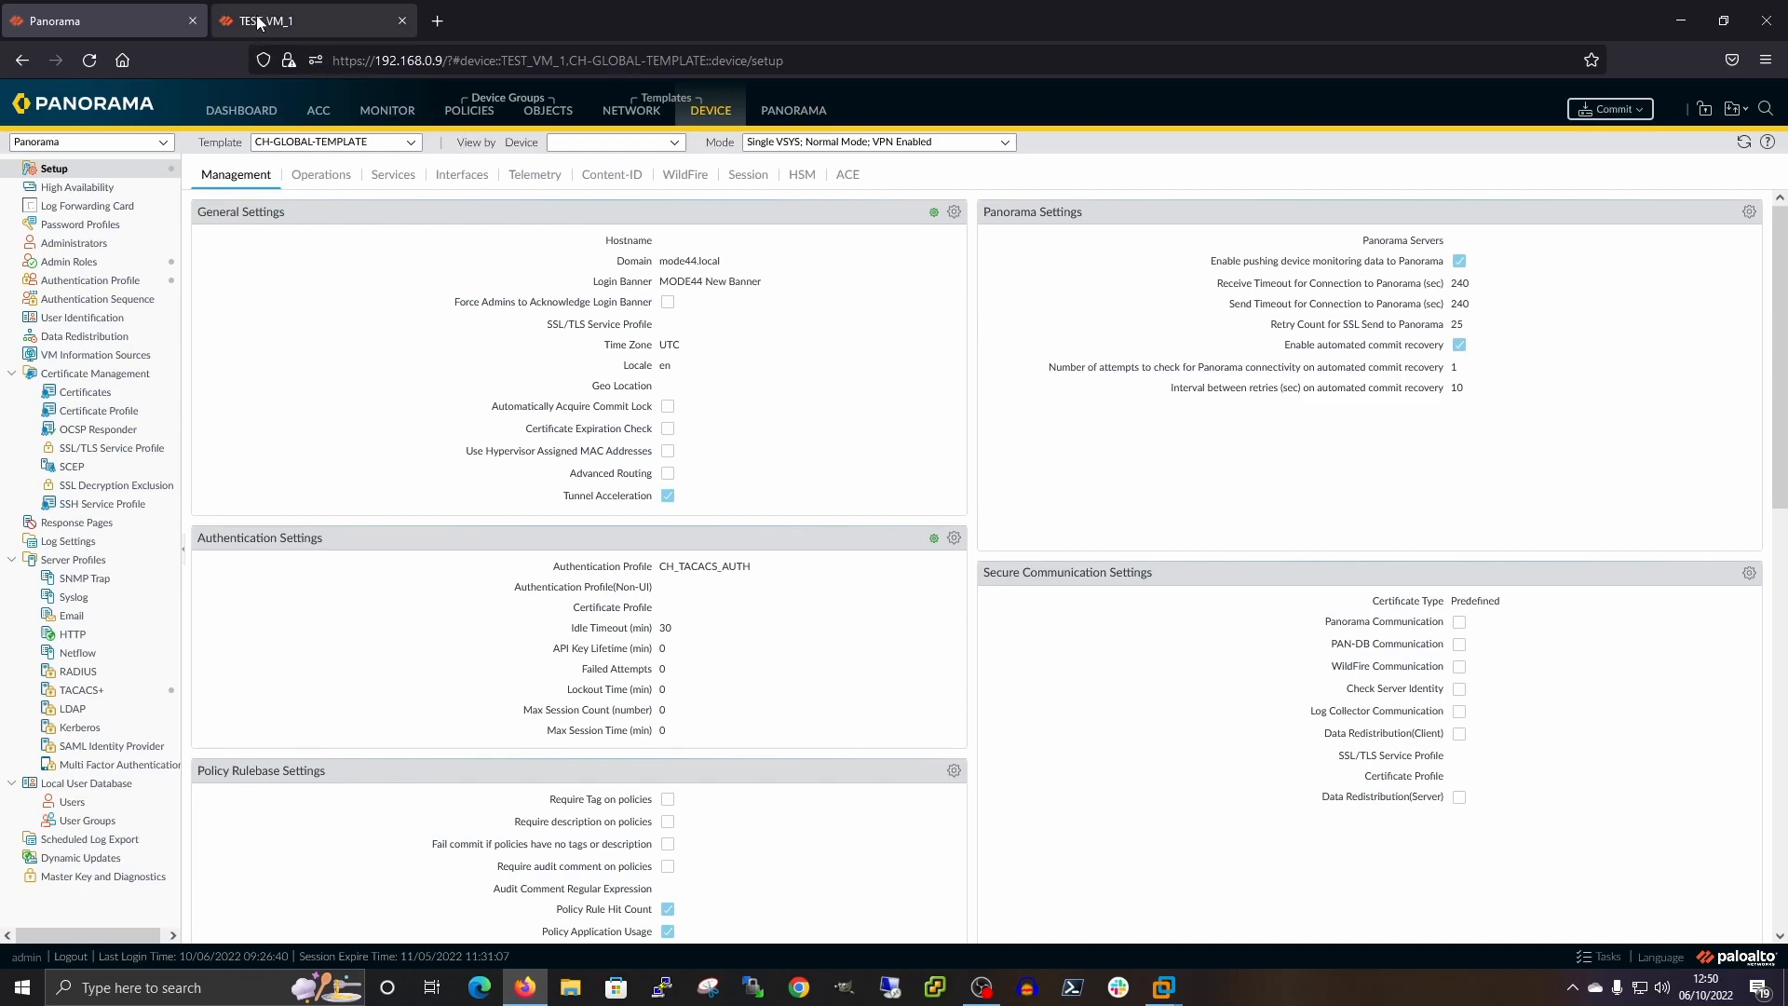
left_click(283, 29)
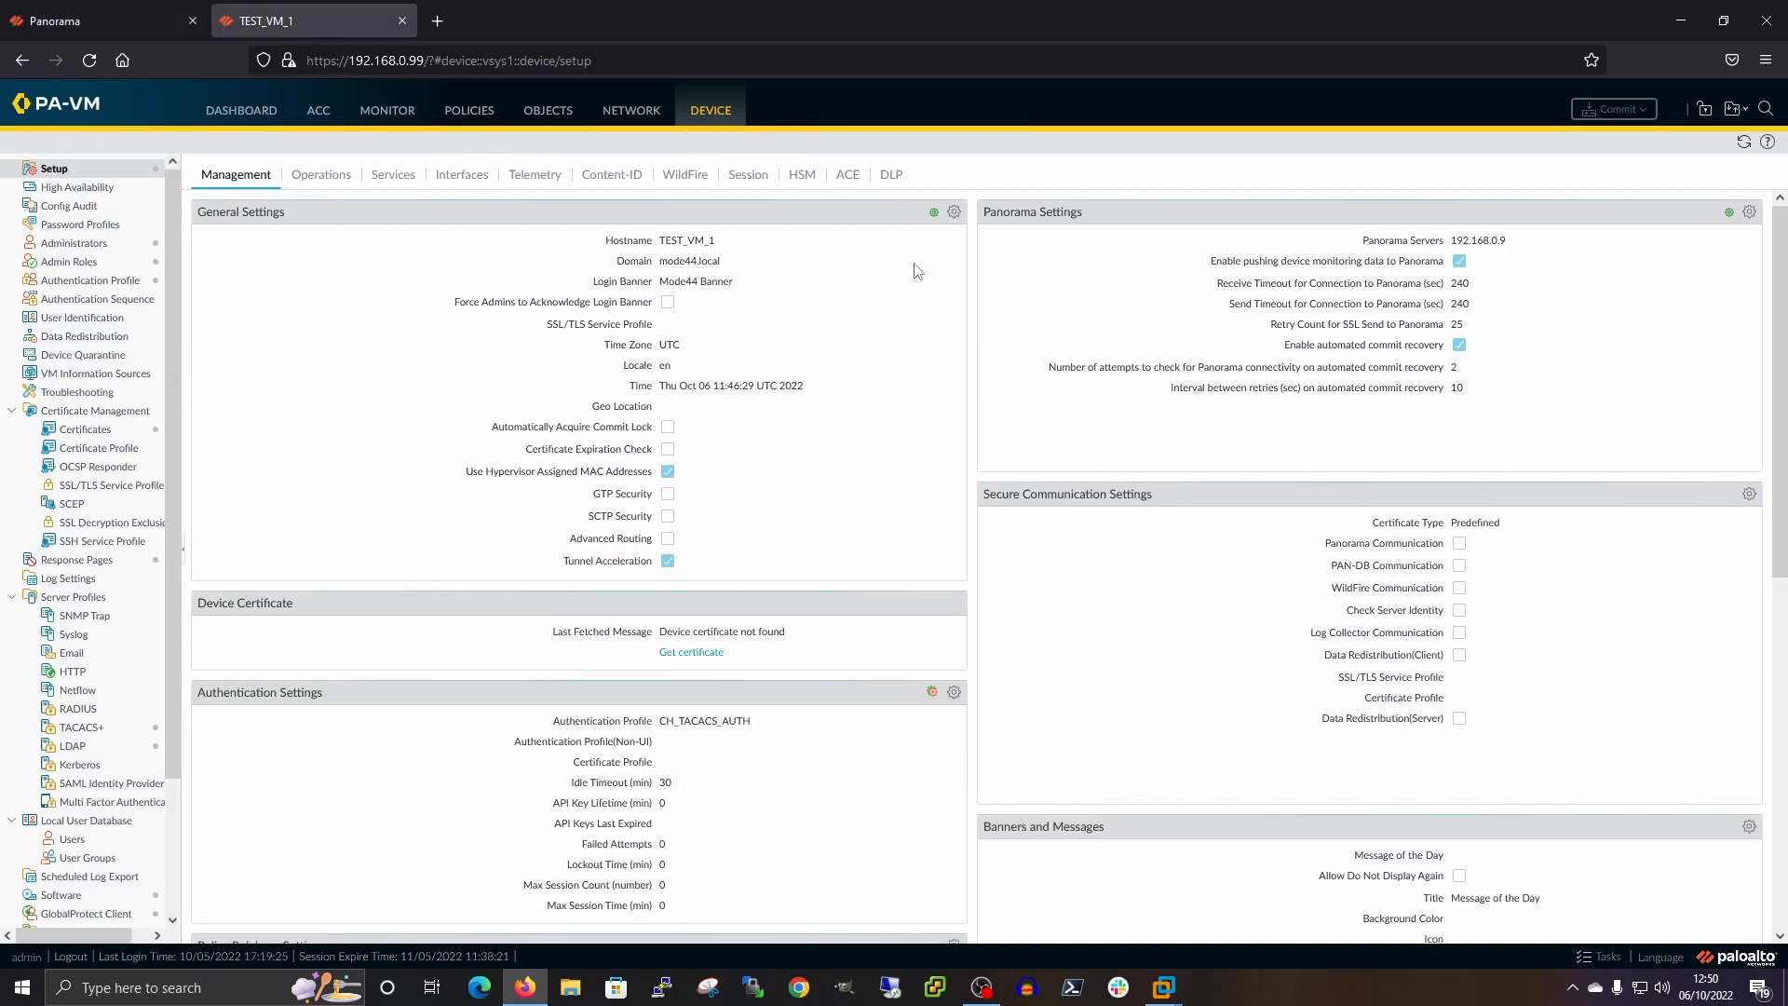
mouse_move(941, 216)
mouse_move(935, 699)
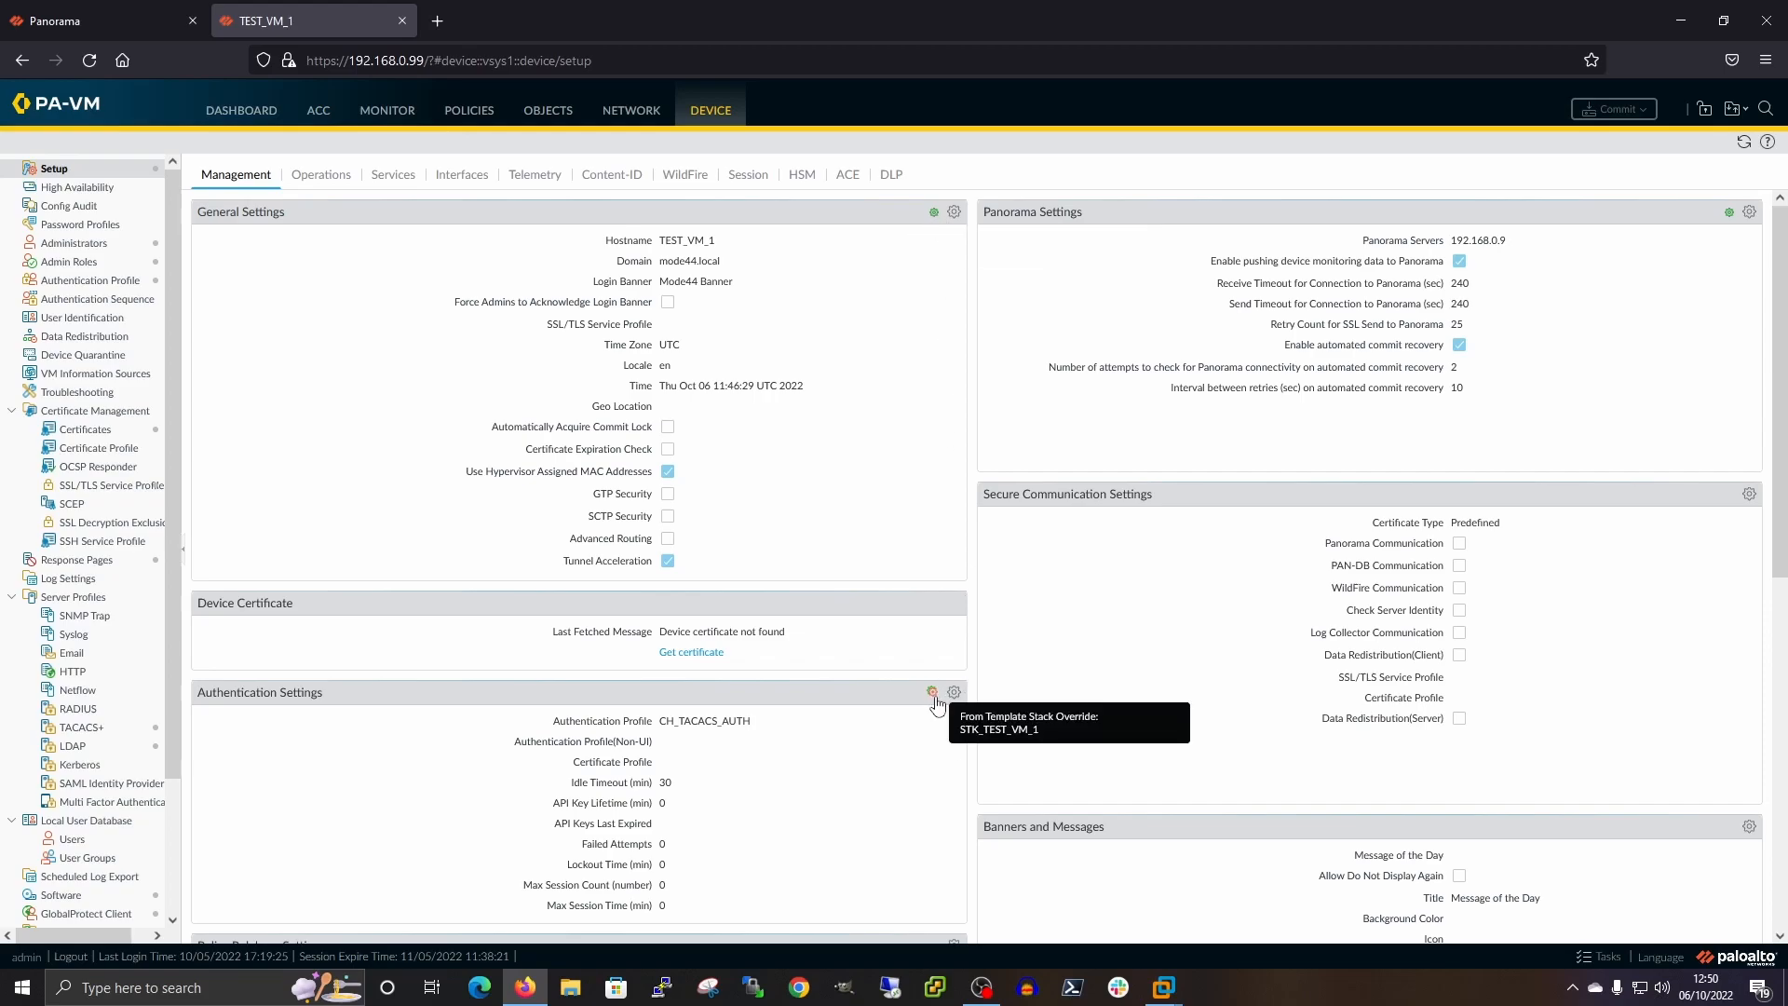
left_click(42, 26)
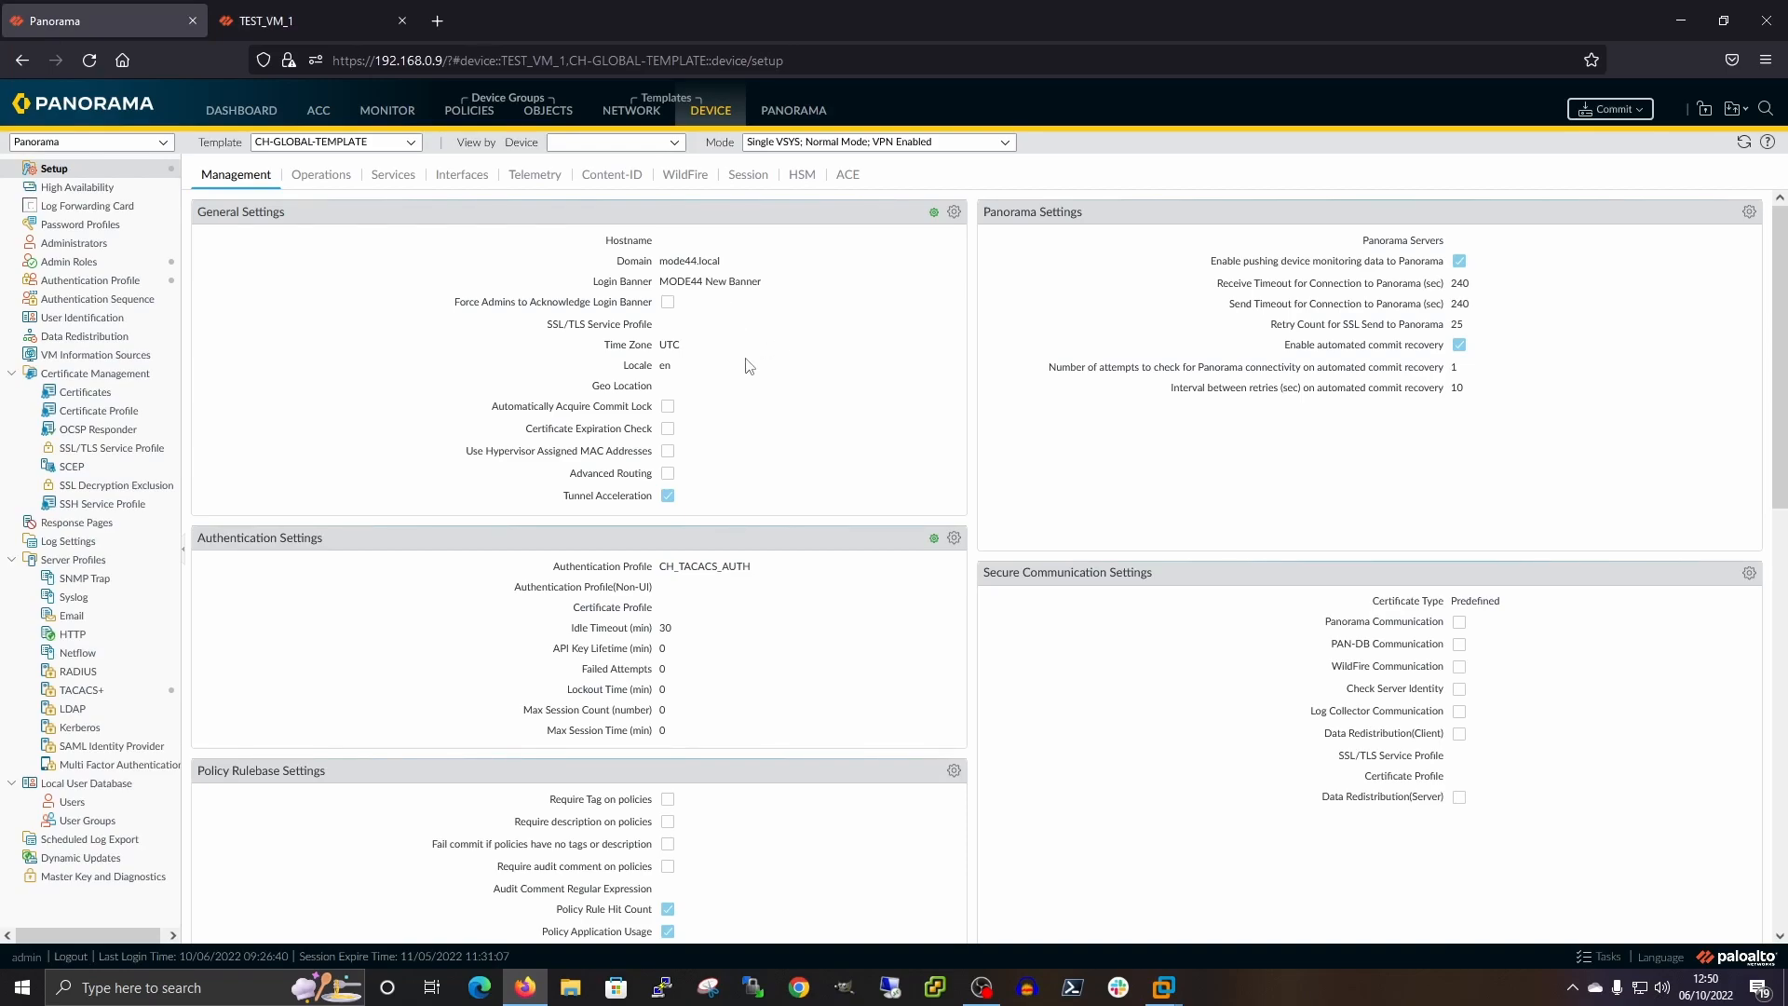
Start a Commit to Panorama and preview its diff with 10 context lines
left_click(1649, 114)
left_click(1606, 139)
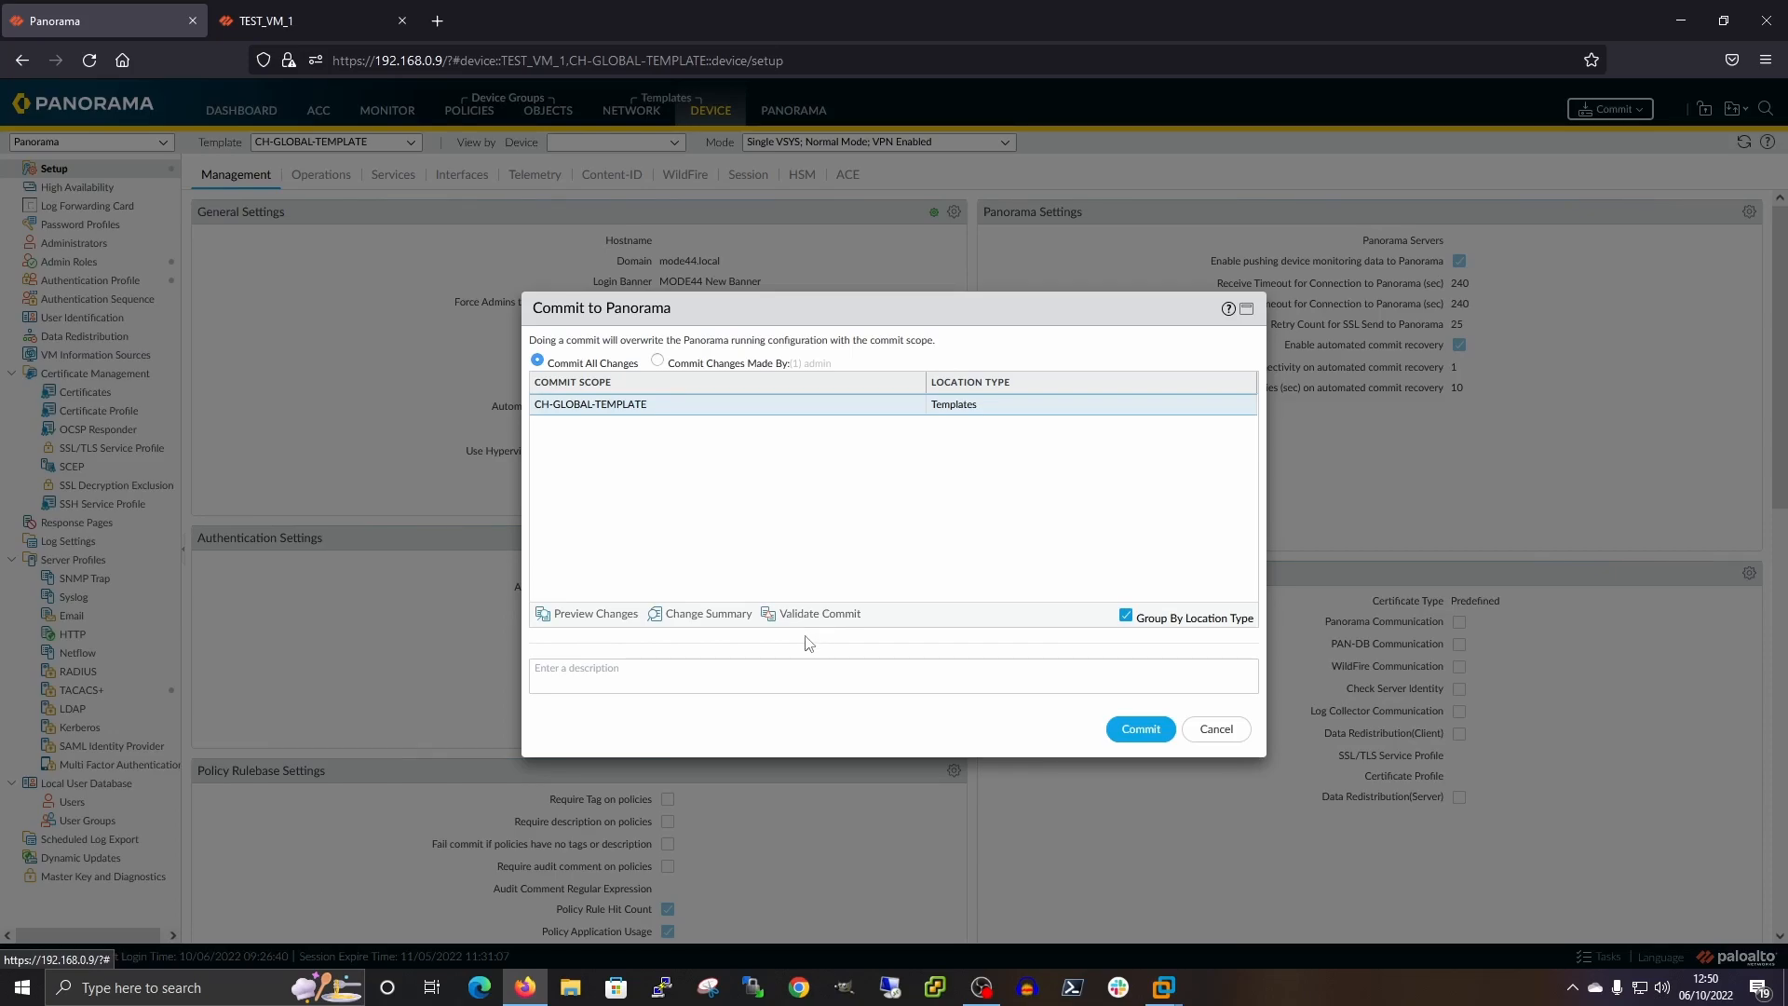
left_click(549, 612)
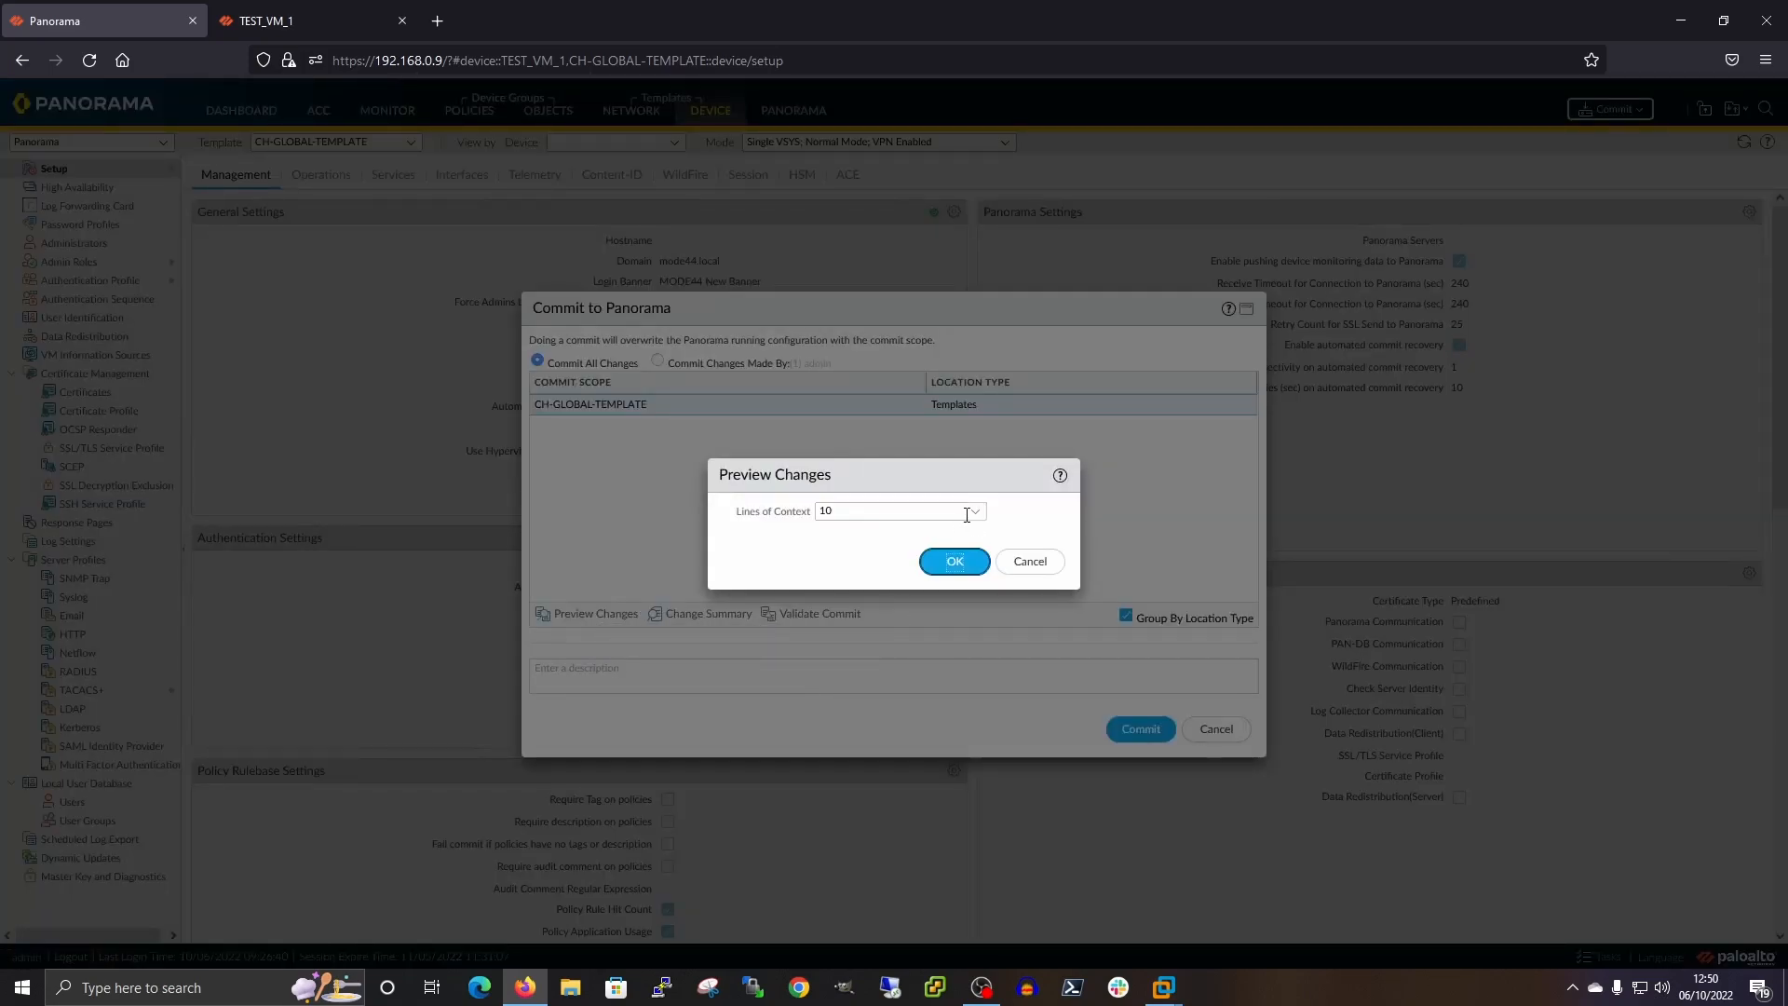
left_click(974, 511)
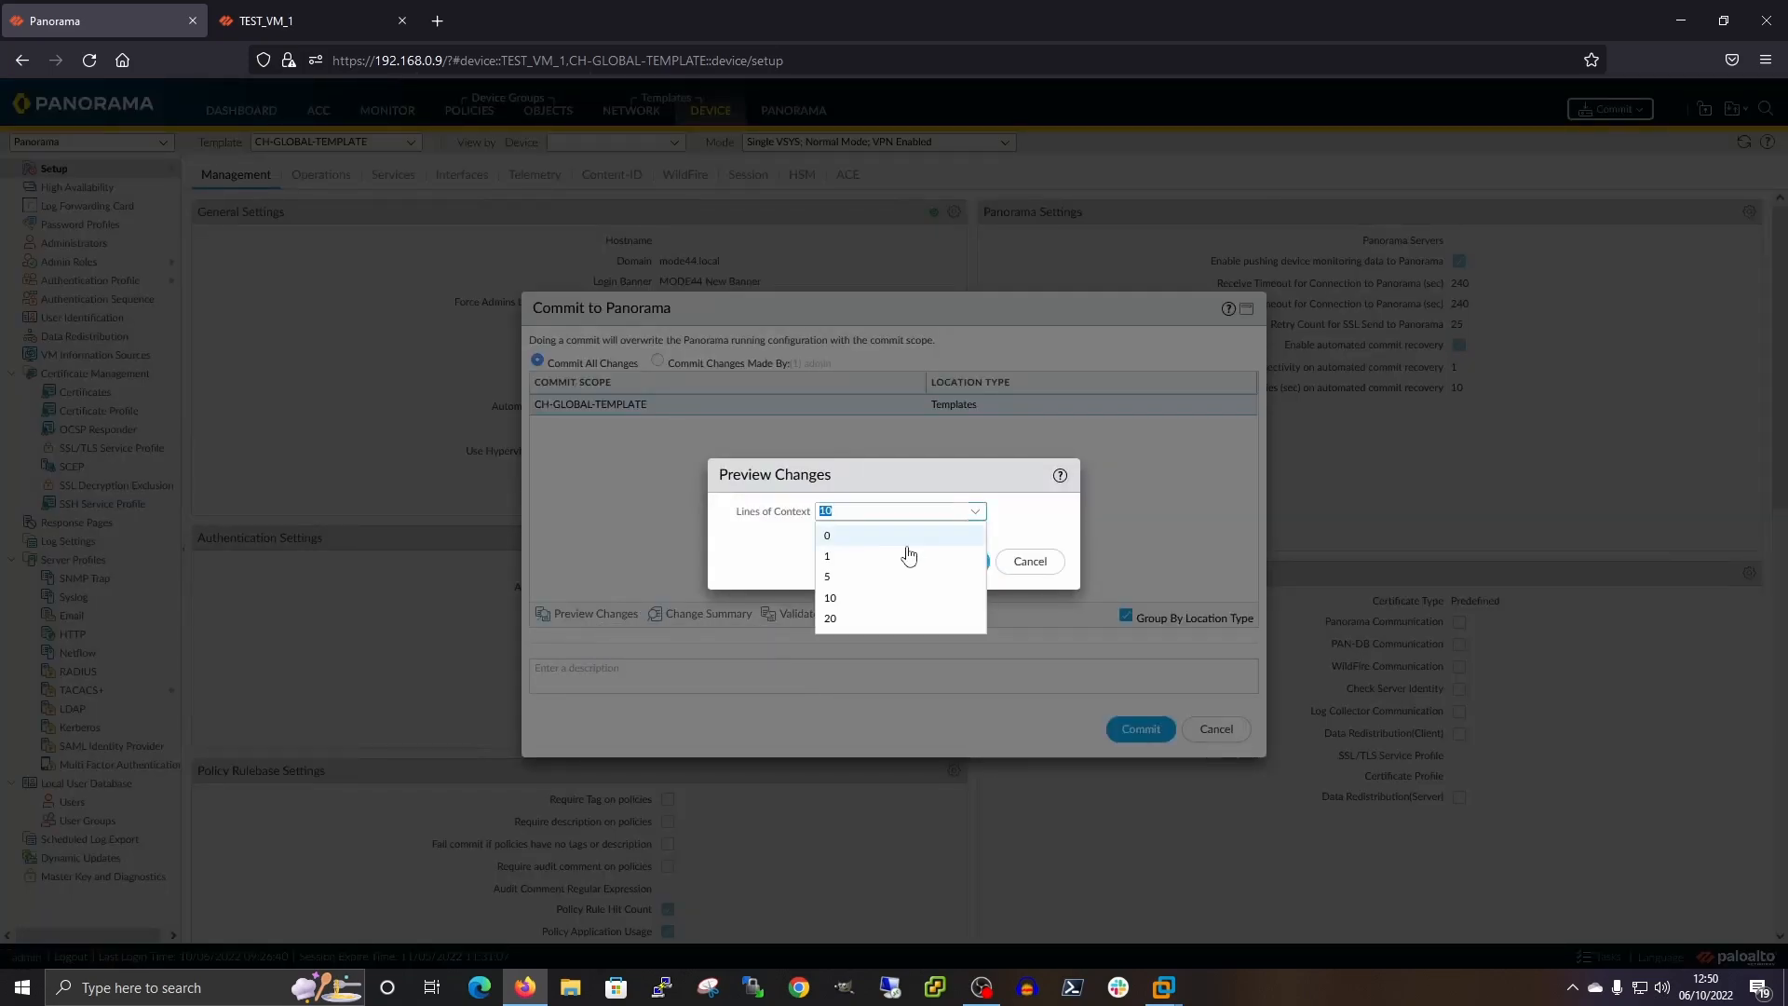
left_click(838, 599)
left_click(964, 559)
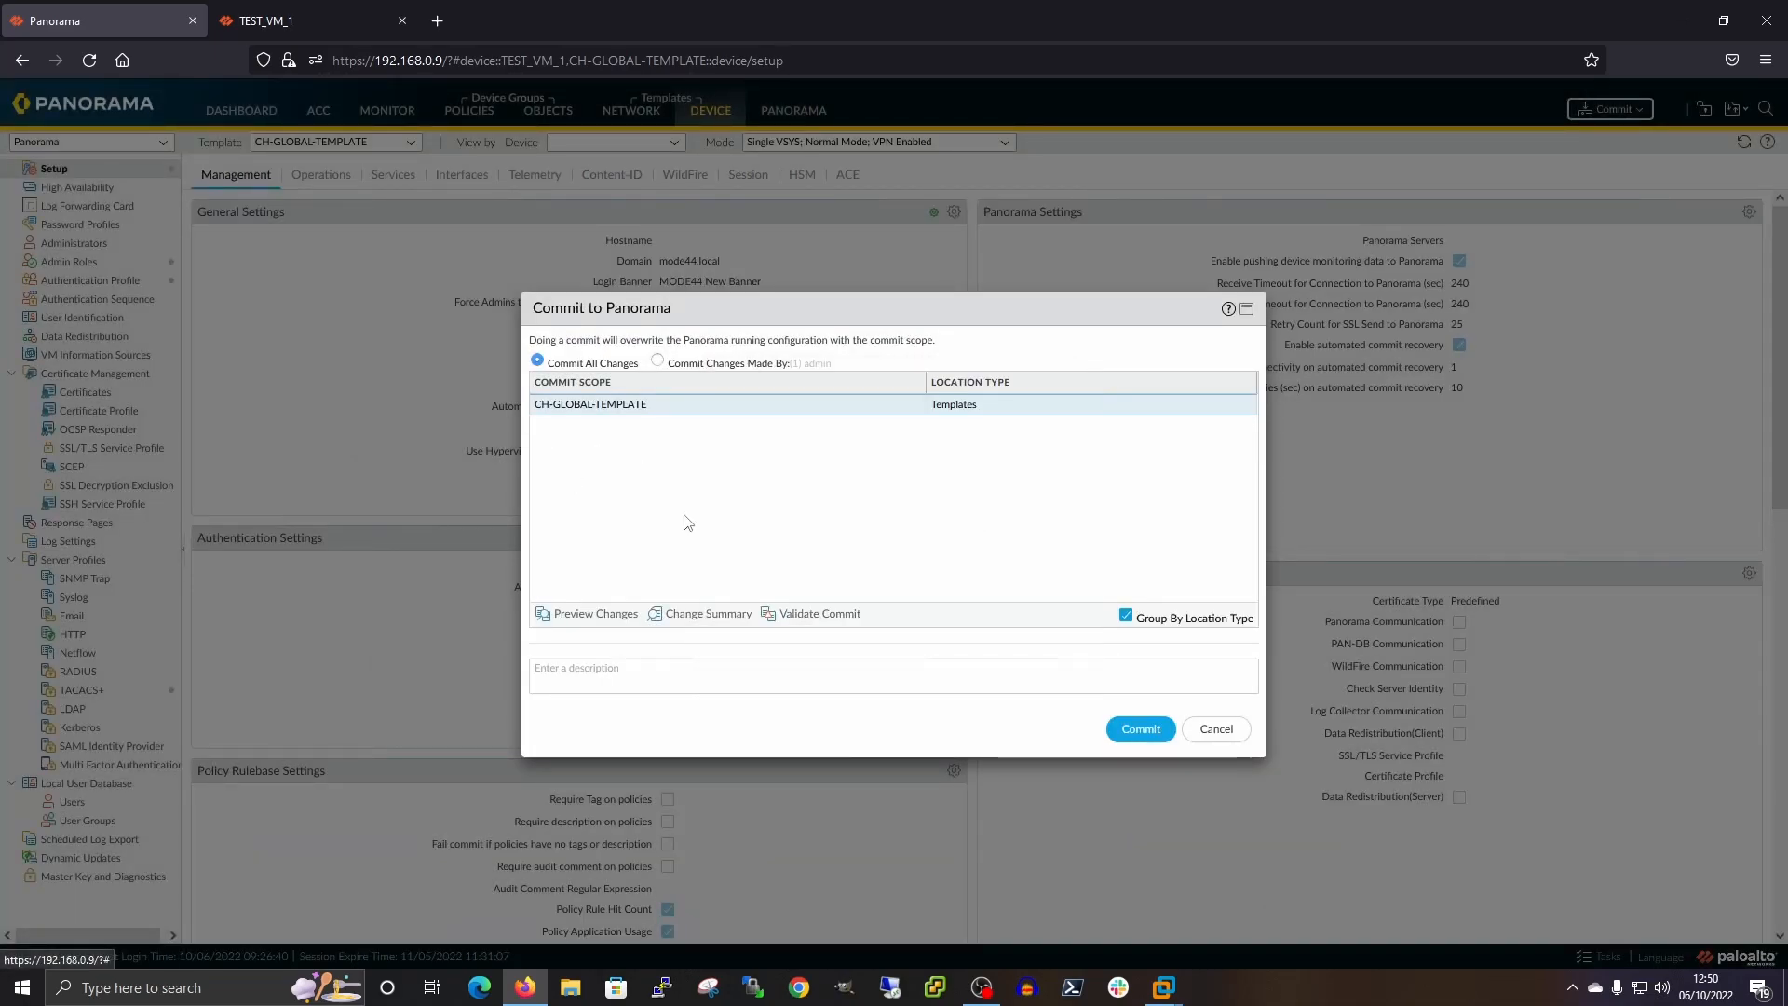
scroll(791, 343, "down", 1)
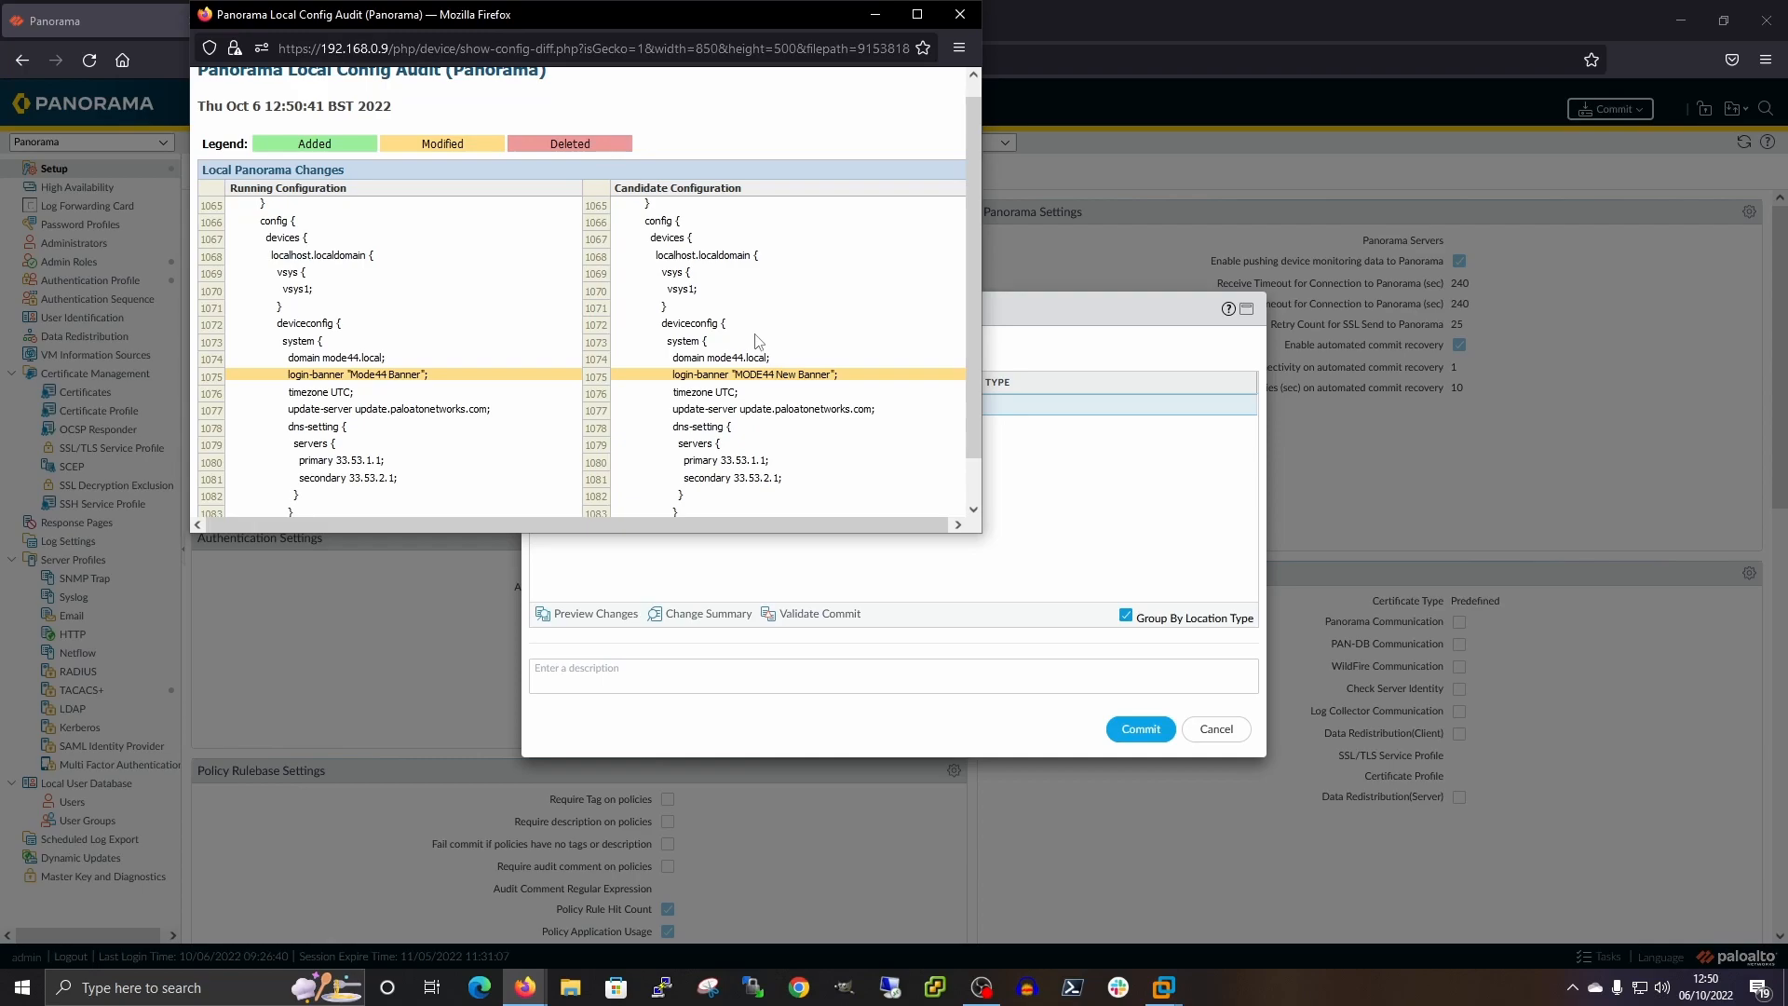
scroll(757, 337, "down", 1)
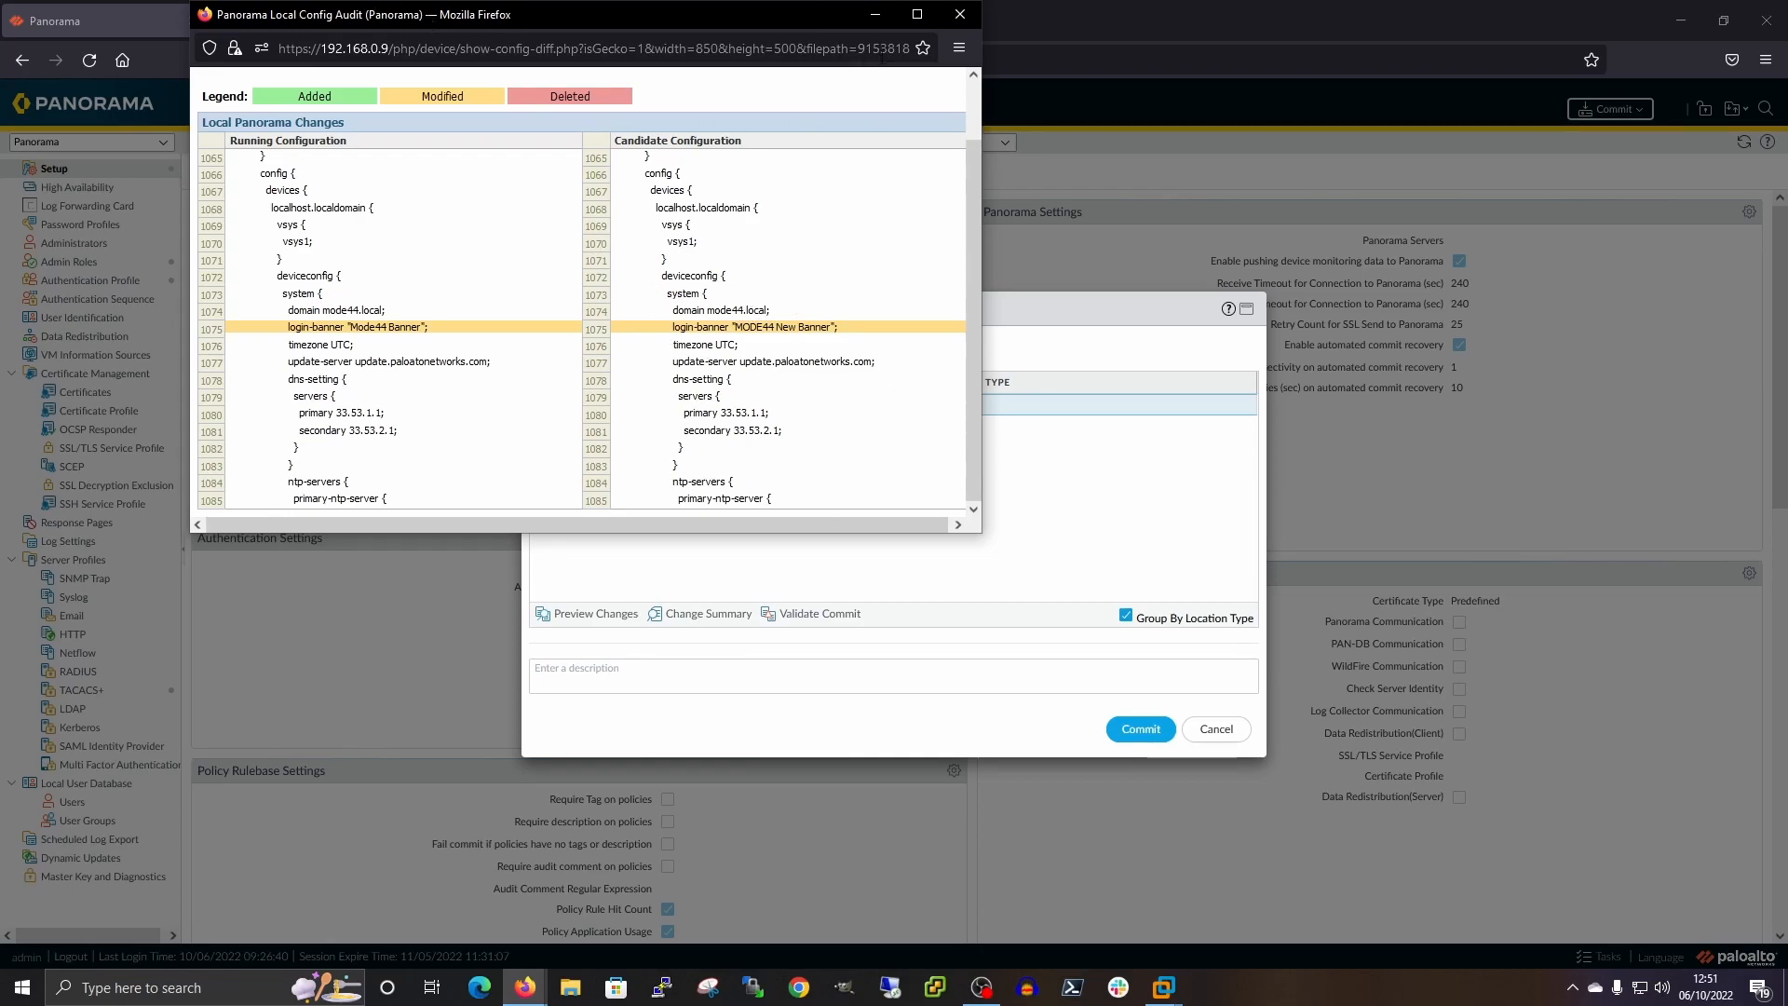
left_click(960, 13)
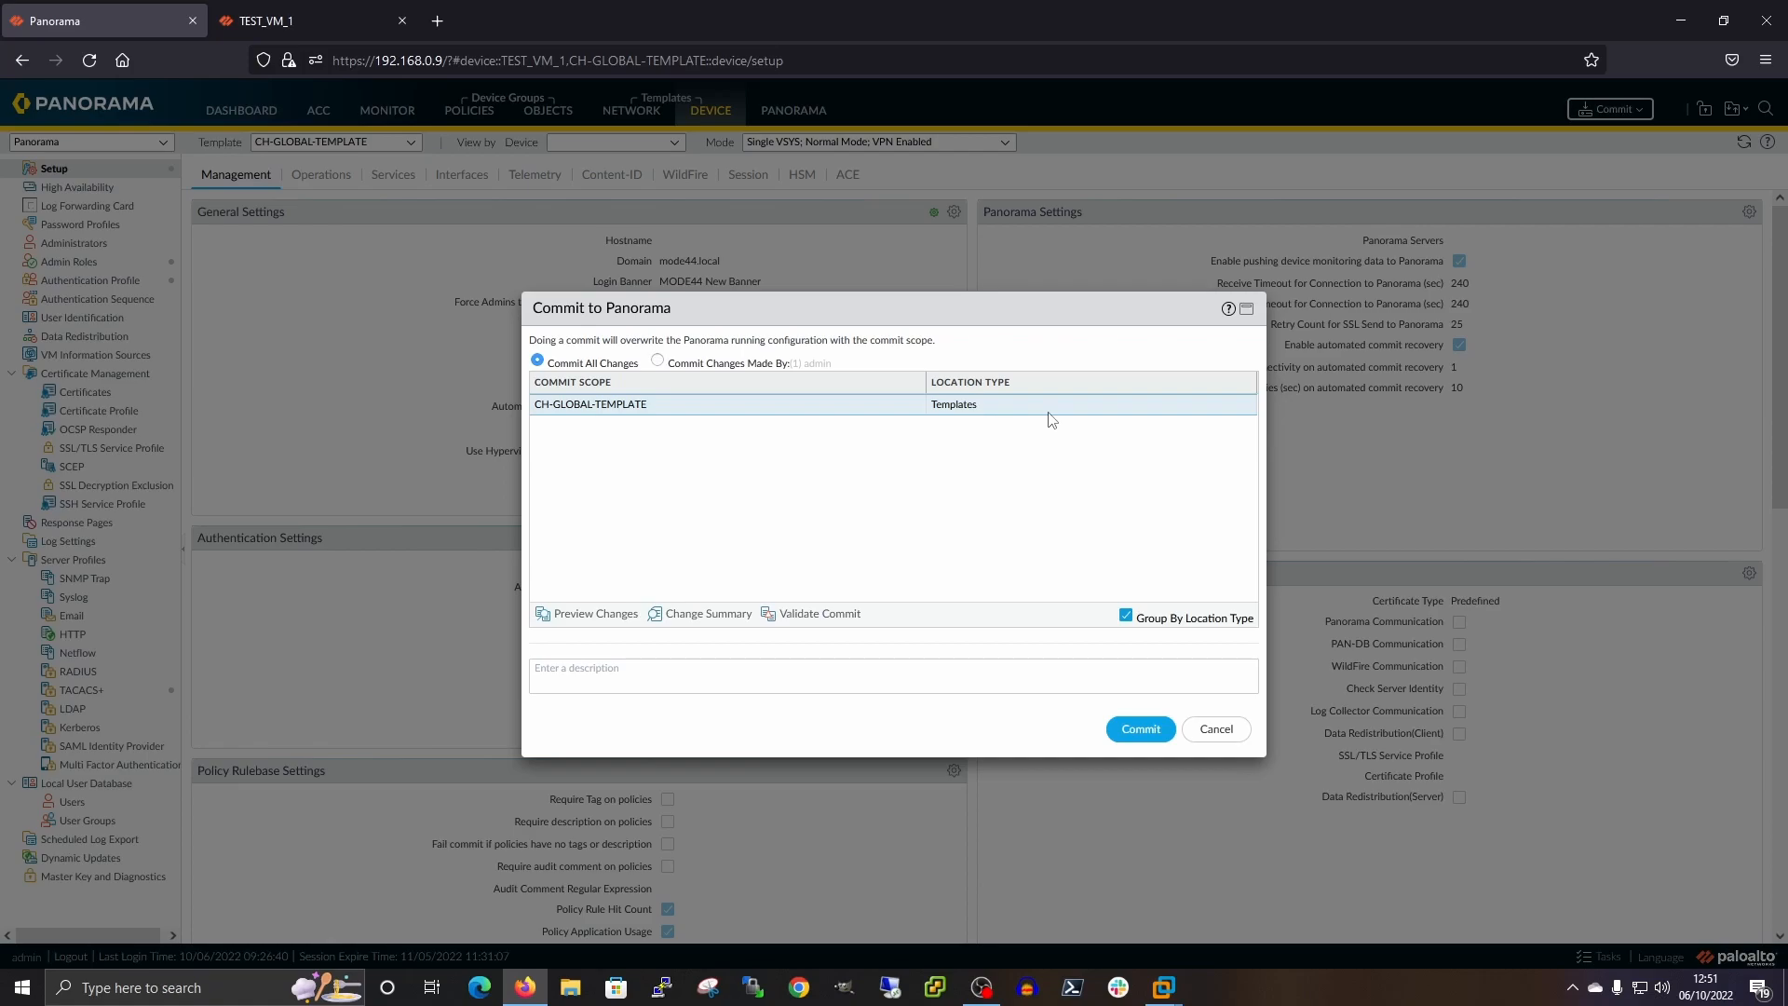
Commit the 'MODE44 New Banner' template change to Panorama and close the commit status
left_click(1137, 737)
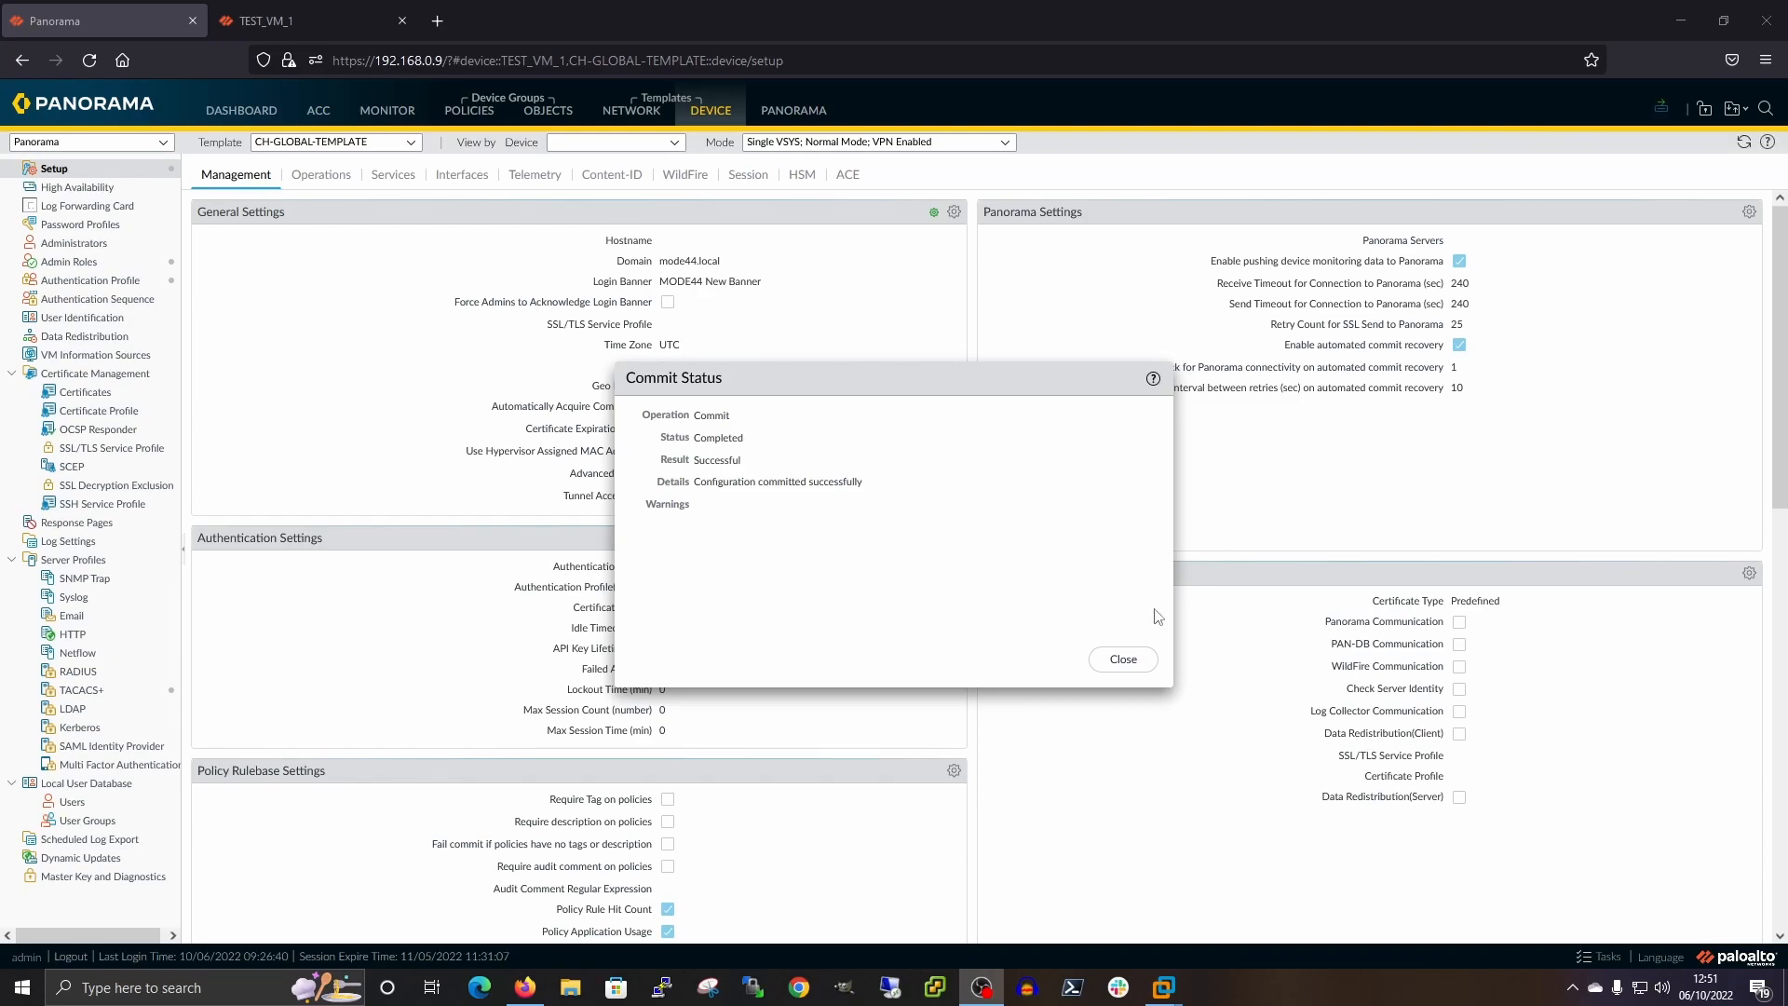
left_click(1122, 659)
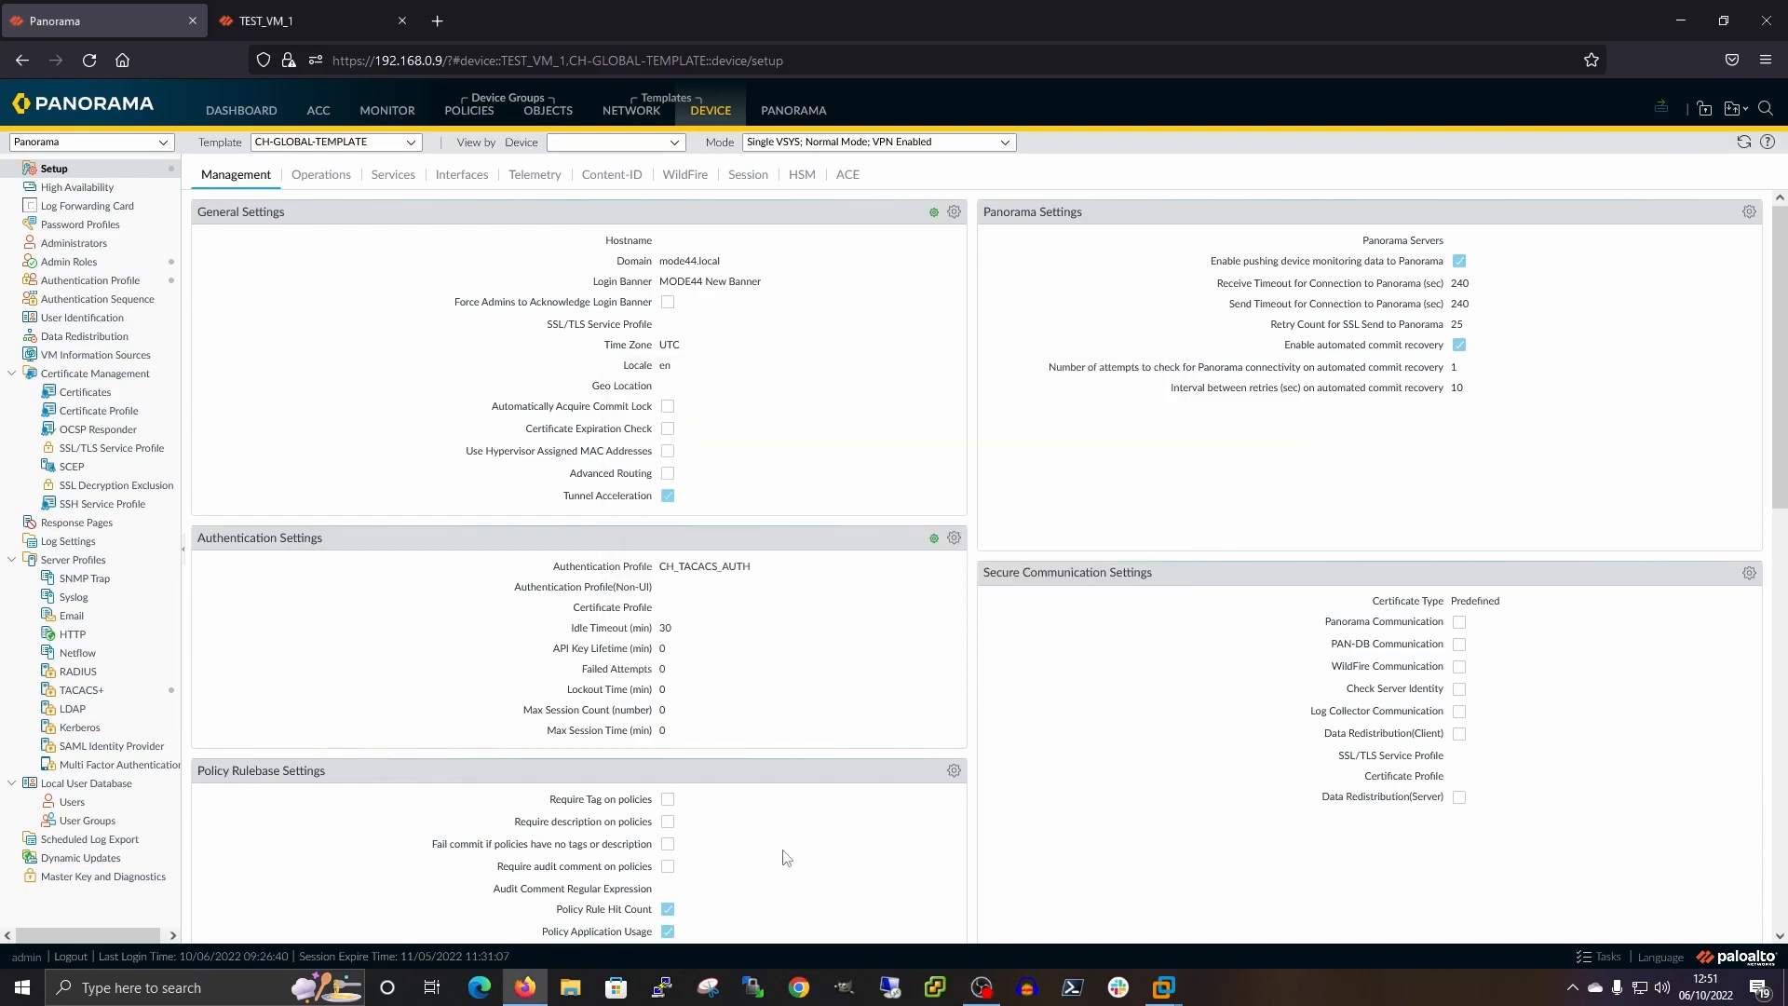
Start a Push to Devices and open the Push Scope Selection for TEST_VM_1
left_click(1662, 113)
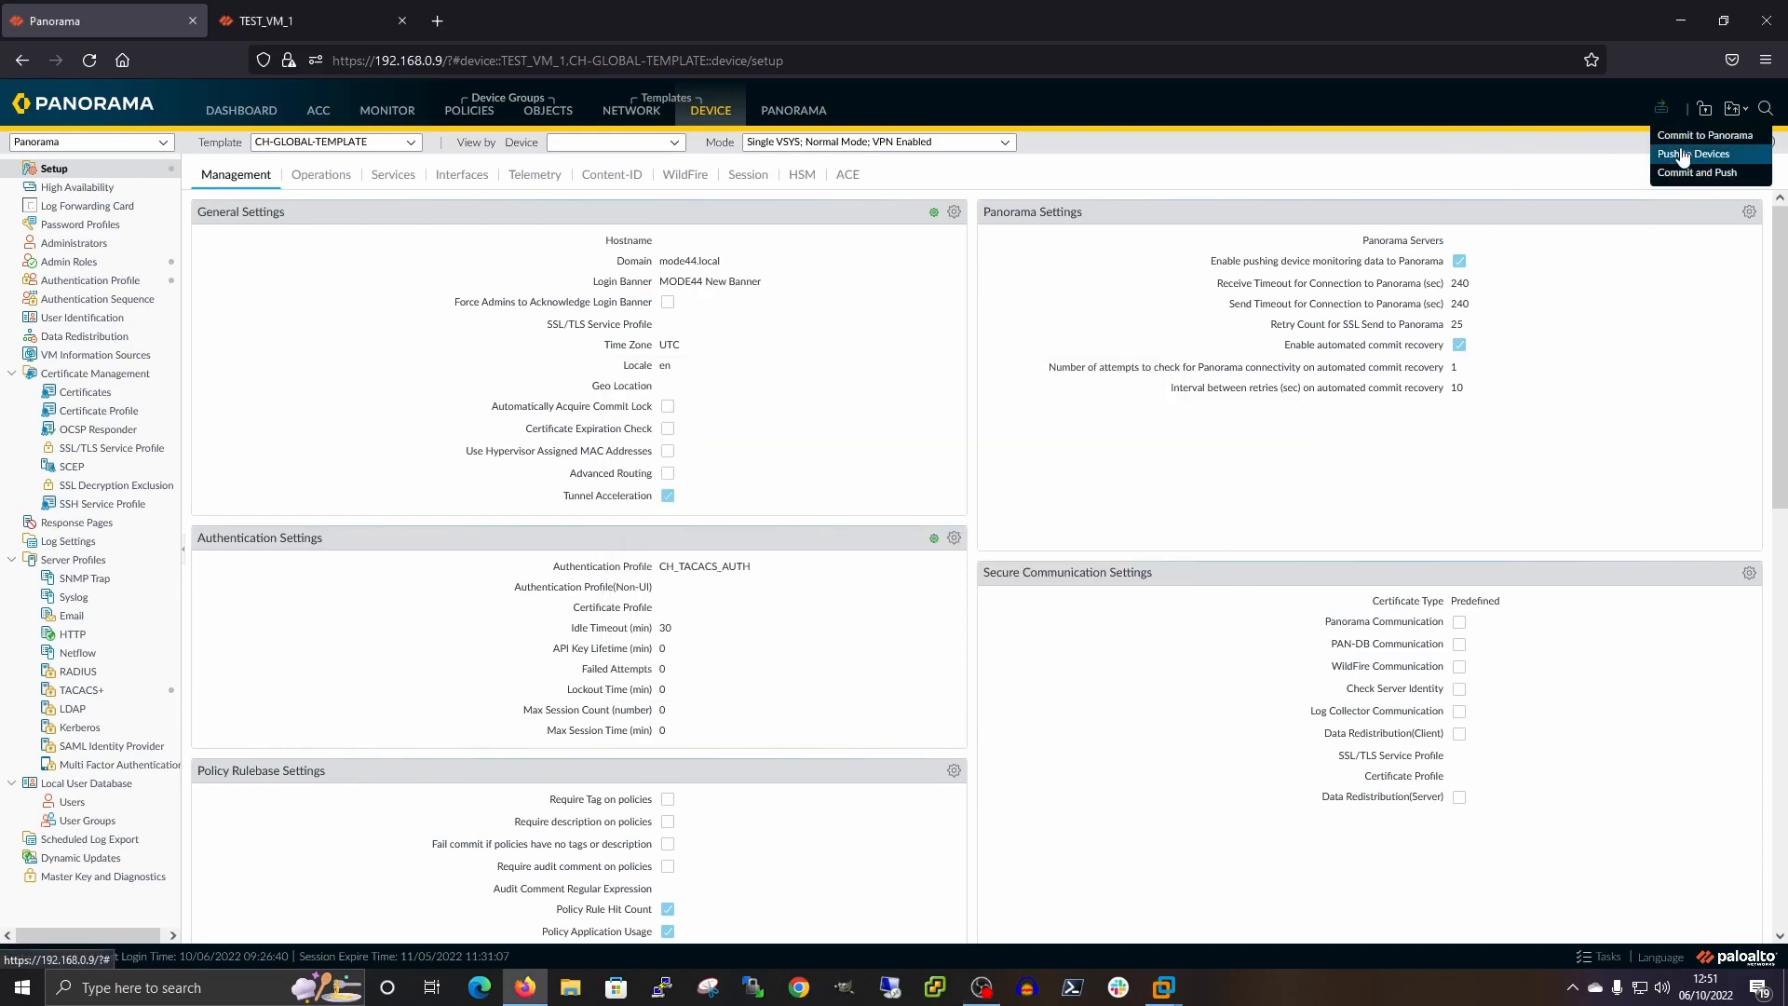
left_click(1681, 154)
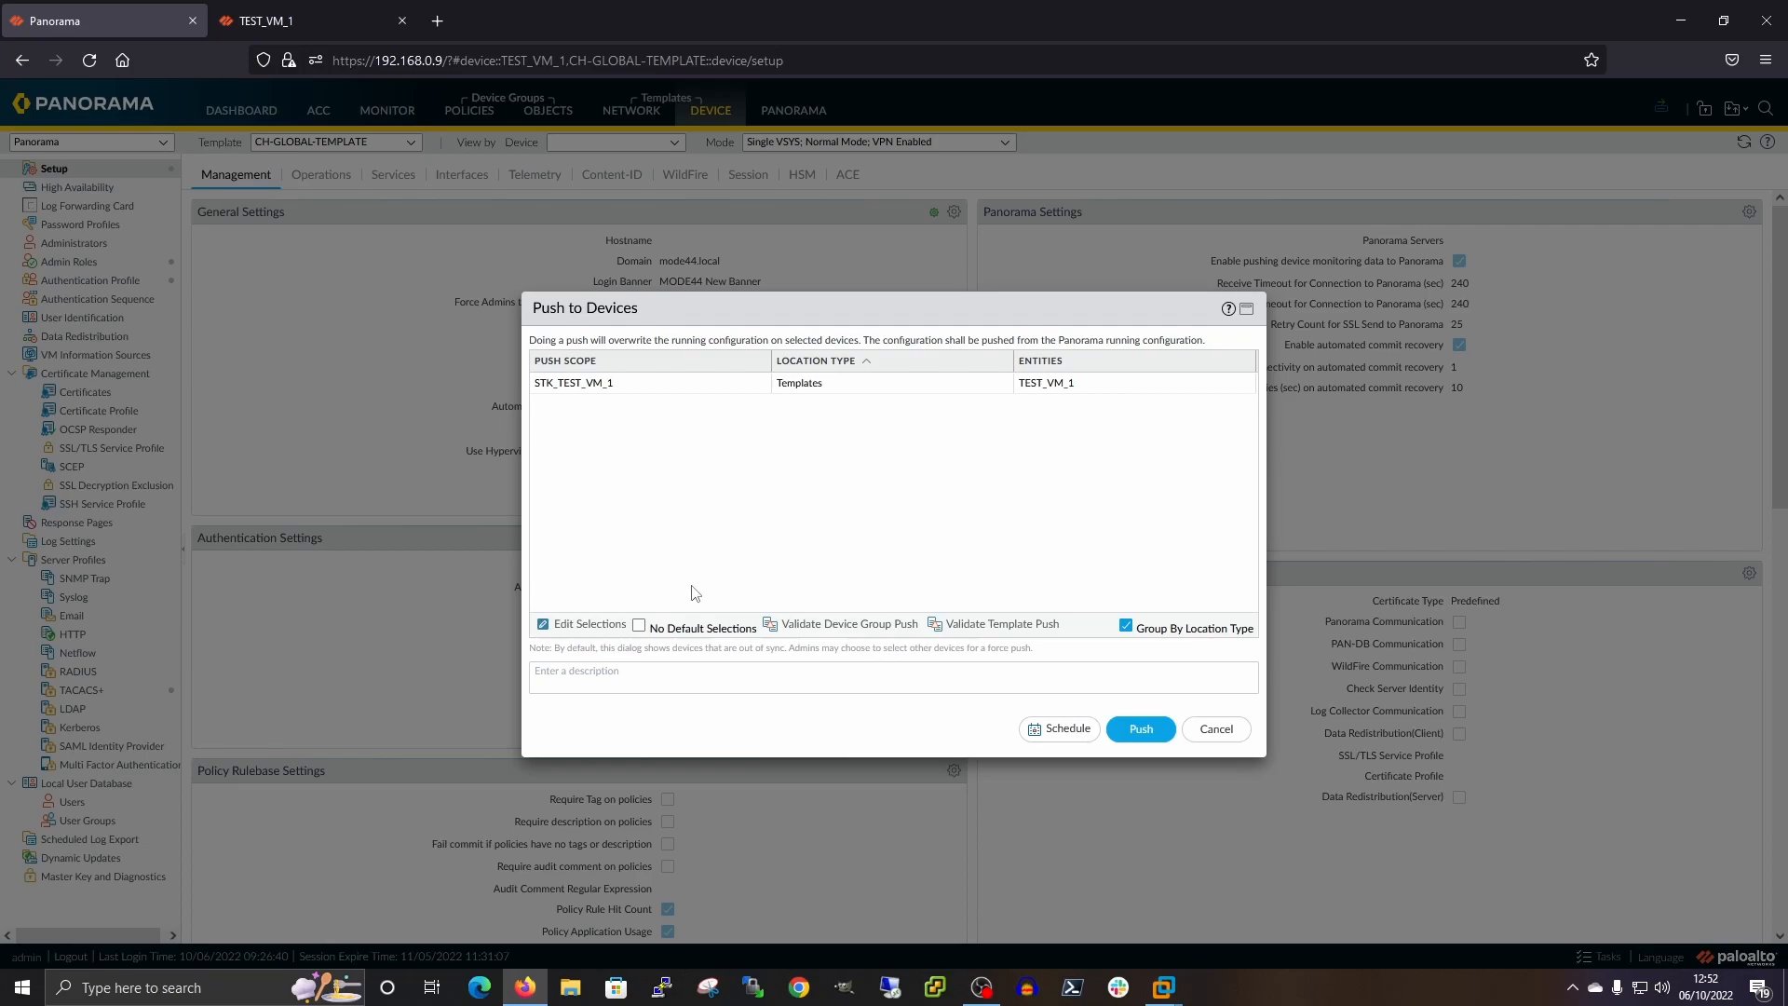
left_click(584, 626)
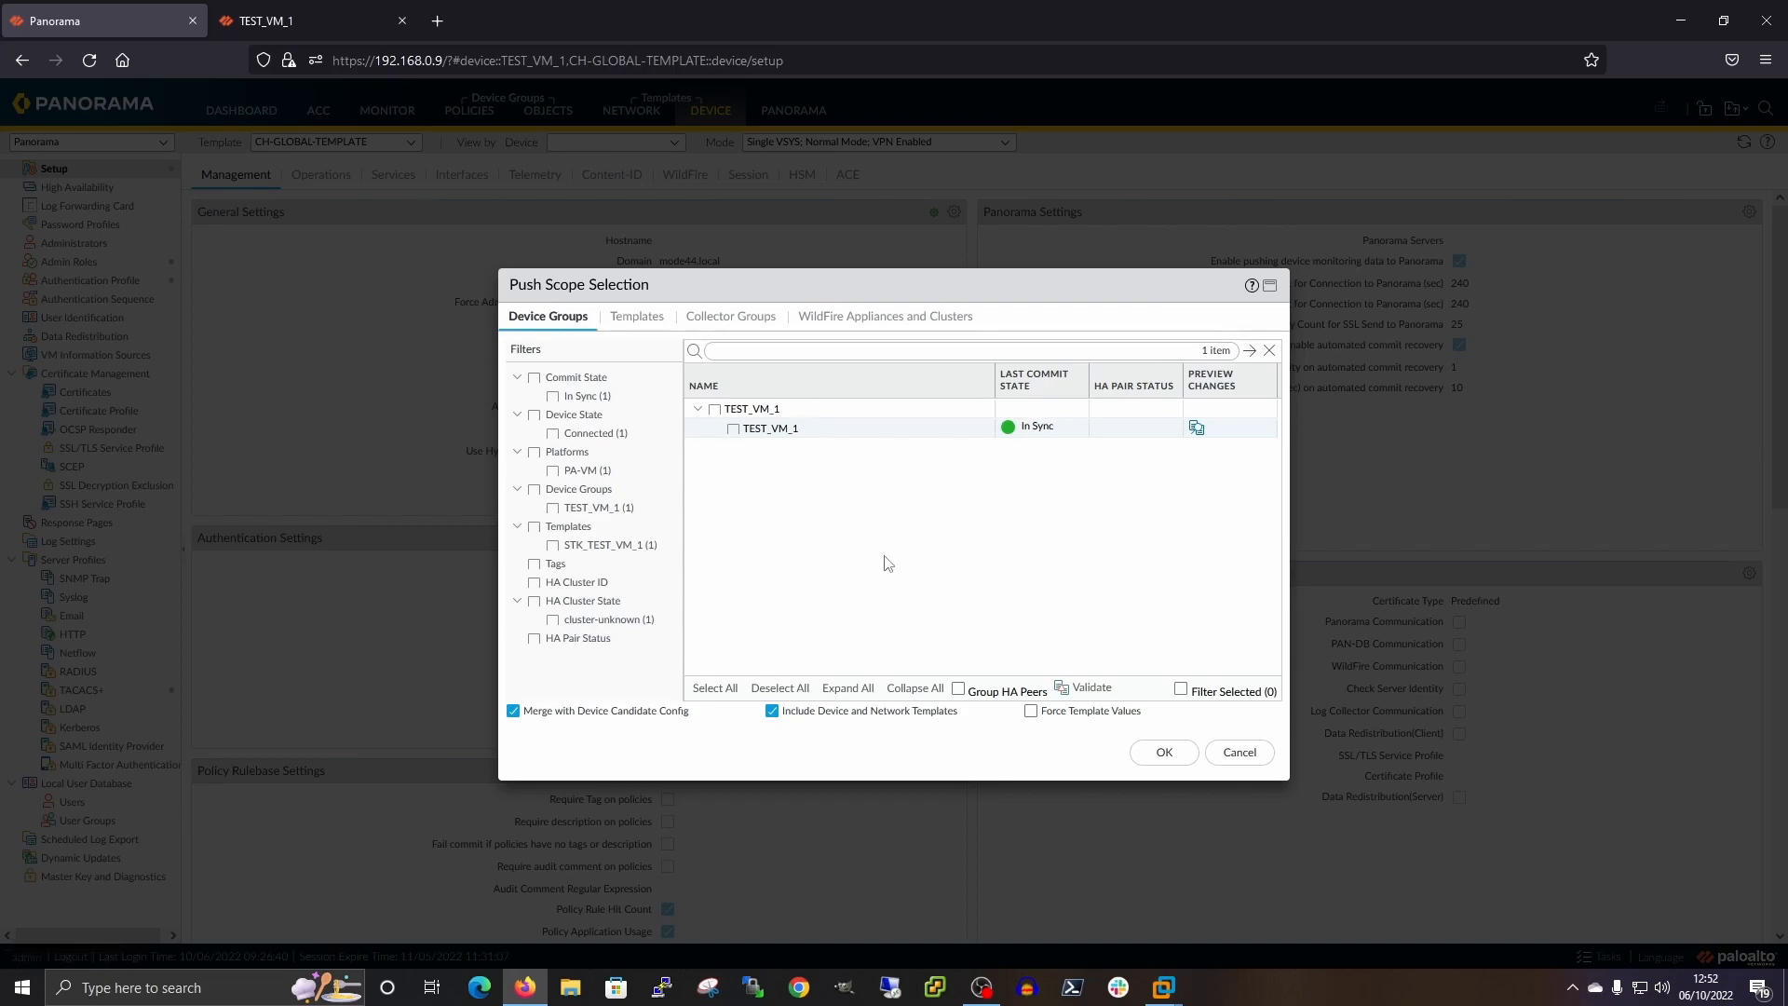
Review the Templates and Device Groups scopes and preview TEST_VM_1's template configuration changes
left_click(637, 317)
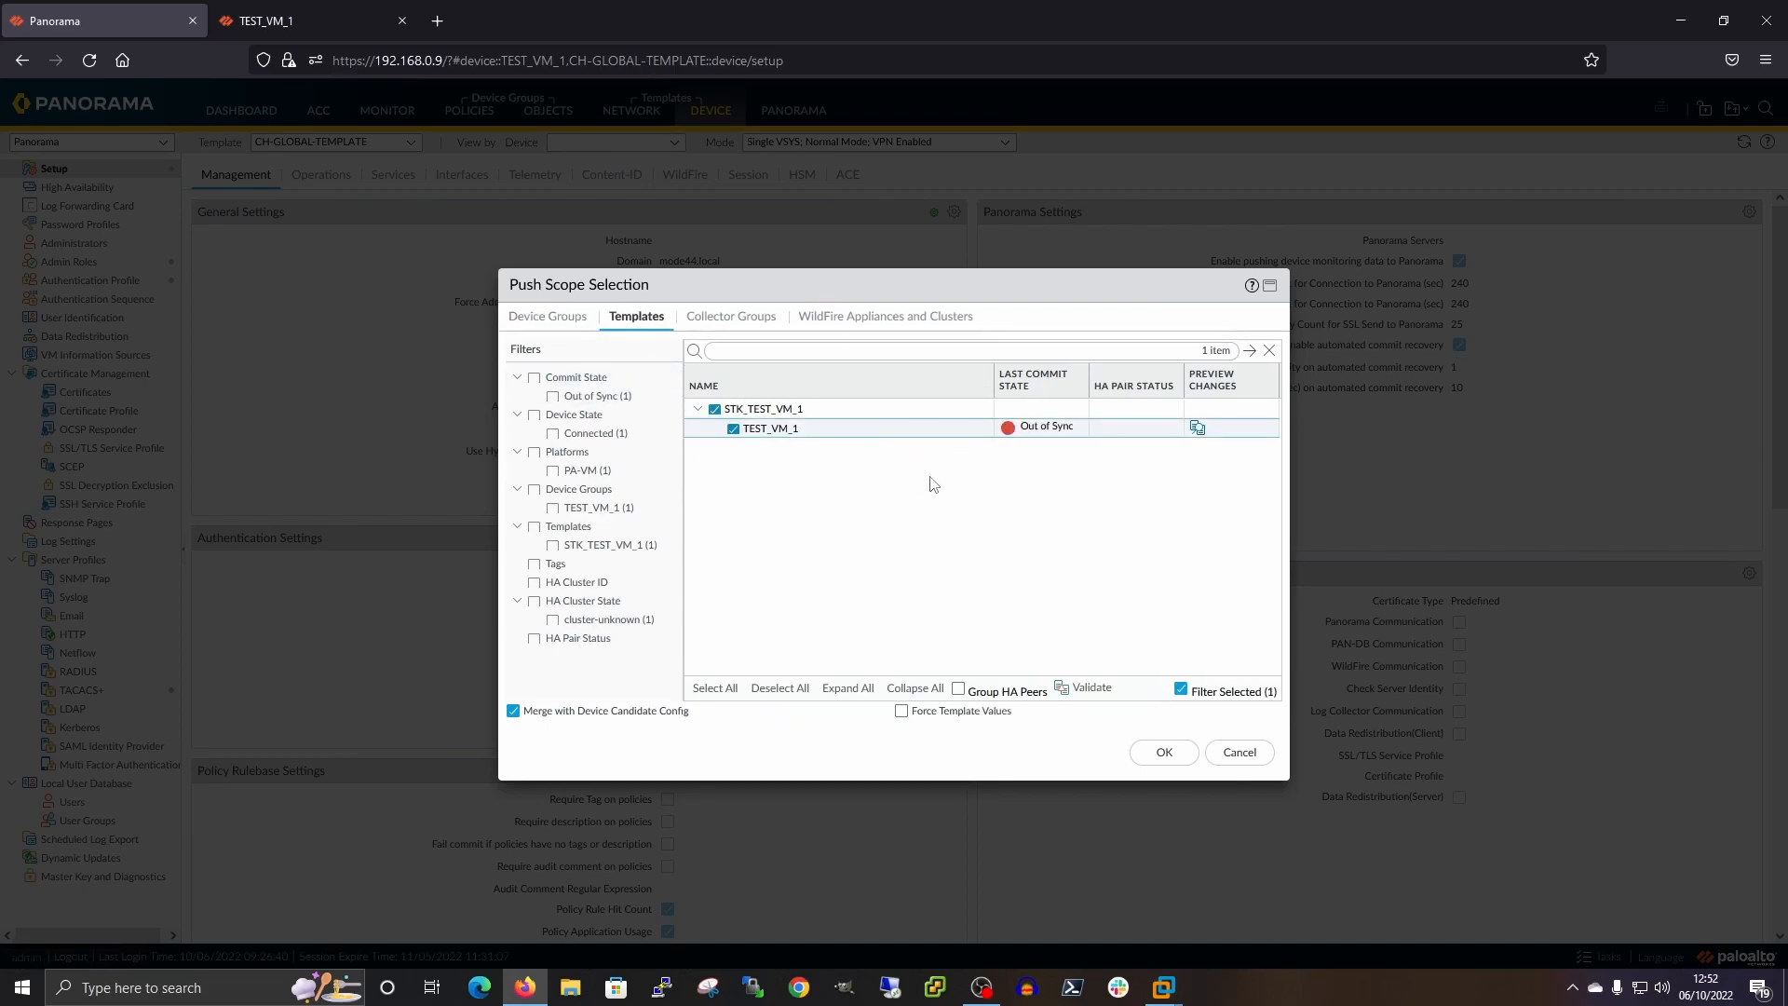
left_click(556, 320)
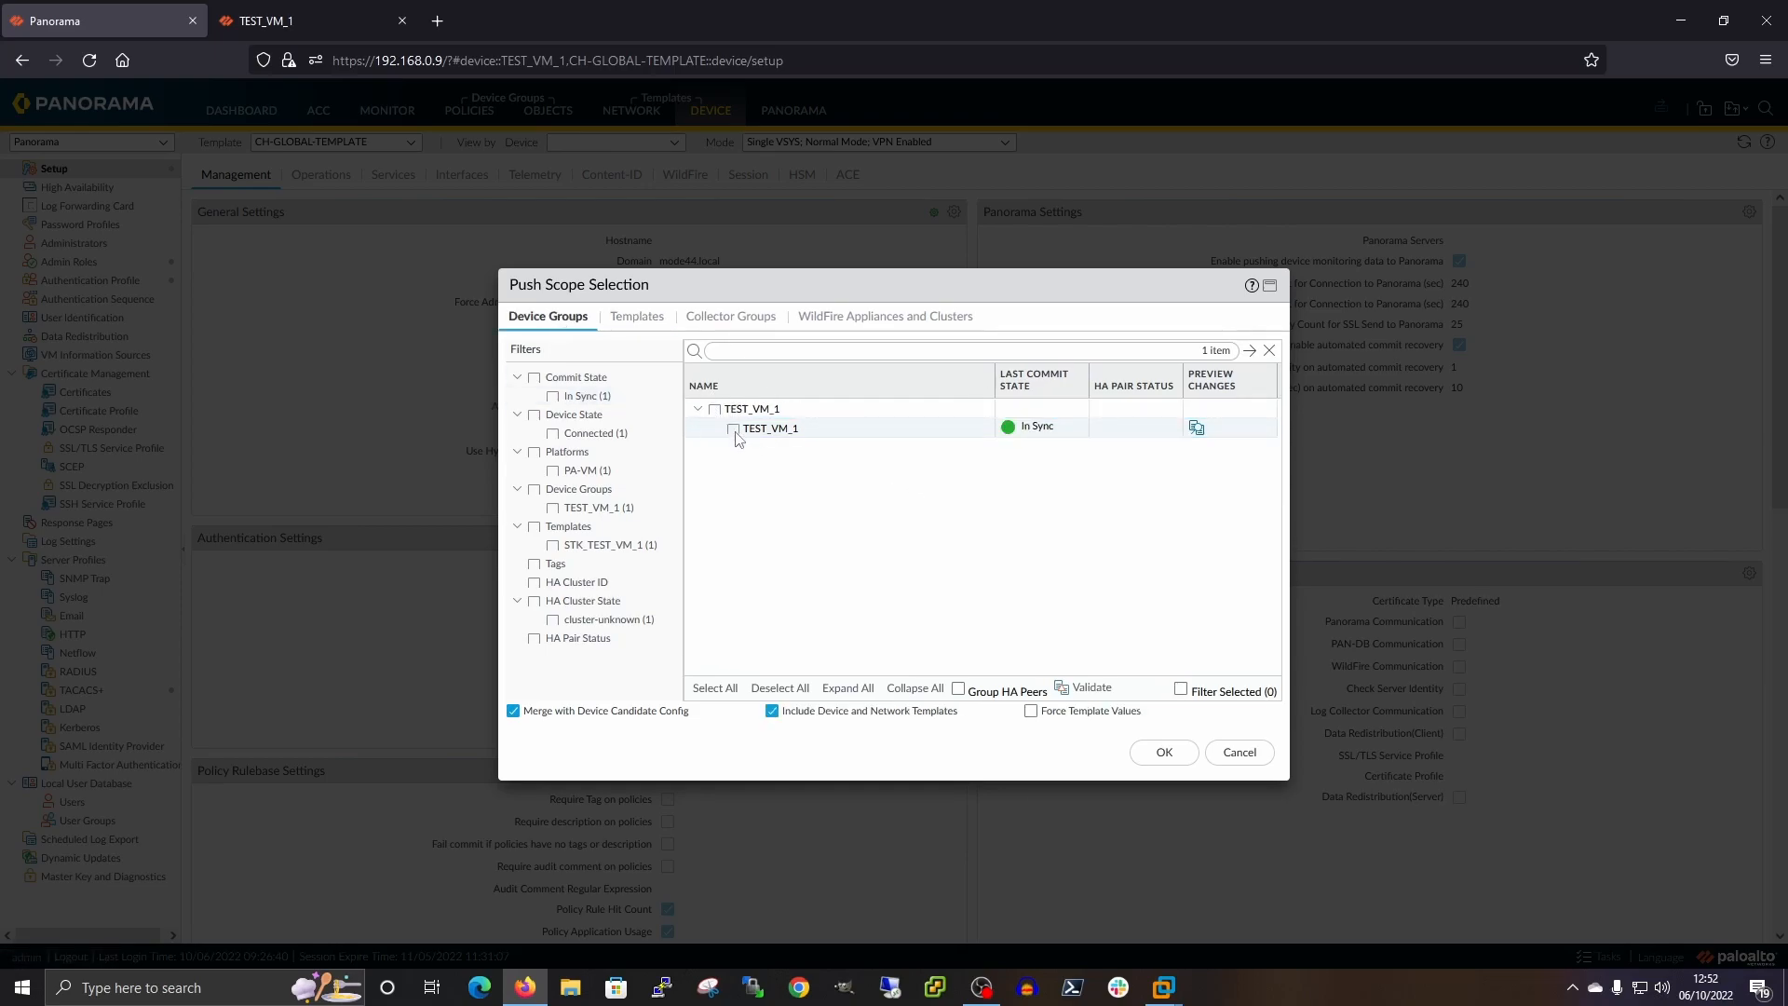
left_click(637, 316)
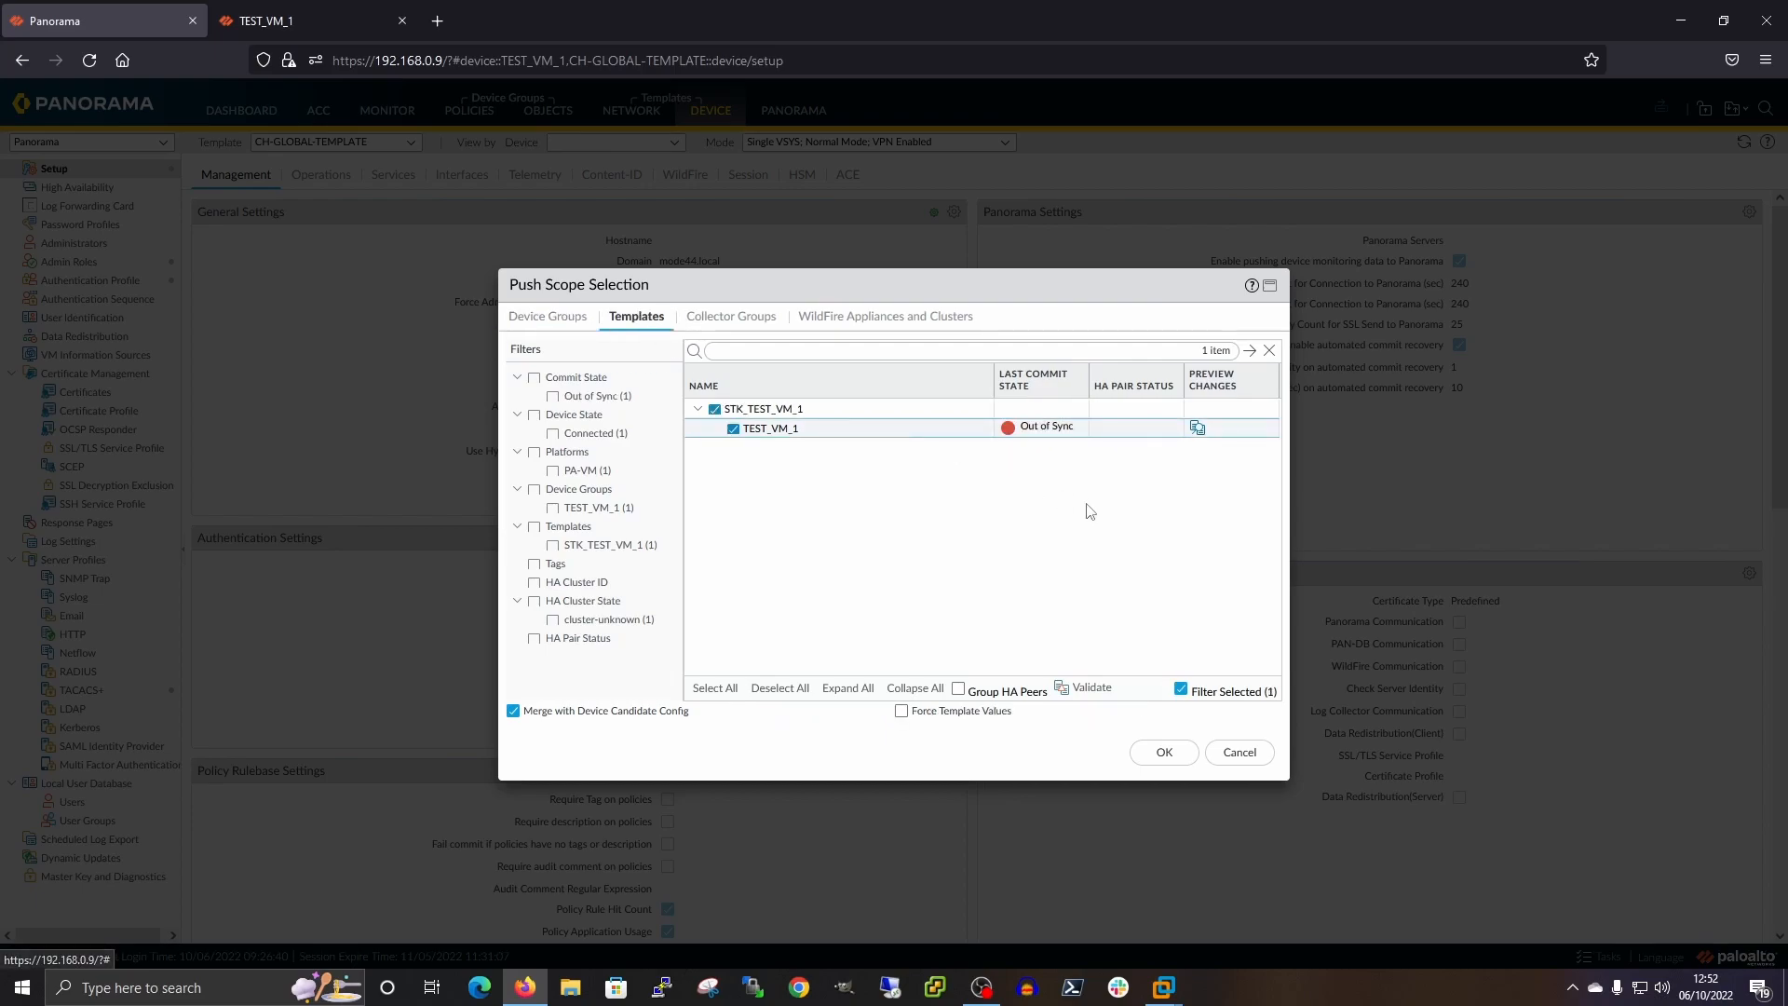
left_click(1195, 429)
left_click(949, 561)
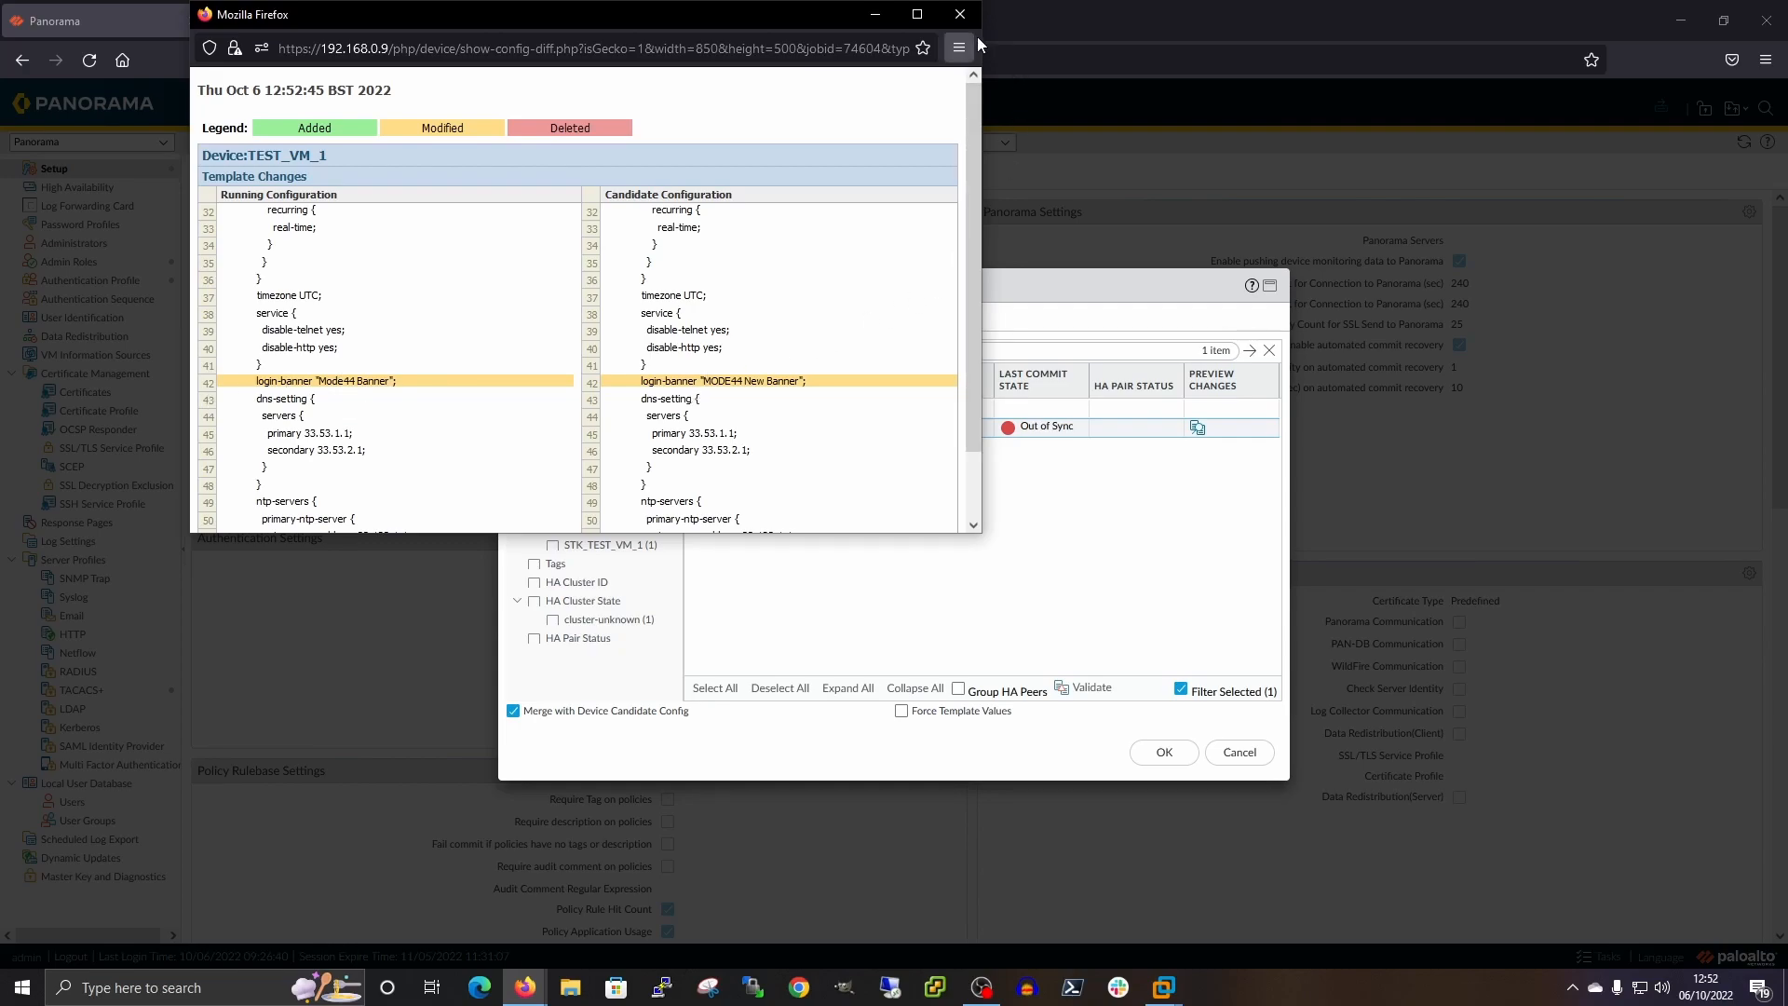
left_click(959, 14)
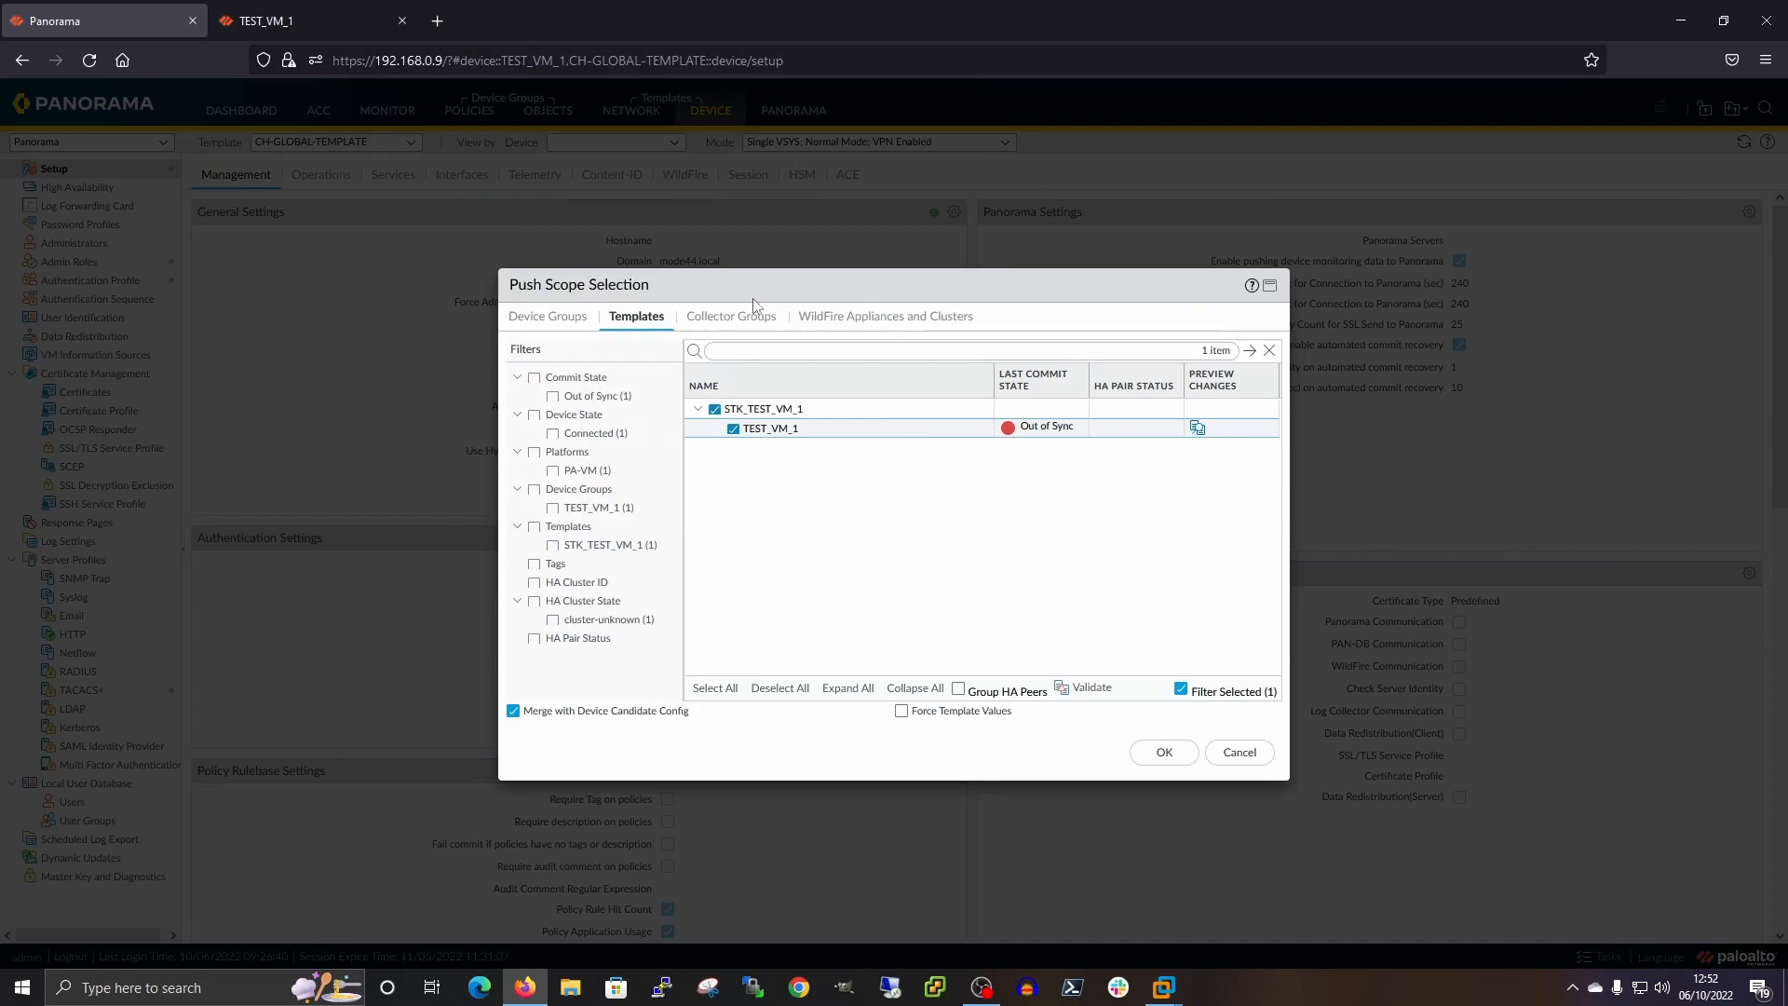
Check the Collector Groups and WildFire scopes, then return to the Templates scope
left_click(754, 323)
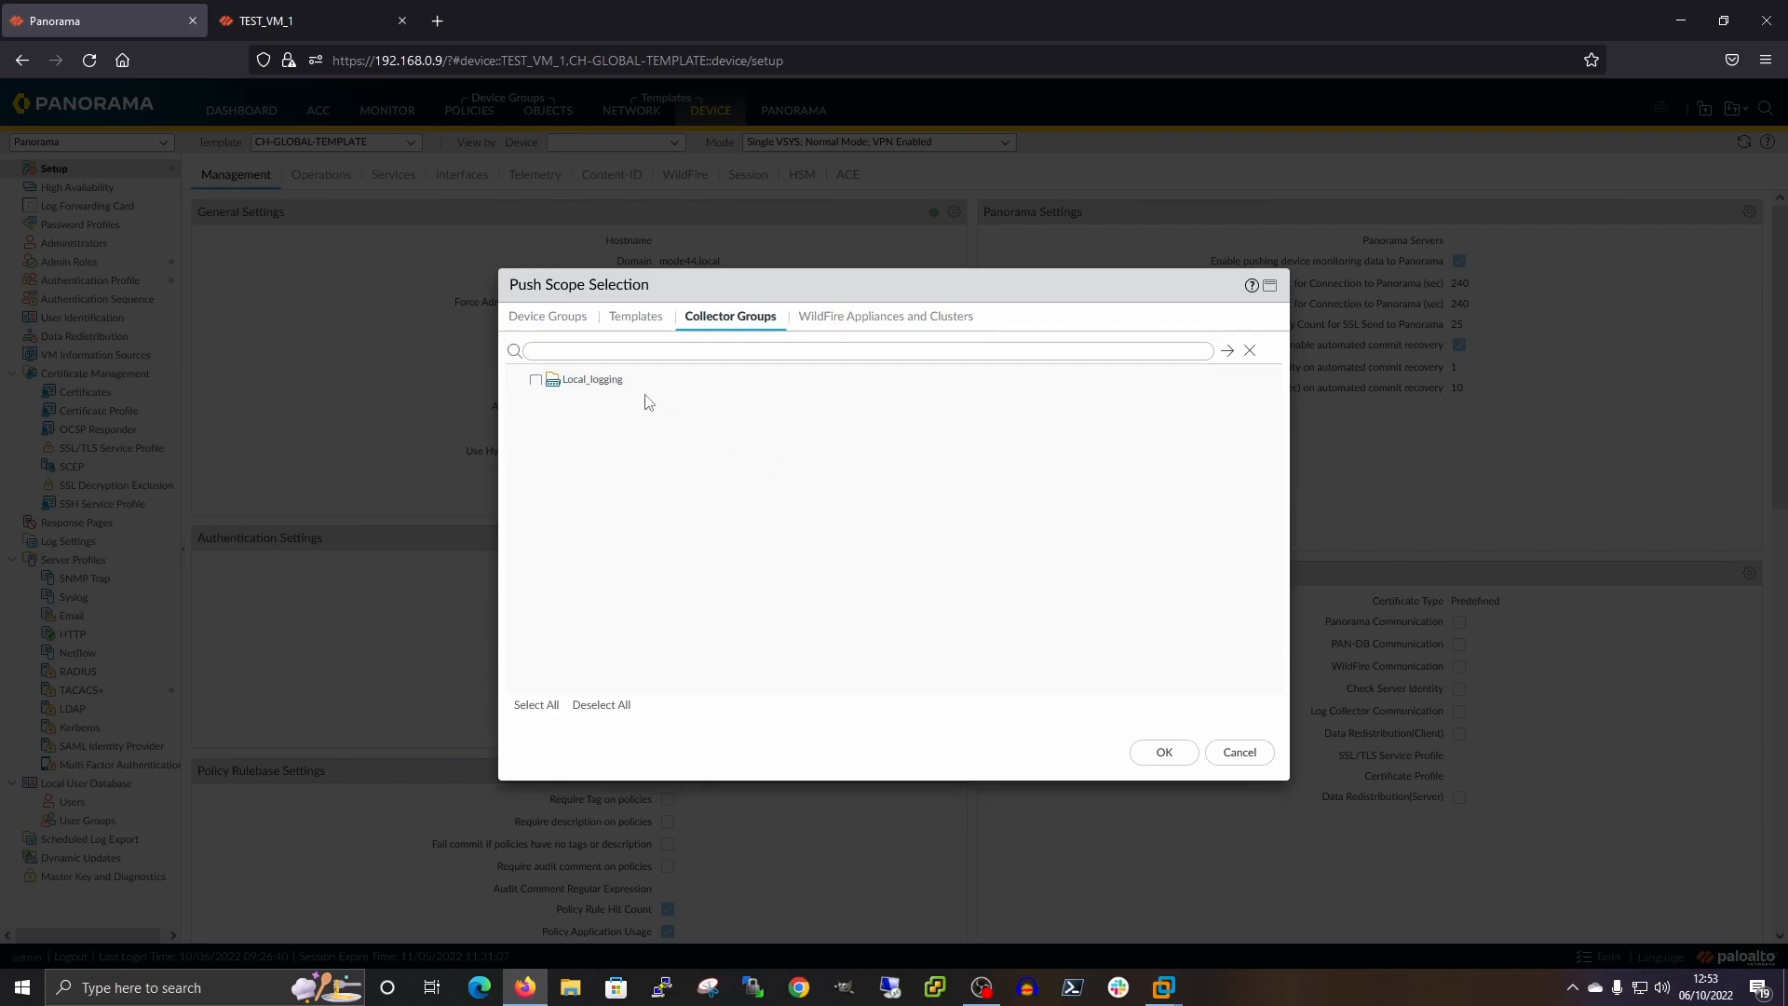
left_click(870, 317)
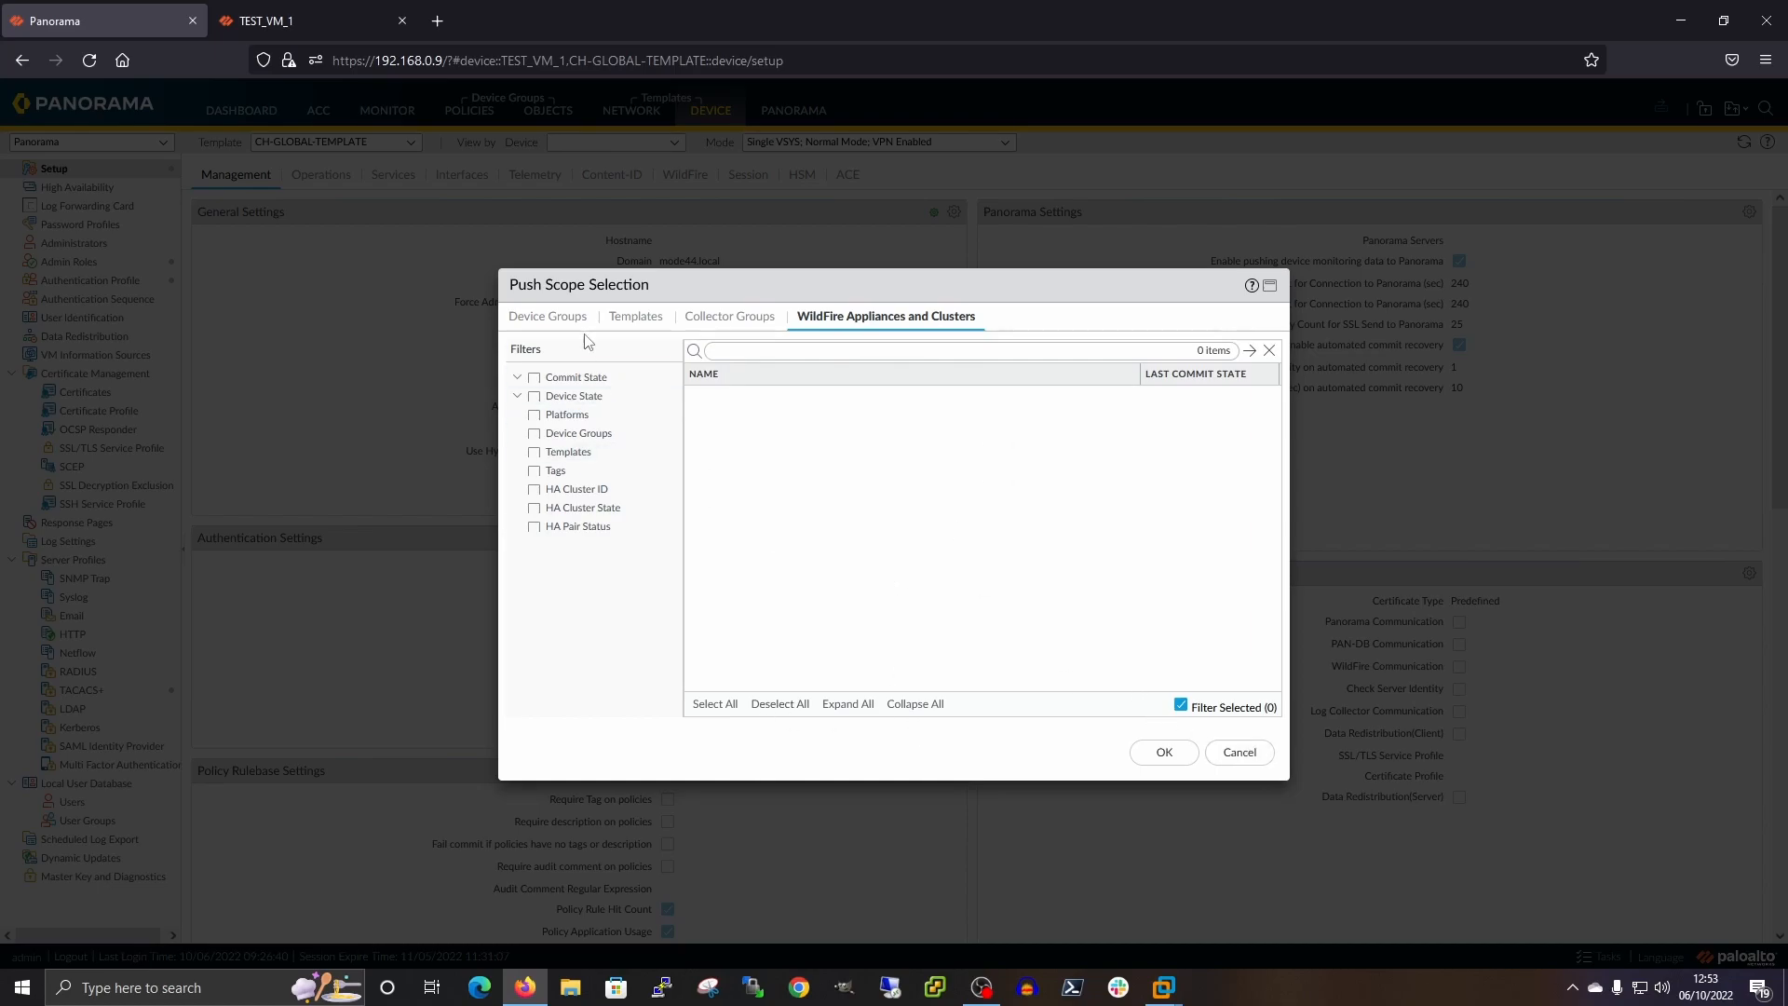
left_click(658, 322)
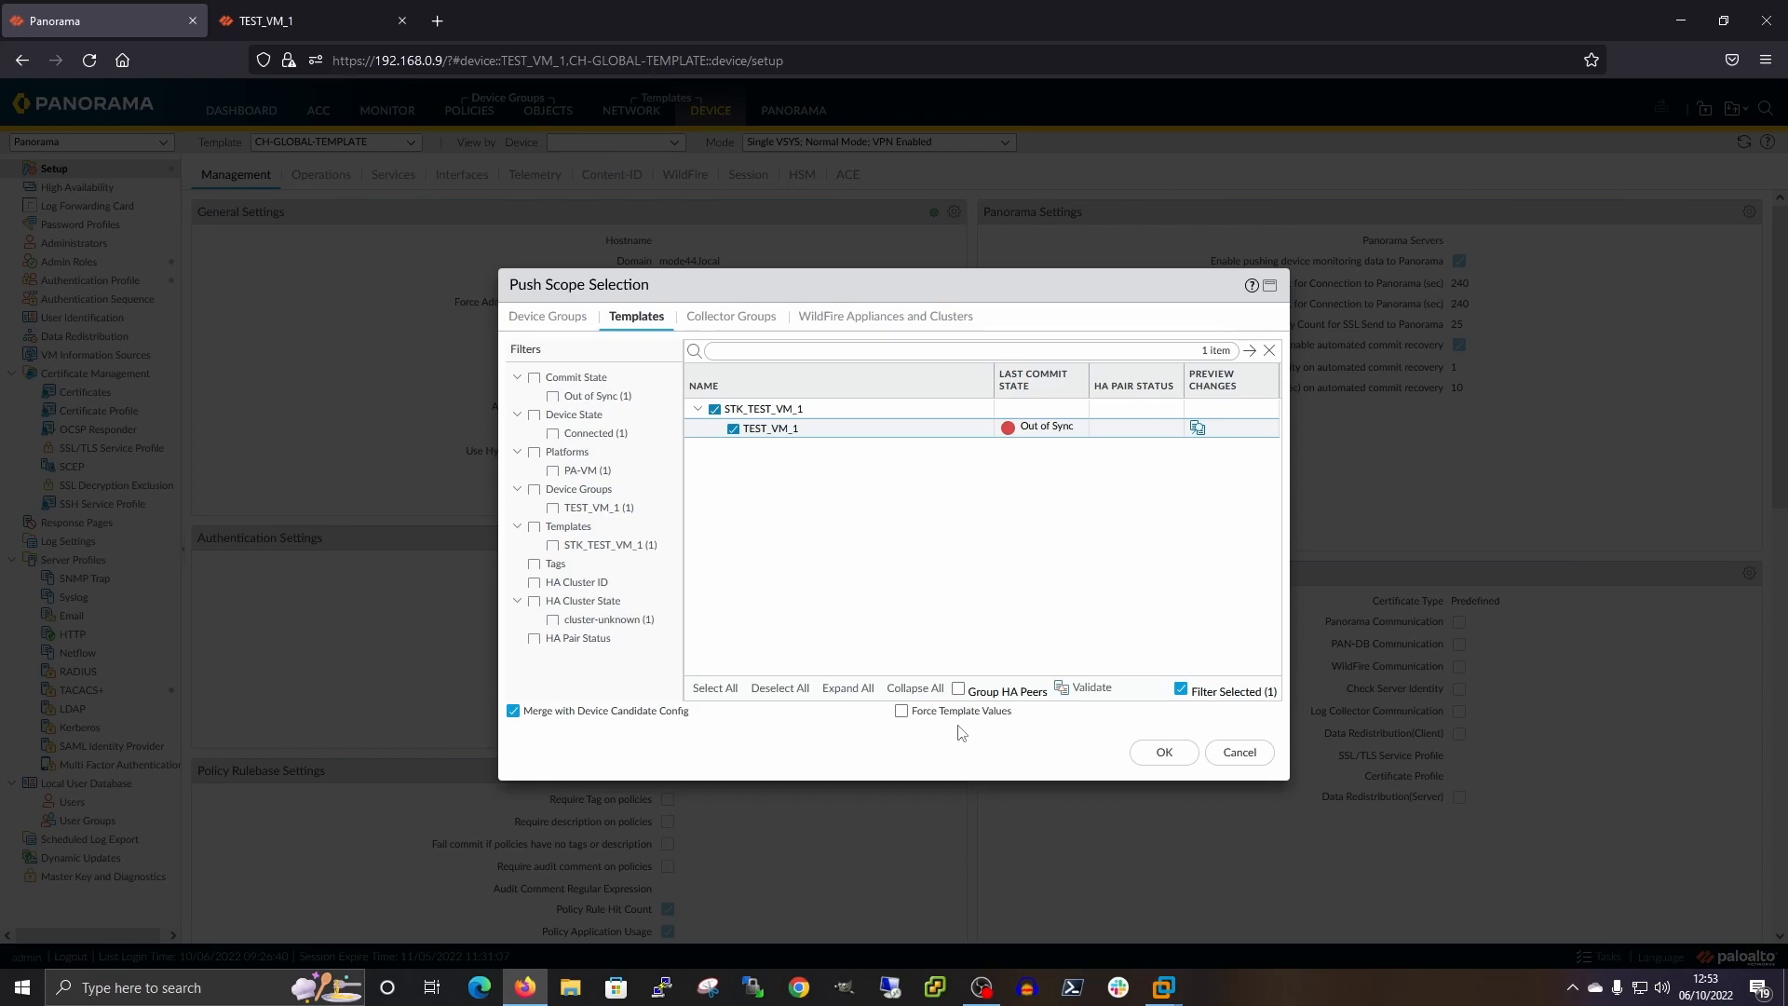
Push STK_TEST_VM_1 to TEST_VM_1, view the Commit All job status, then go to the firewall tab
left_click(1160, 752)
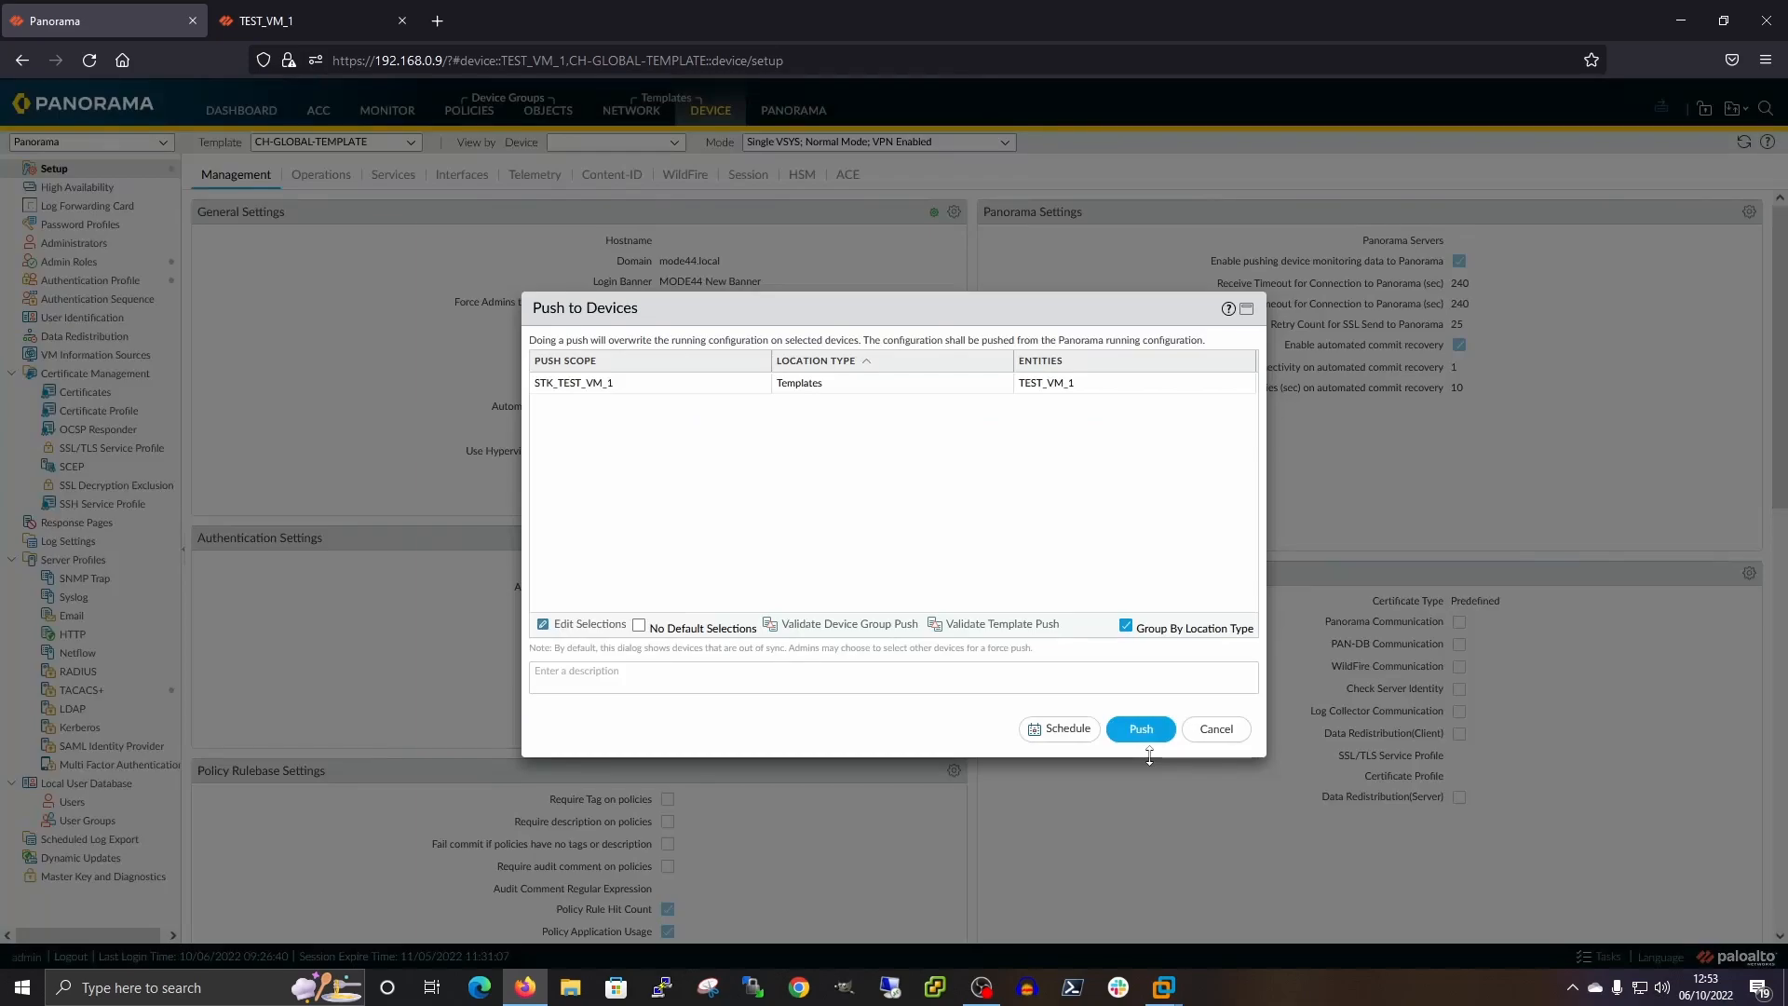
left_click(1142, 728)
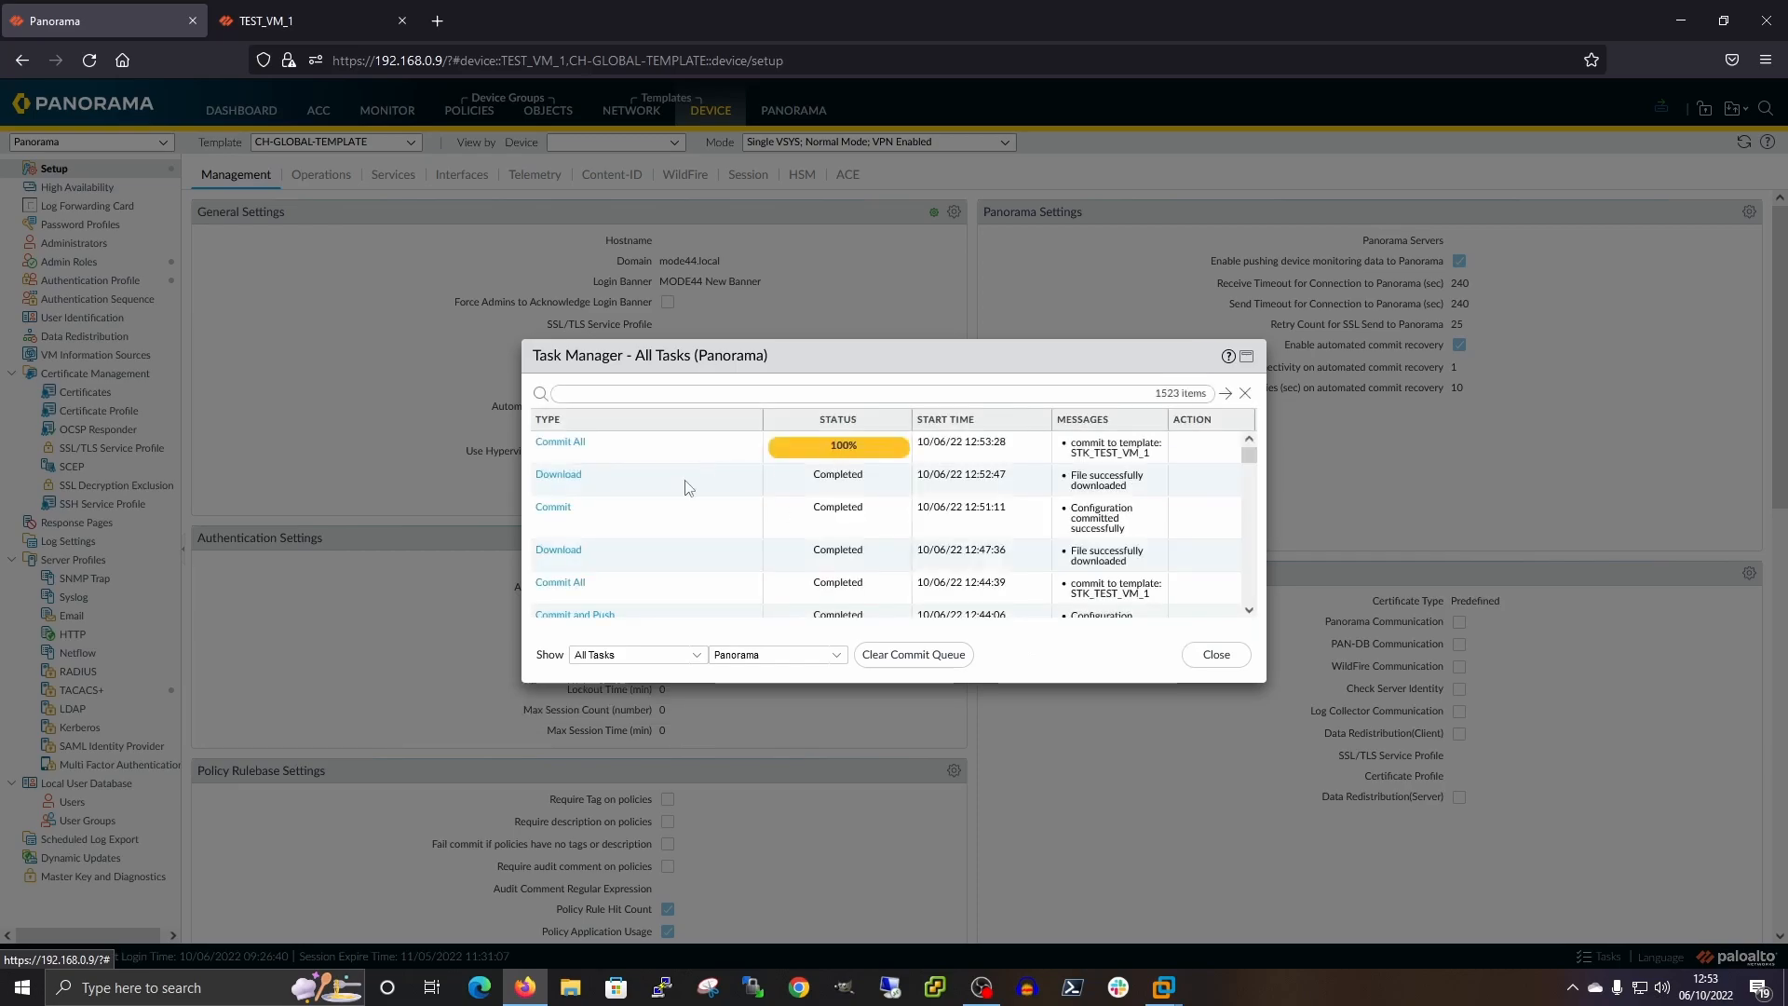
left_click(551, 447)
left_click(550, 447)
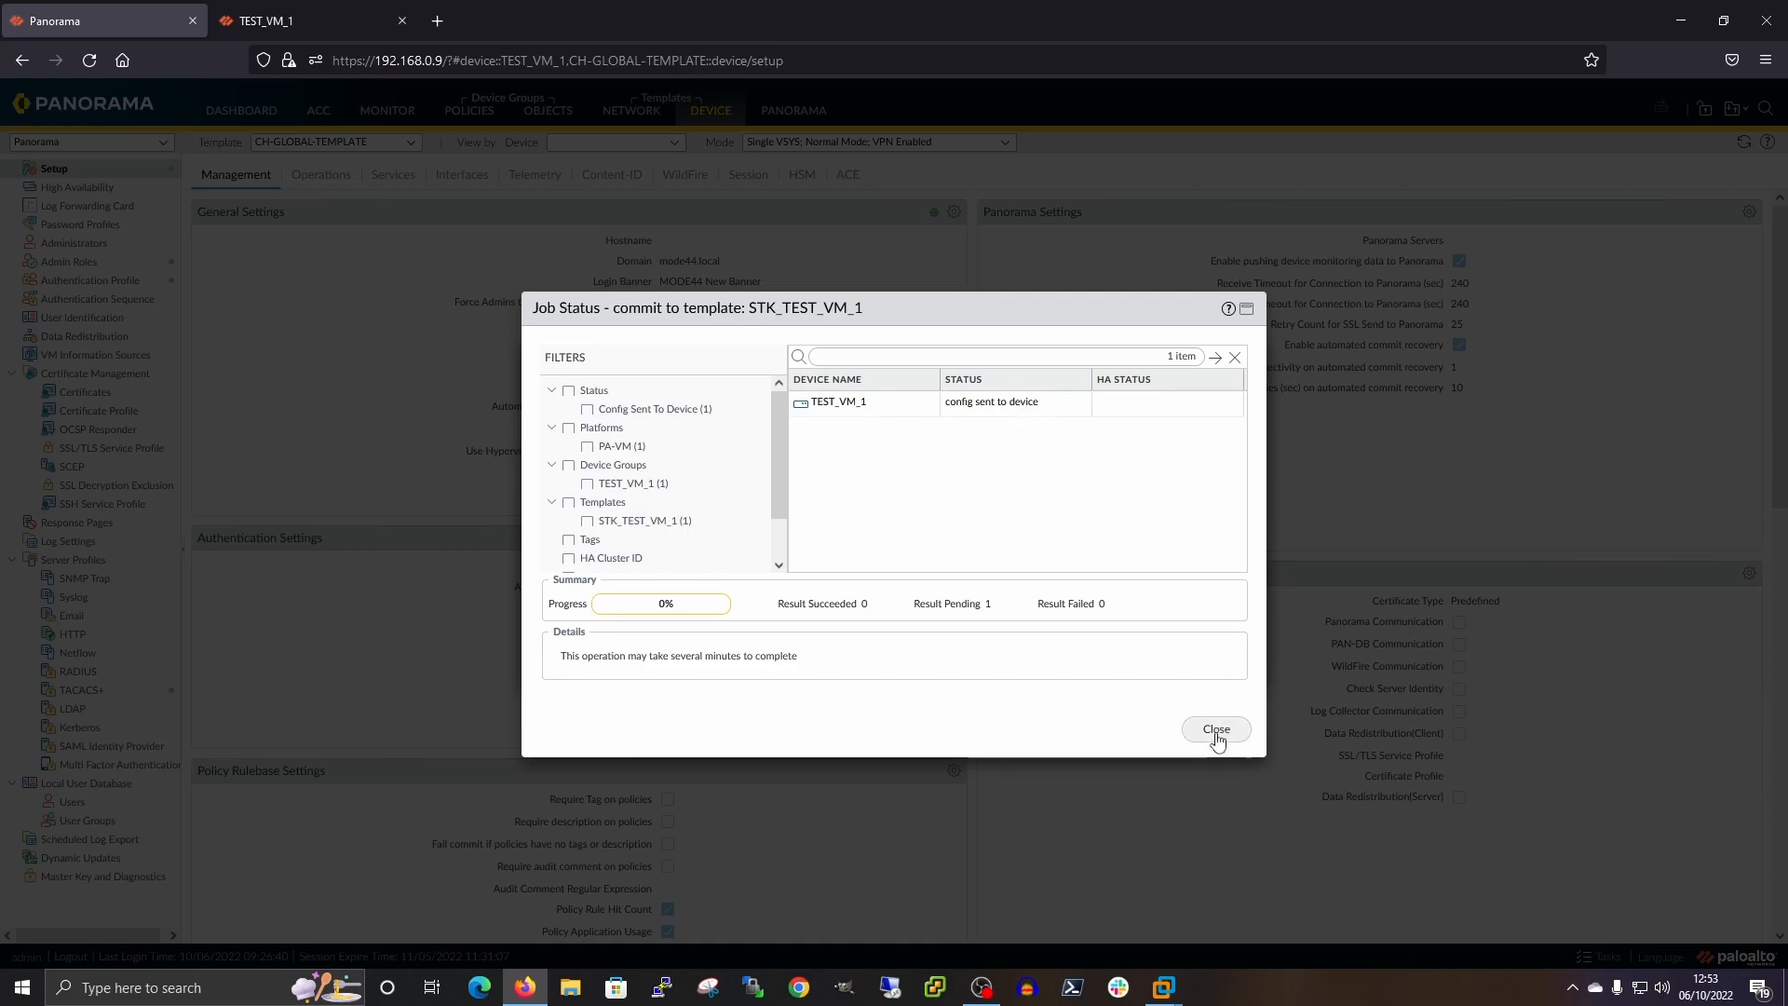
left_click(322, 17)
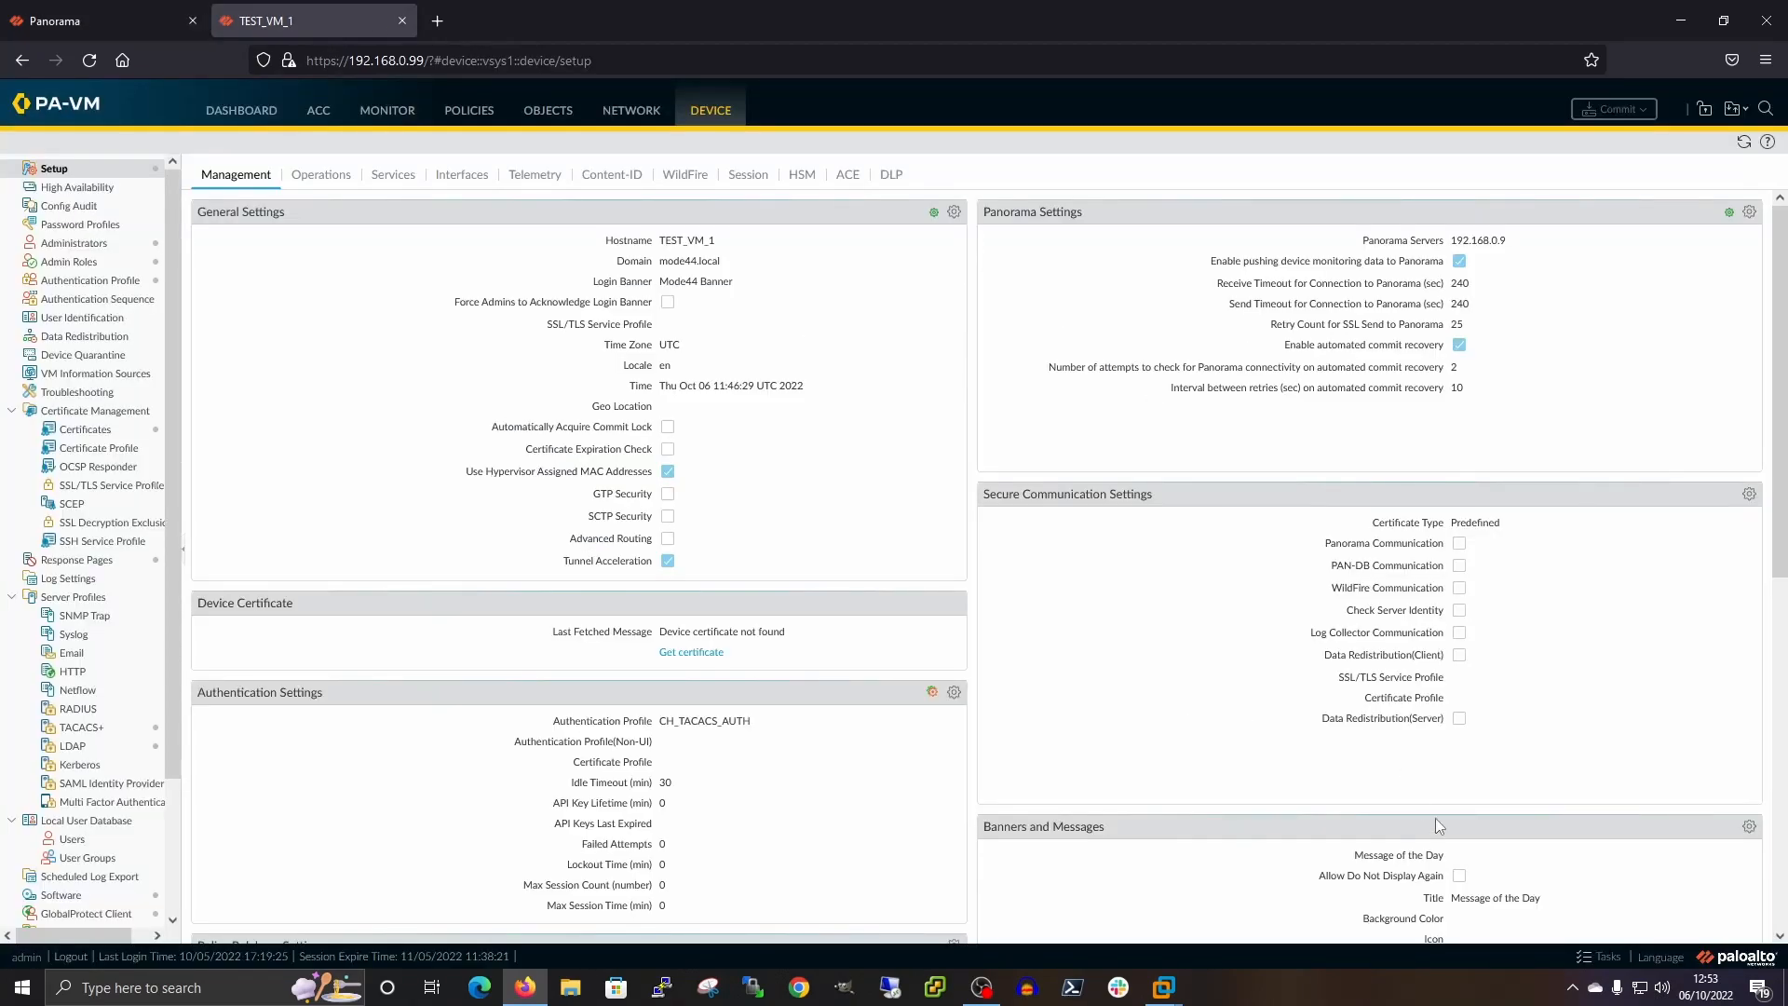
left_click(1603, 958)
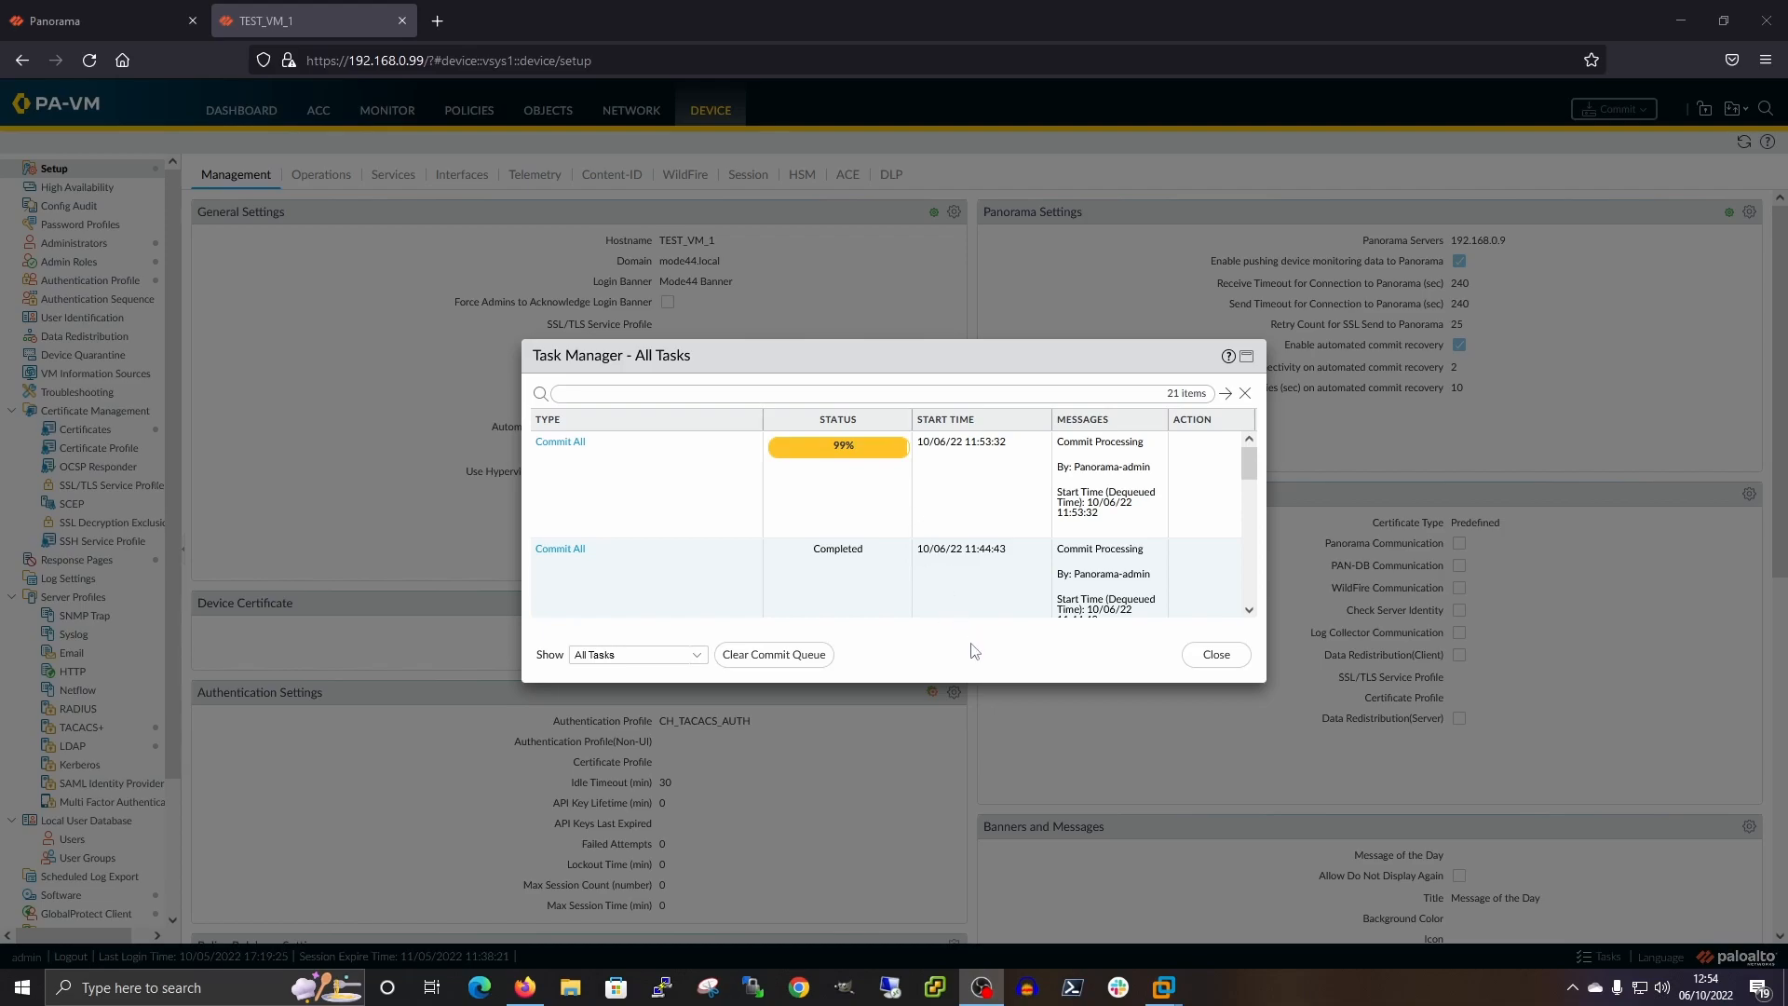
left_click(1219, 657)
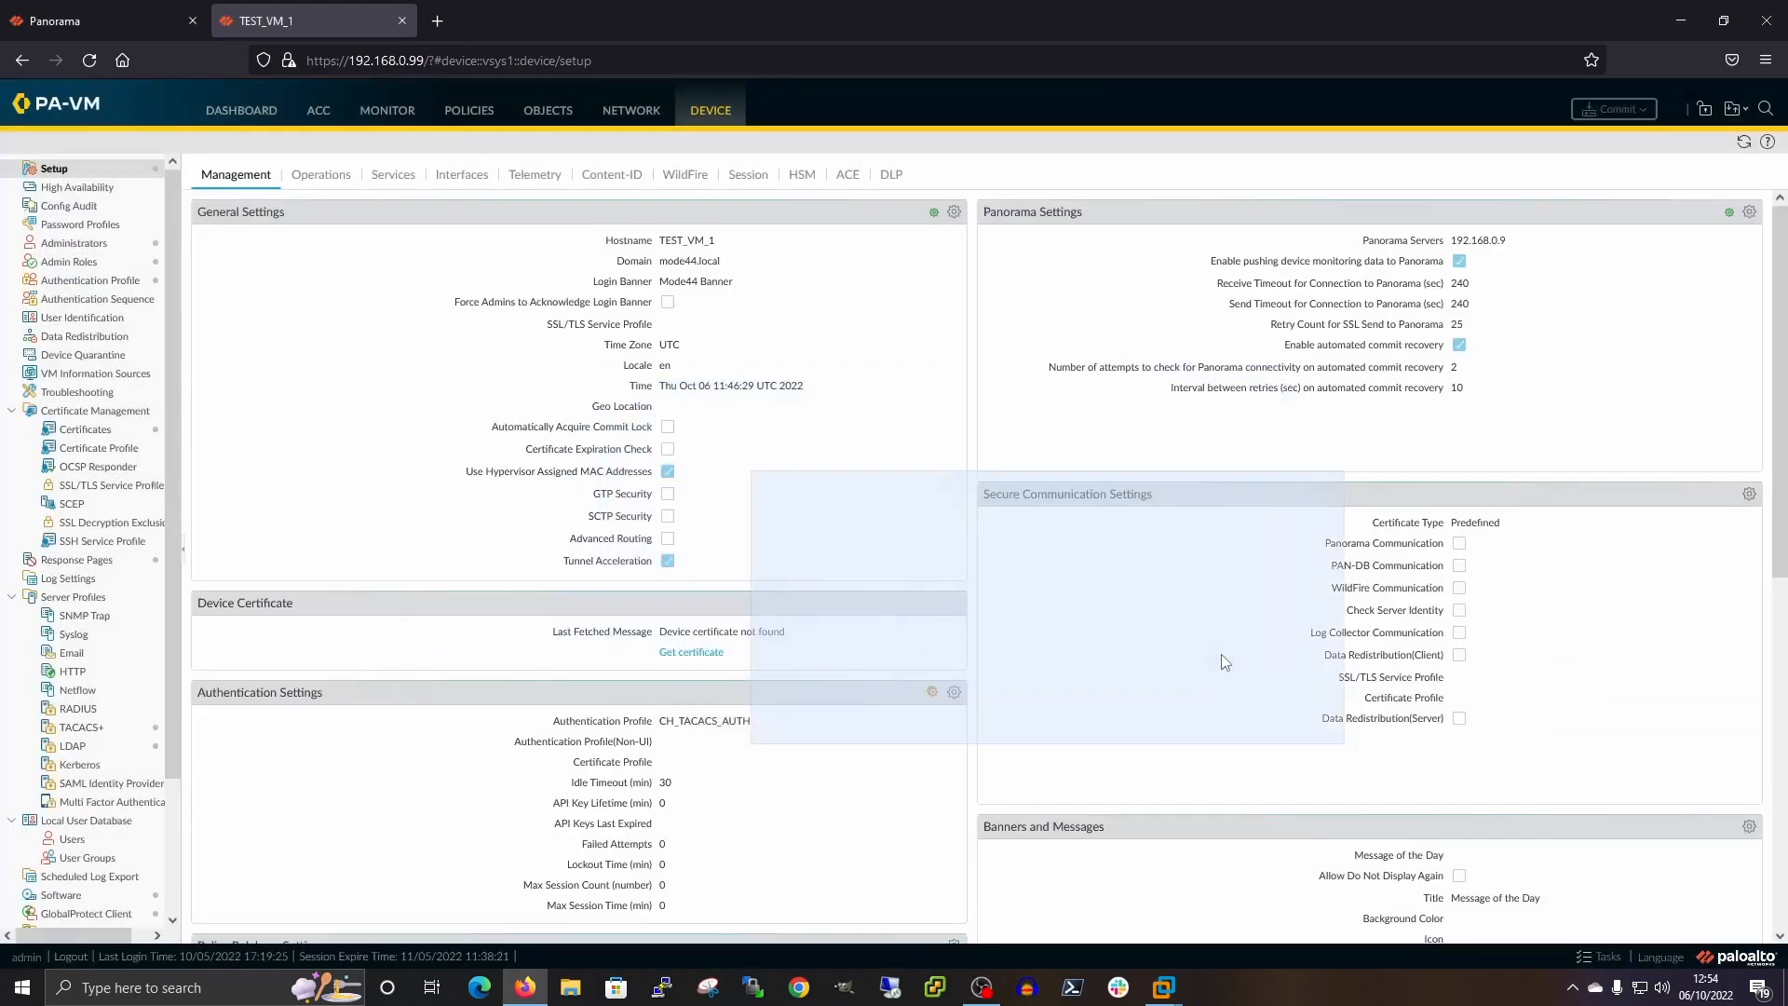
Confirm the Commit All job for STK_TEST_VM_1 shows 100% succeeded, then close the job dialogs
left_click(98, 13)
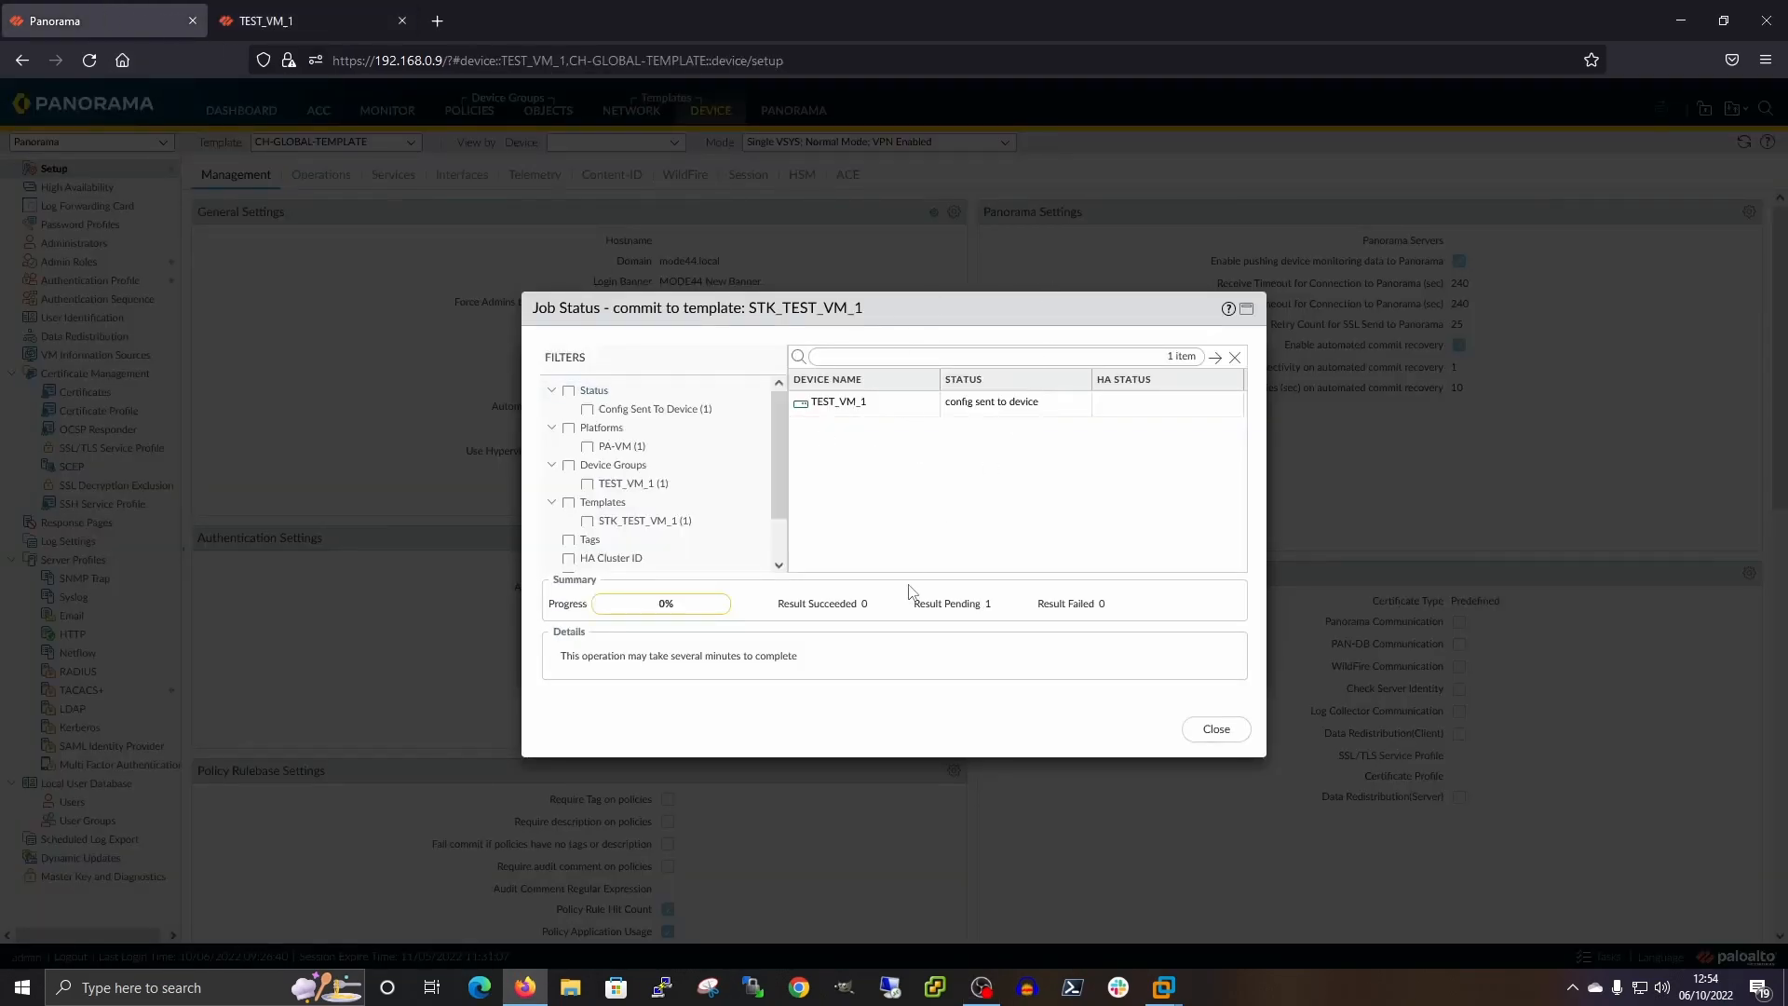
left_click(1218, 742)
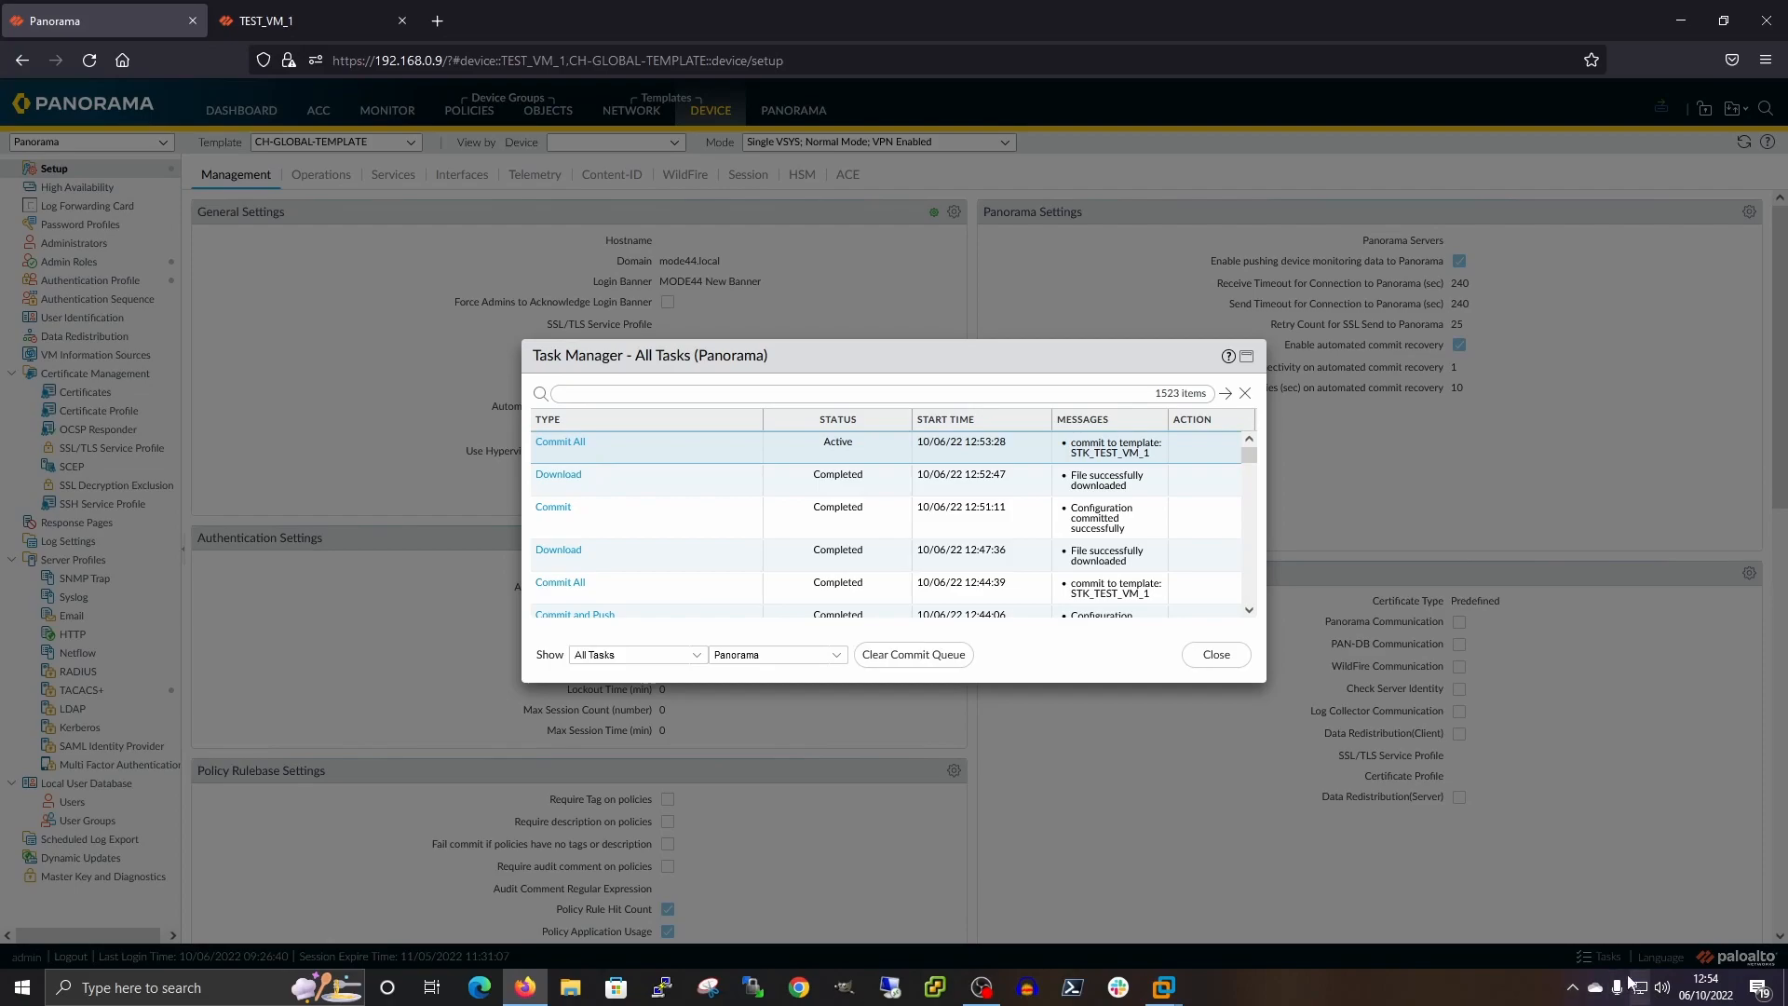
left_click(561, 443)
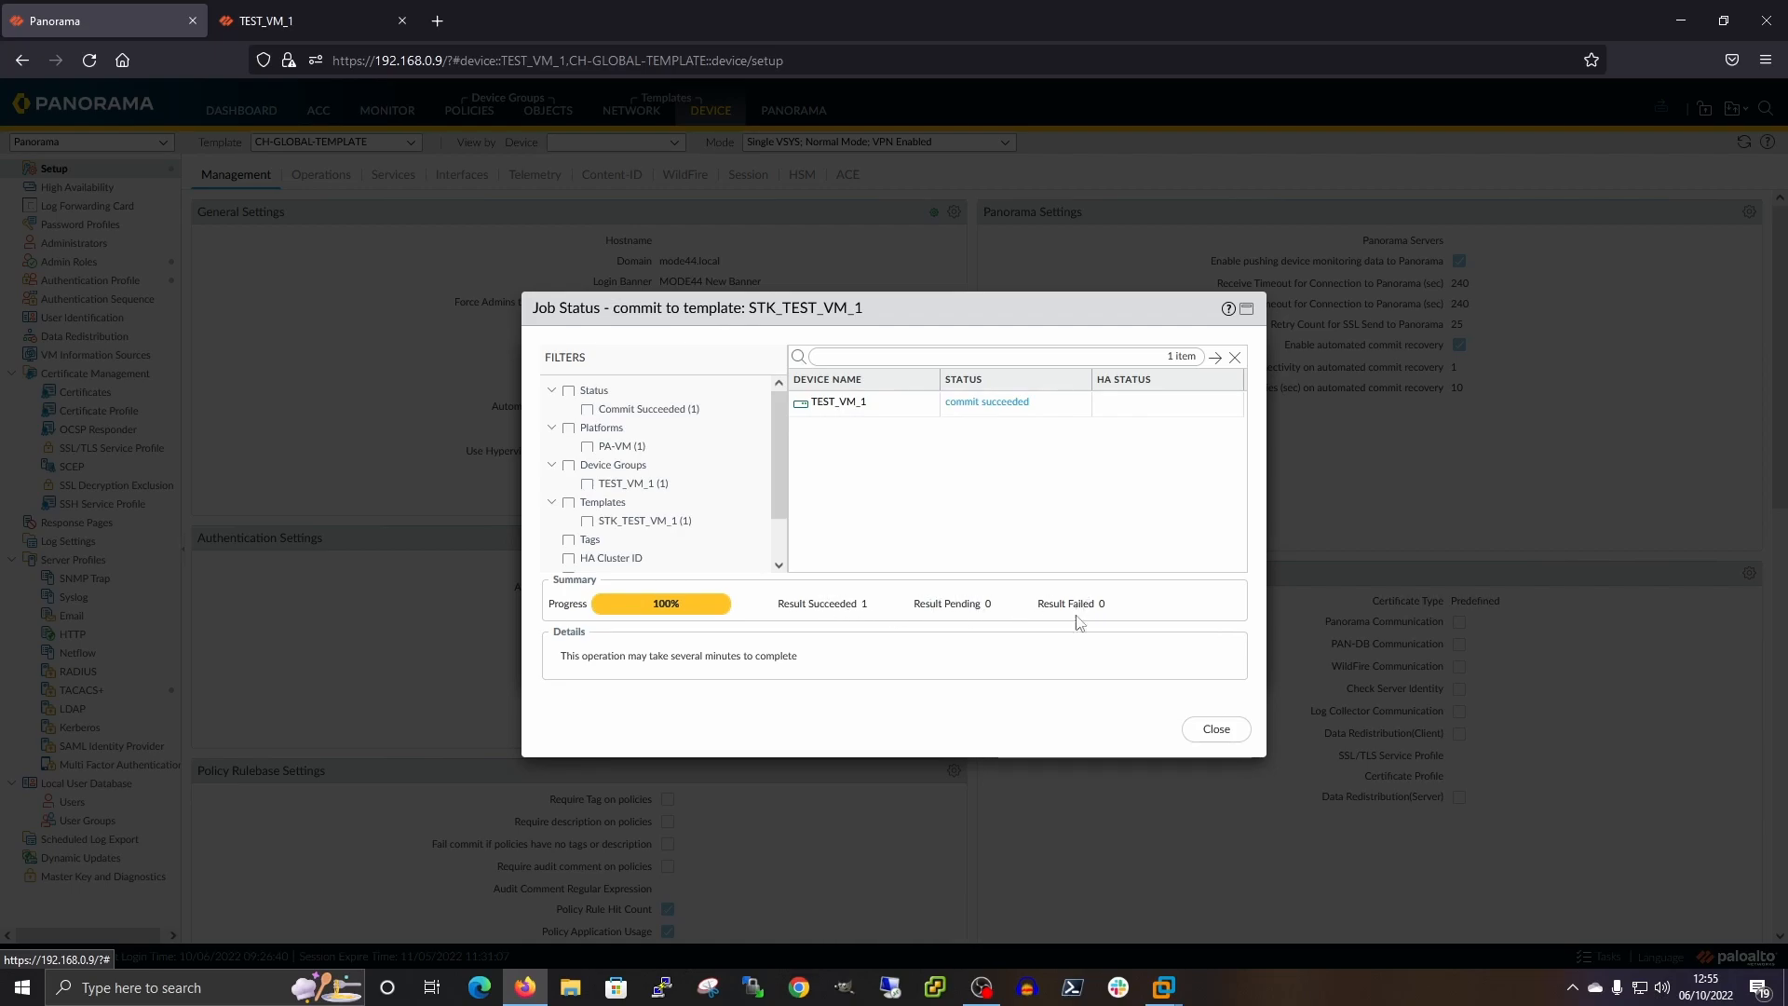
left_click(1218, 731)
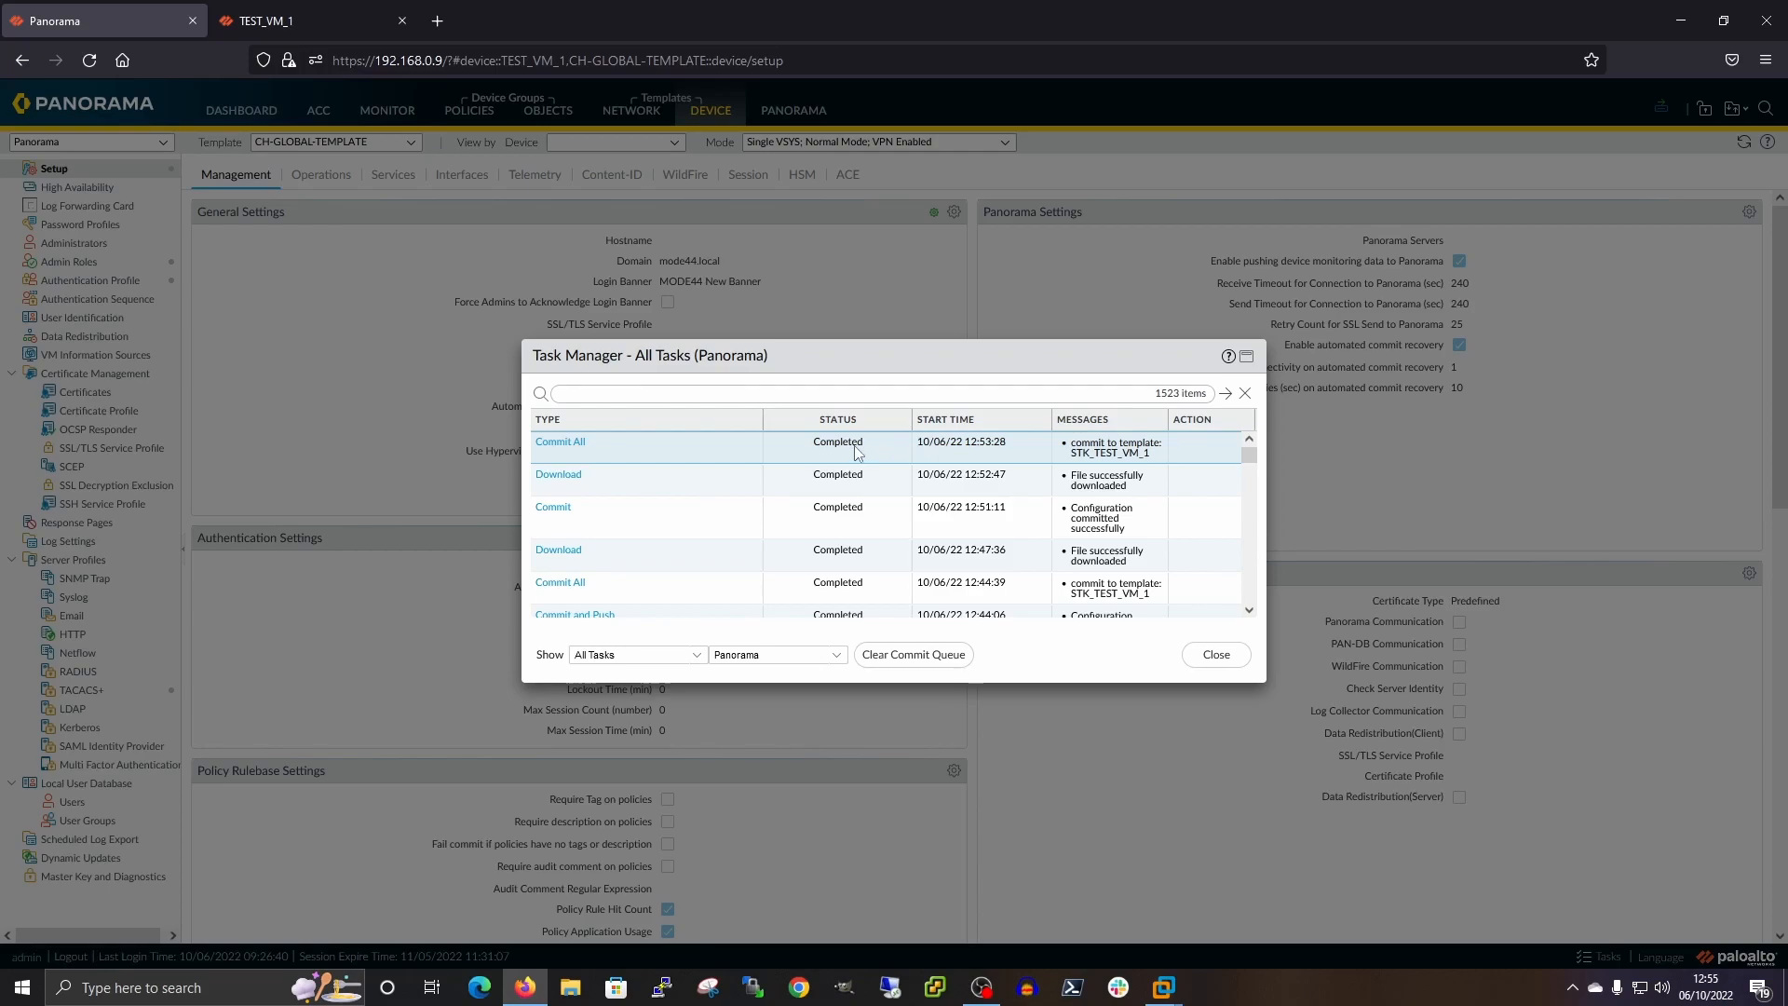
left_click(1215, 654)
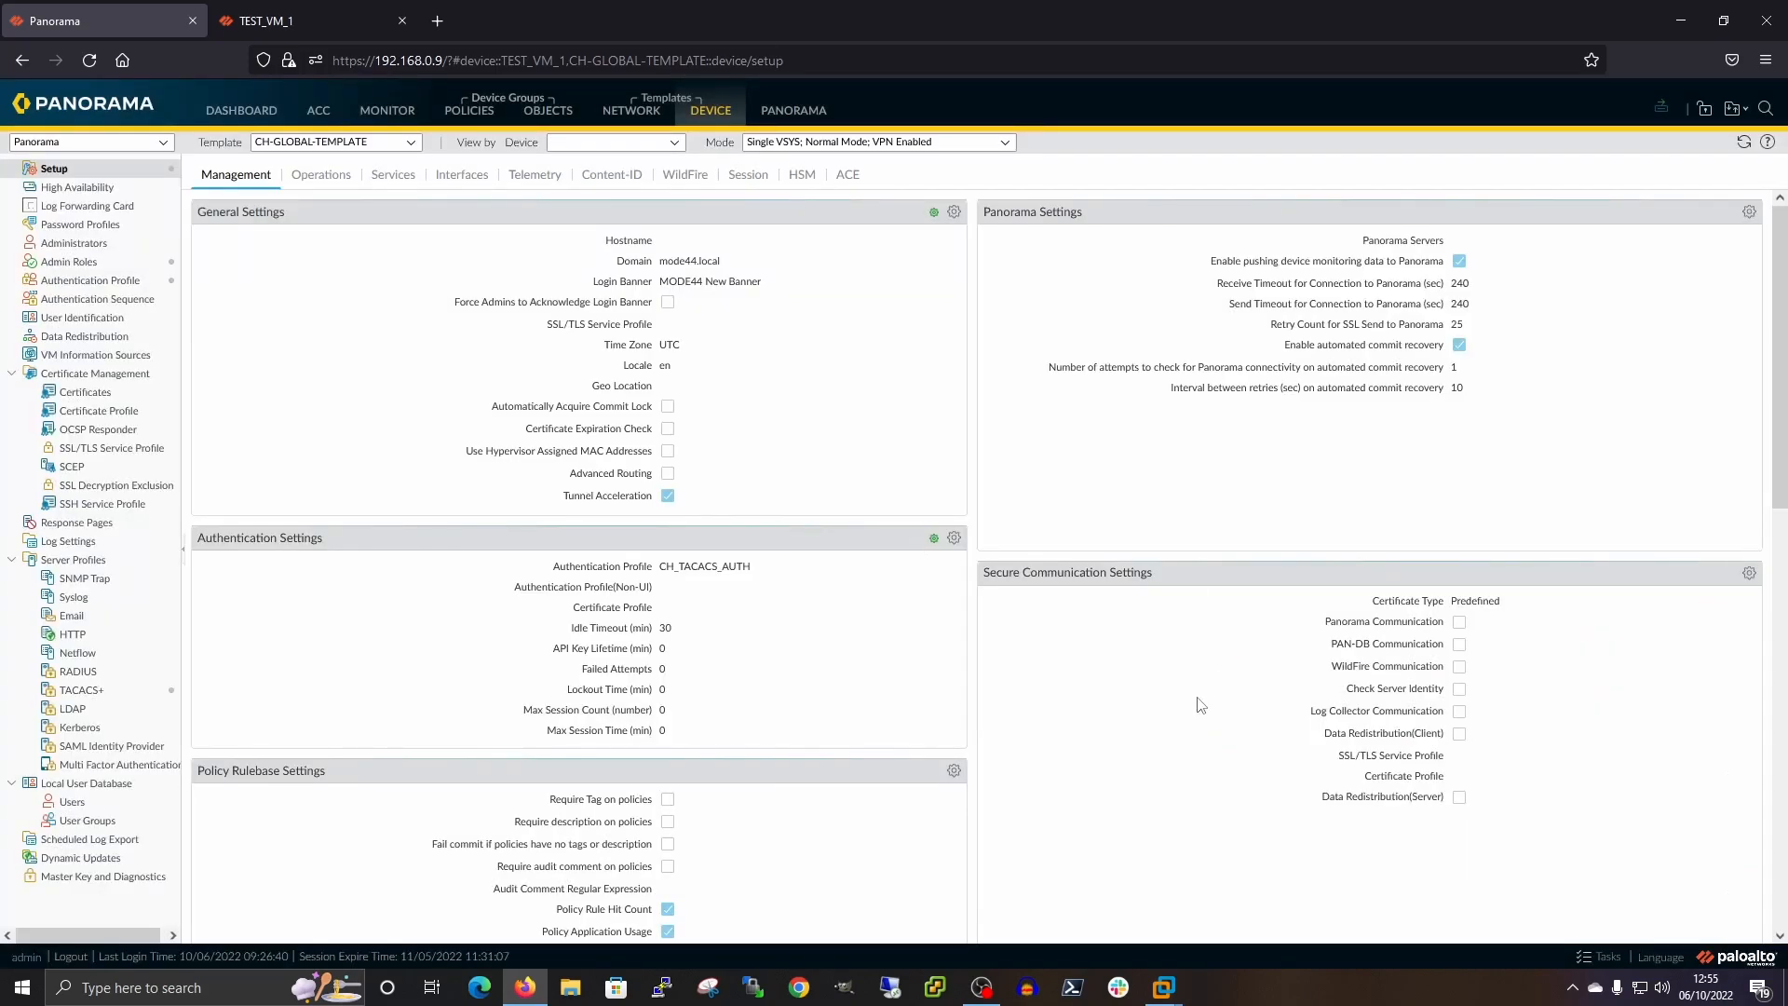
Refresh TEST_VM_1's Device Setup so it displays the pushed 'MODE44 New Banner' login banner
left_click(315, 16)
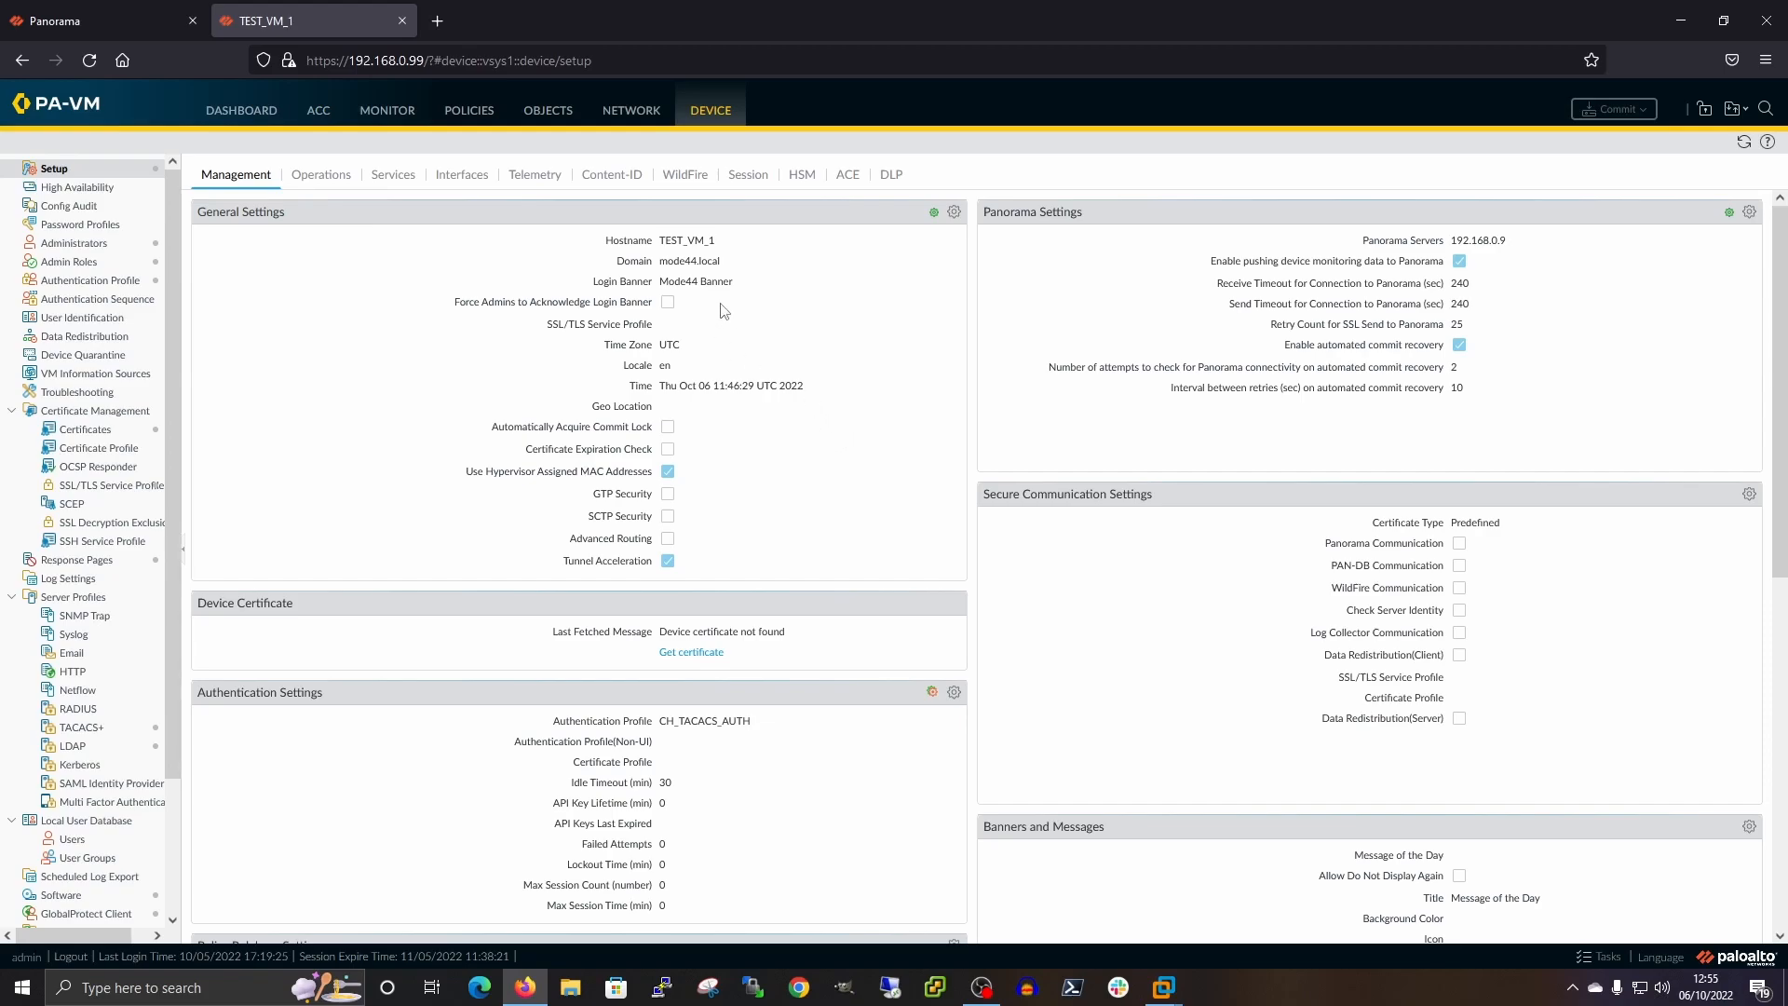
left_click(73, 28)
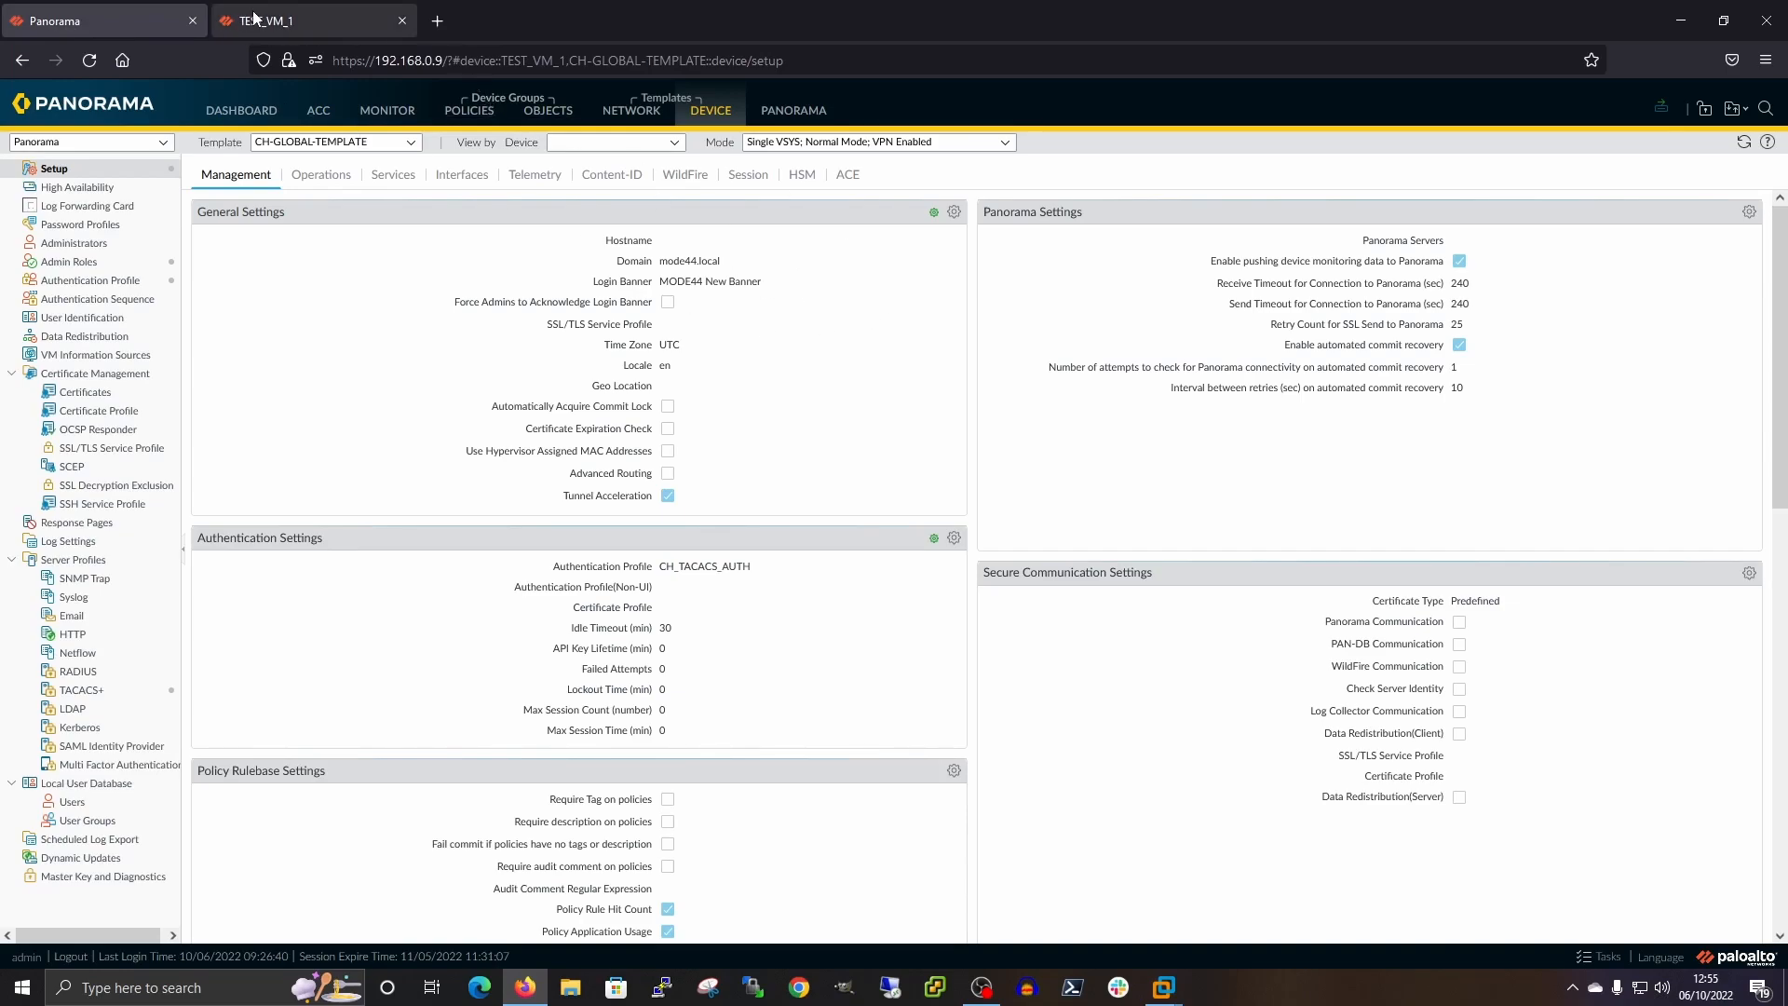
left_click(247, 22)
left_click(1741, 147)
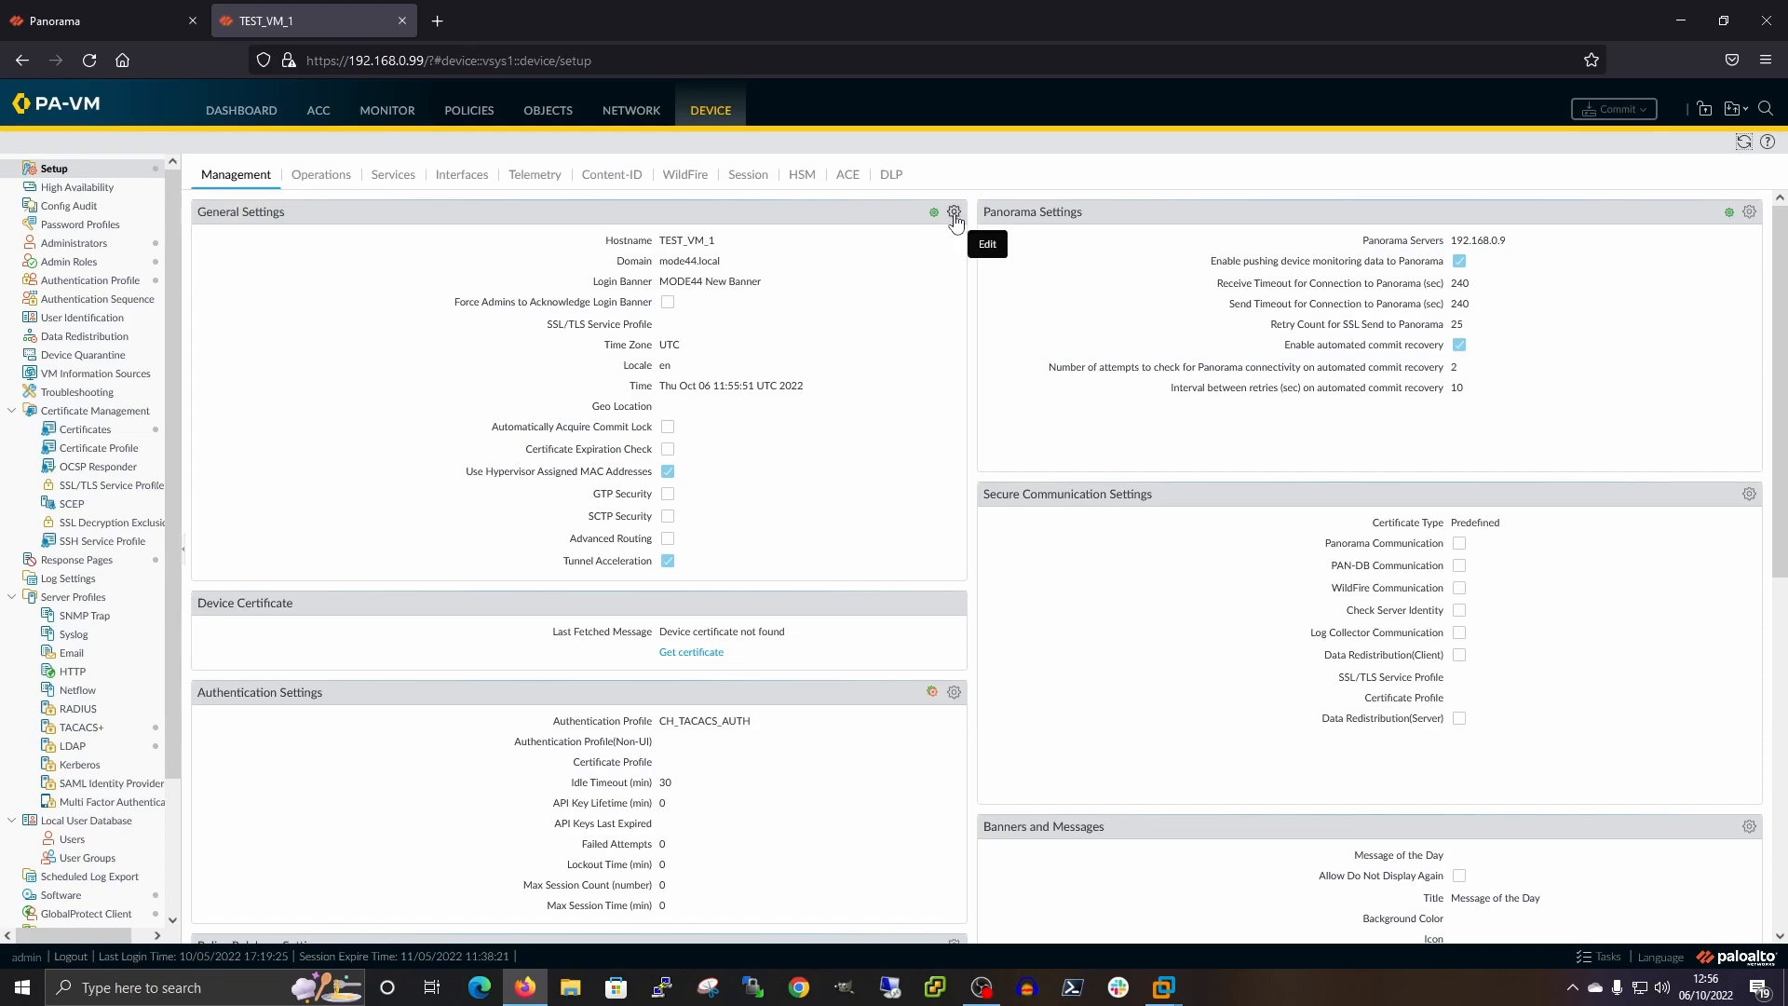
Look over the firewall's General Settings and close them without changes
mouse_move(934, 218)
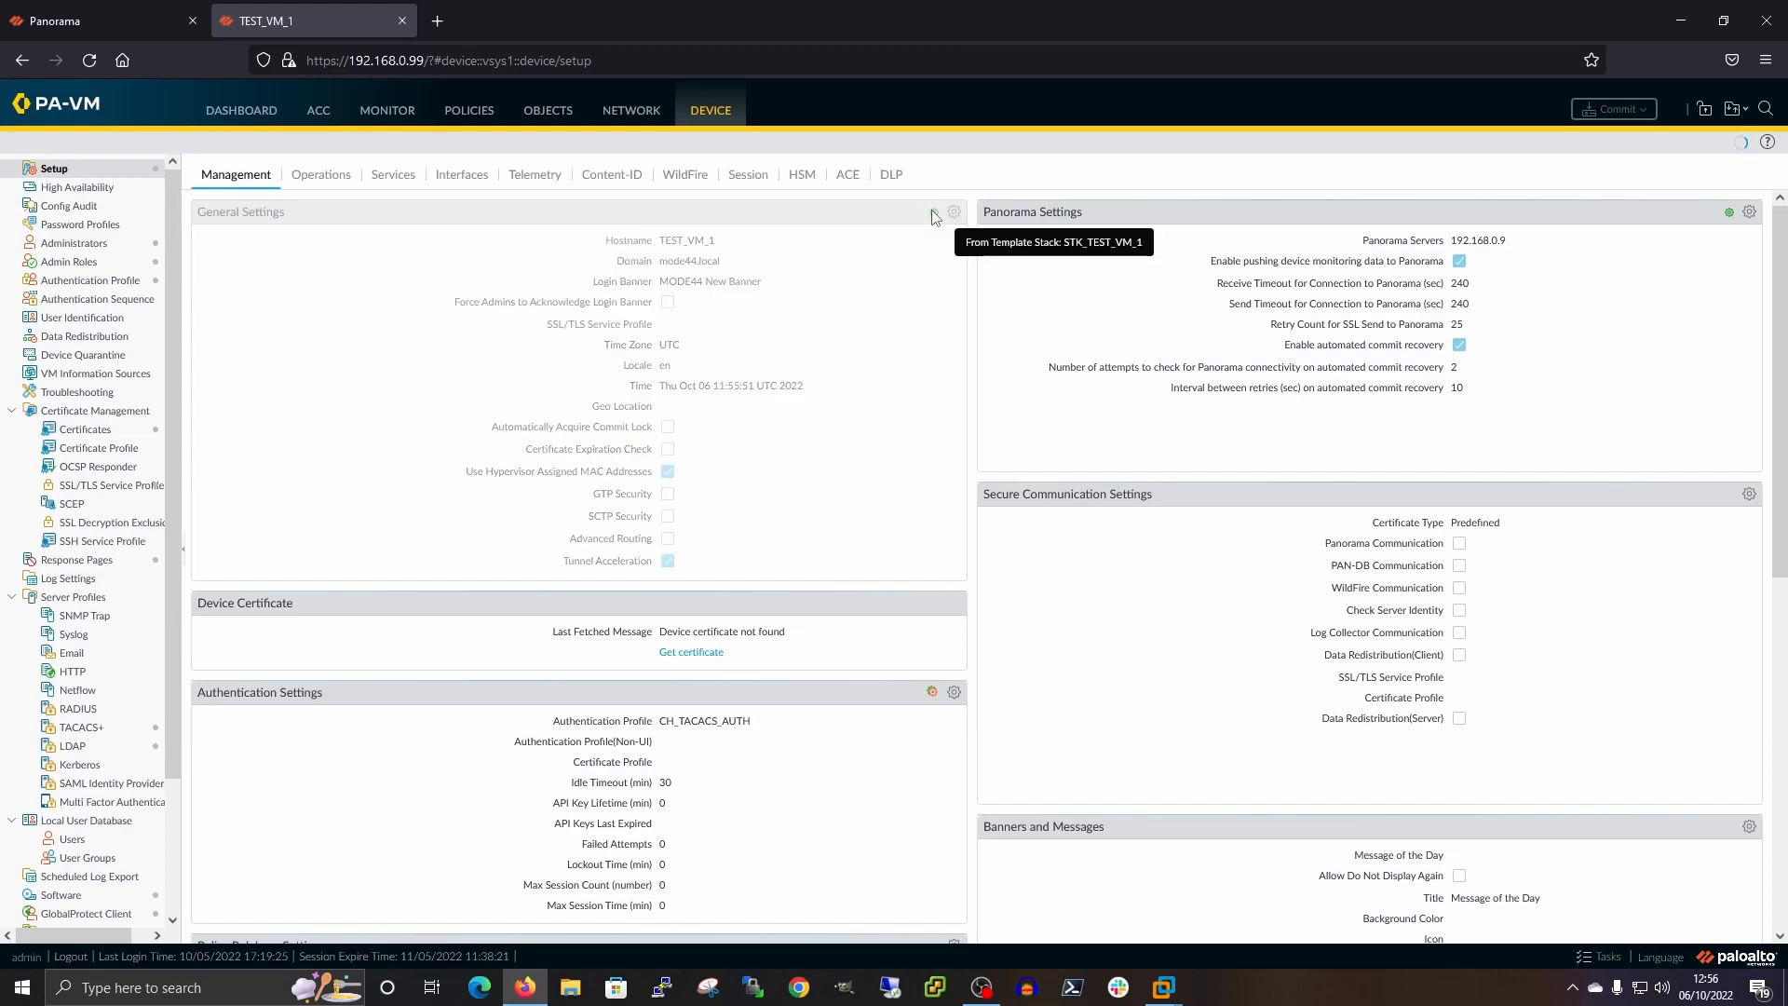
left_click(953, 213)
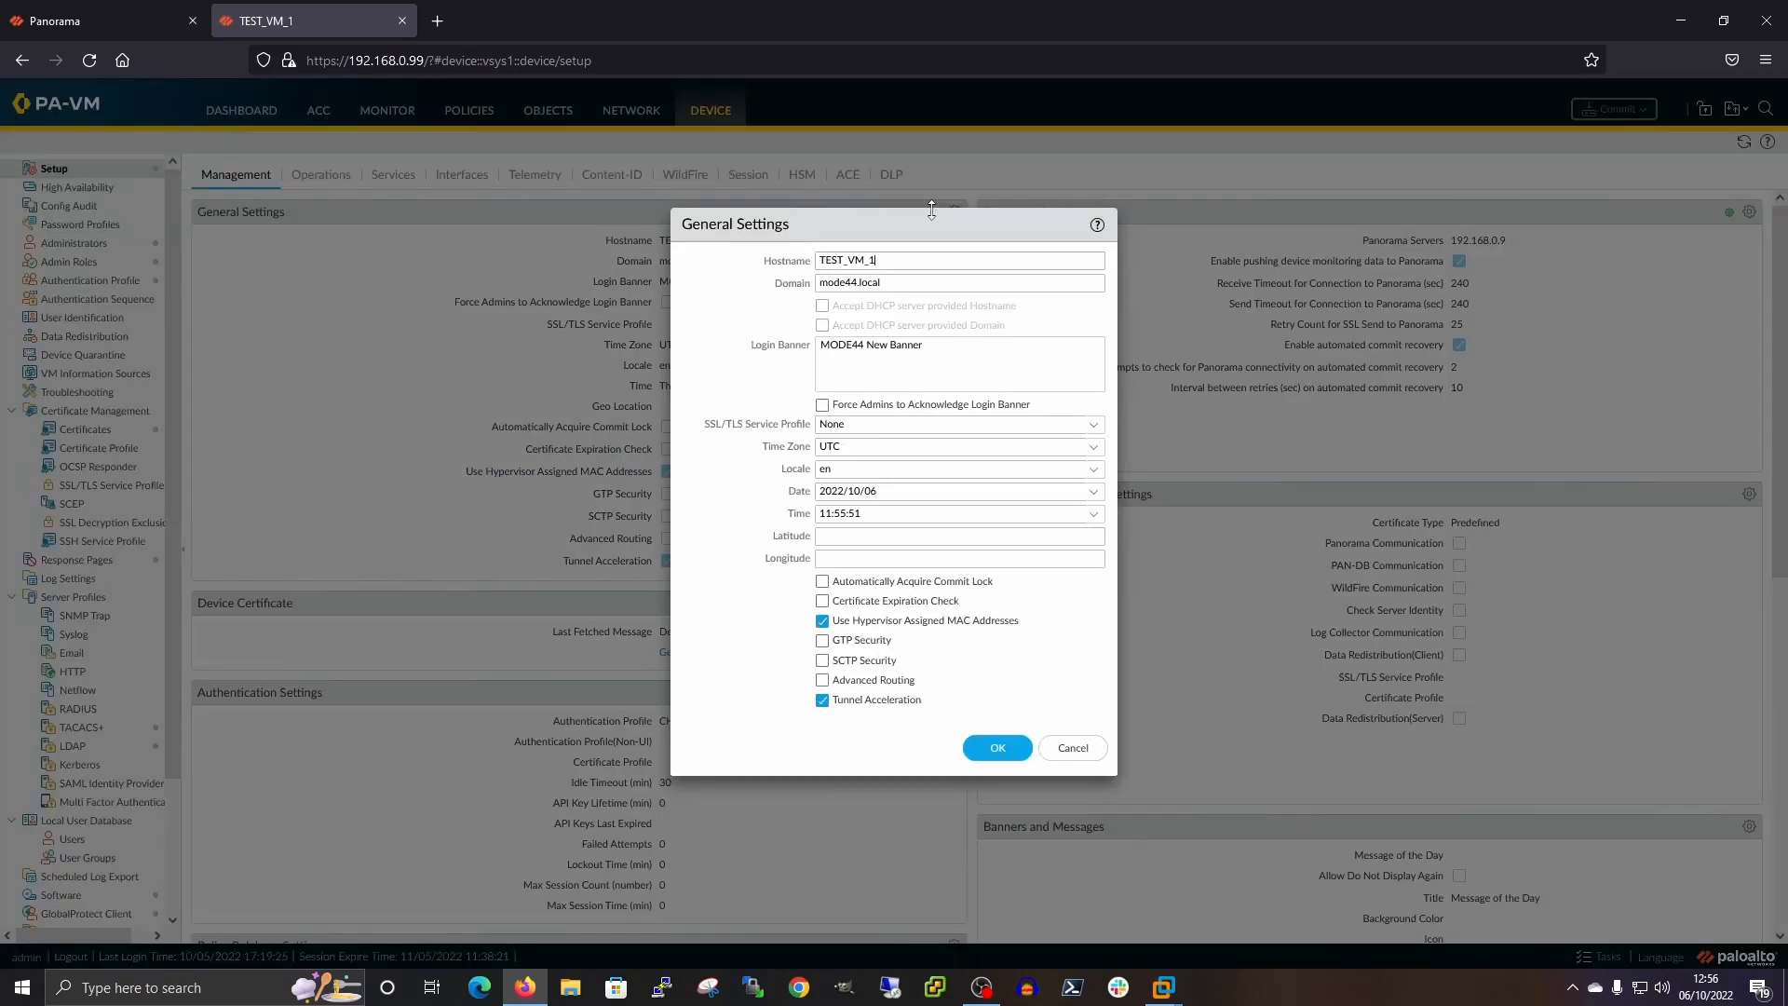
left_click(1072, 750)
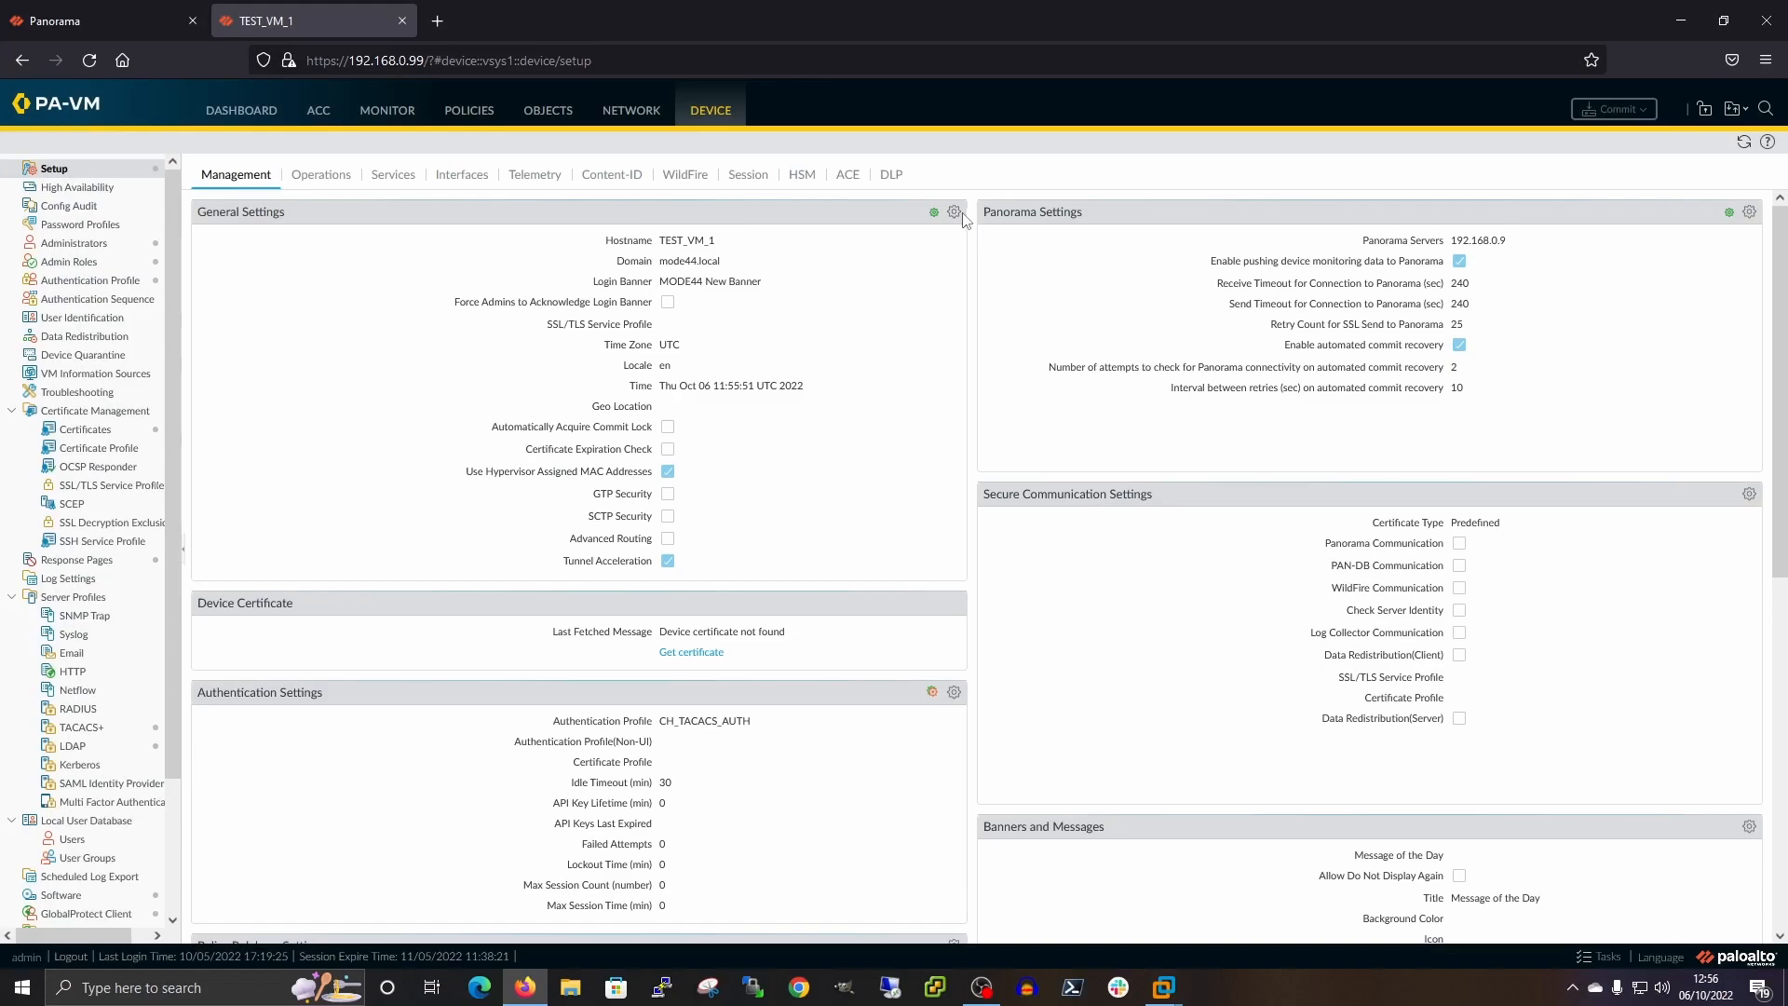
scroll(802, 500, "down", 1)
scroll(803, 500, "up", 1)
Override the template login banner locally, appending 'Device is in the UK' to it
left_click(954, 212)
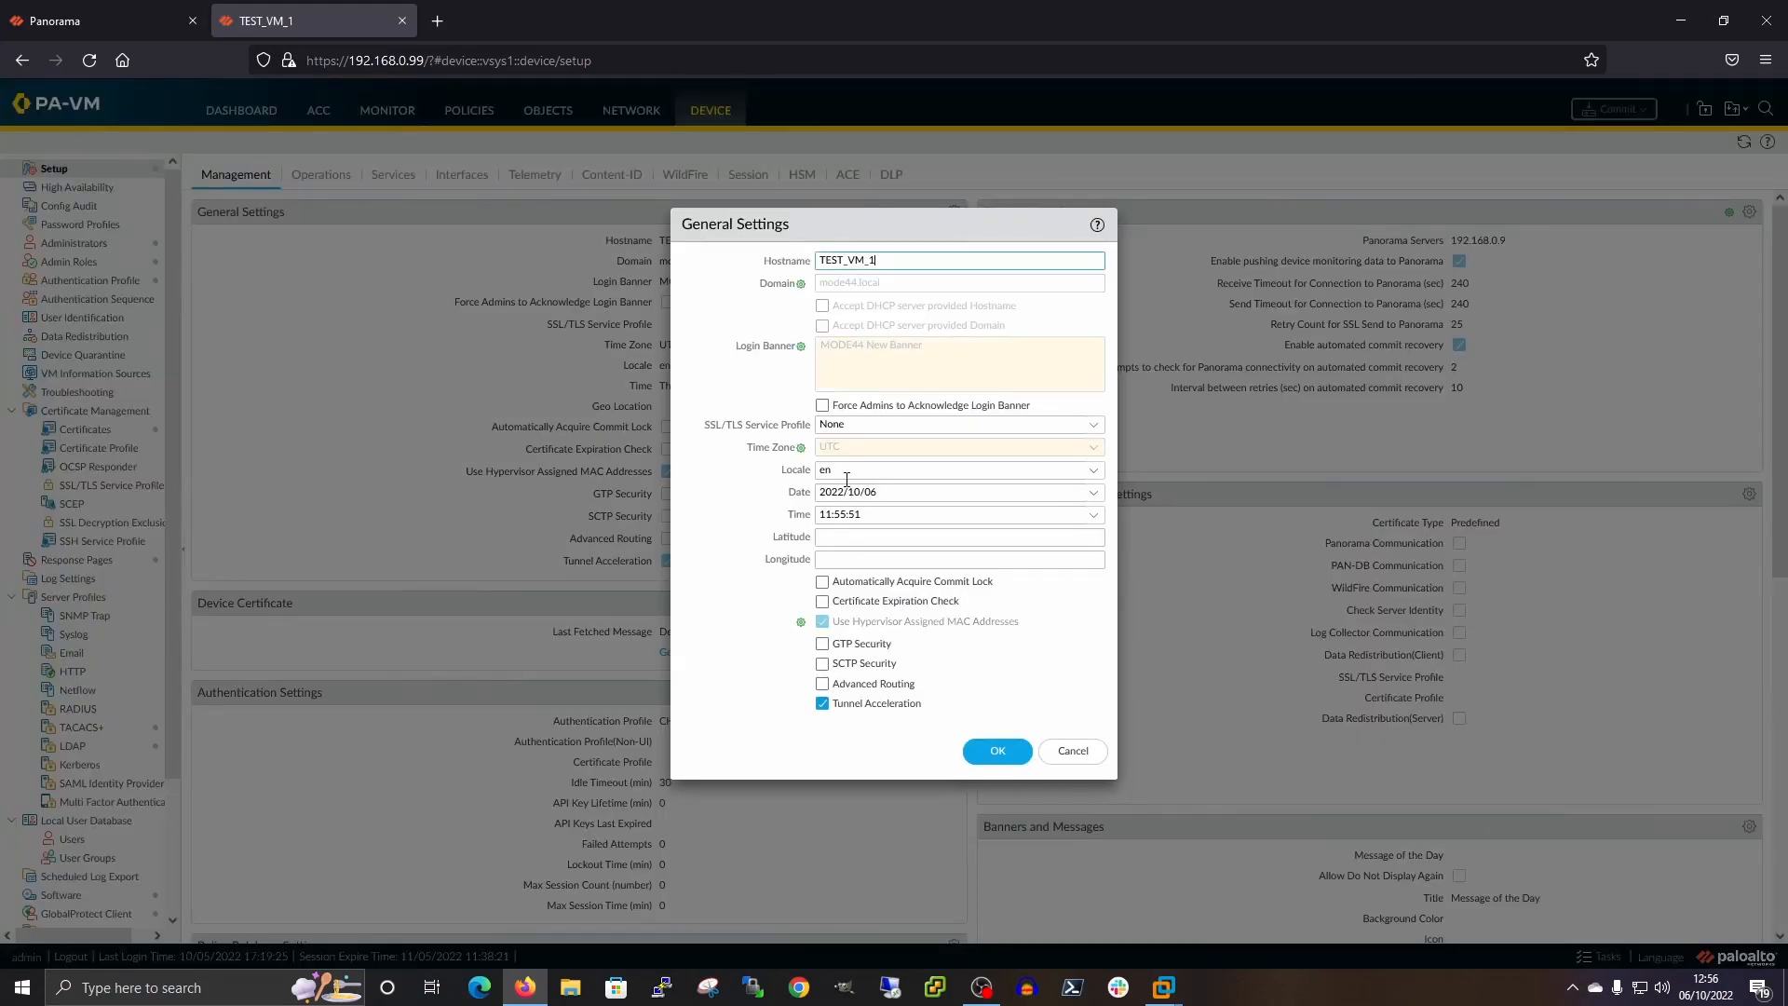
left_click(801, 347)
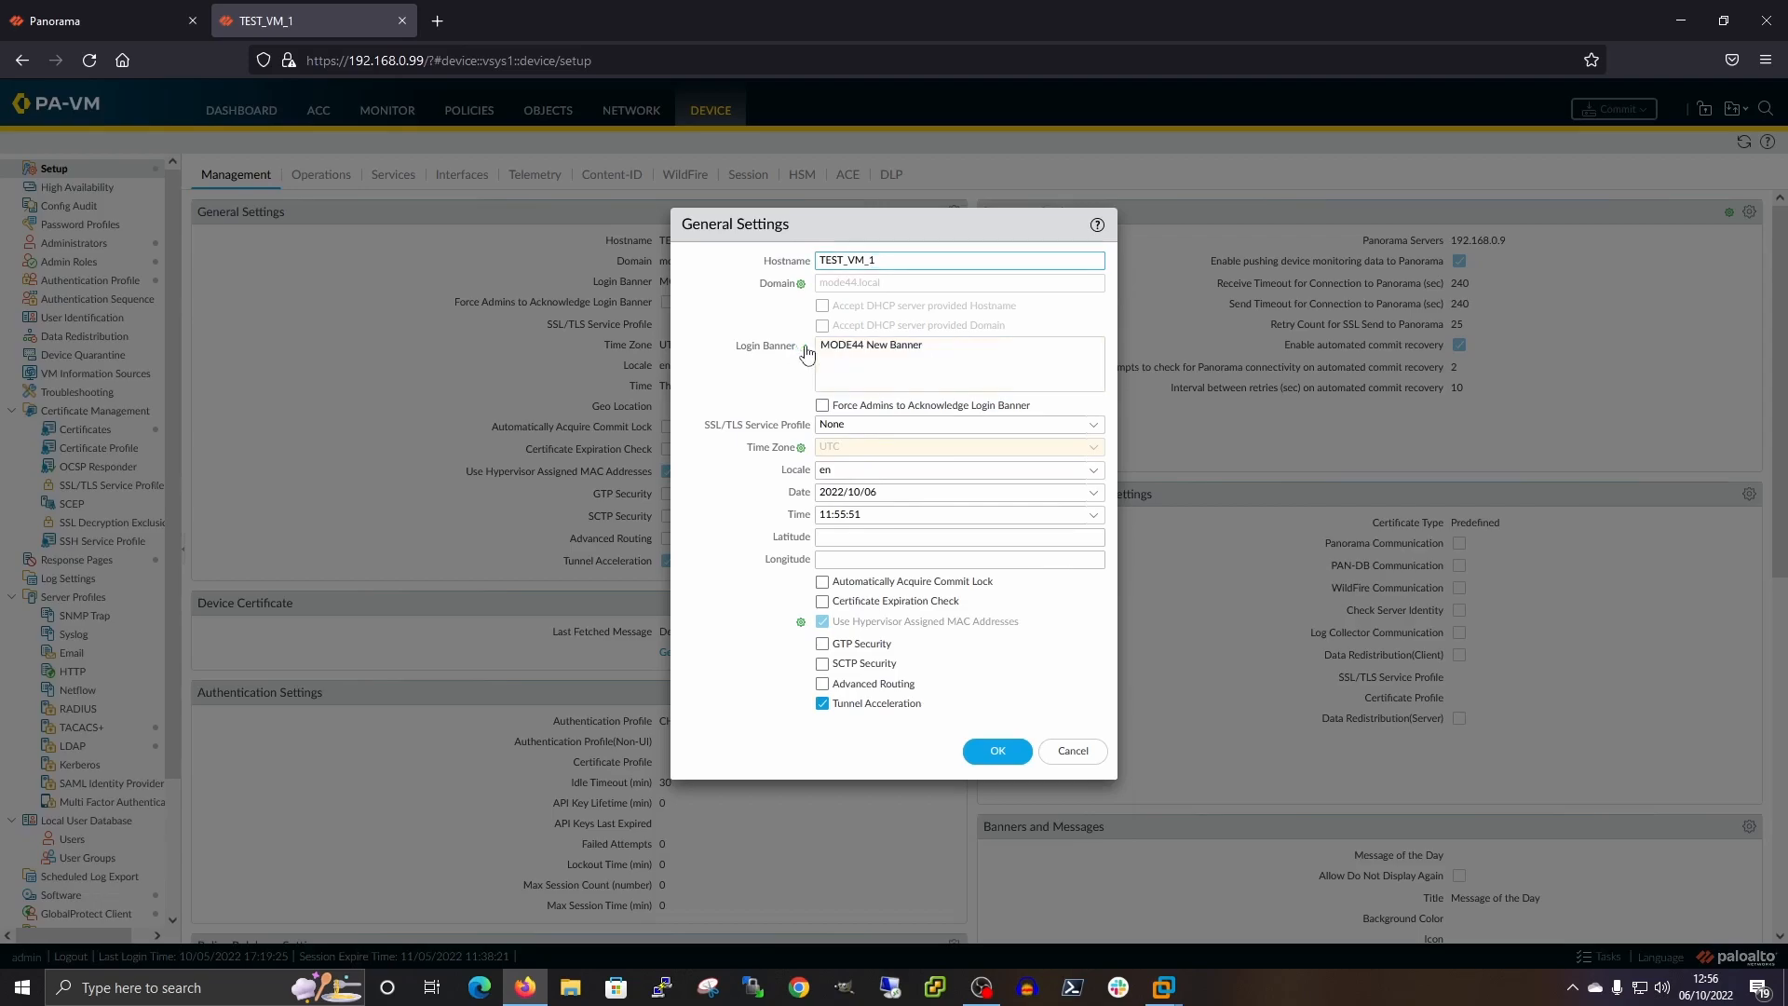
left_click(971, 343)
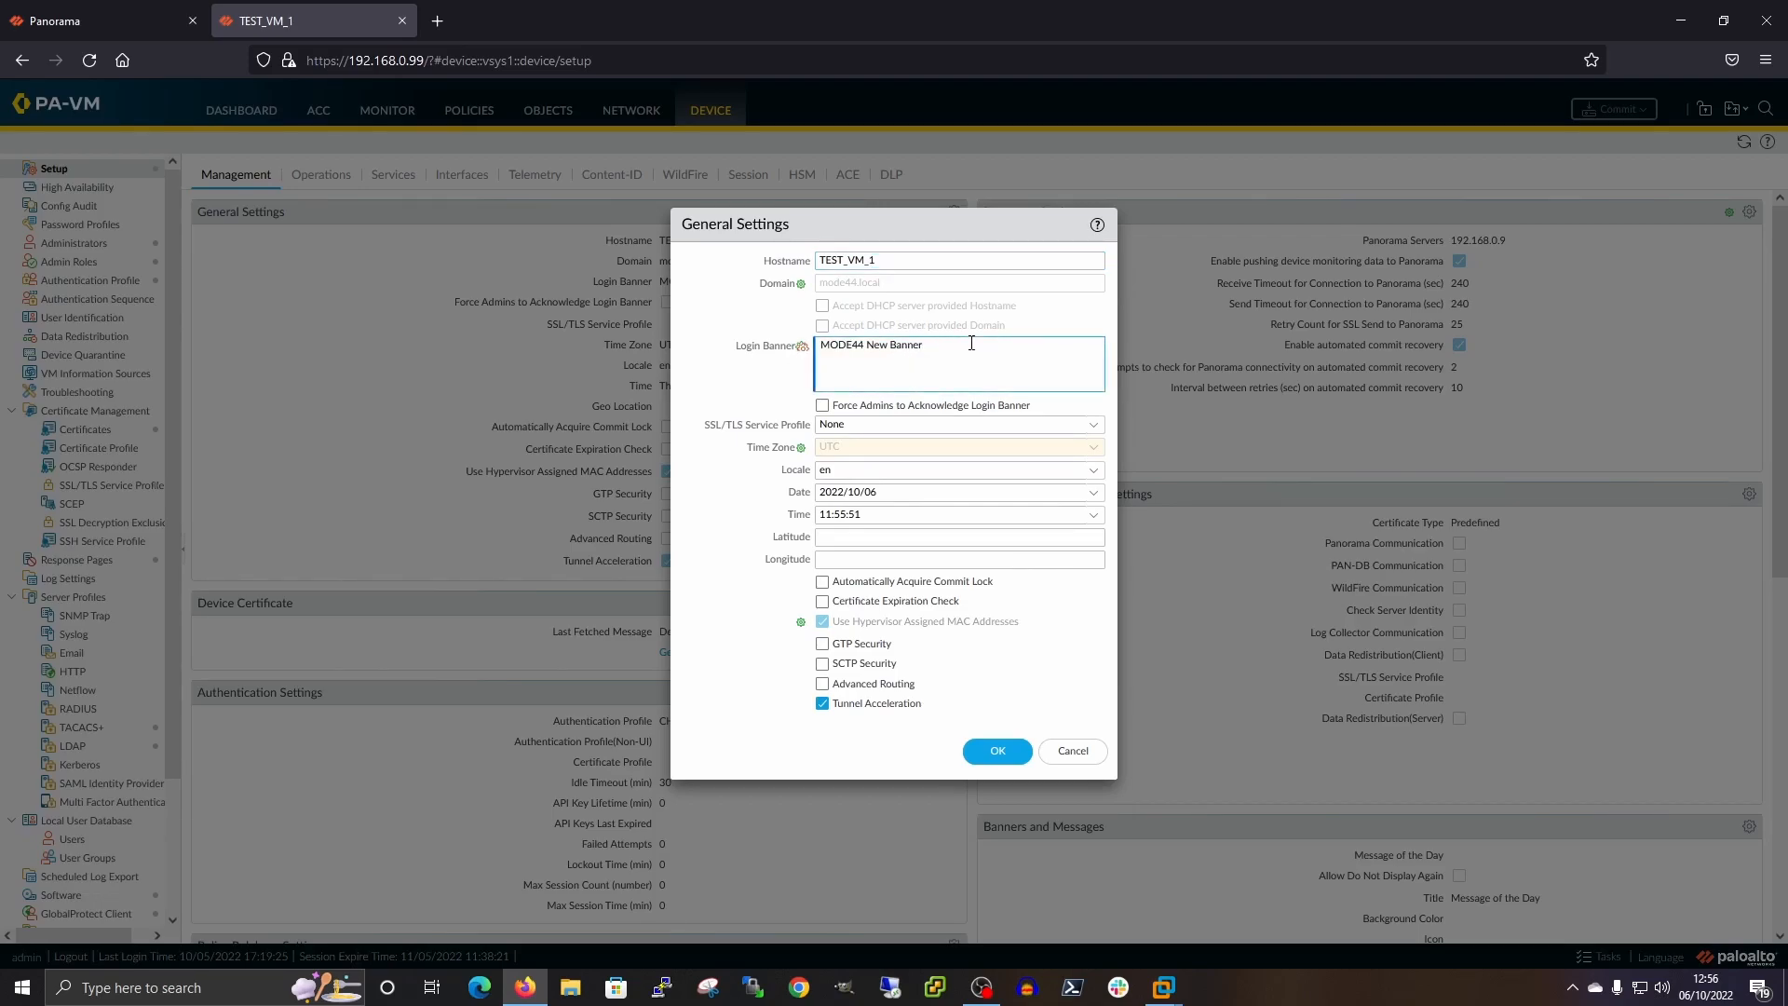
type("Device is in the UK")
left_click(998, 751)
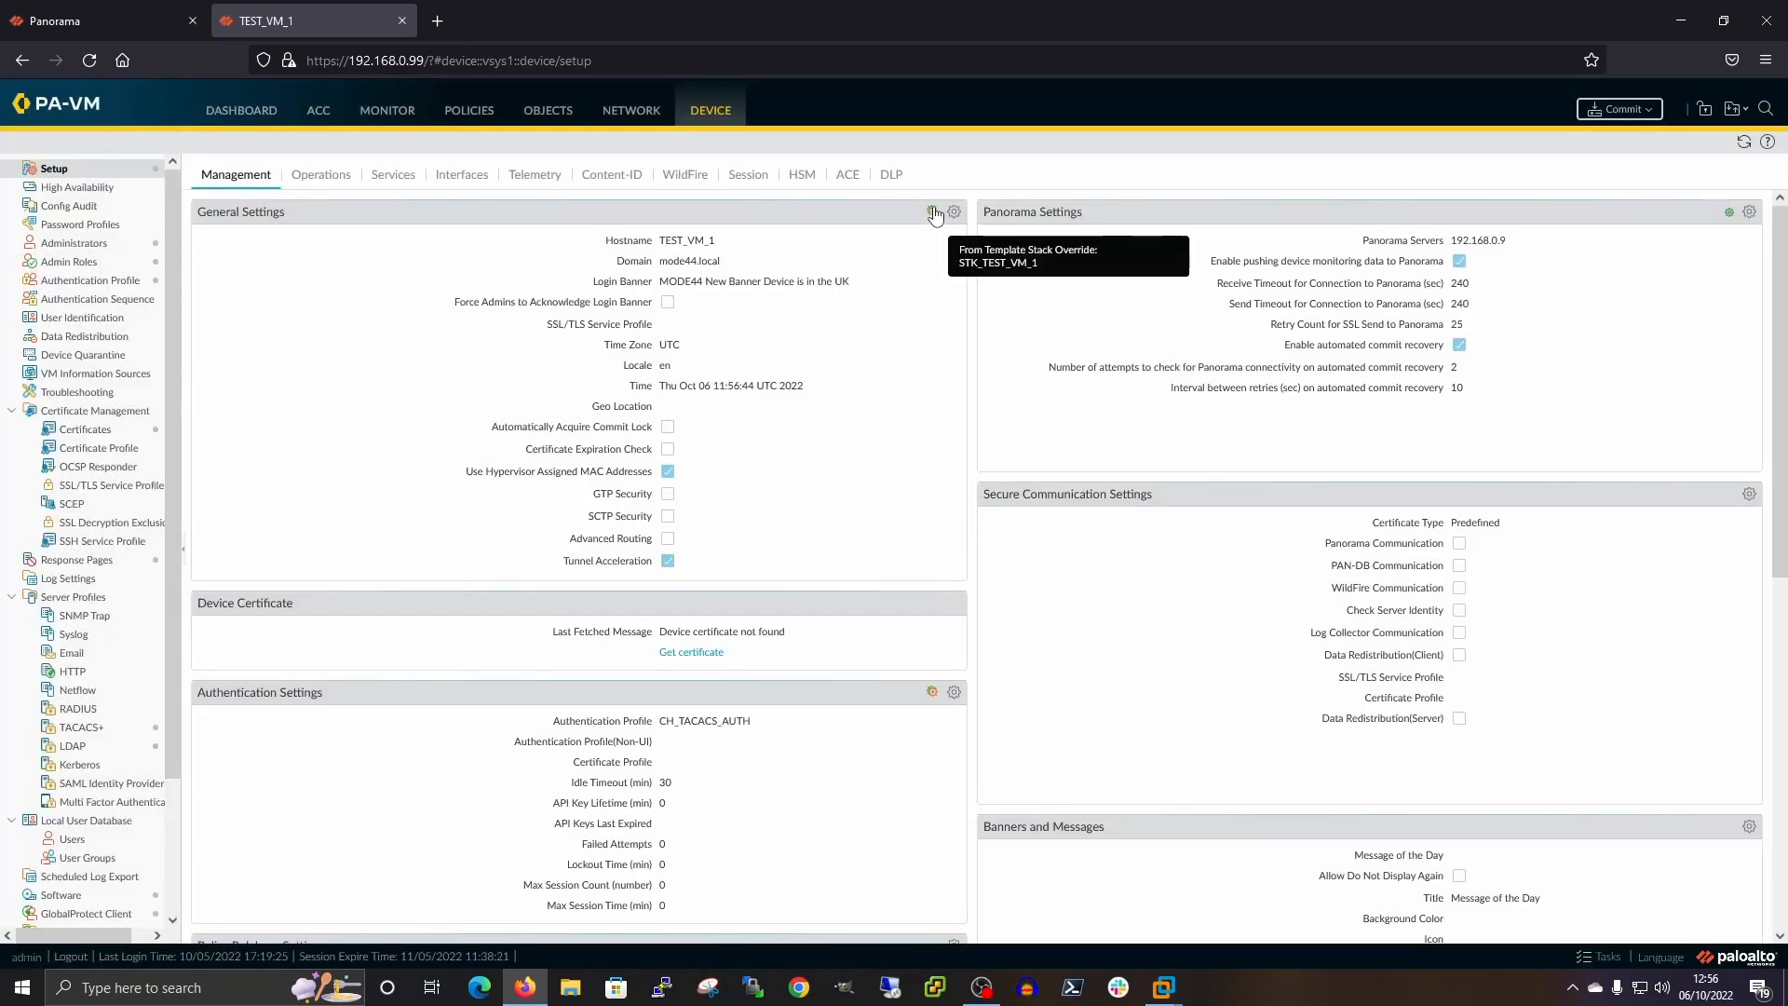
left_click(1646, 110)
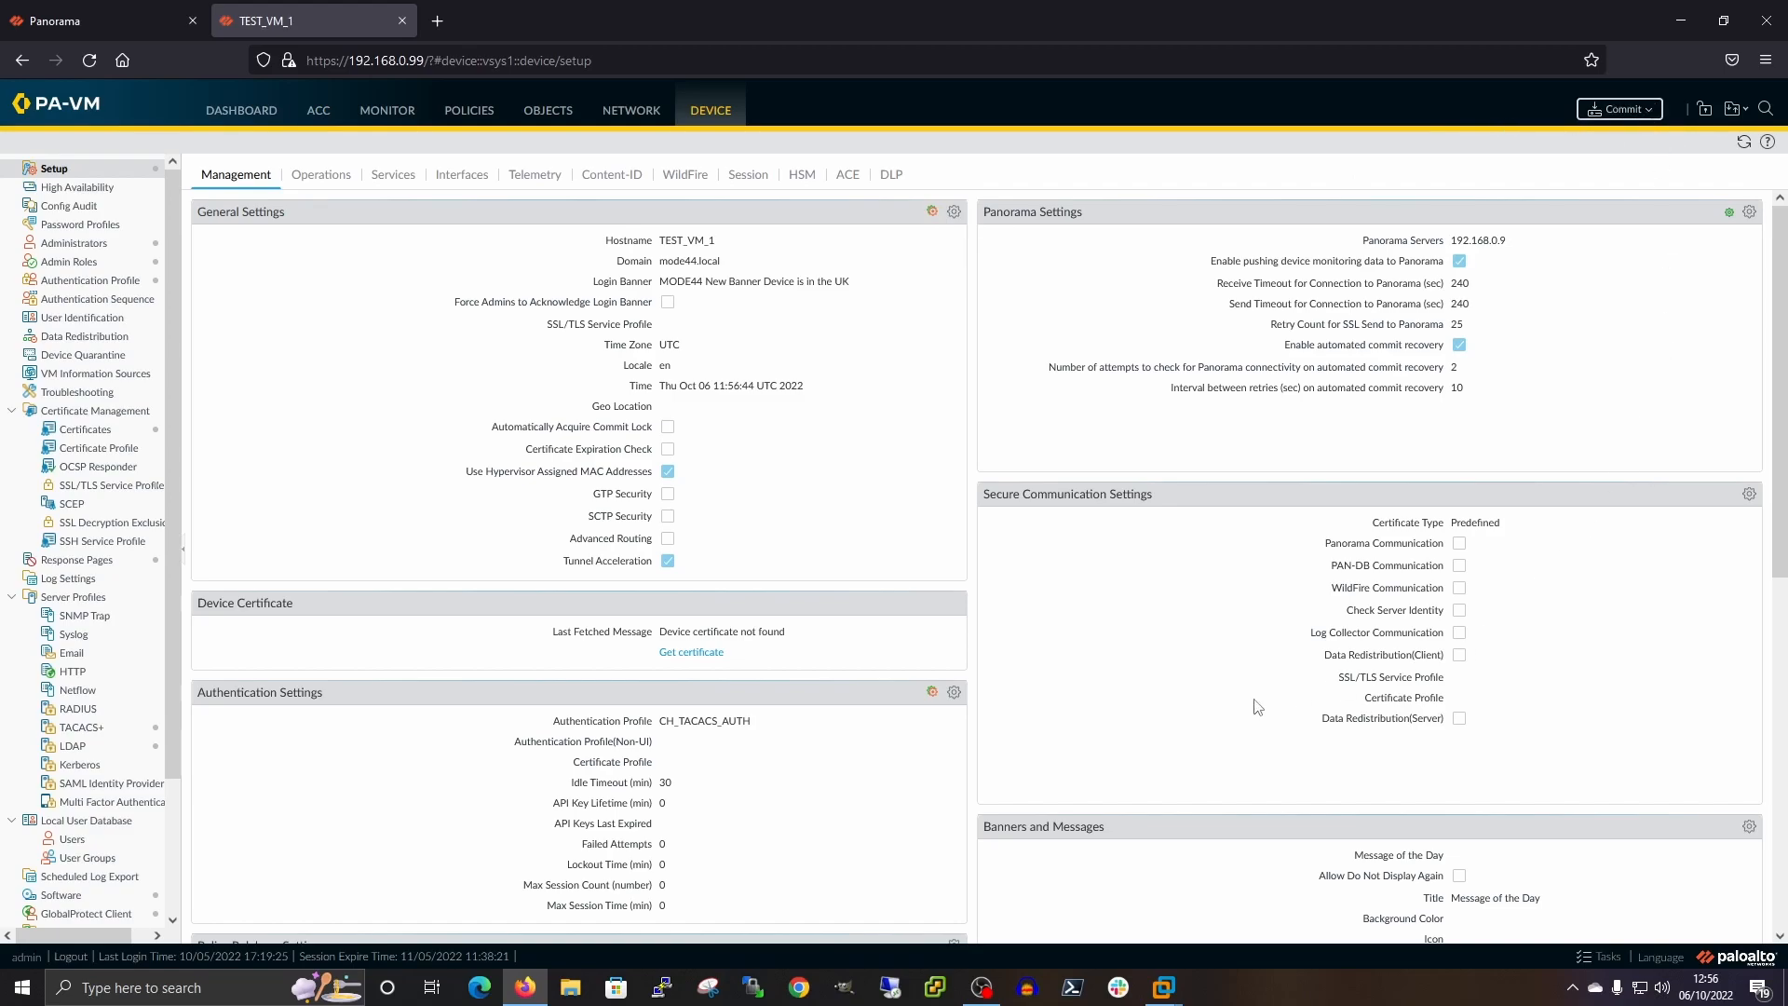
Commit the firewall's local changes with the description 'Local Commit'
left_click(949, 674)
type("Local Commit")
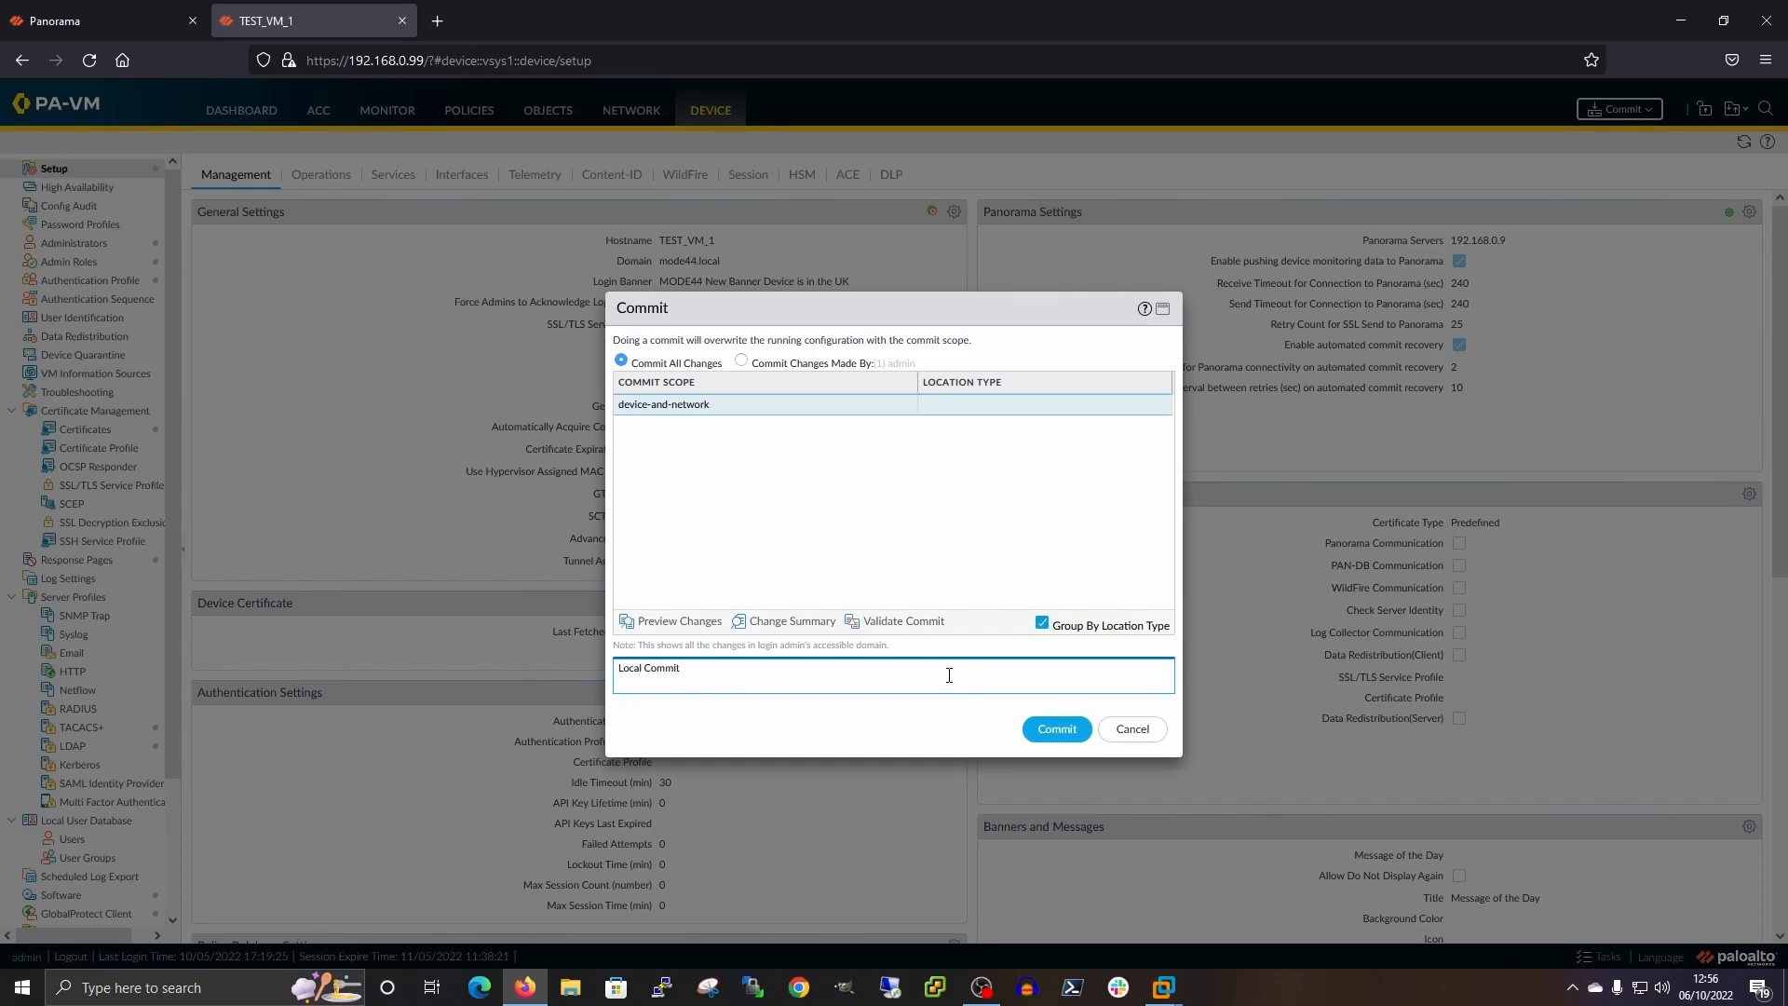
left_click(1048, 735)
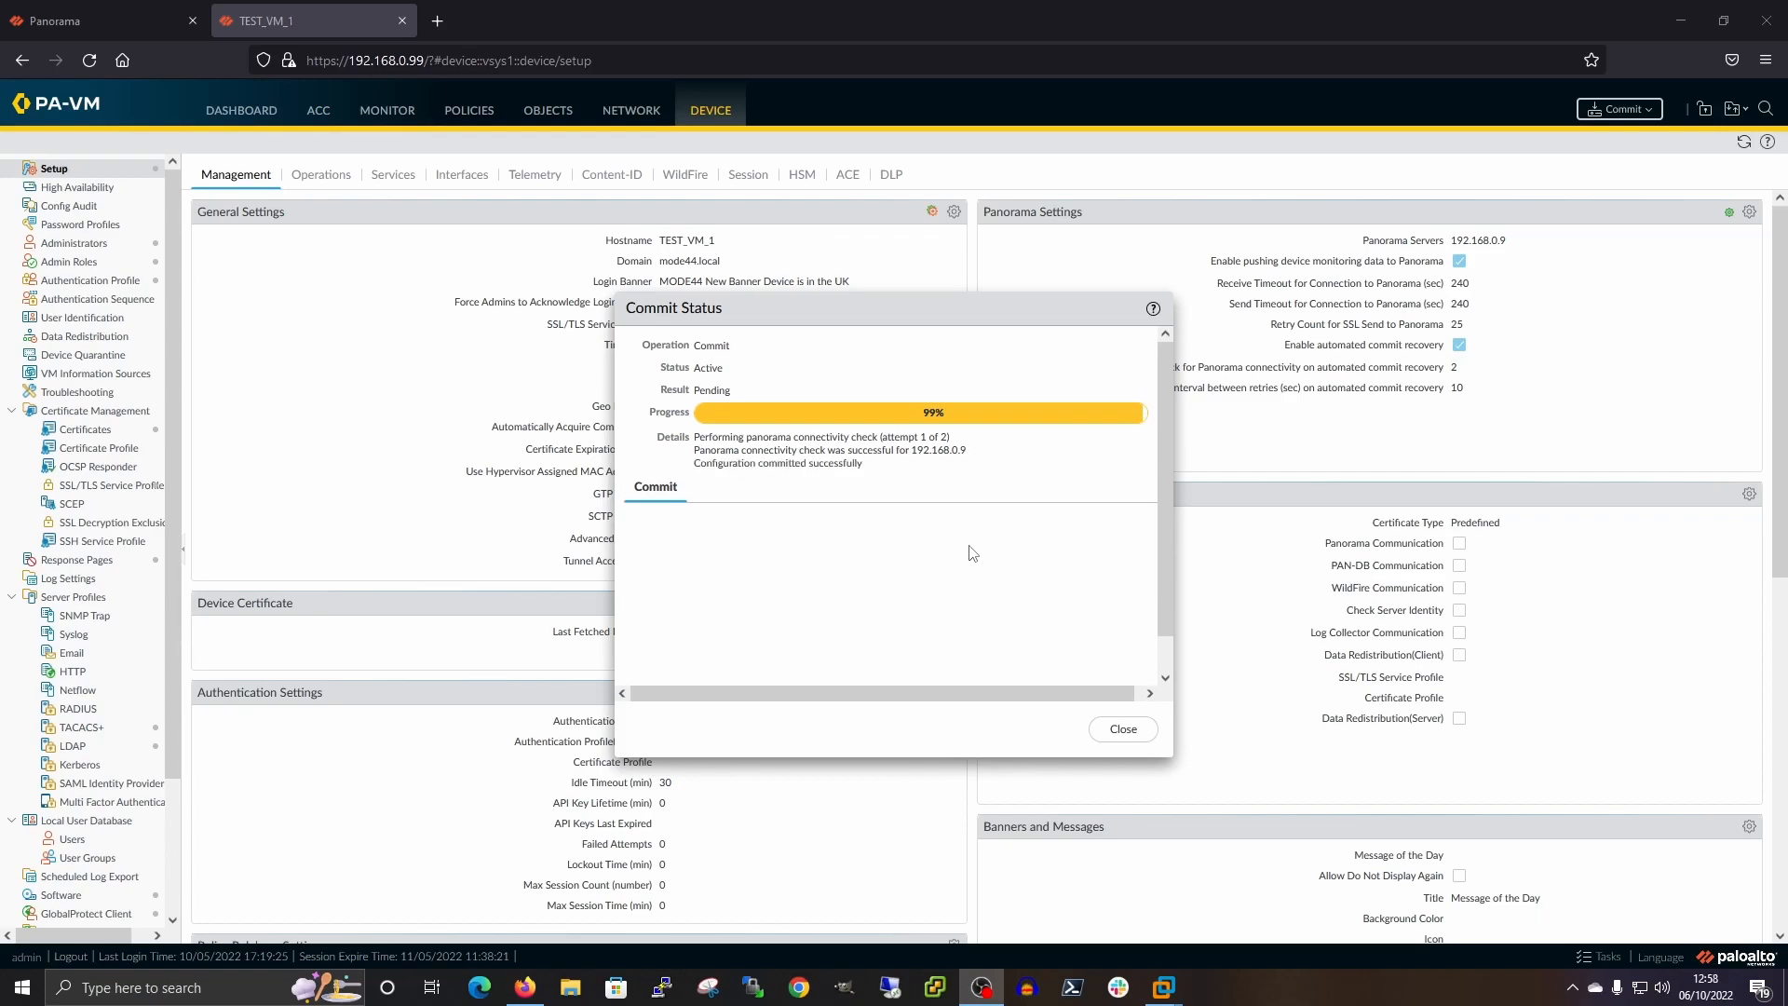
left_click(1126, 728)
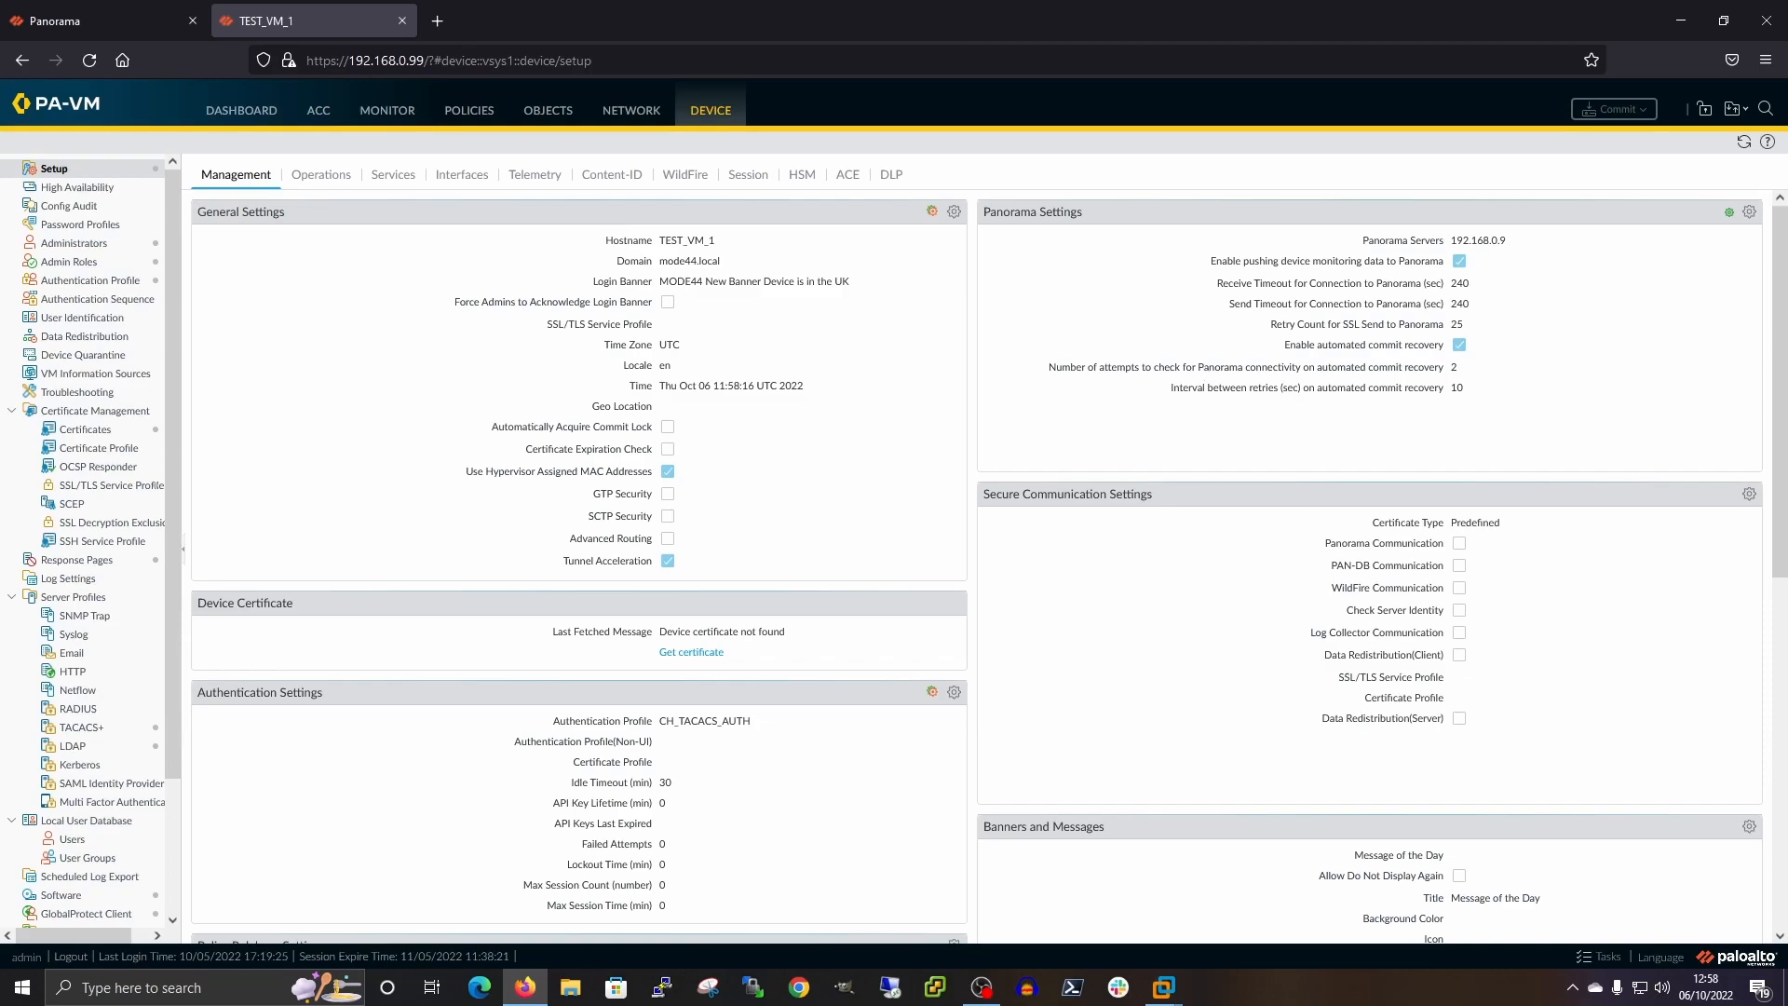
key("alt+Tab")
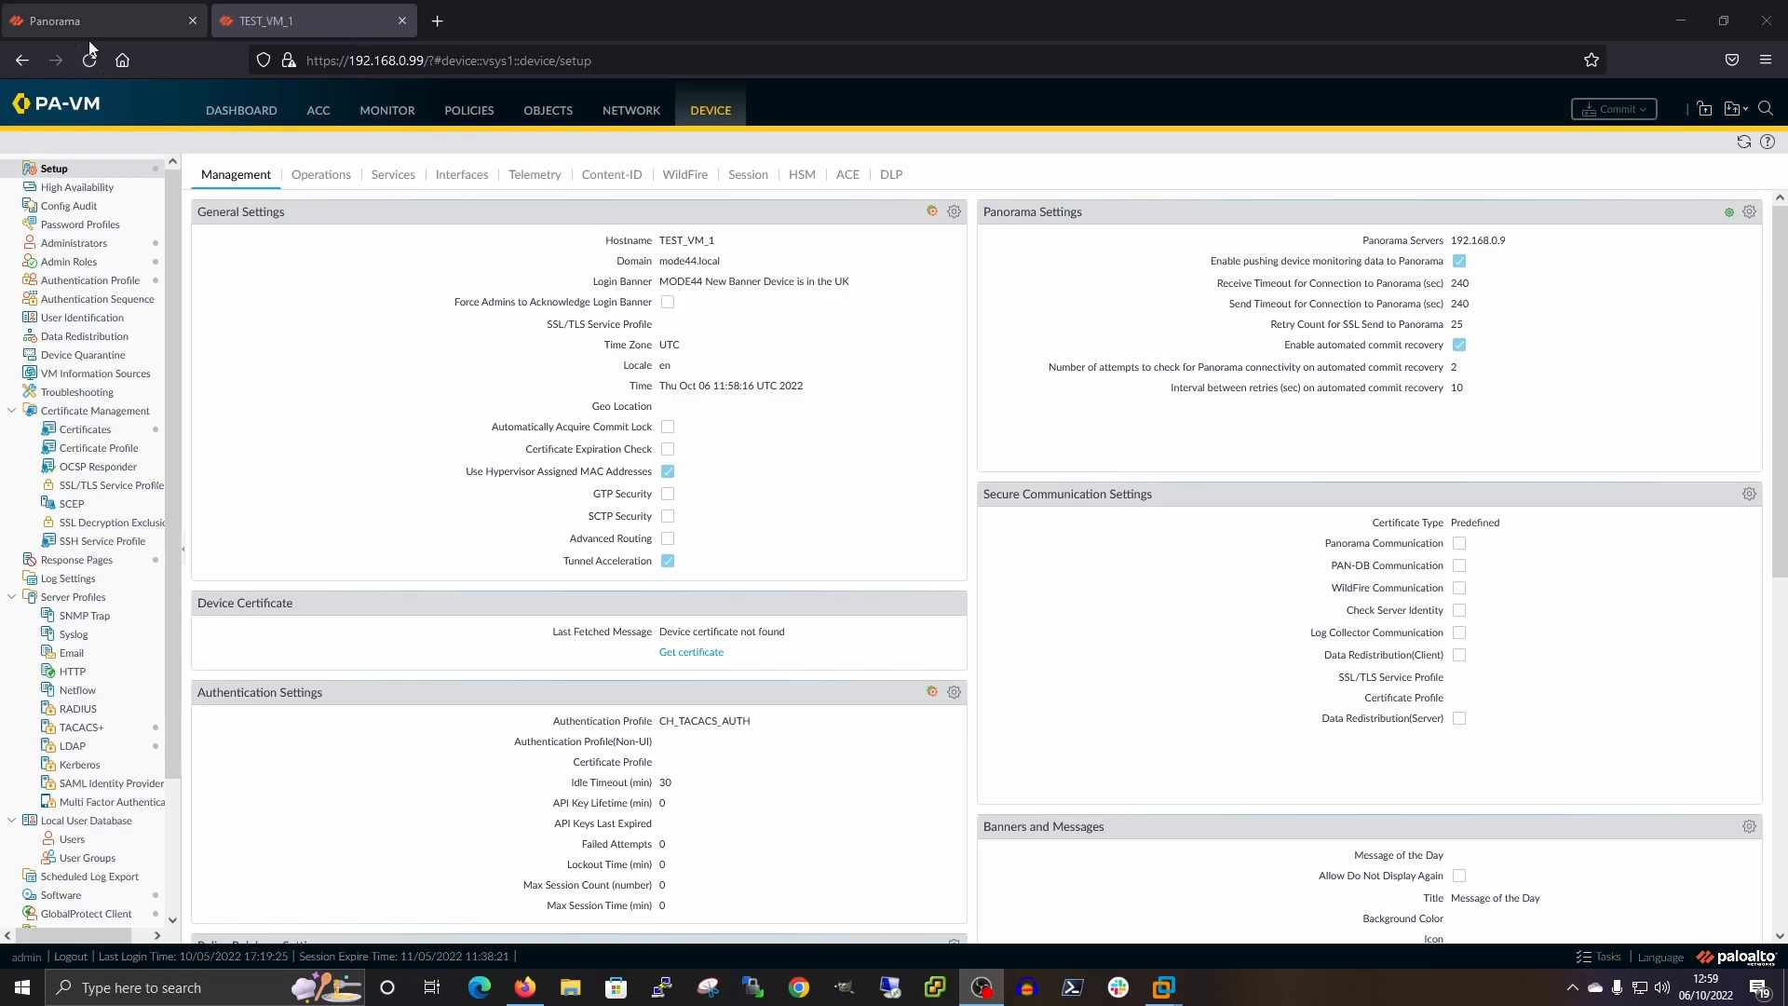
Refresh Managed Devices to verify TEST_VM_1 is connected and in sync, then return to Device Setup
left_click(76, 13)
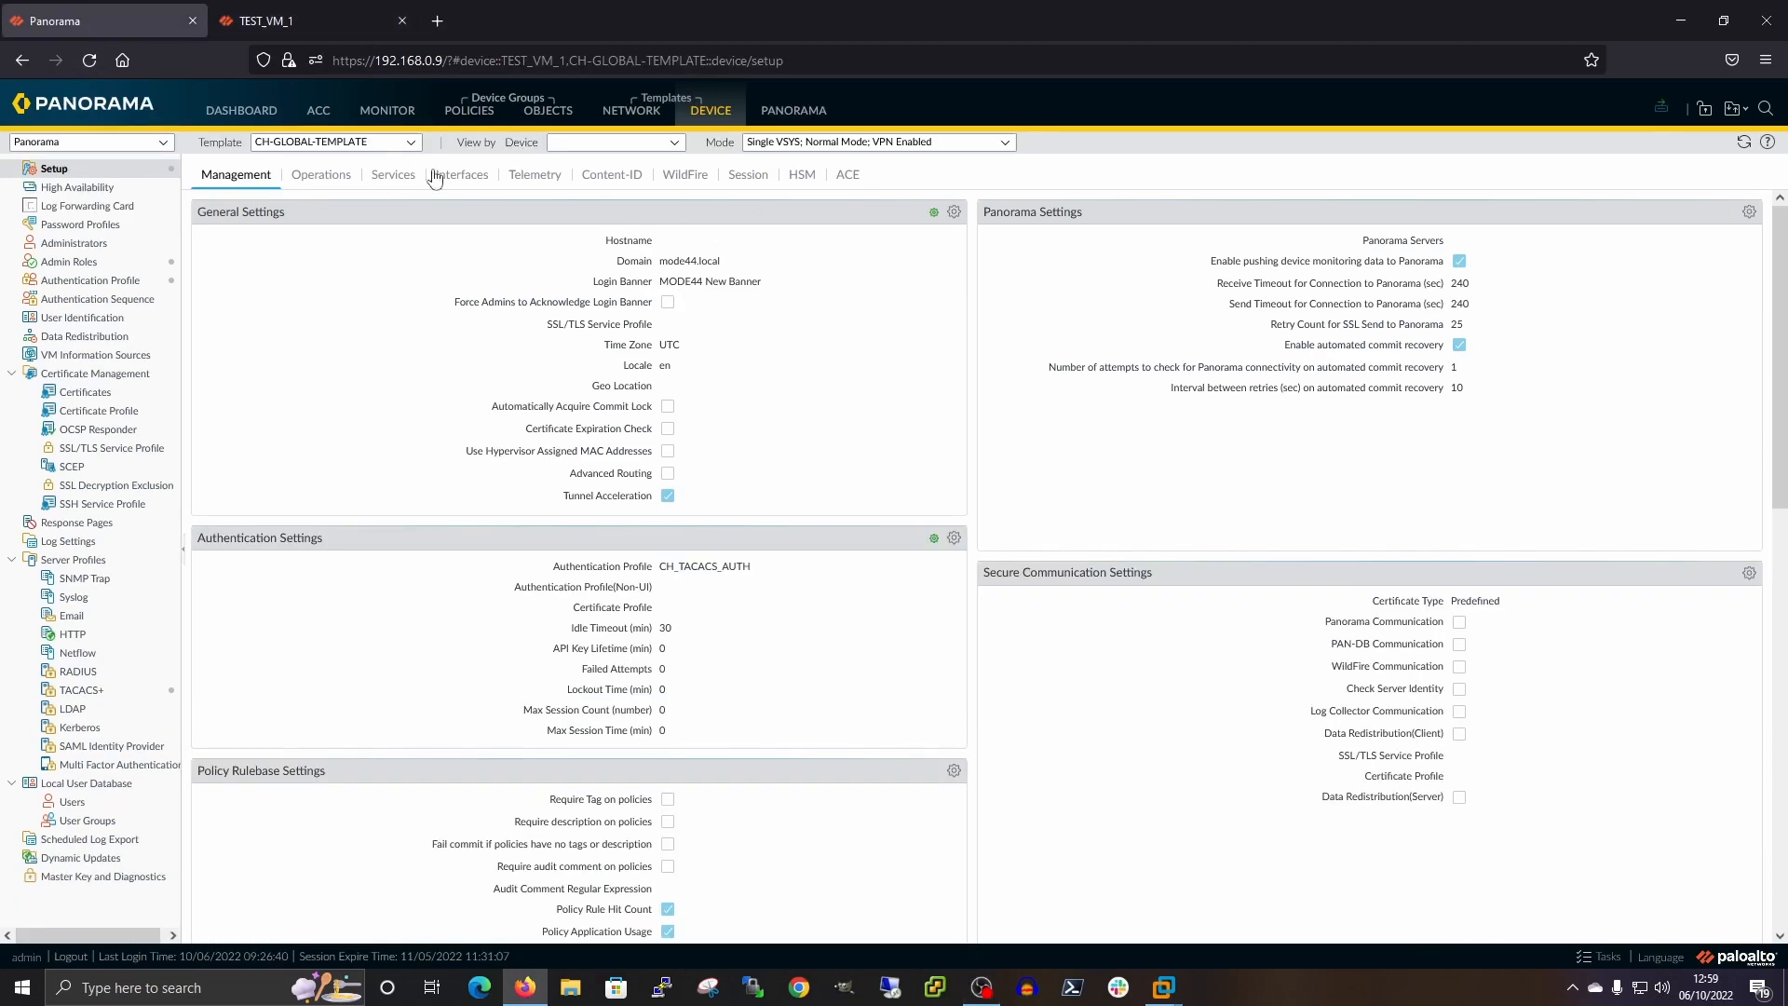
left_click(794, 124)
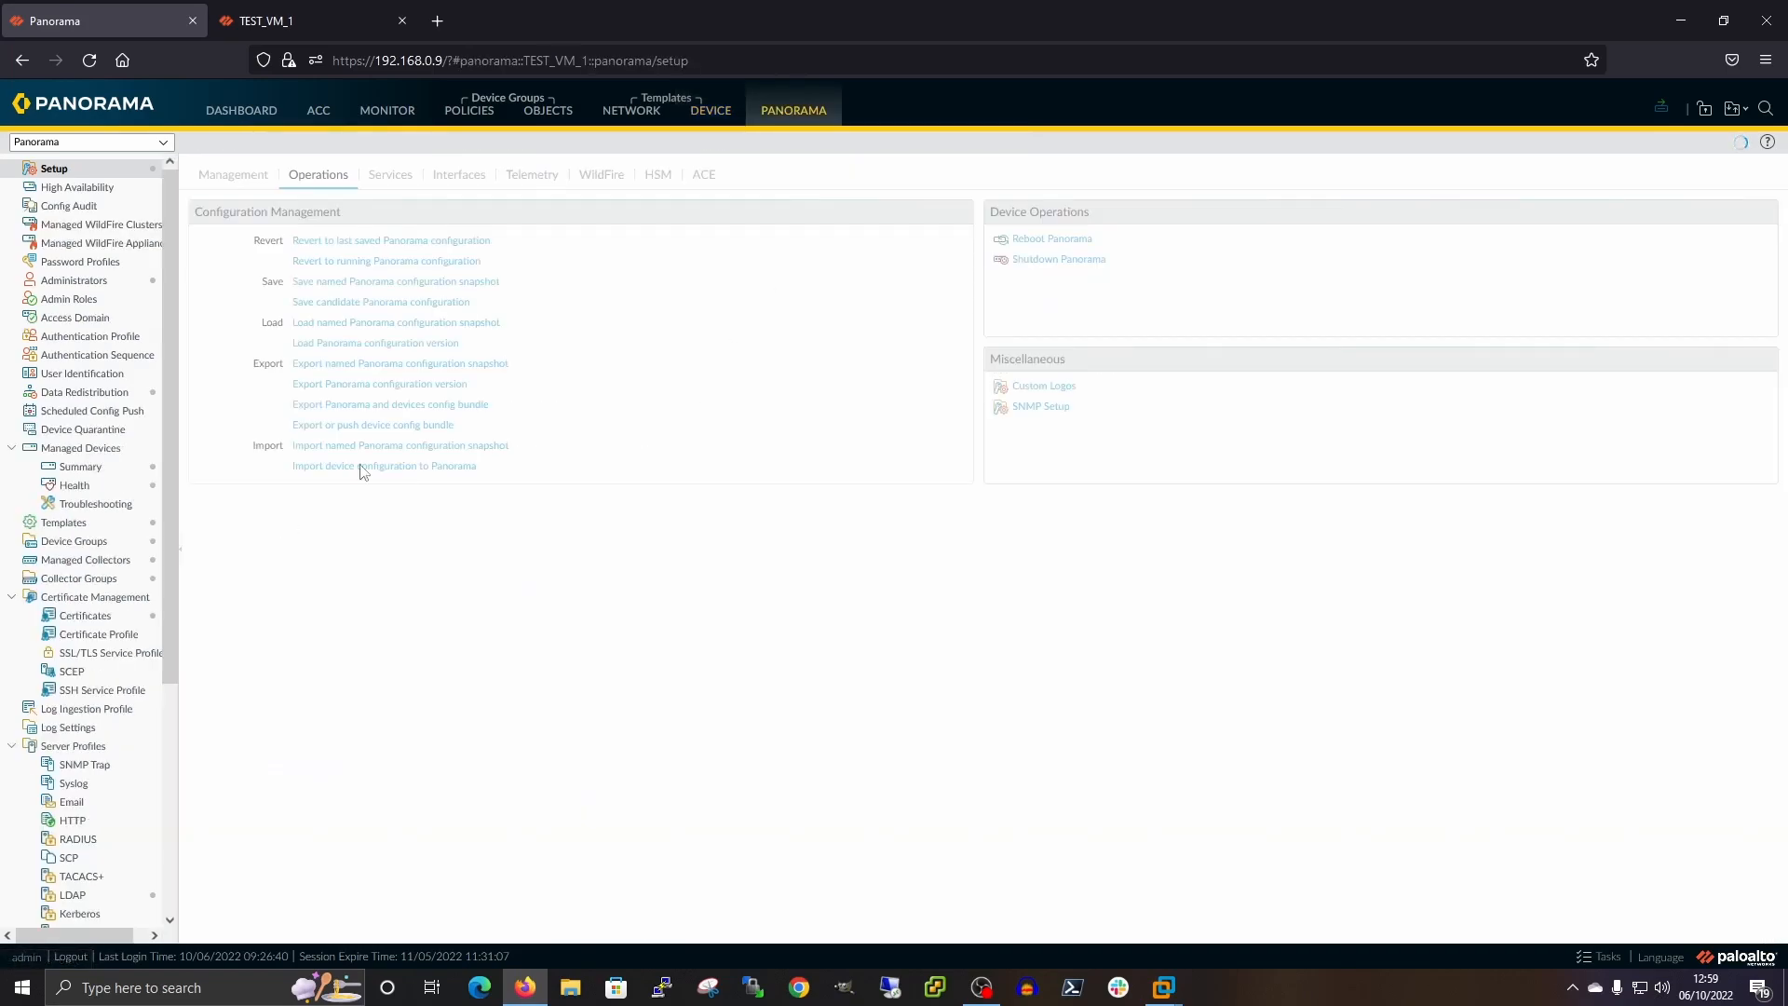
left_click(80, 467)
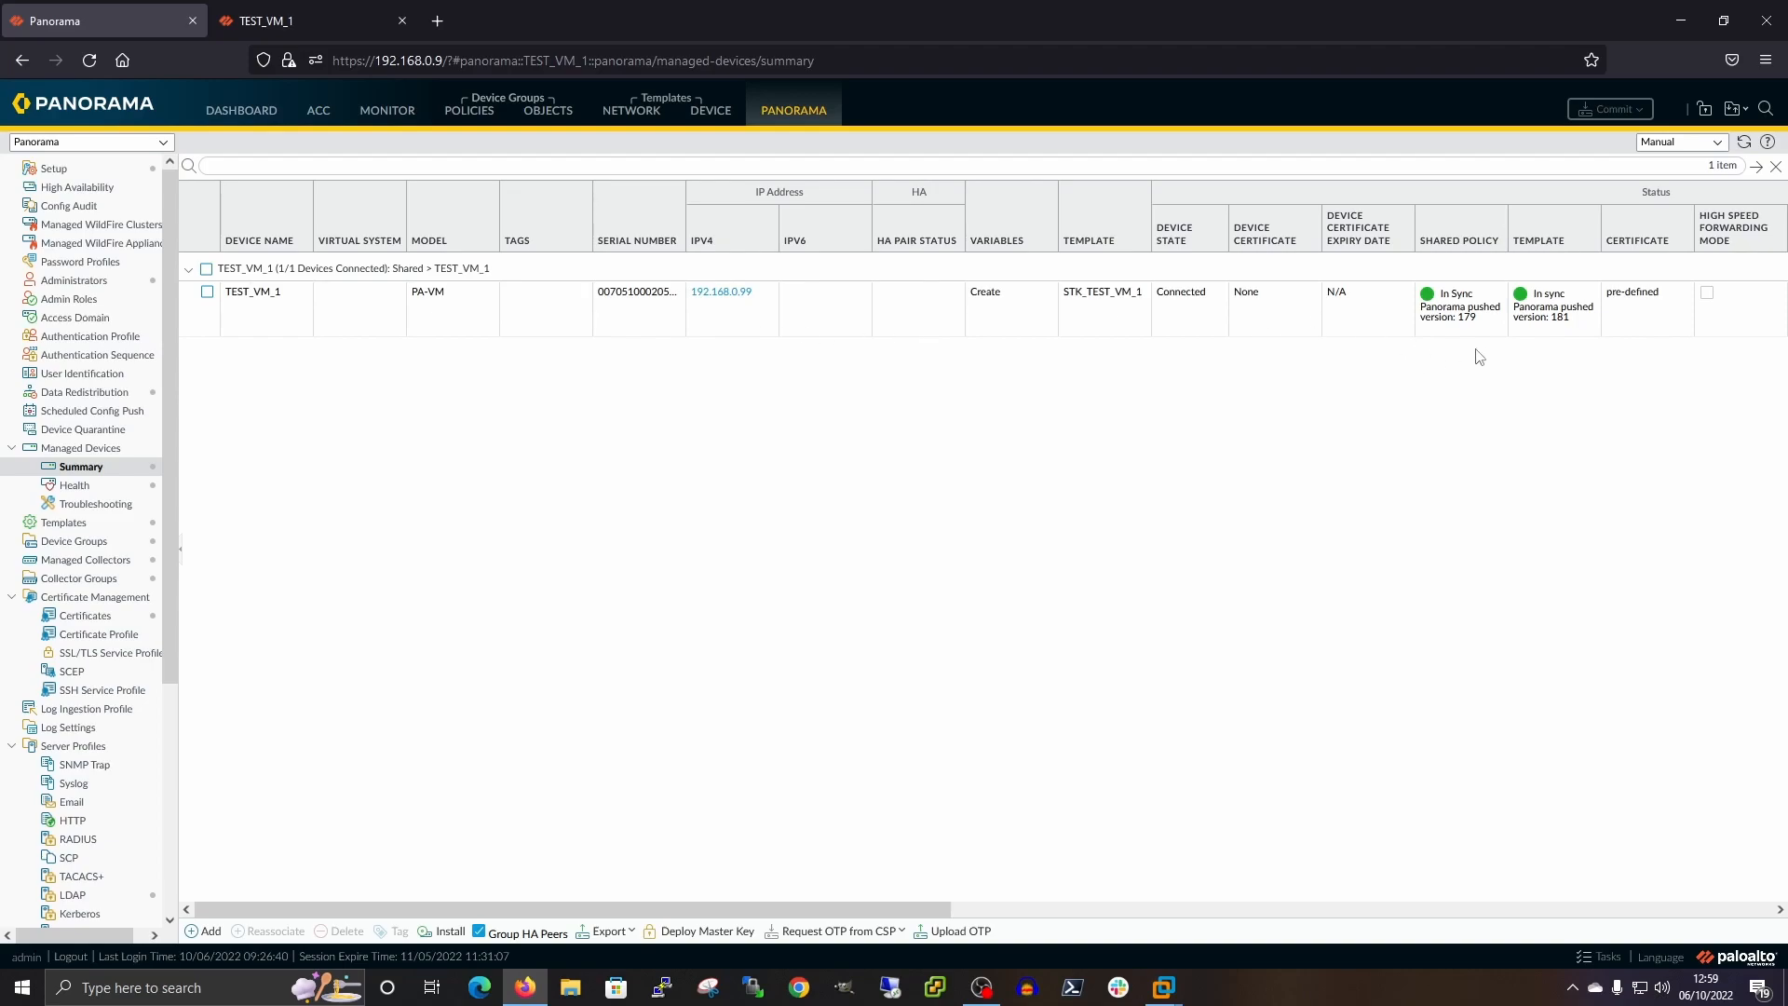
left_click(1745, 146)
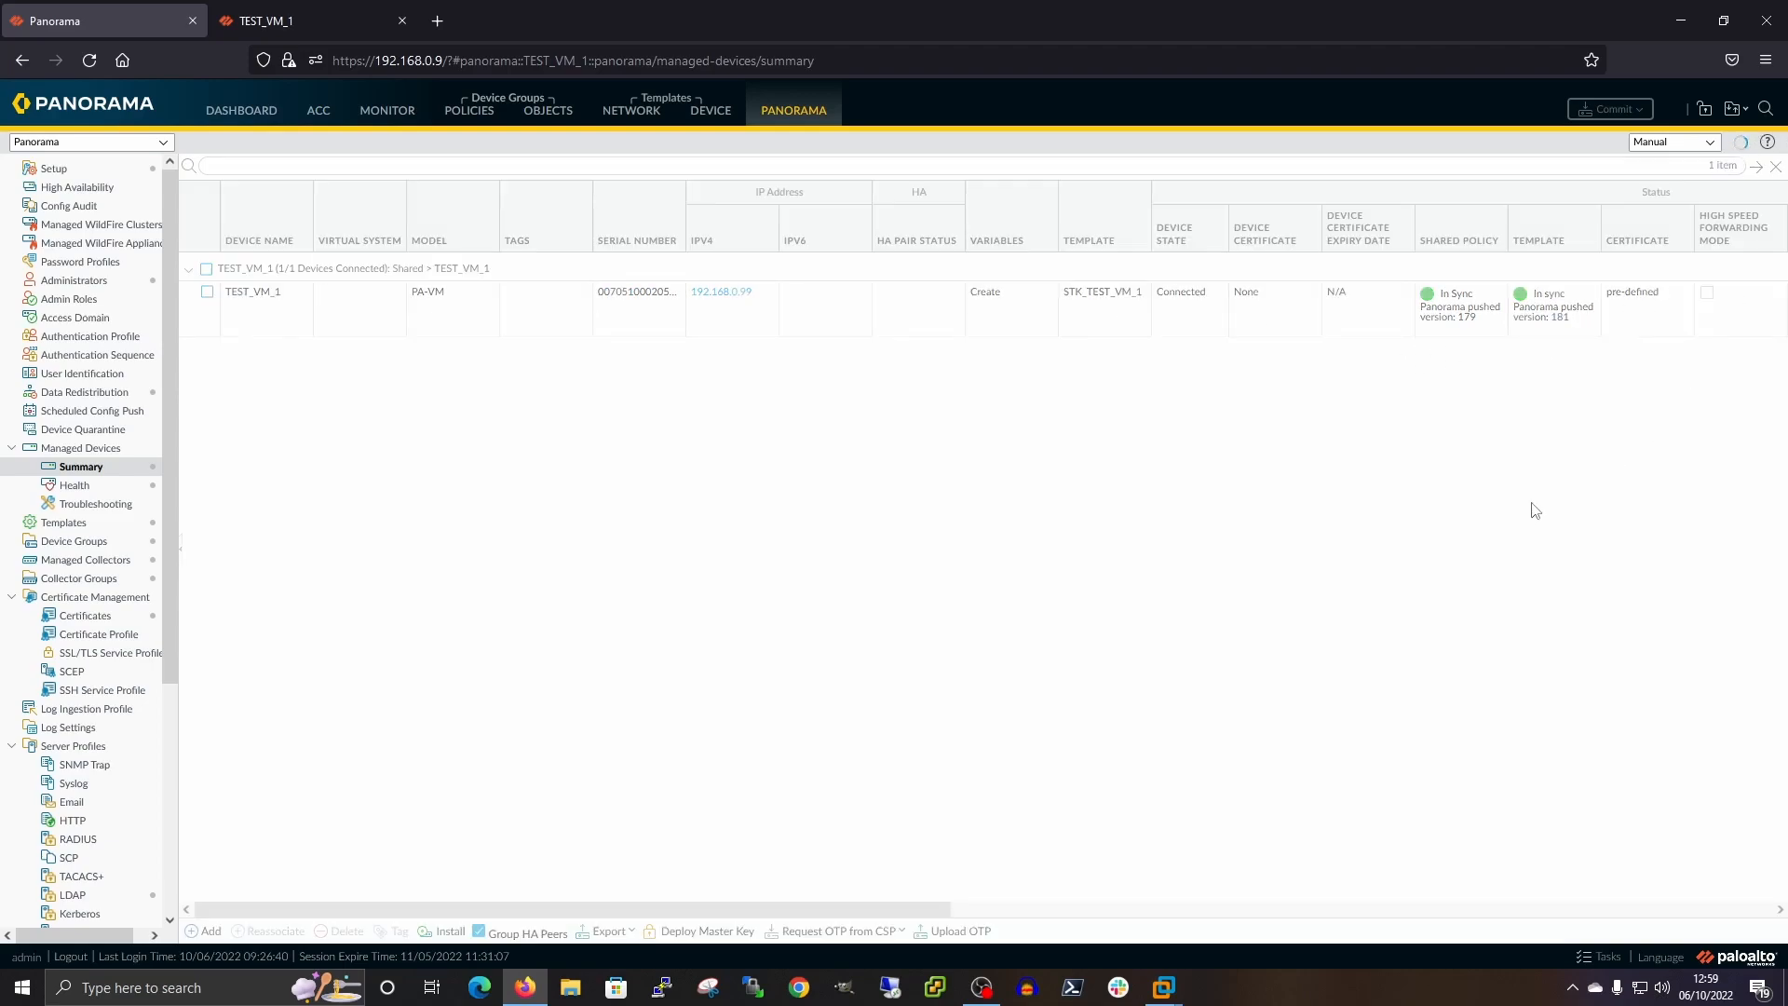
left_click(713, 117)
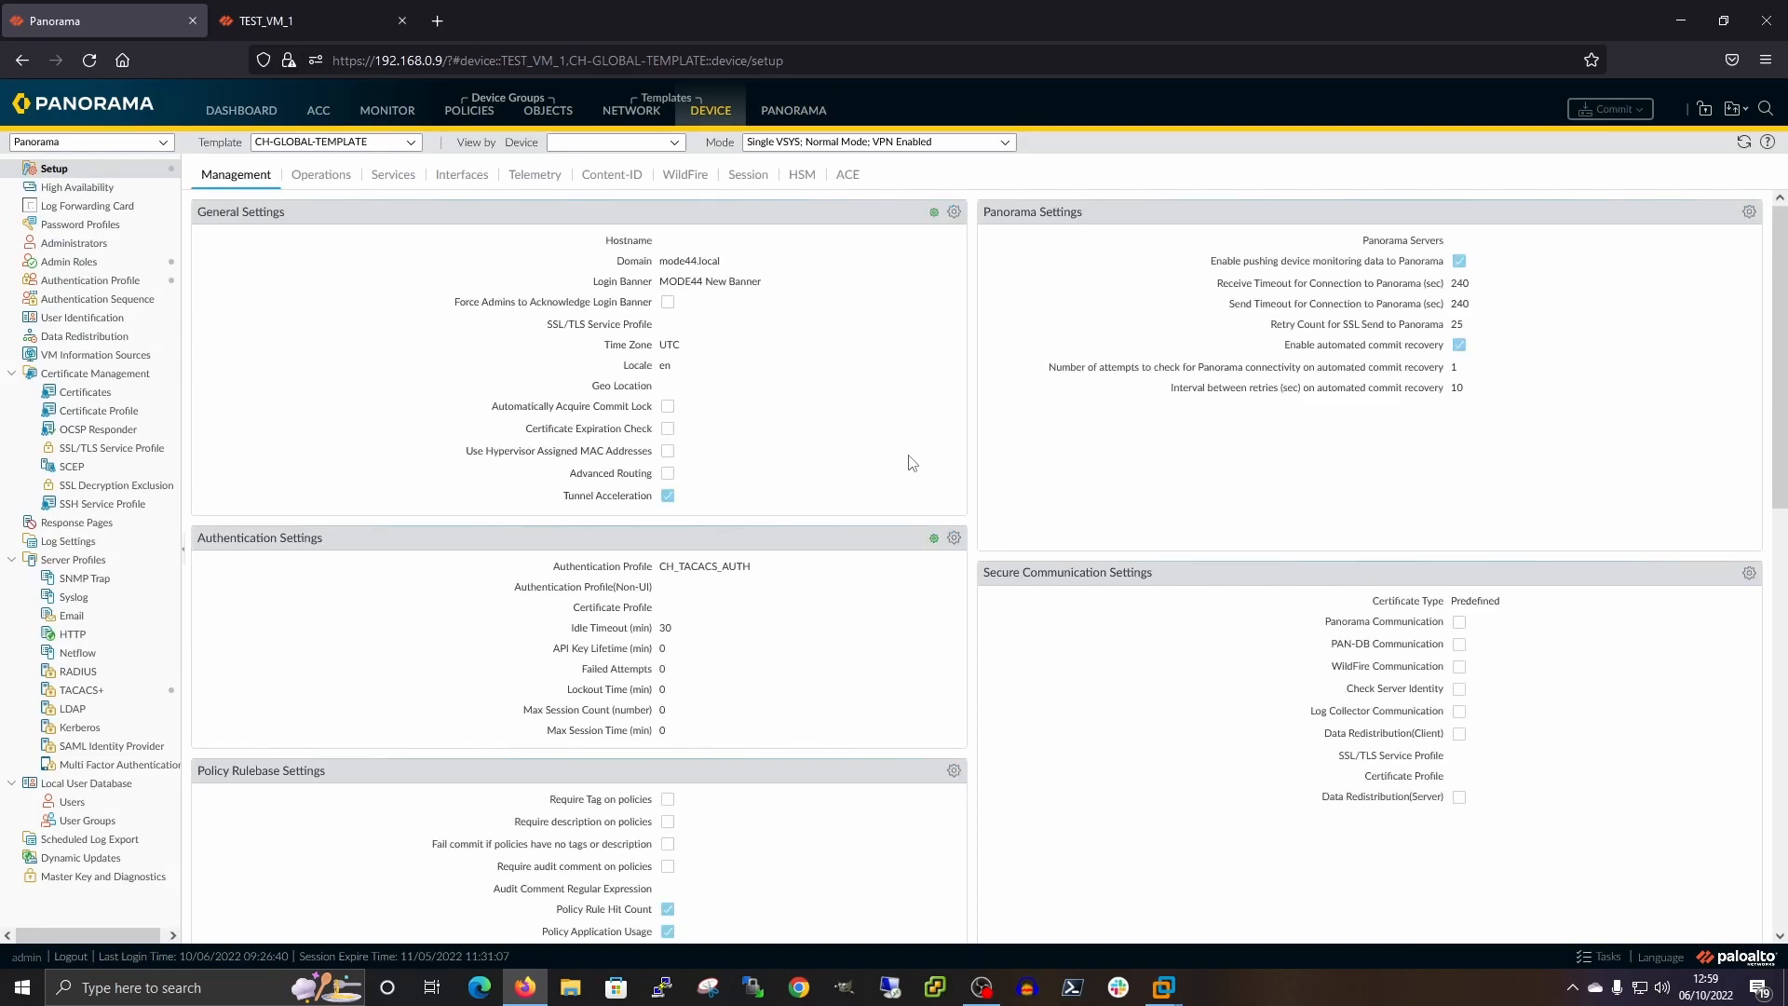
Change CH-GLOBAL-TEMPLATE's time zone from UTC to GMT, then go back to the TEST_VM_1 tab
left_click(954, 213)
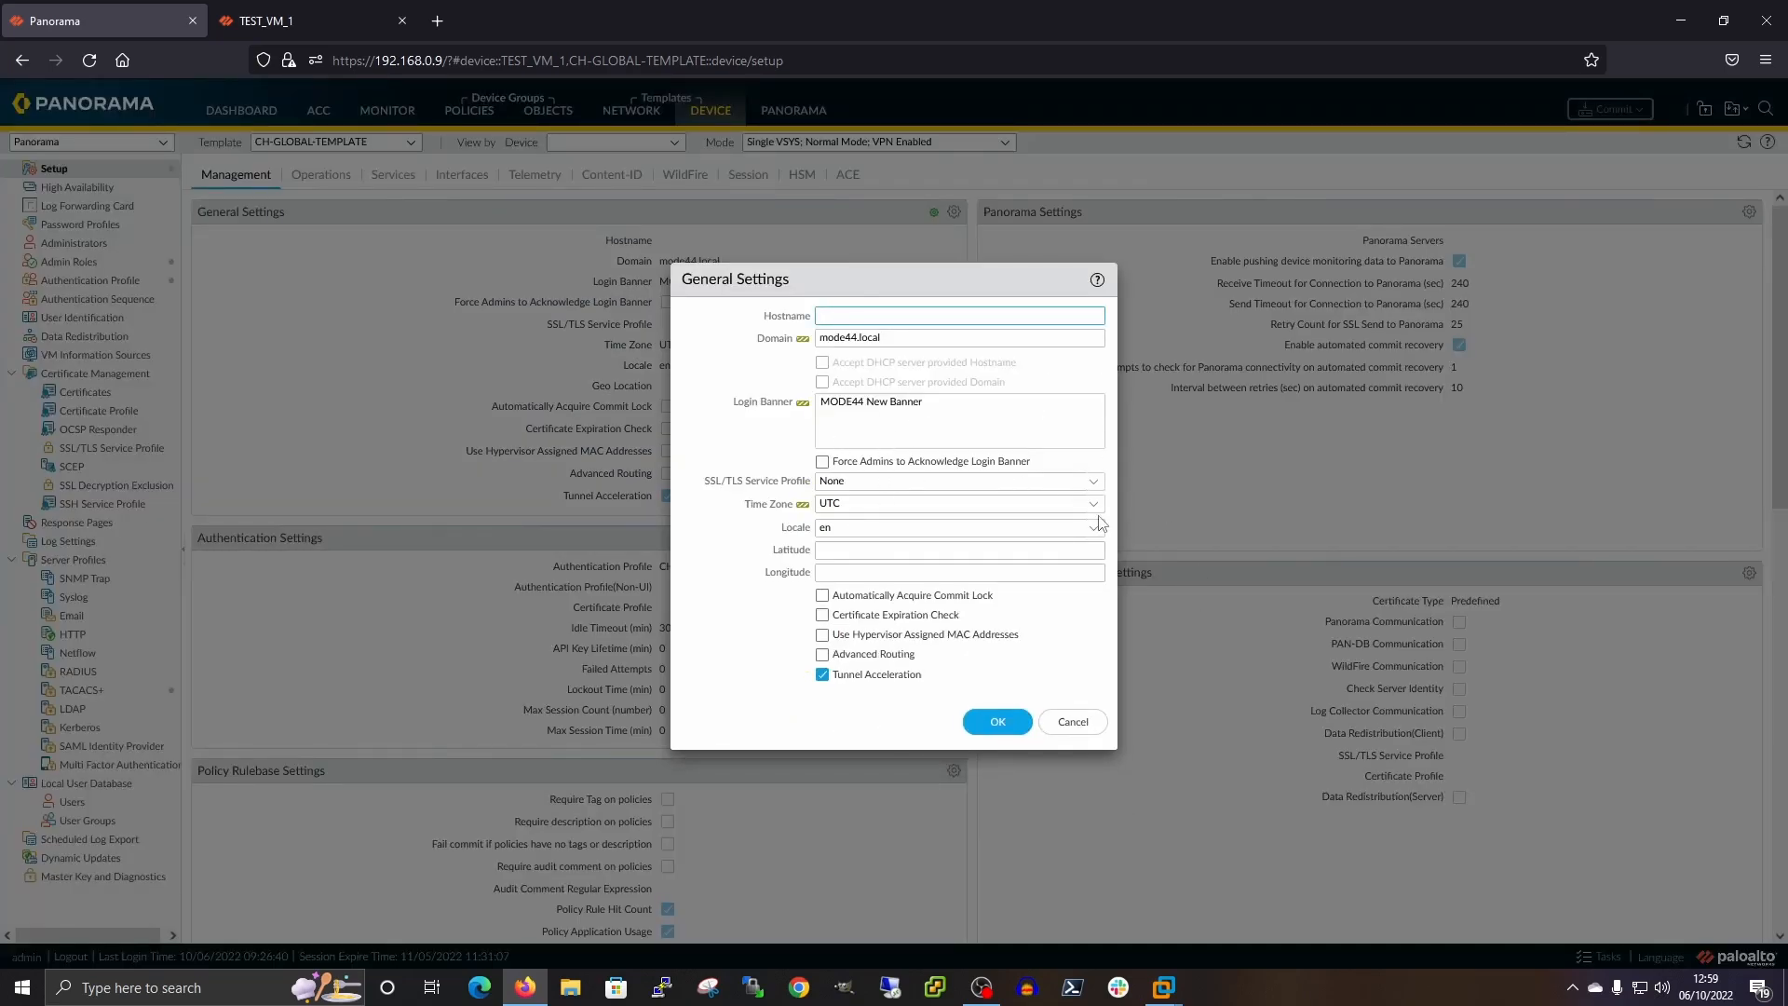
left_click(965, 505)
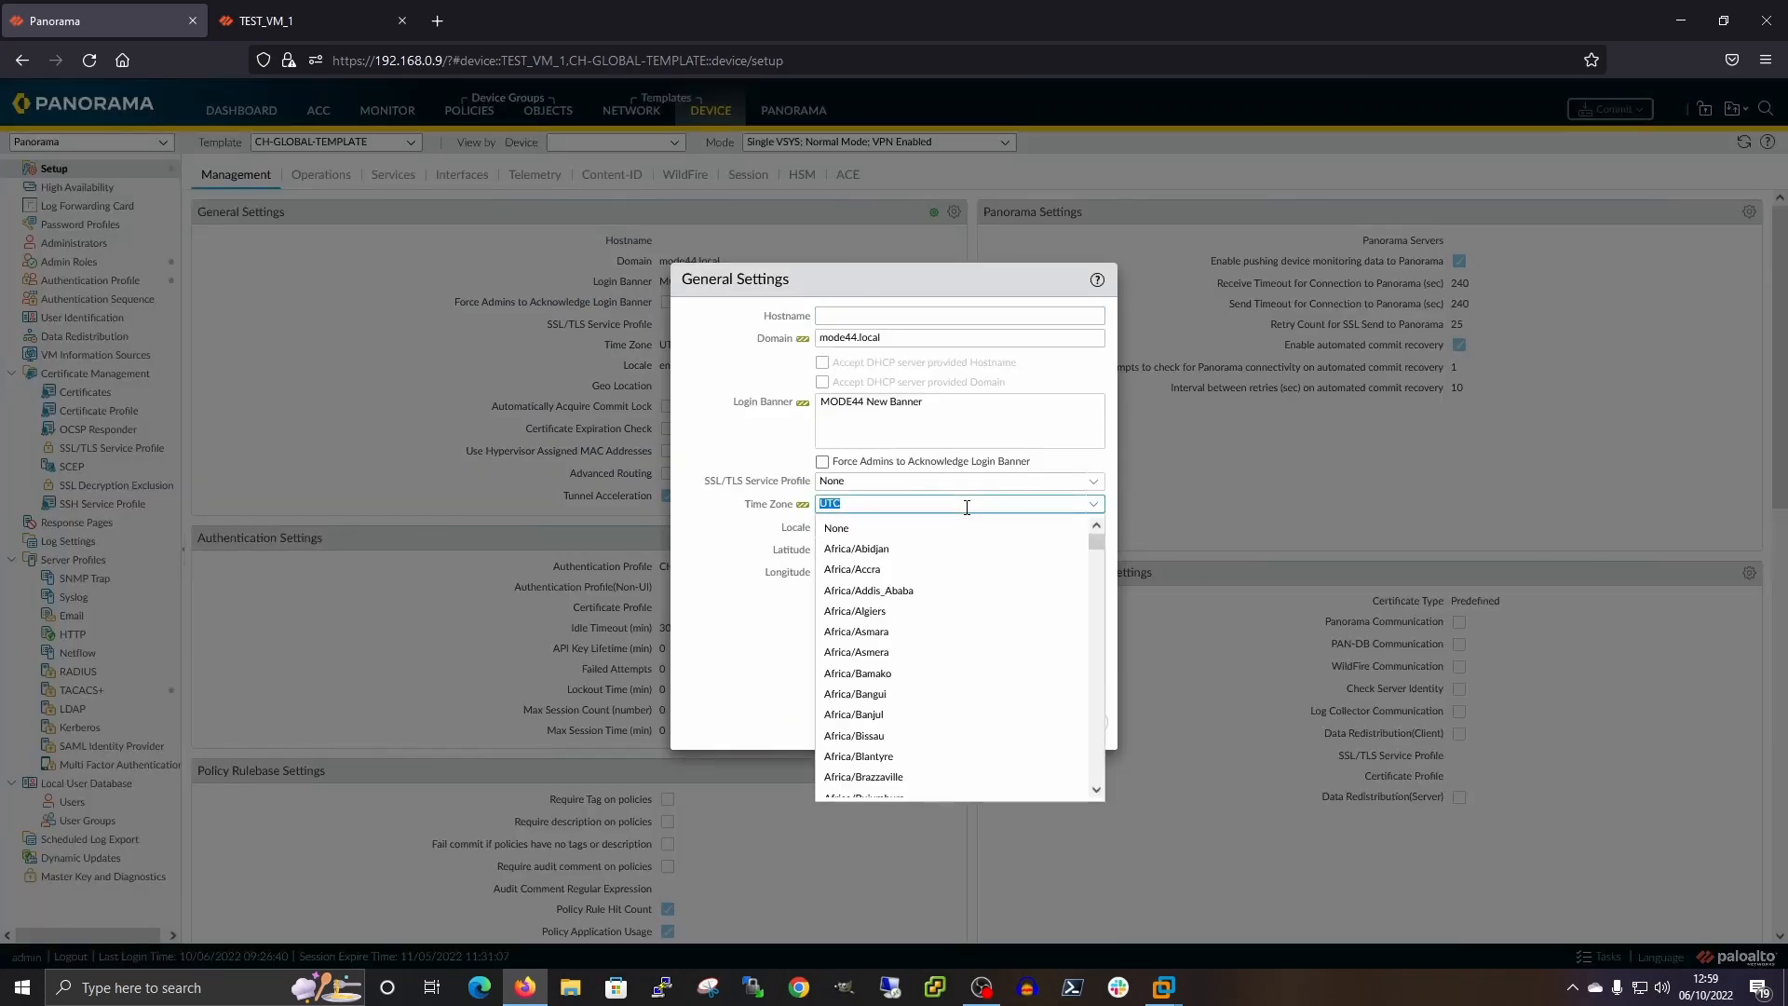
type("gmt")
left_click(907, 527)
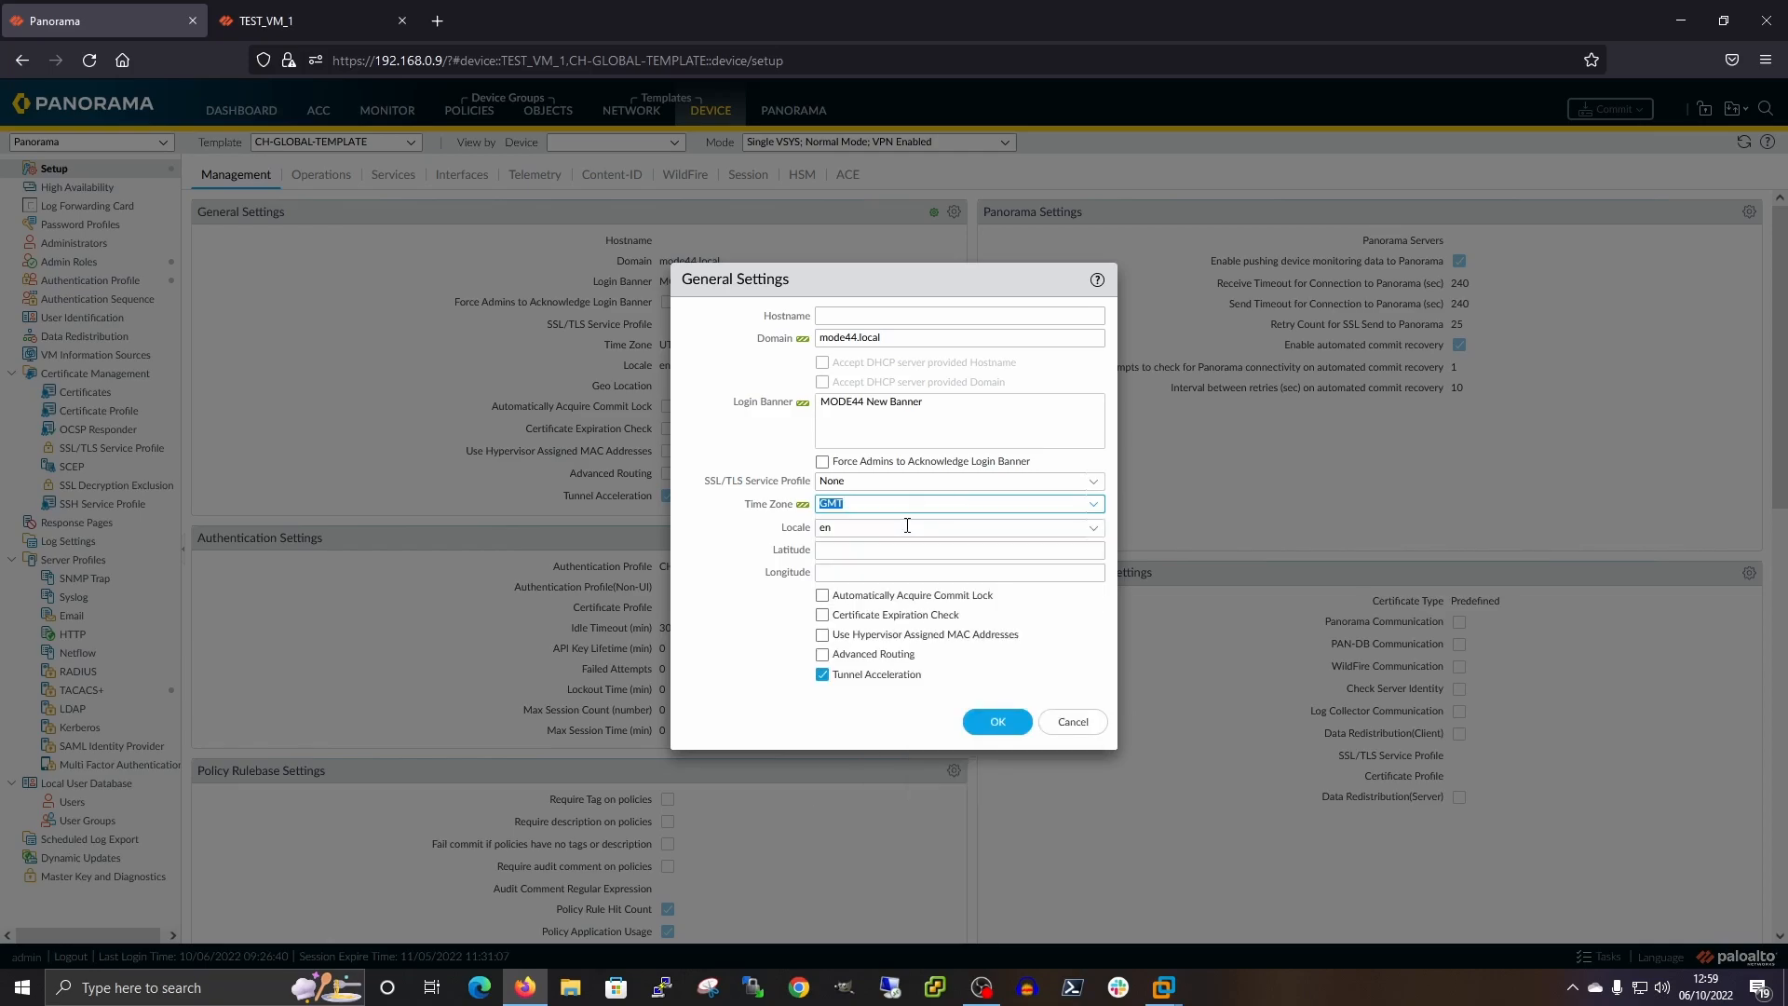
left_click(995, 723)
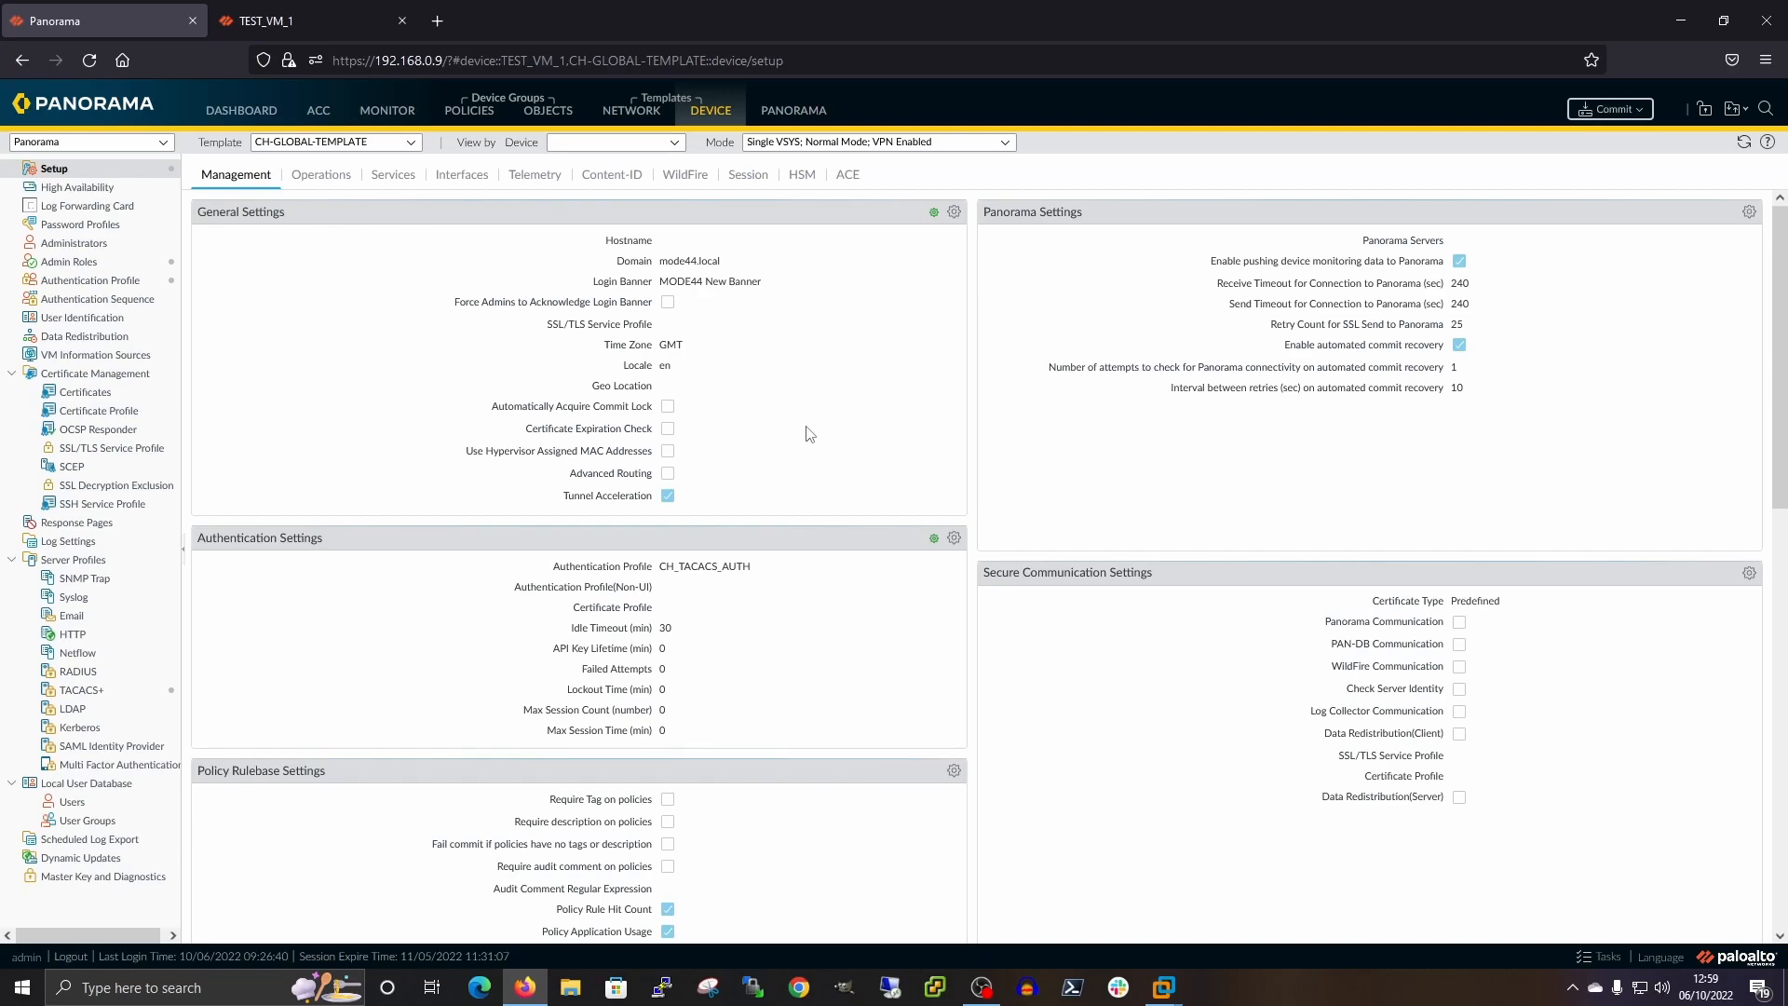
left_click(270, 28)
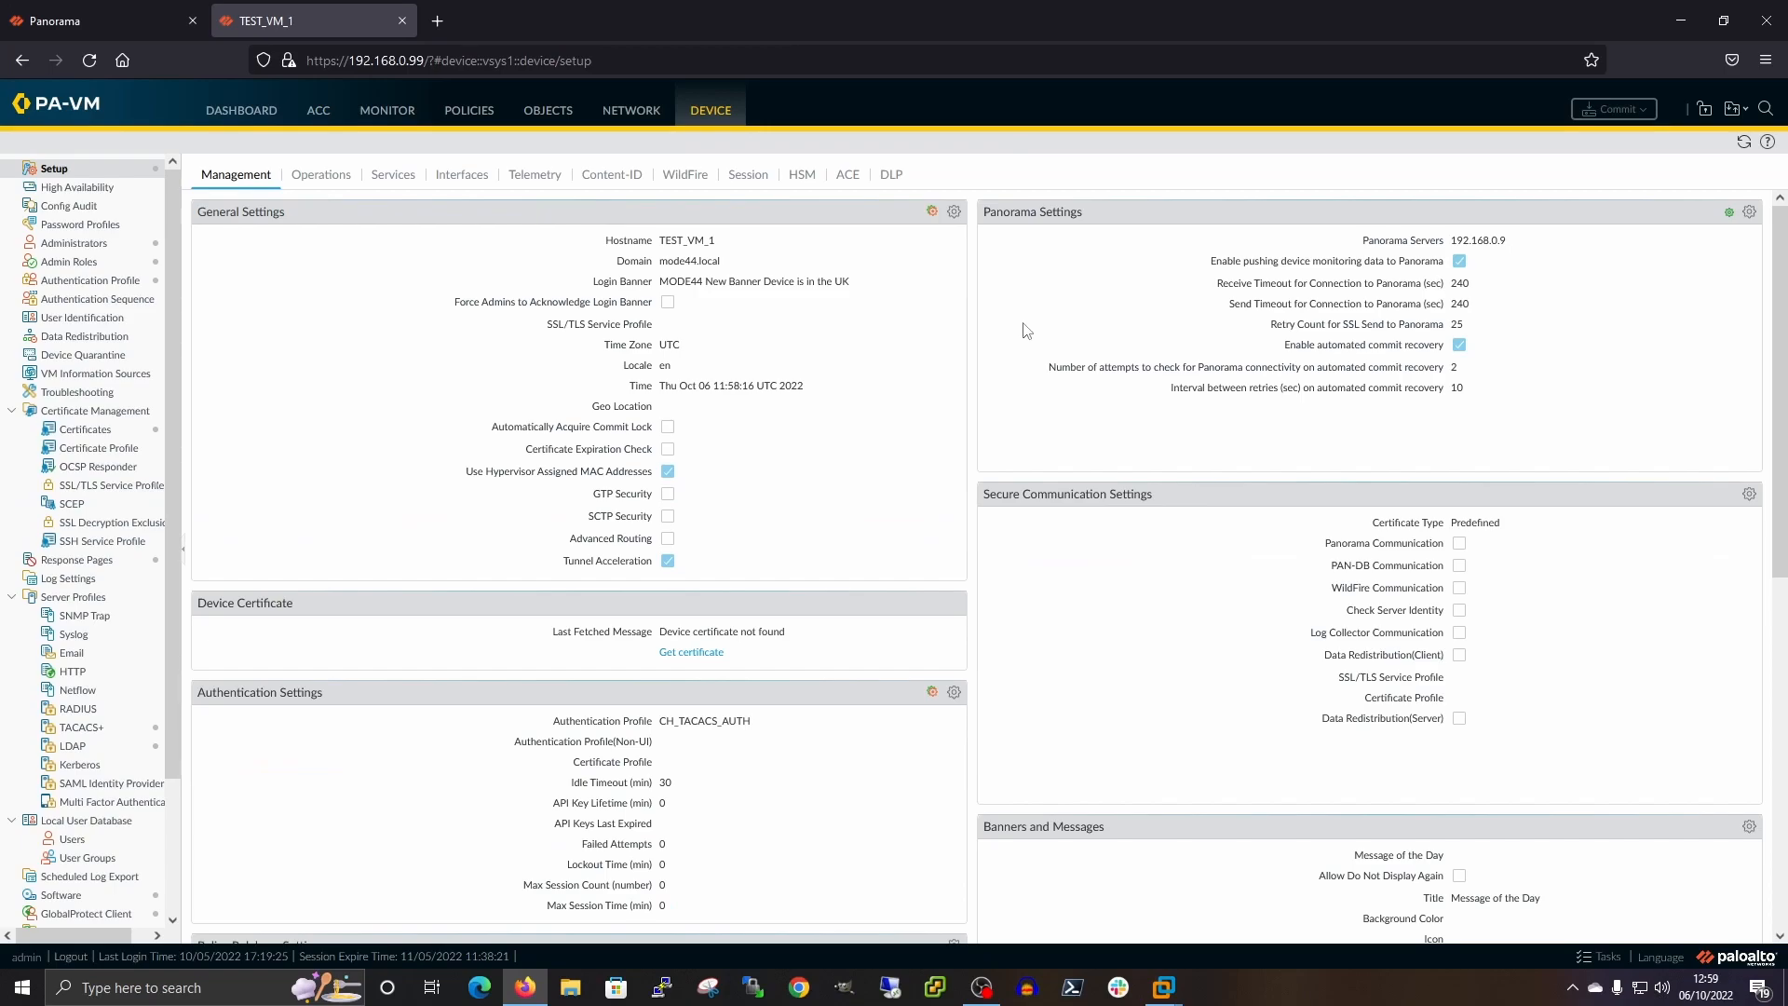
Inspect TEST_VM_1's template-locked time zone in General Settings without changes, then return to Panorama
left_click(953, 212)
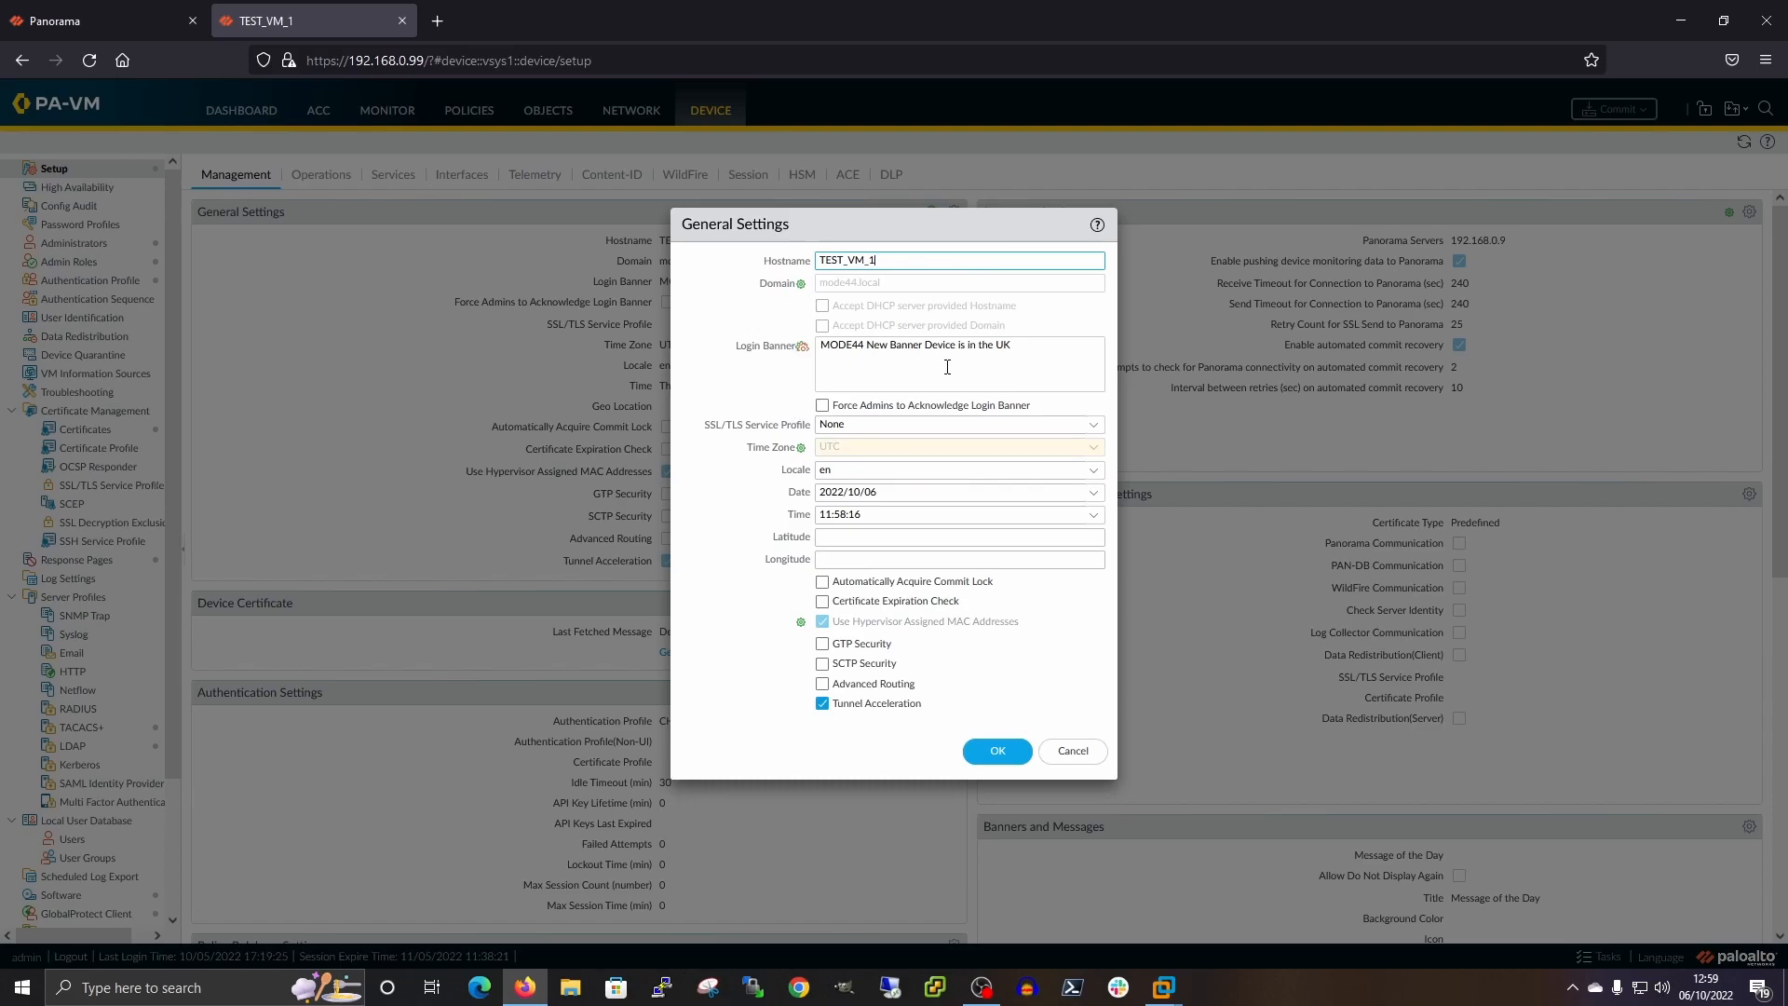
left_click(1071, 752)
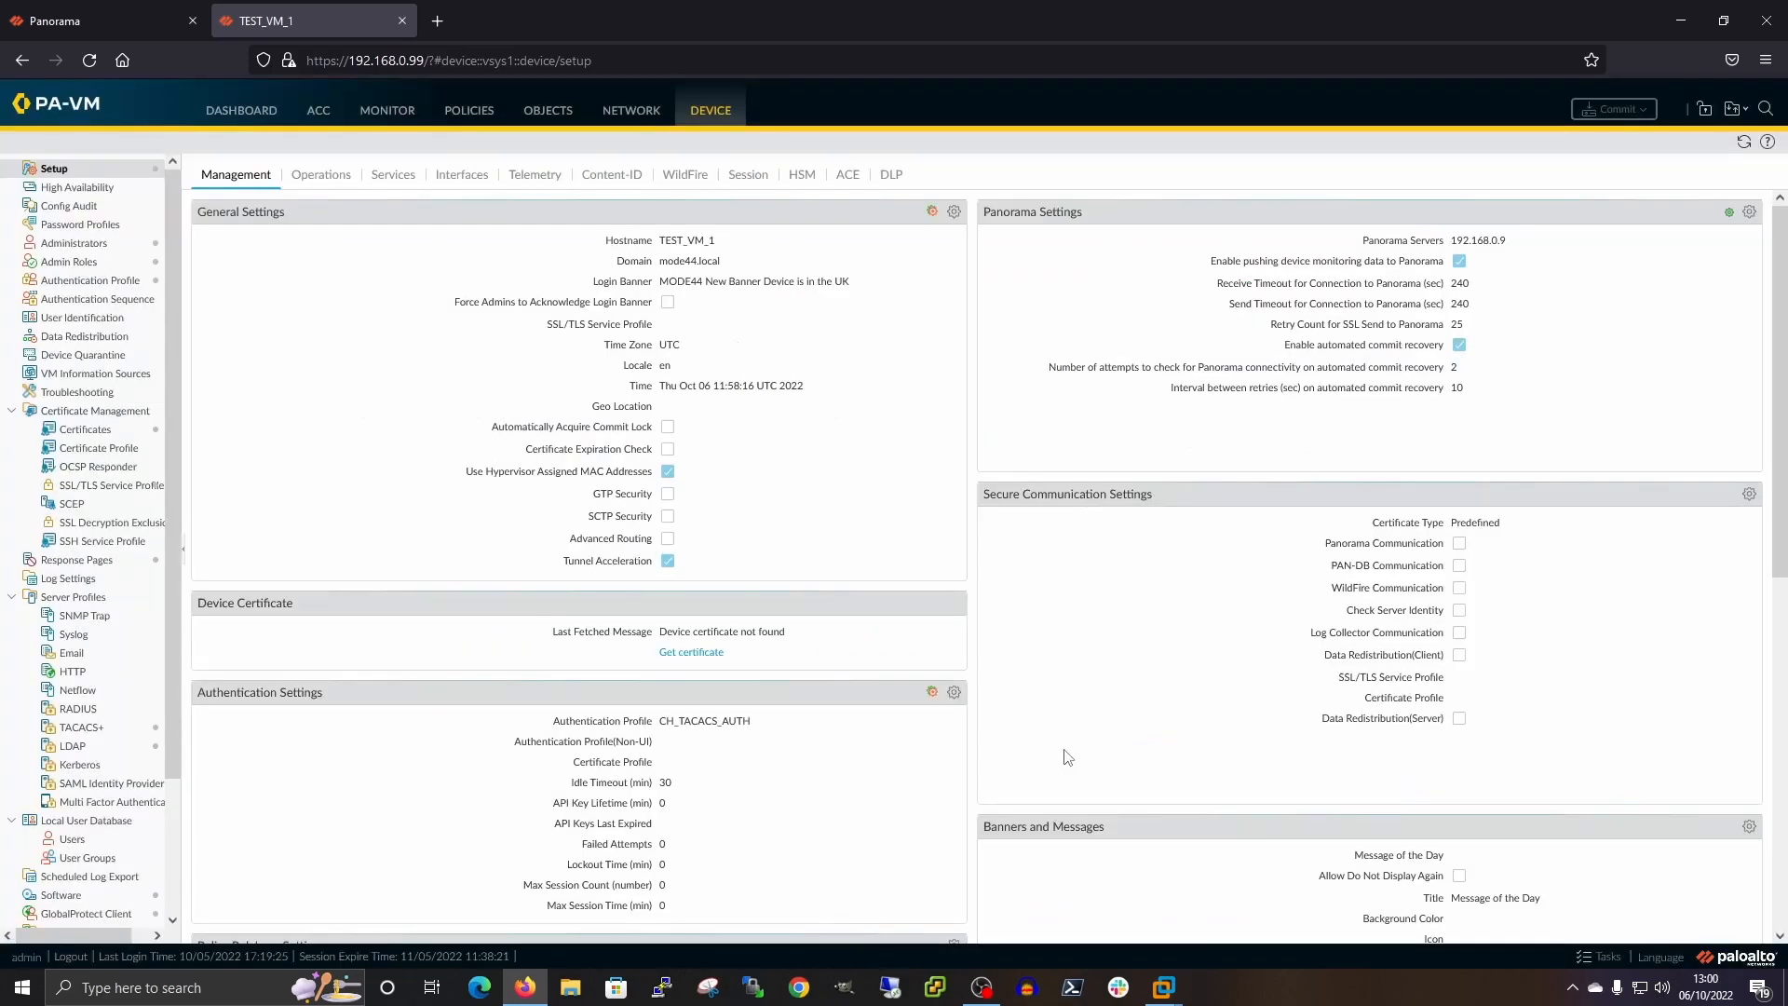
left_click(112, 19)
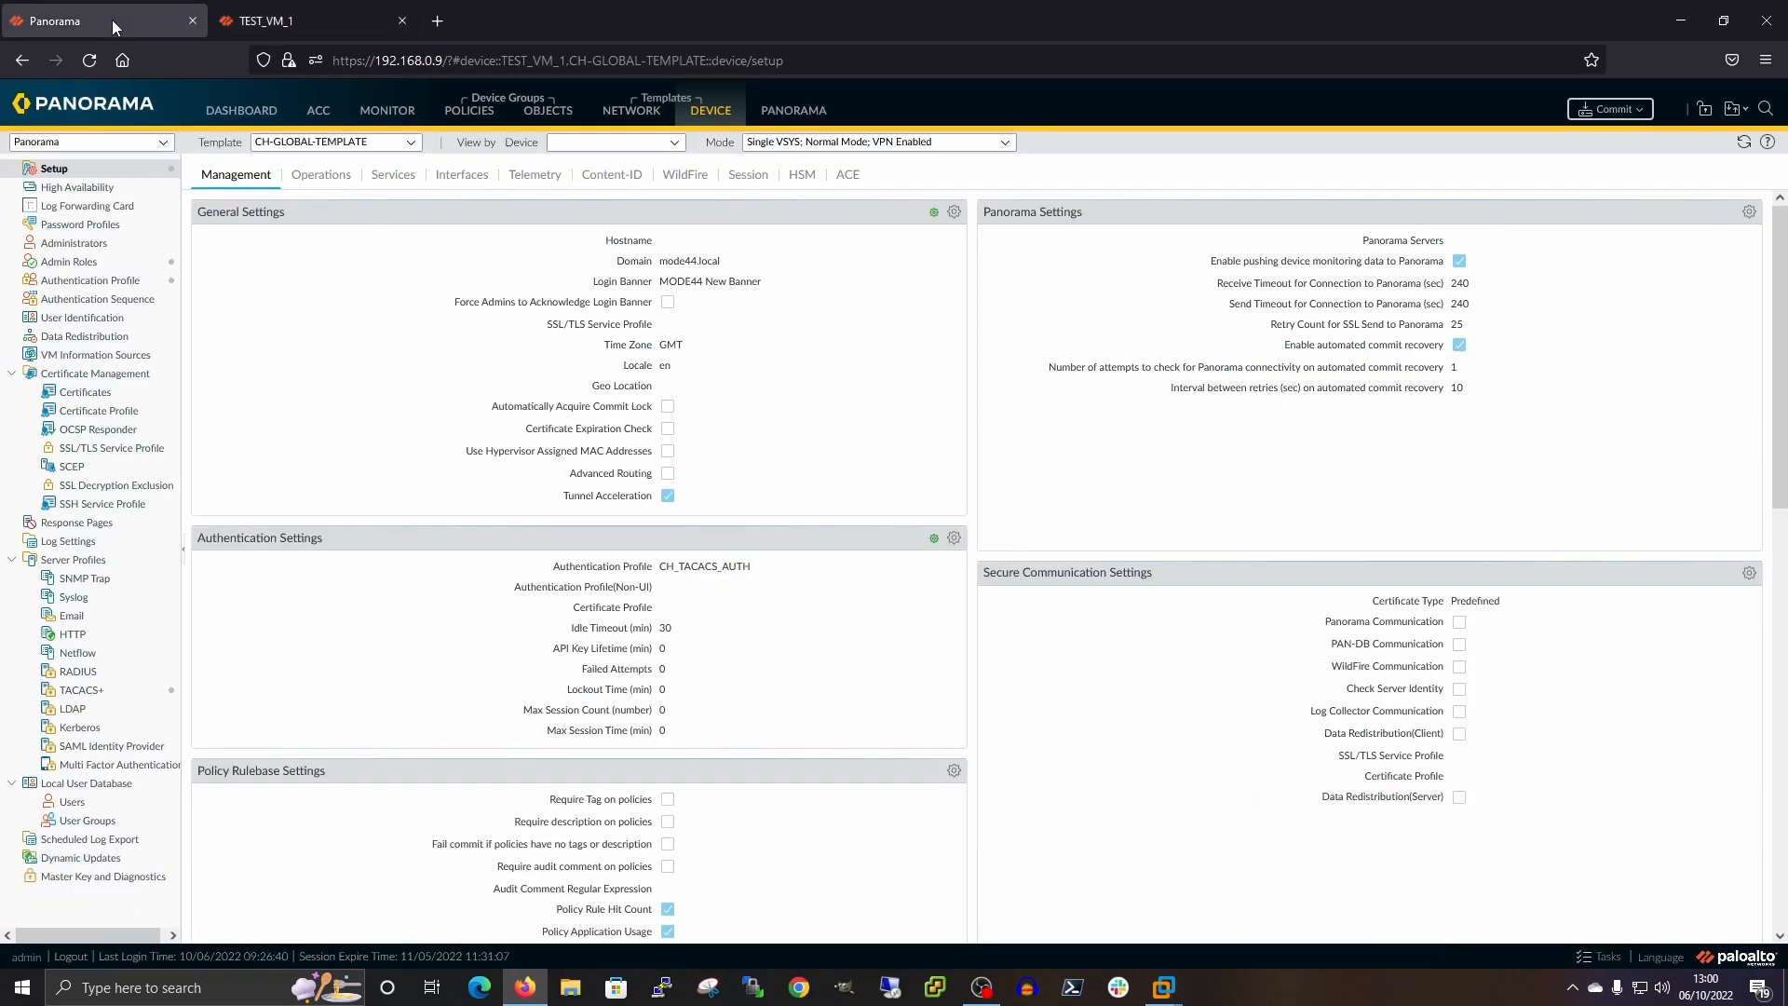
Commit and push the GMT time zone change to TEST_VM_1, then bring up Task Manager
left_click(1632, 110)
left_click(1610, 172)
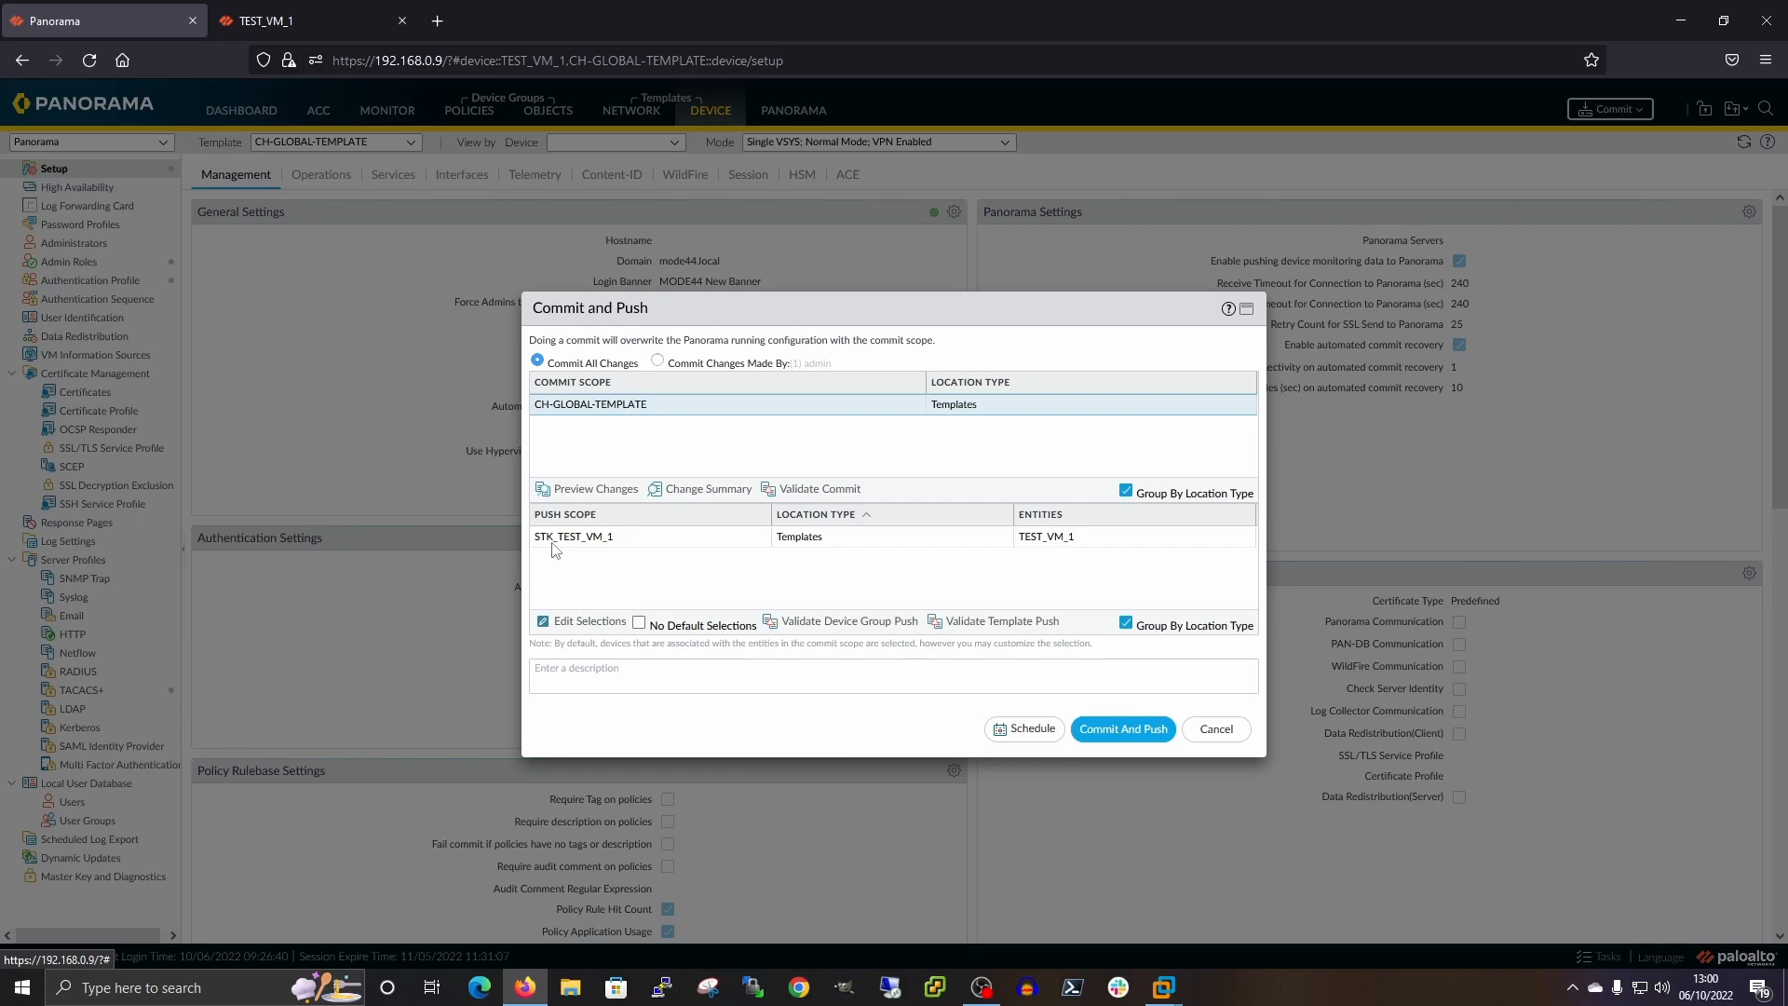
left_click(1127, 730)
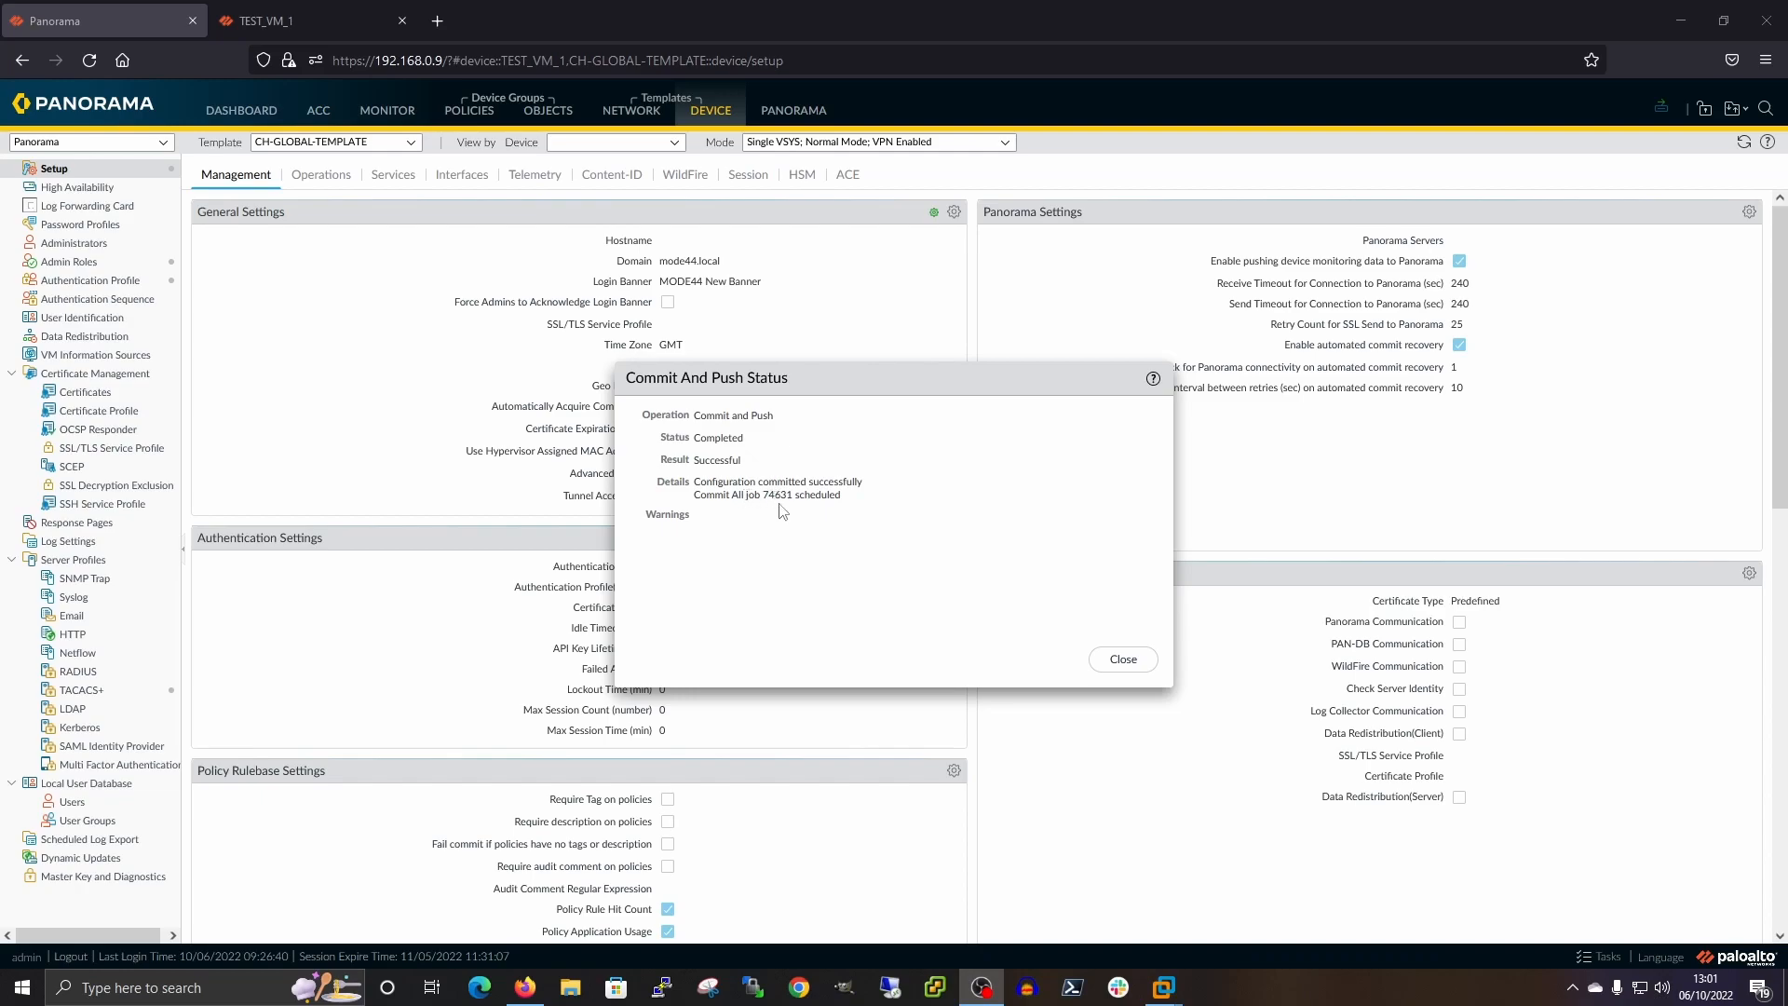
left_click(1124, 658)
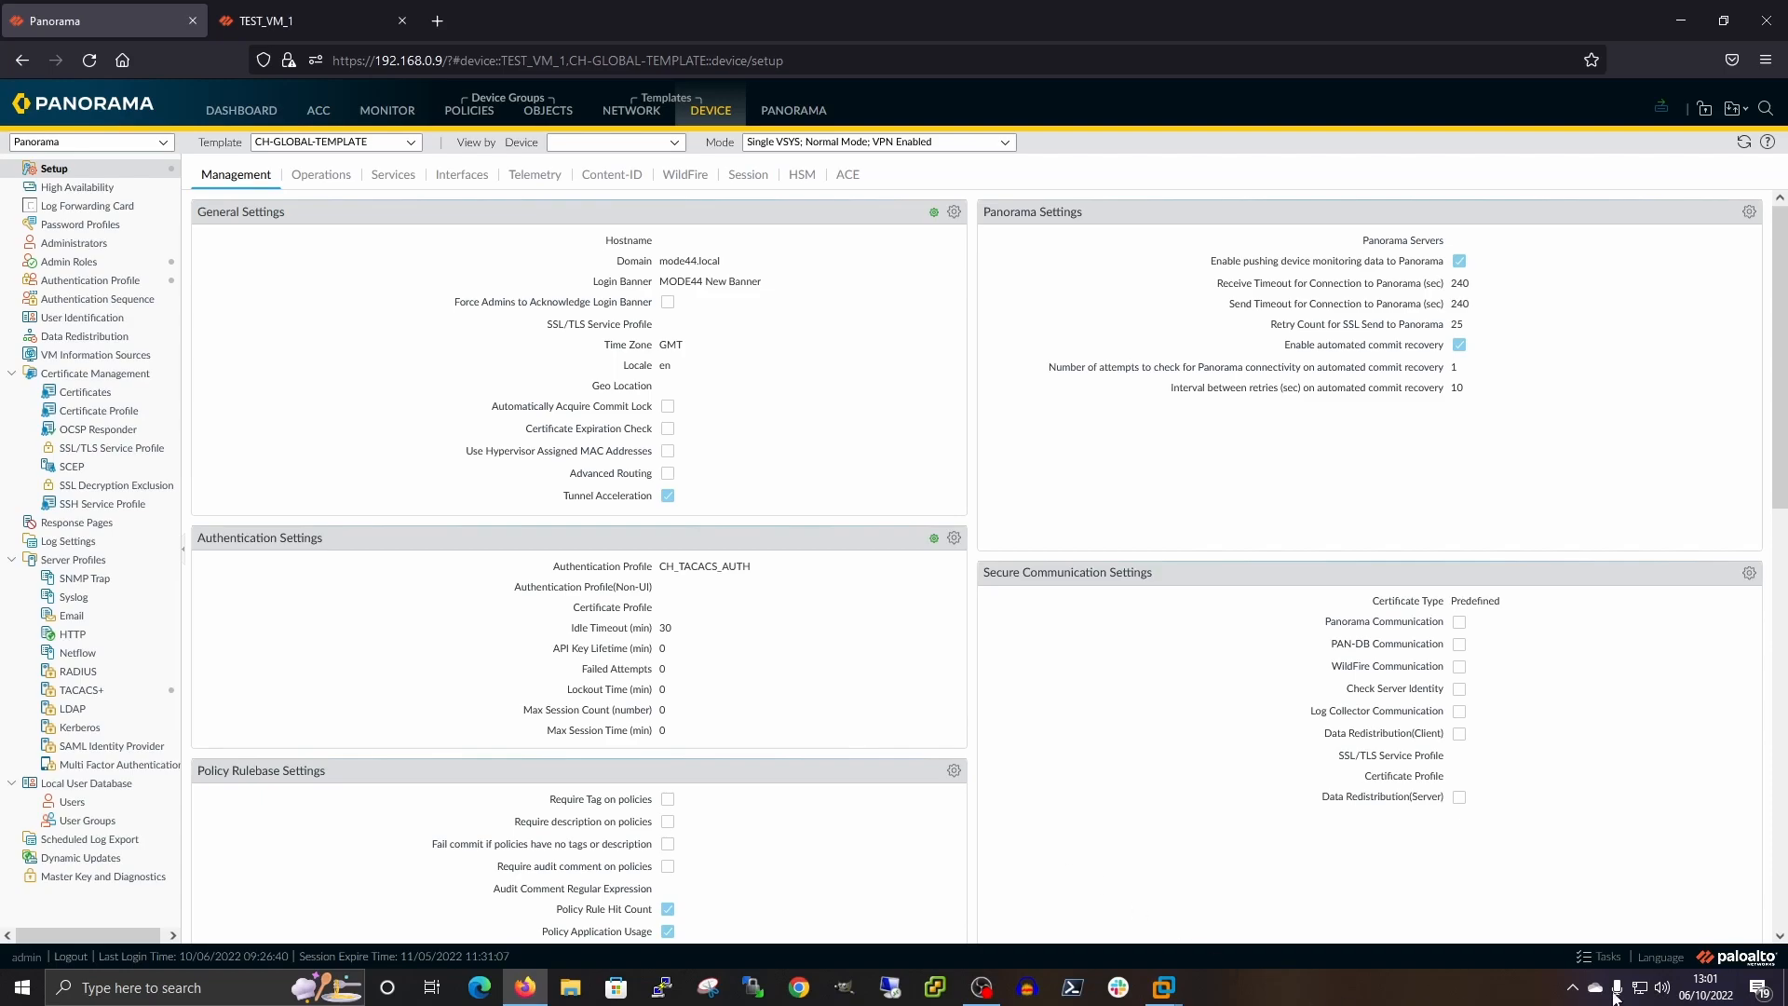
left_click(1606, 954)
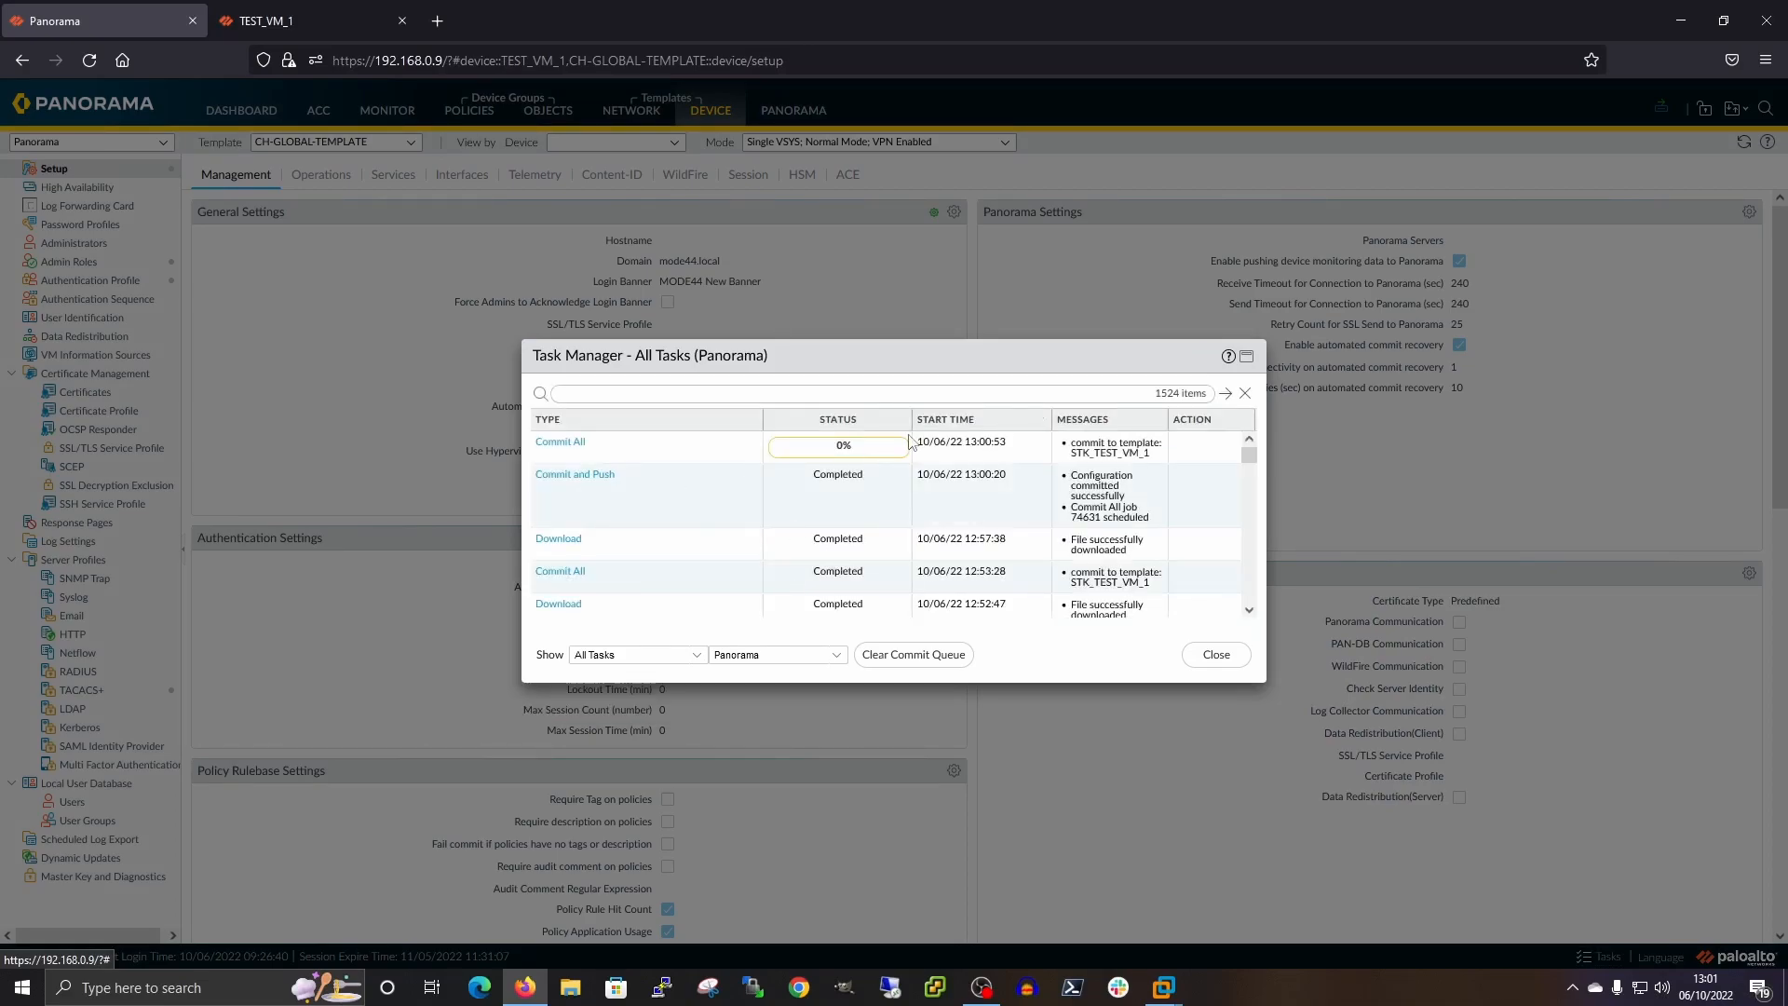
Check the STK_TEST_VM_1 Commit All job status reporting config sent to TEST_VM_1, then close both windows
left_click(560, 443)
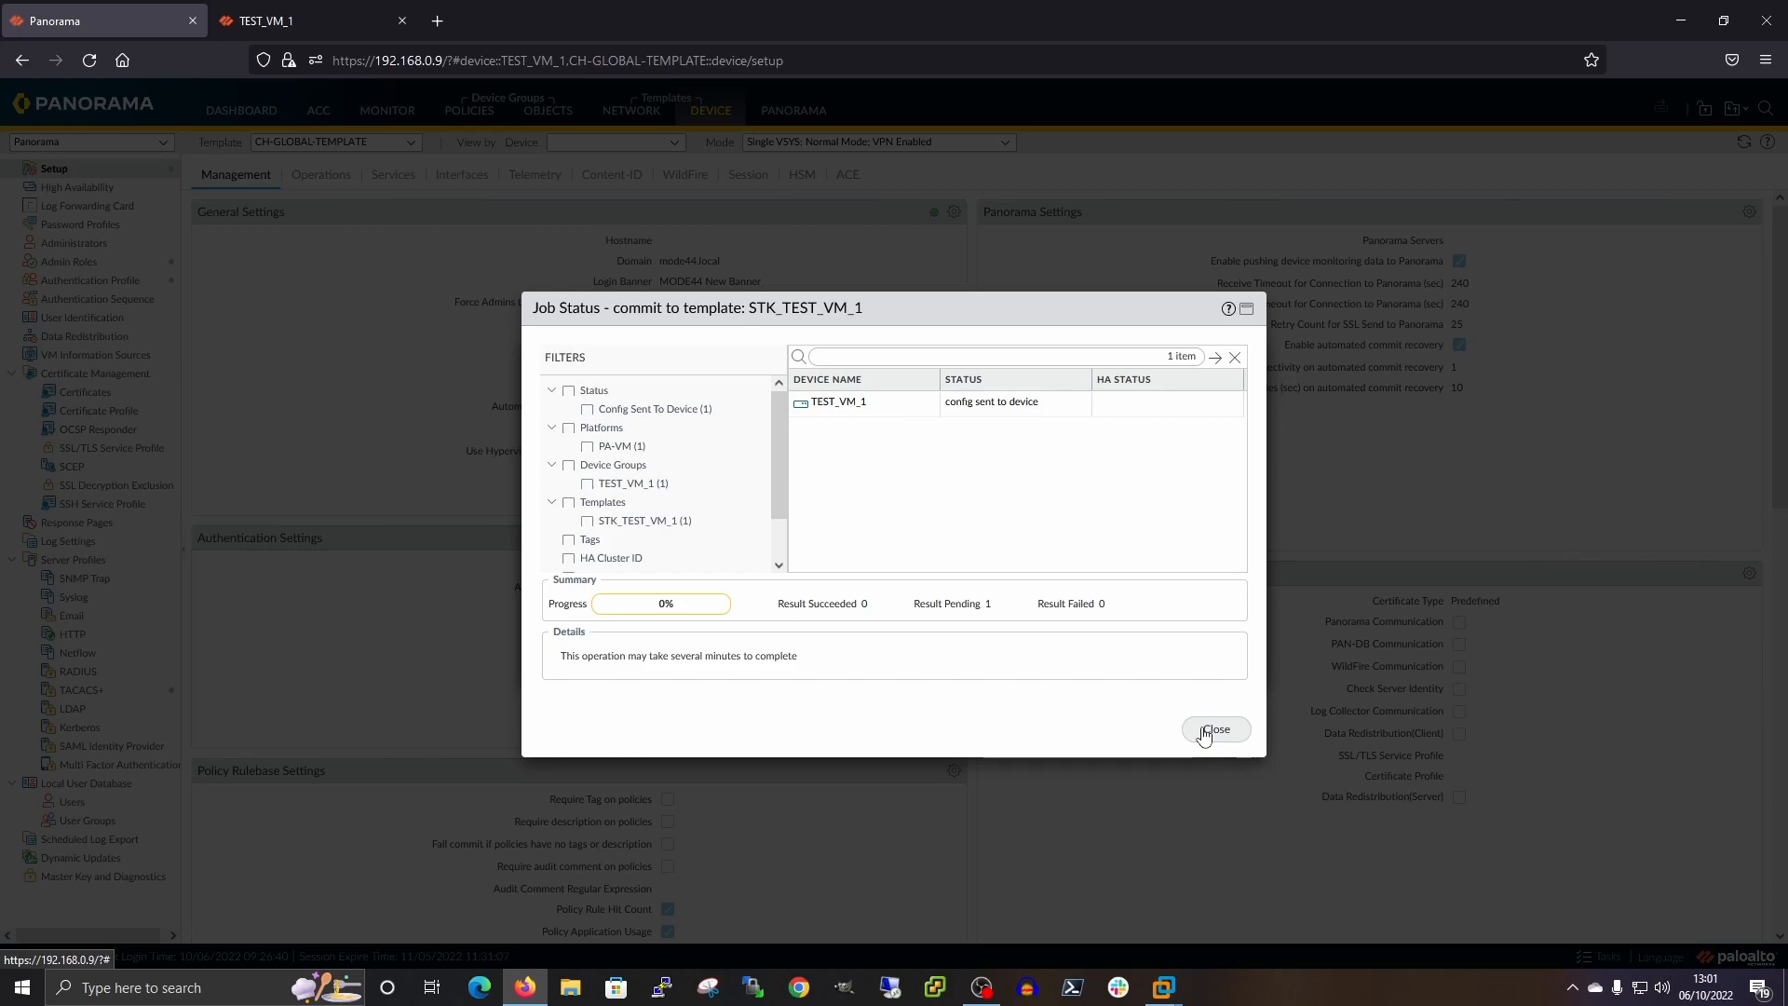
left_click(1203, 731)
left_click(1216, 650)
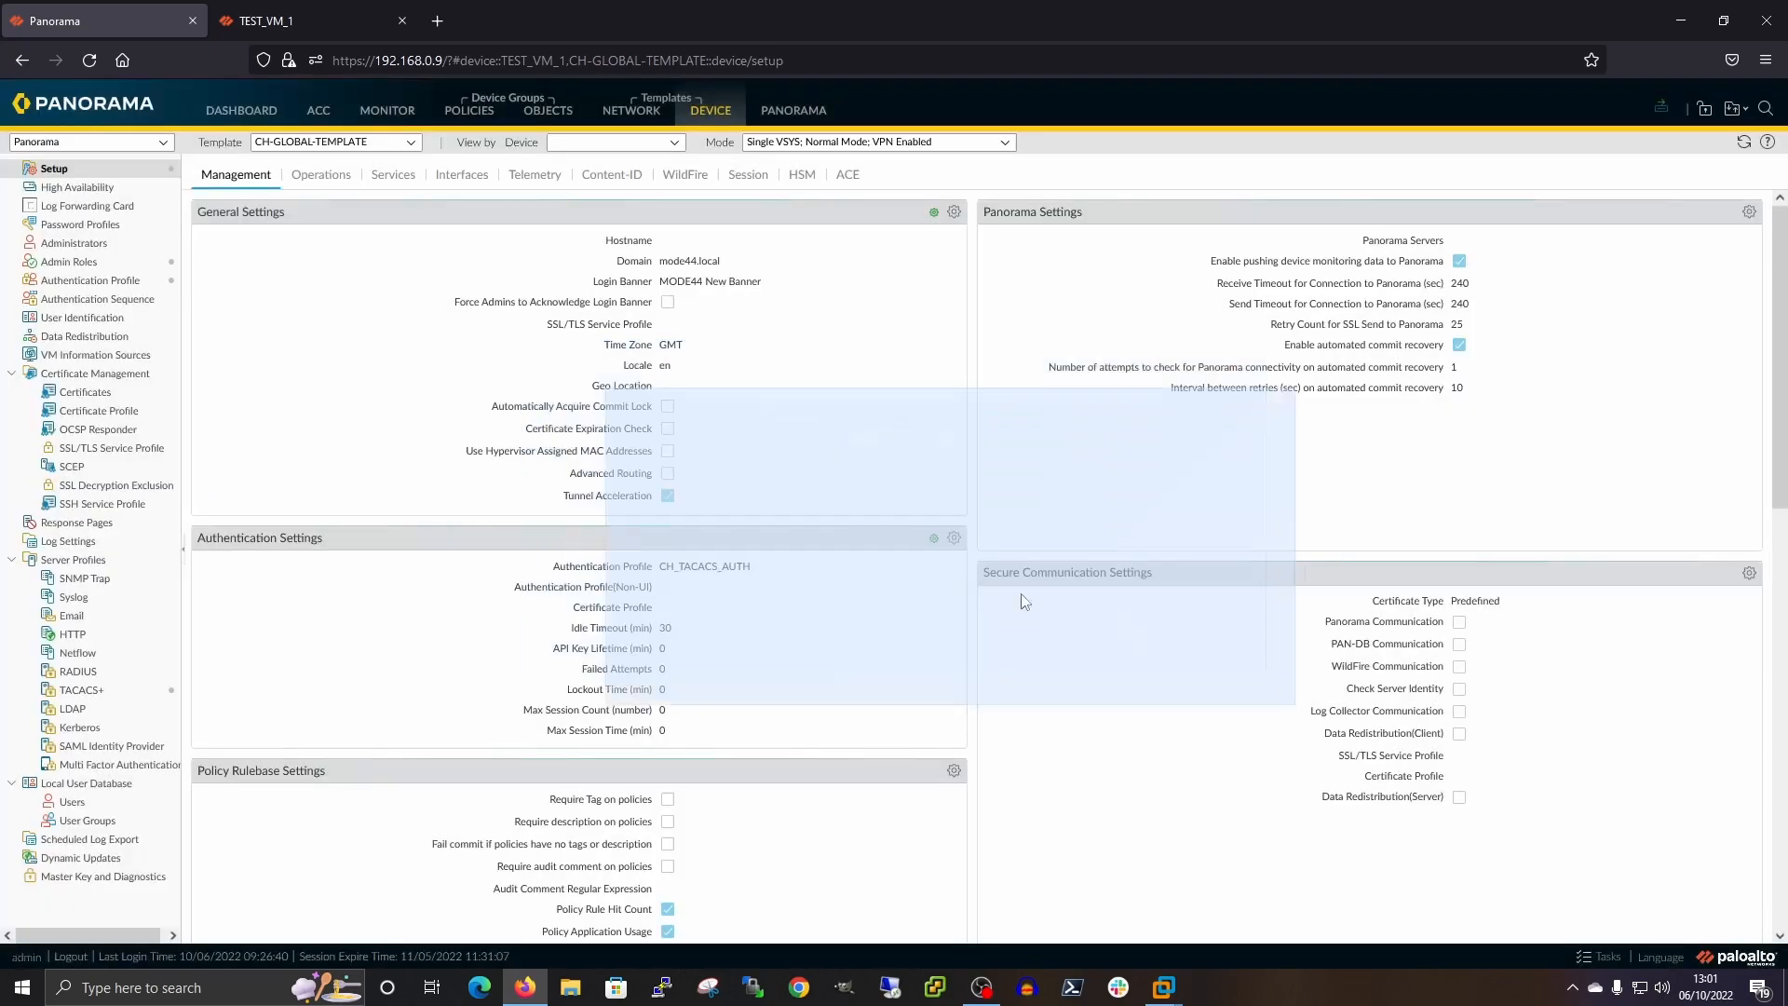
Confirm the Panorama-initiated Commit All shows Completed on TEST_VM_1, then return to Panorama
left_click(271, 20)
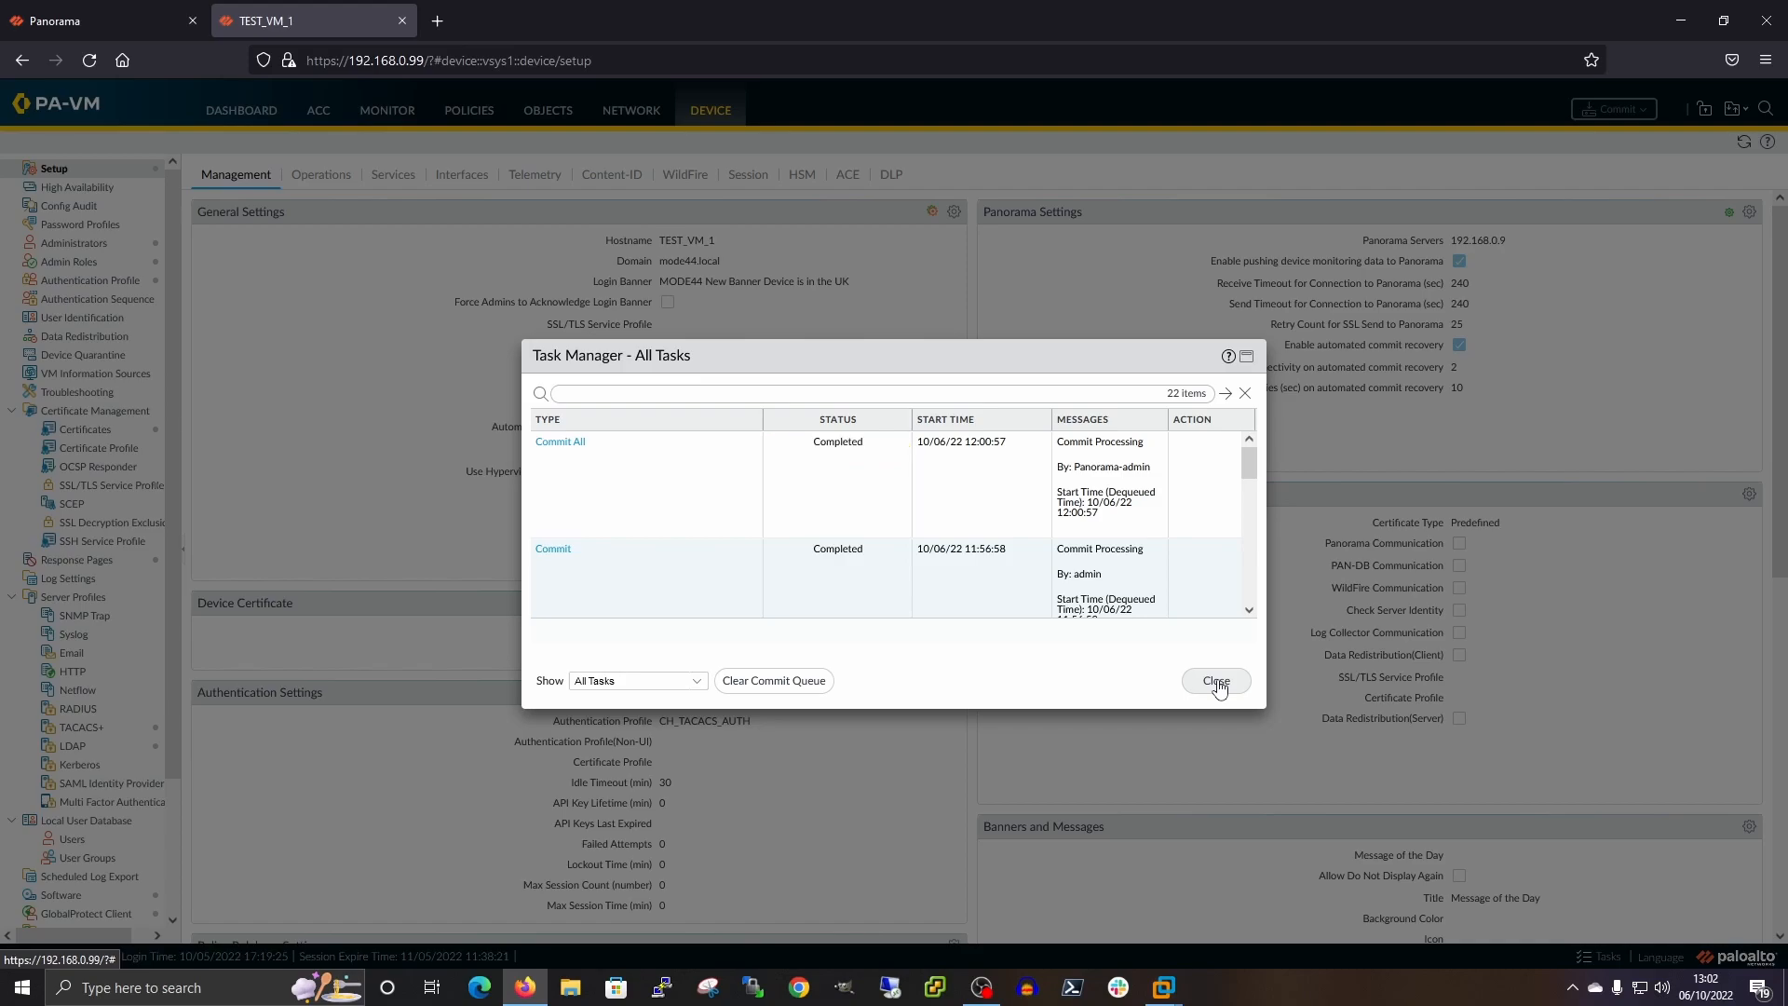
left_click(1217, 681)
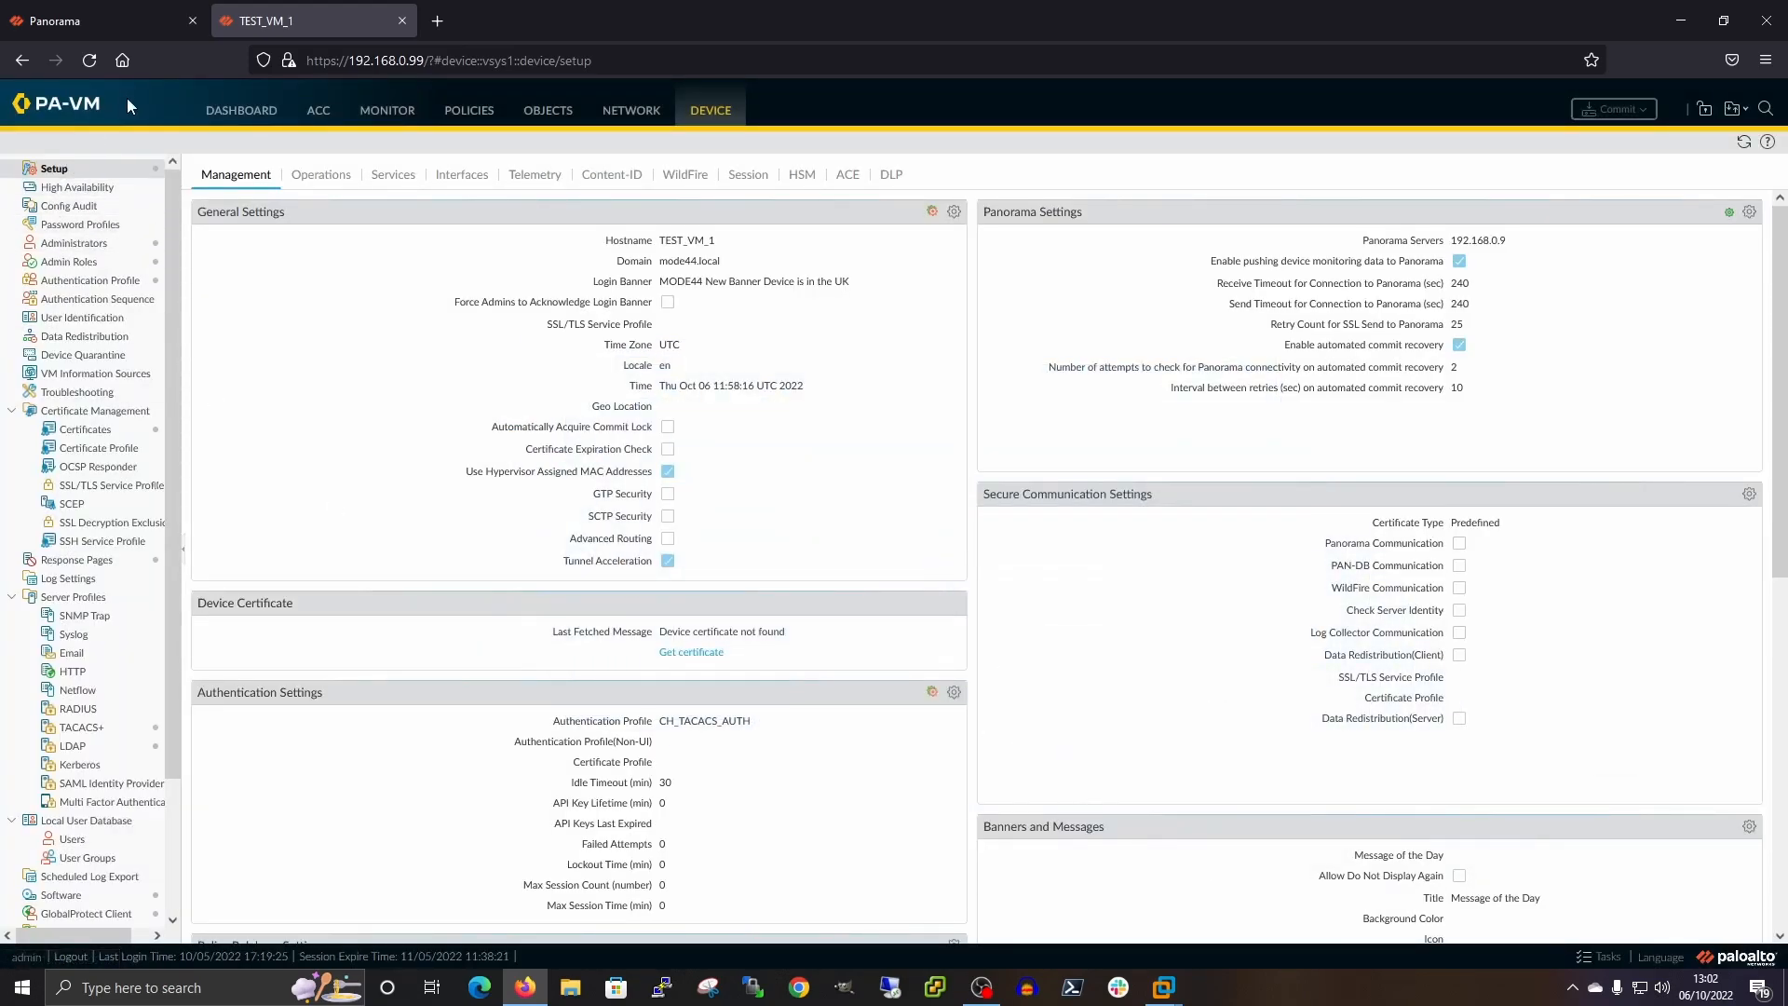
left_click(118, 15)
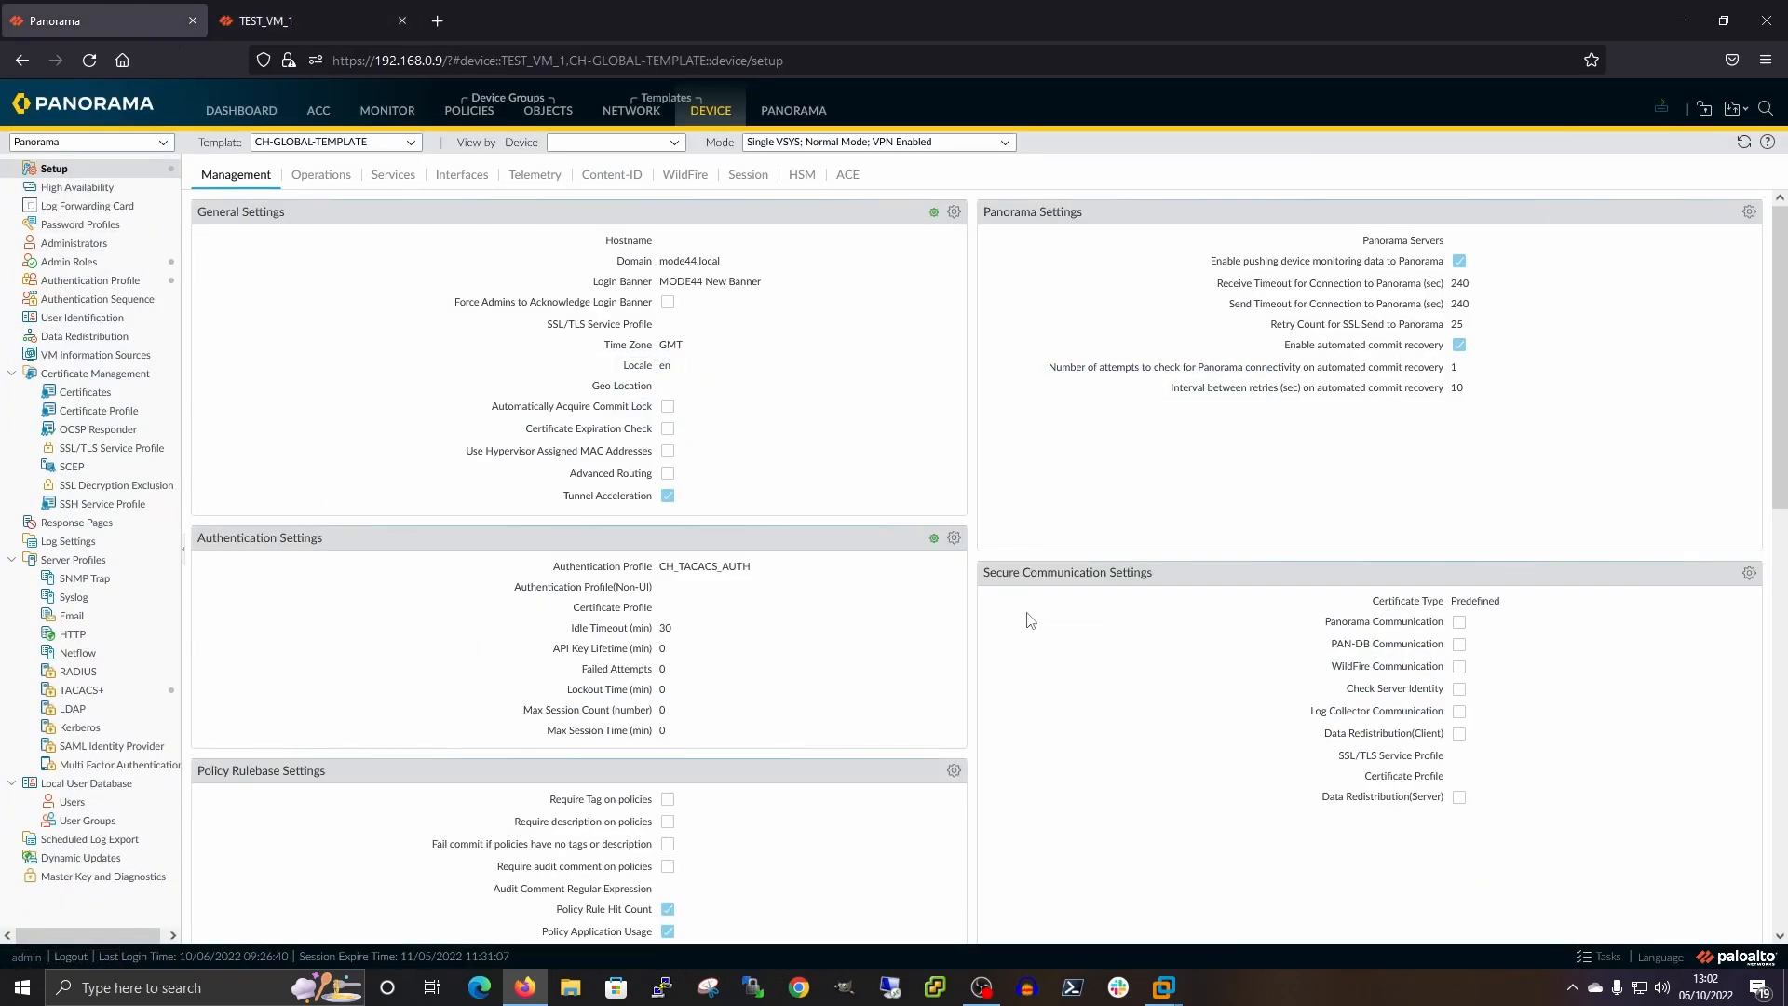
Review the STK_TEST_VM_1 job's last push details confirming a successful commit on TEST_VM_1, then close all dialogs
left_click(1598, 961)
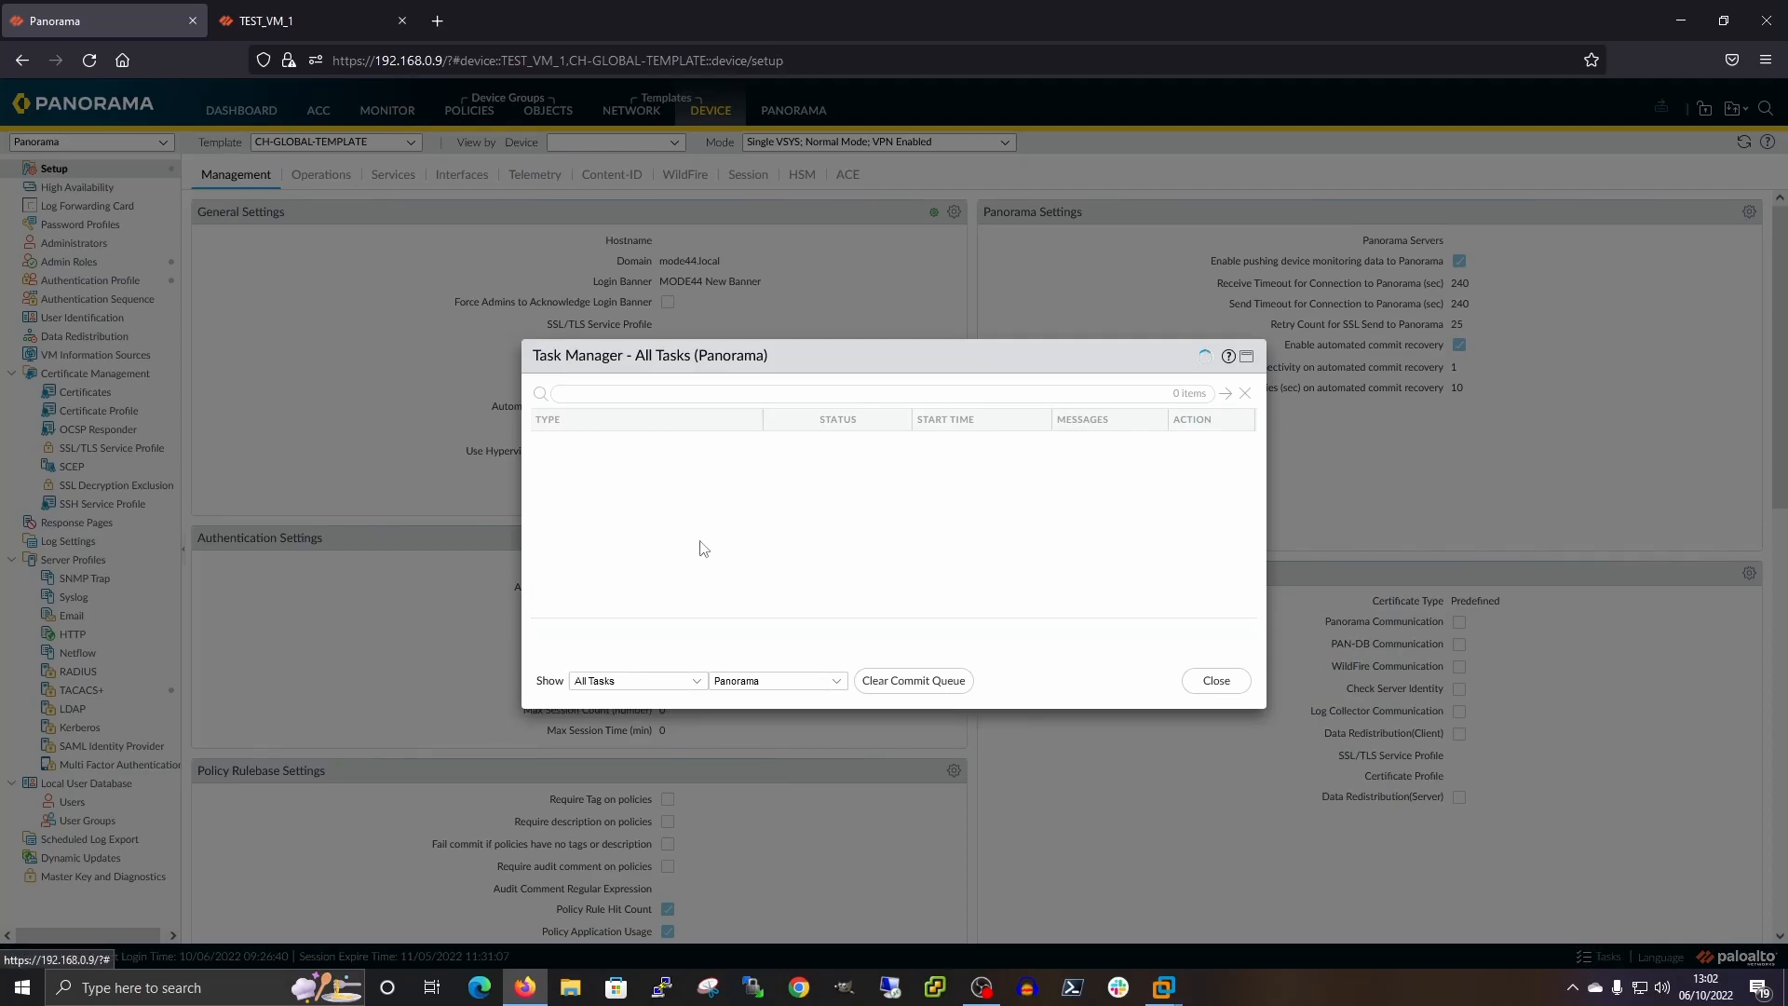
left_click(561, 444)
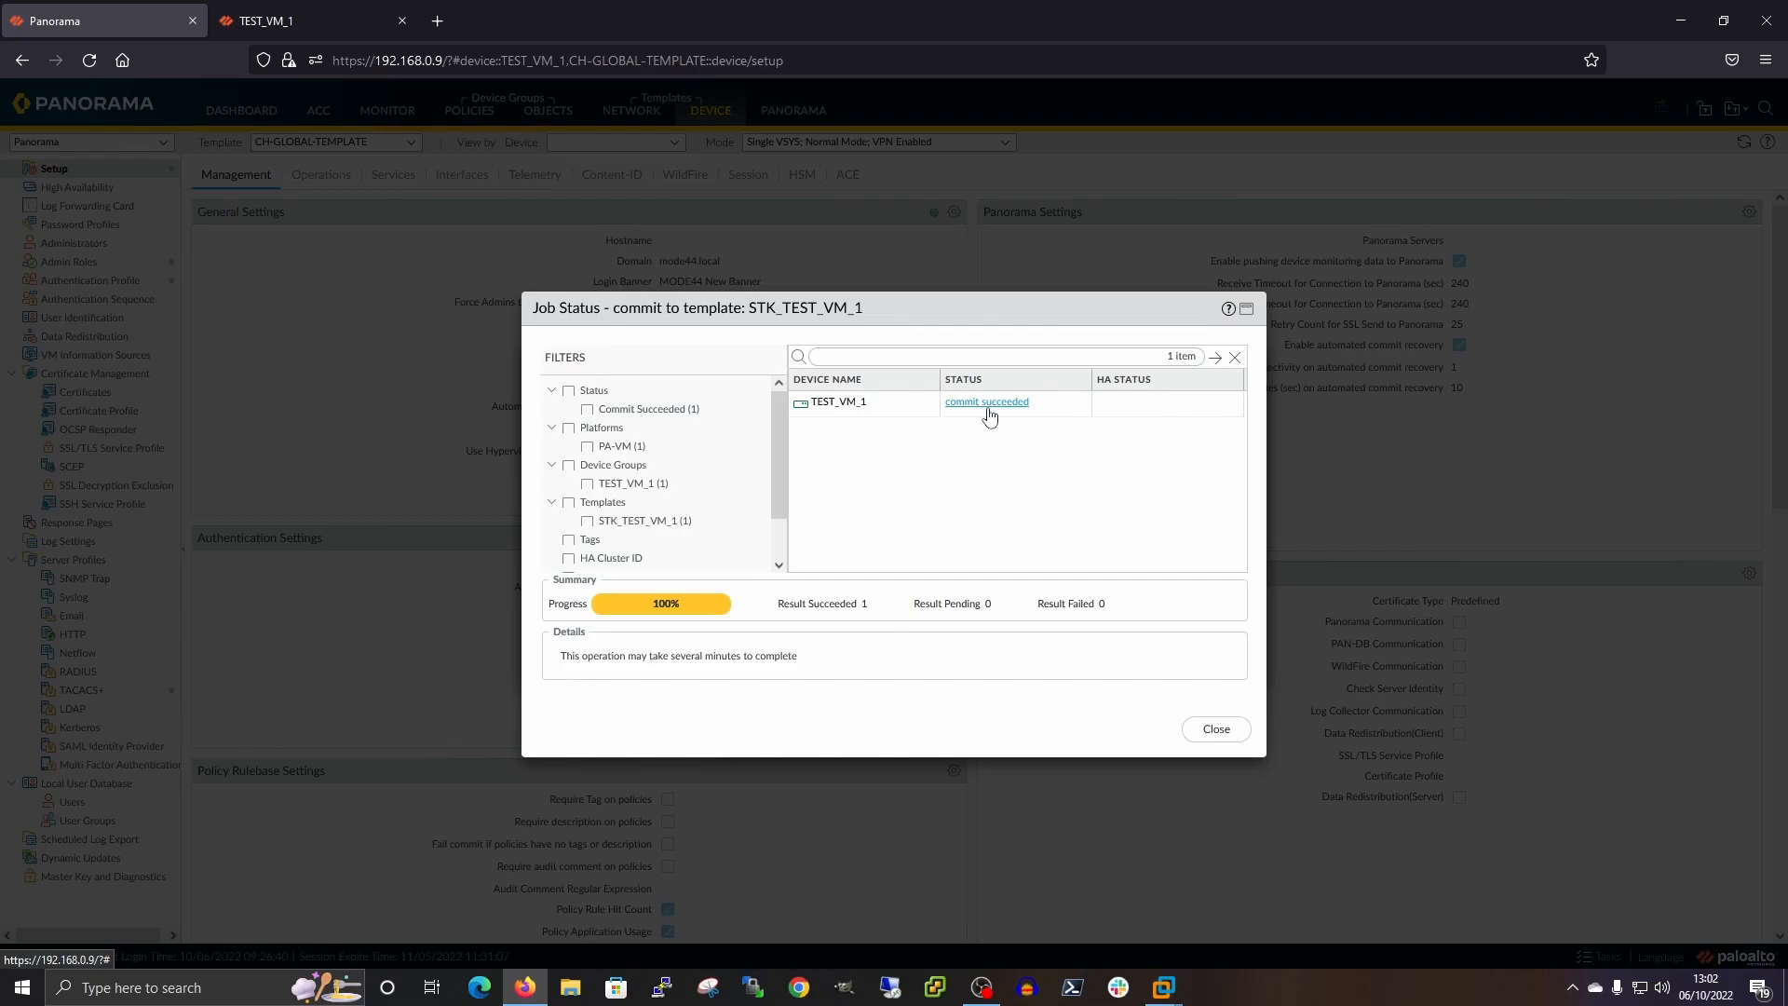
left_click(988, 407)
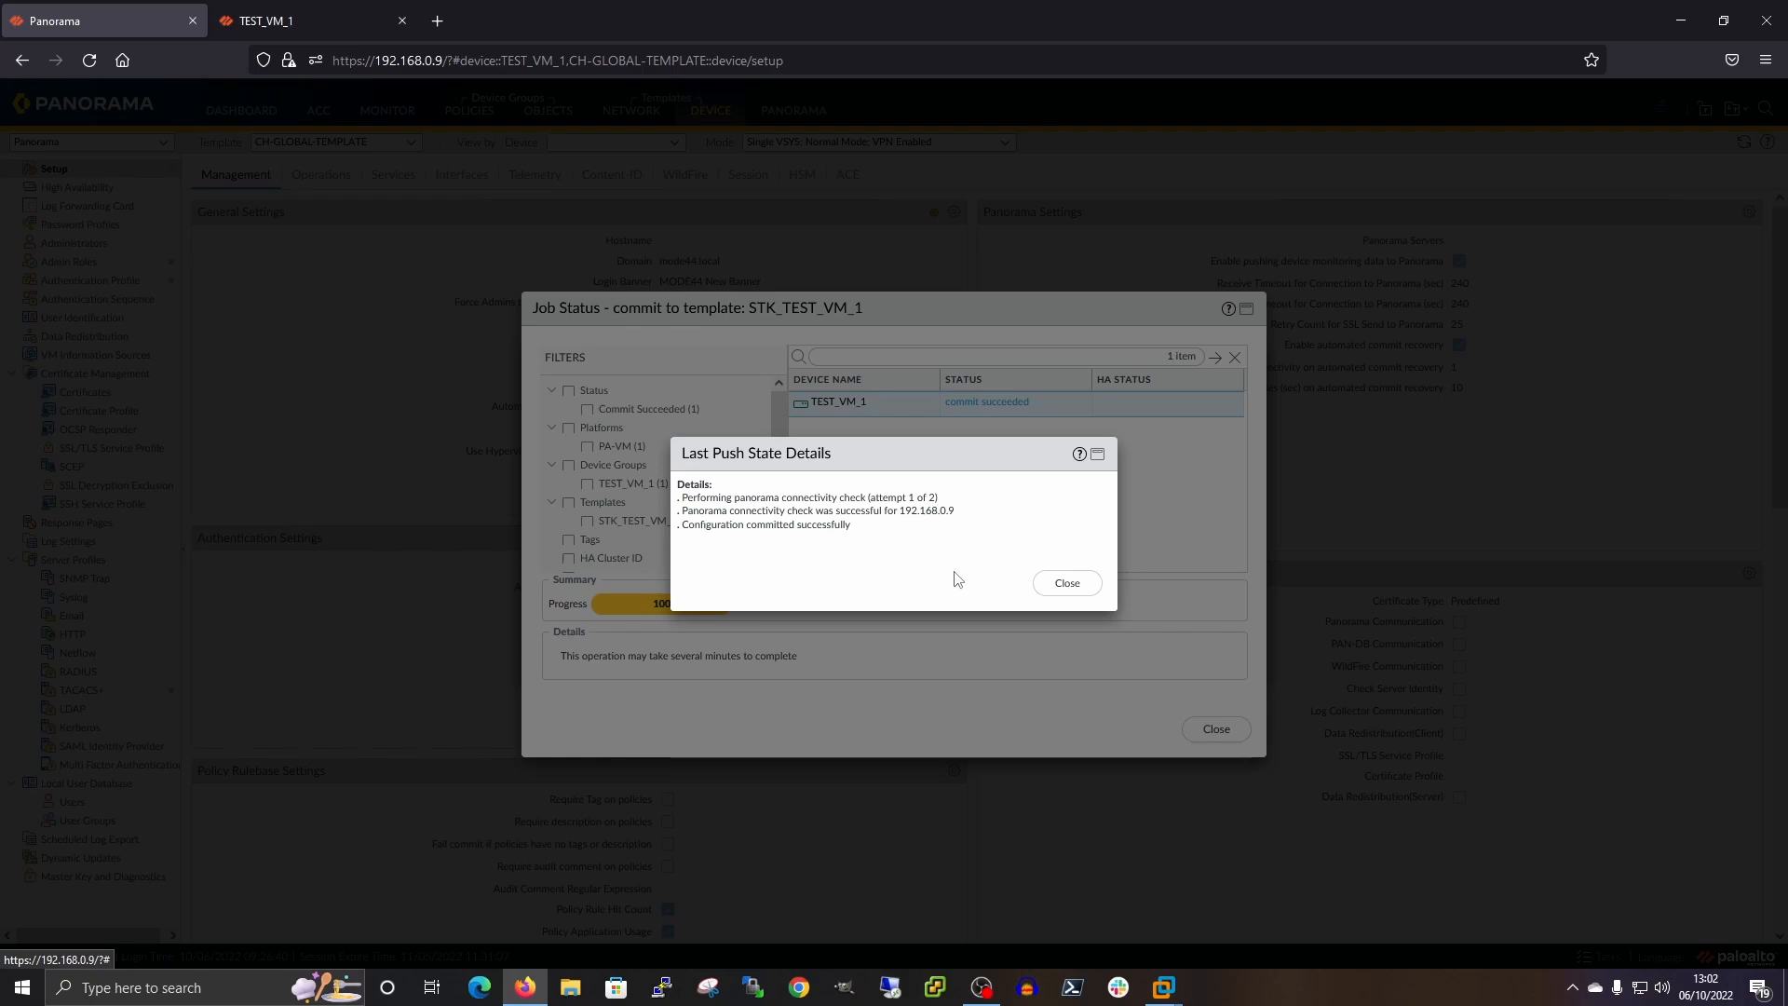
left_click(1058, 587)
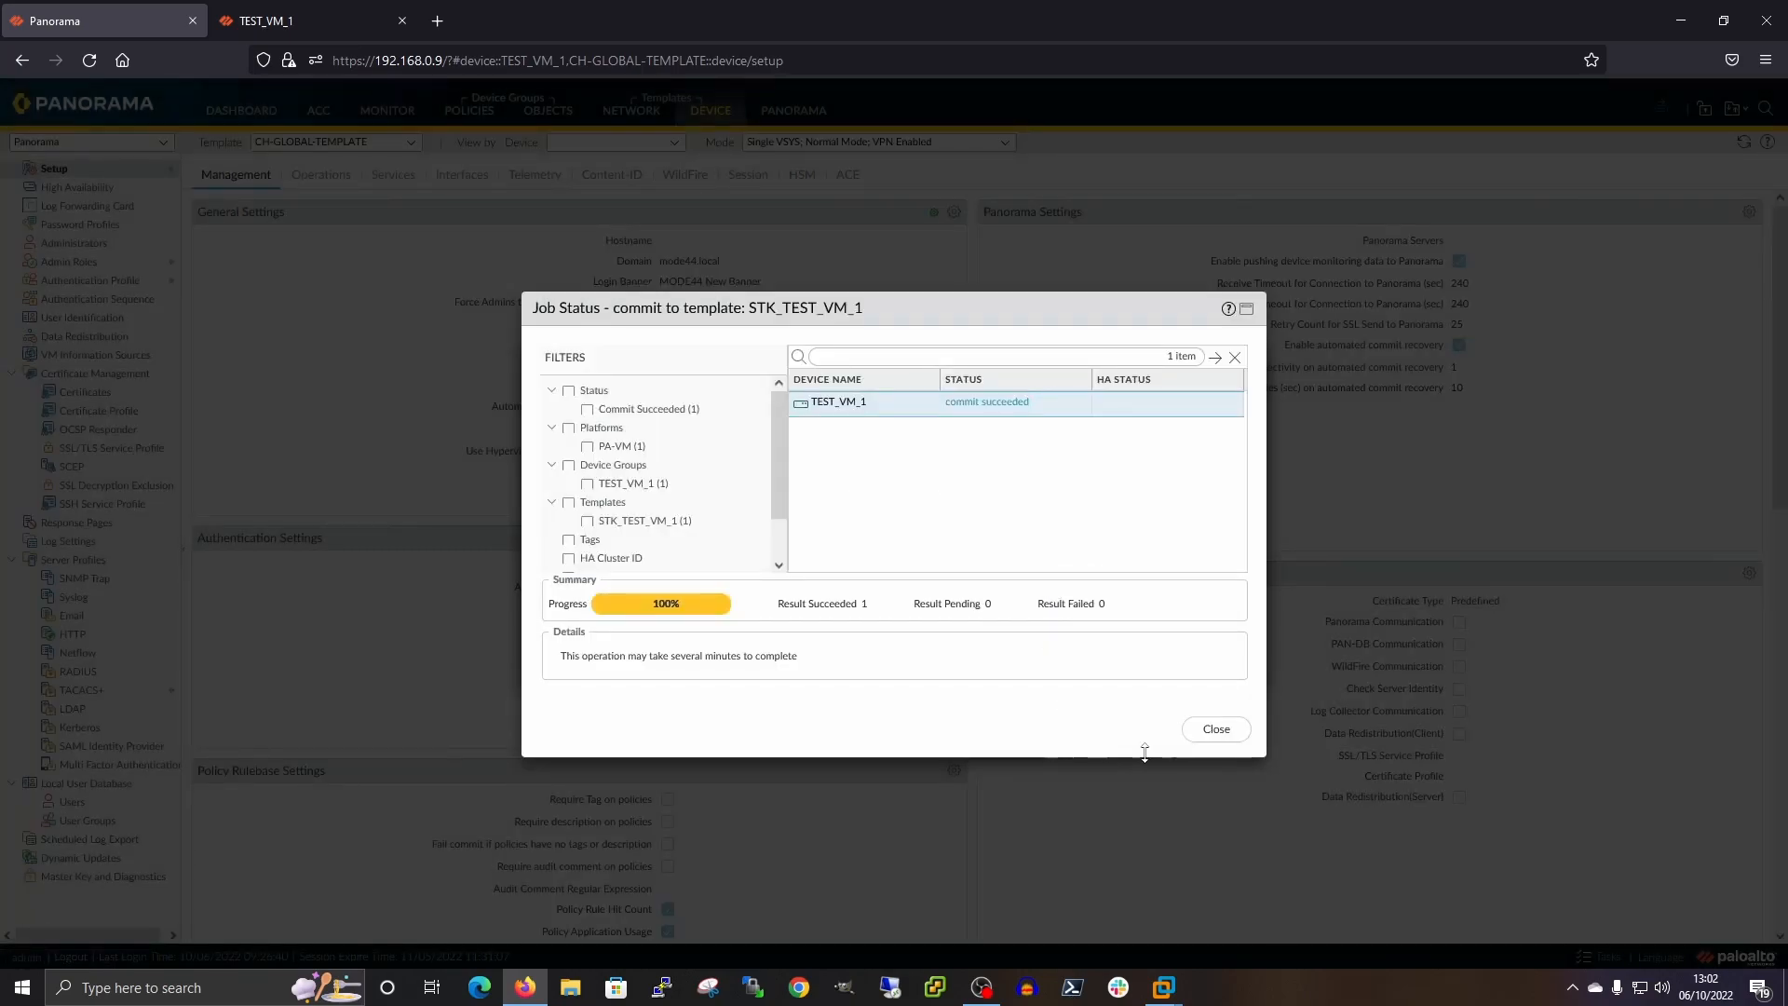
left_click(1214, 729)
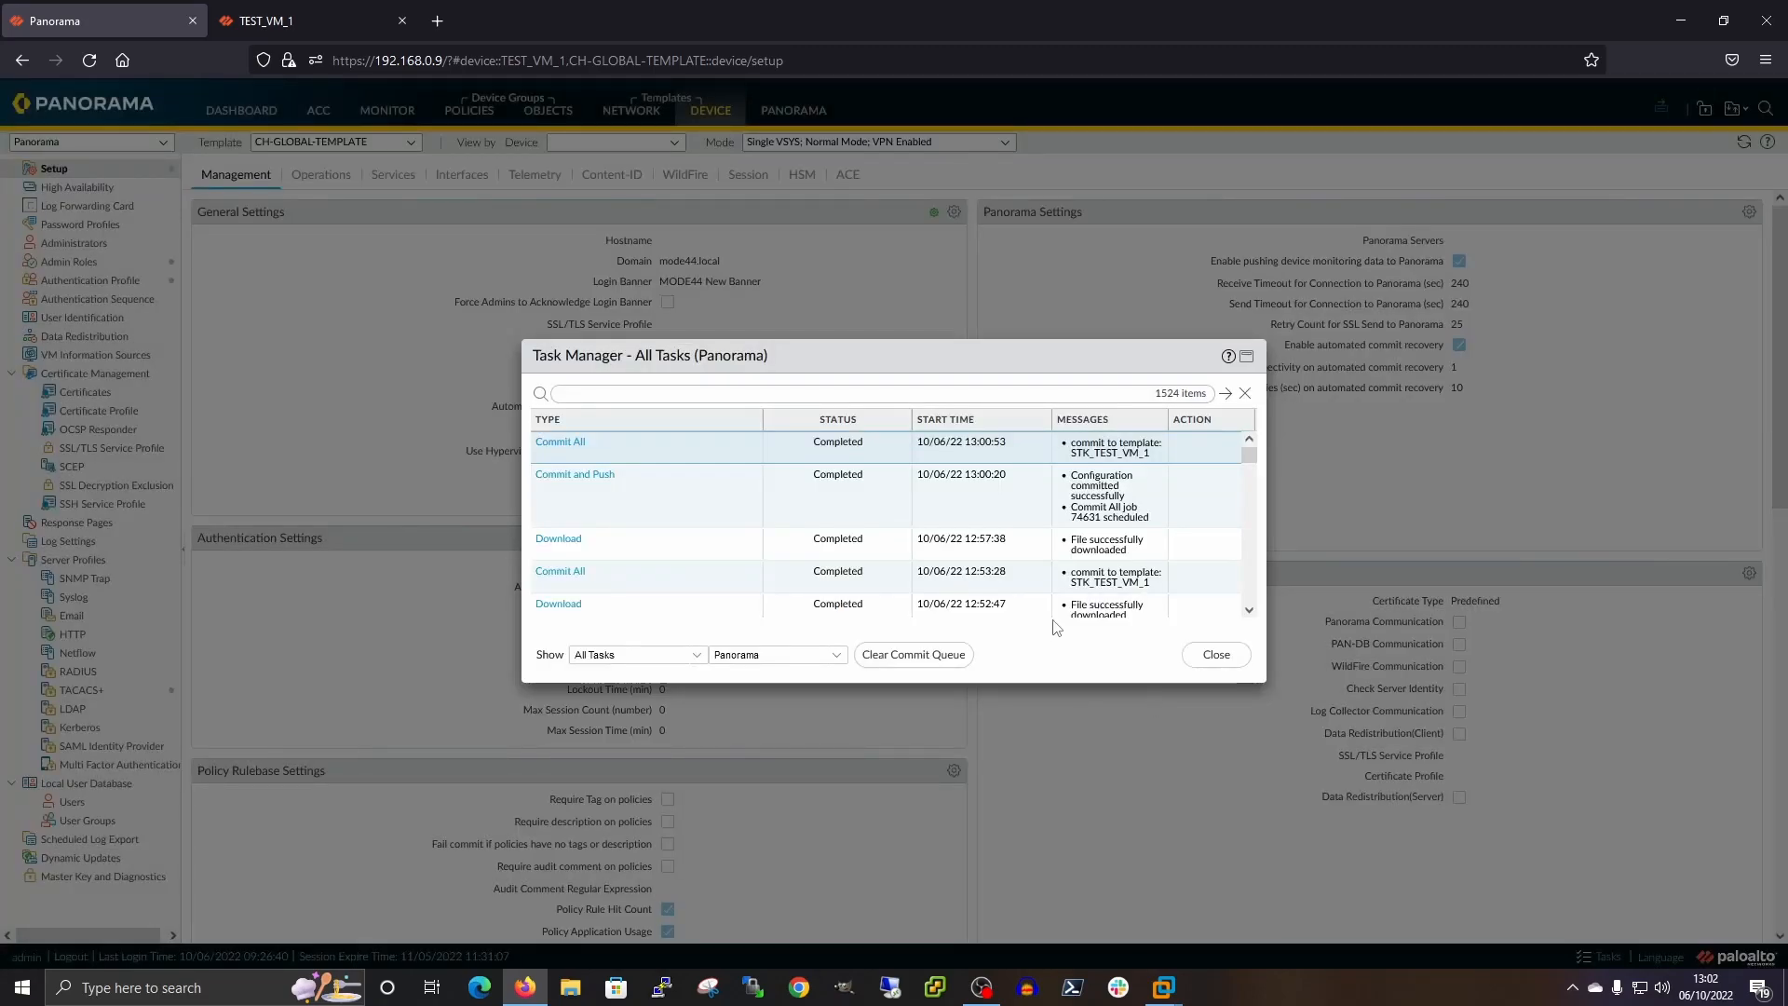
left_click(1216, 654)
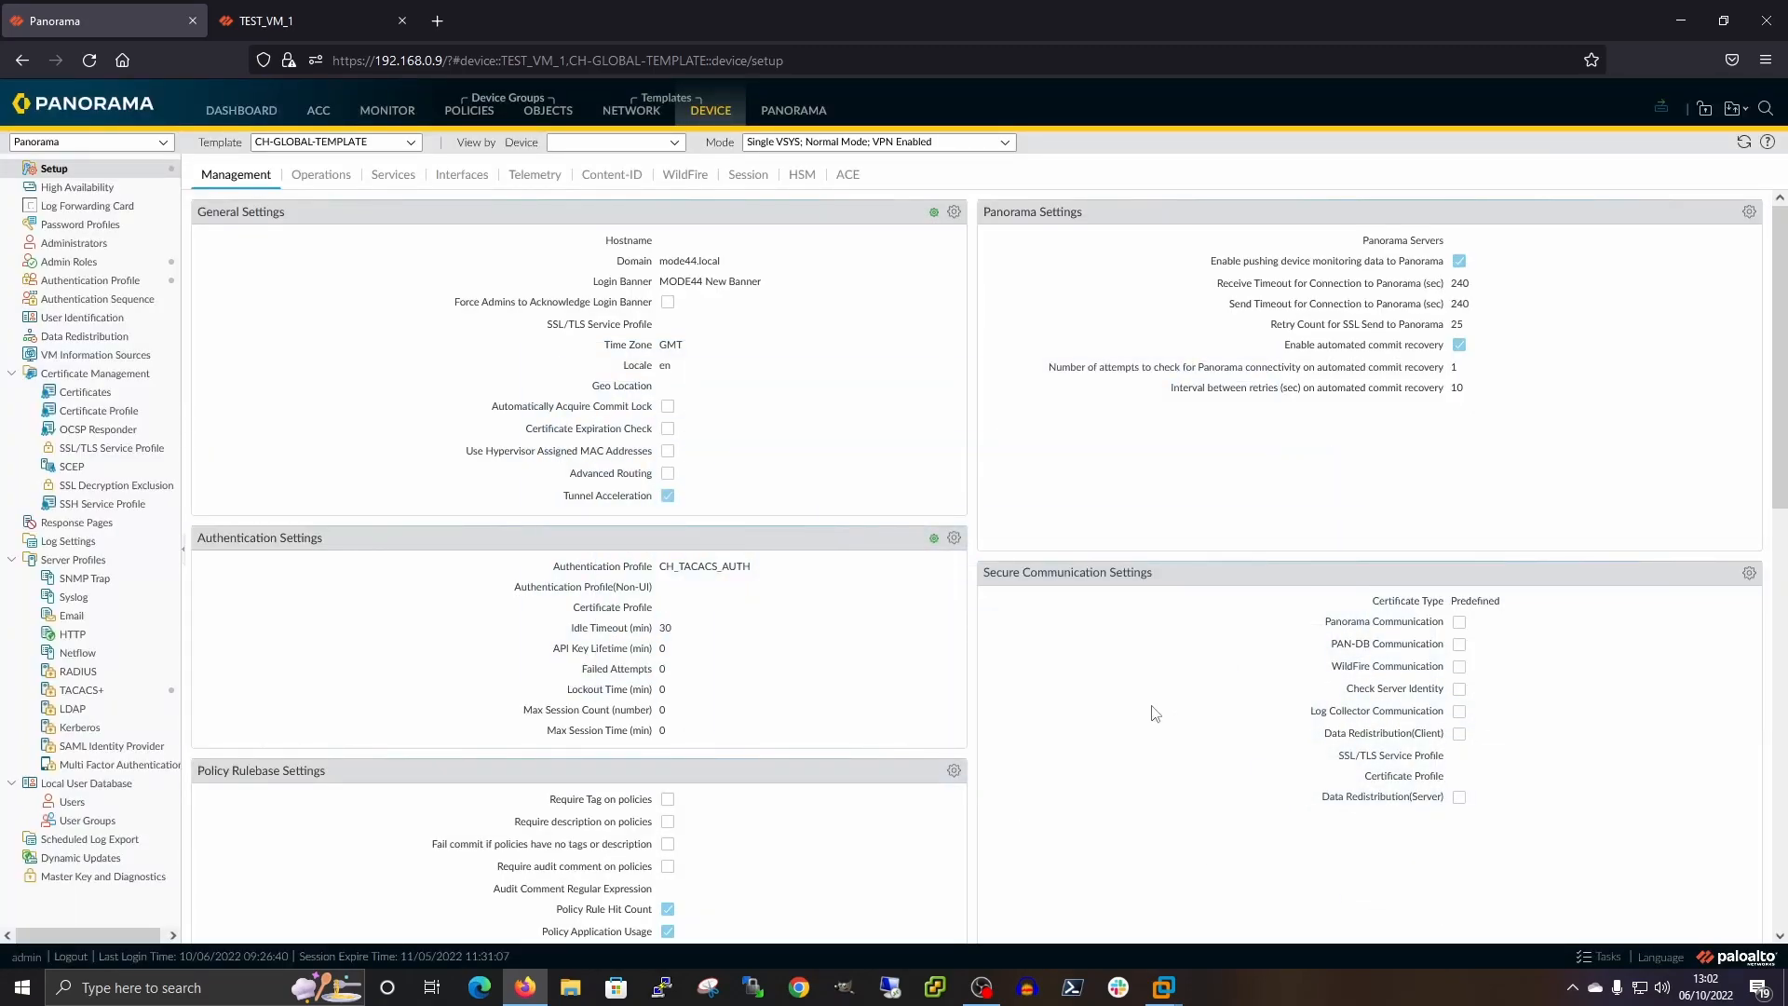
Refresh TEST_VM_1's Device Setup to show GMT, check the Login Banner override without saving, then return to Panorama
left_click(300, 20)
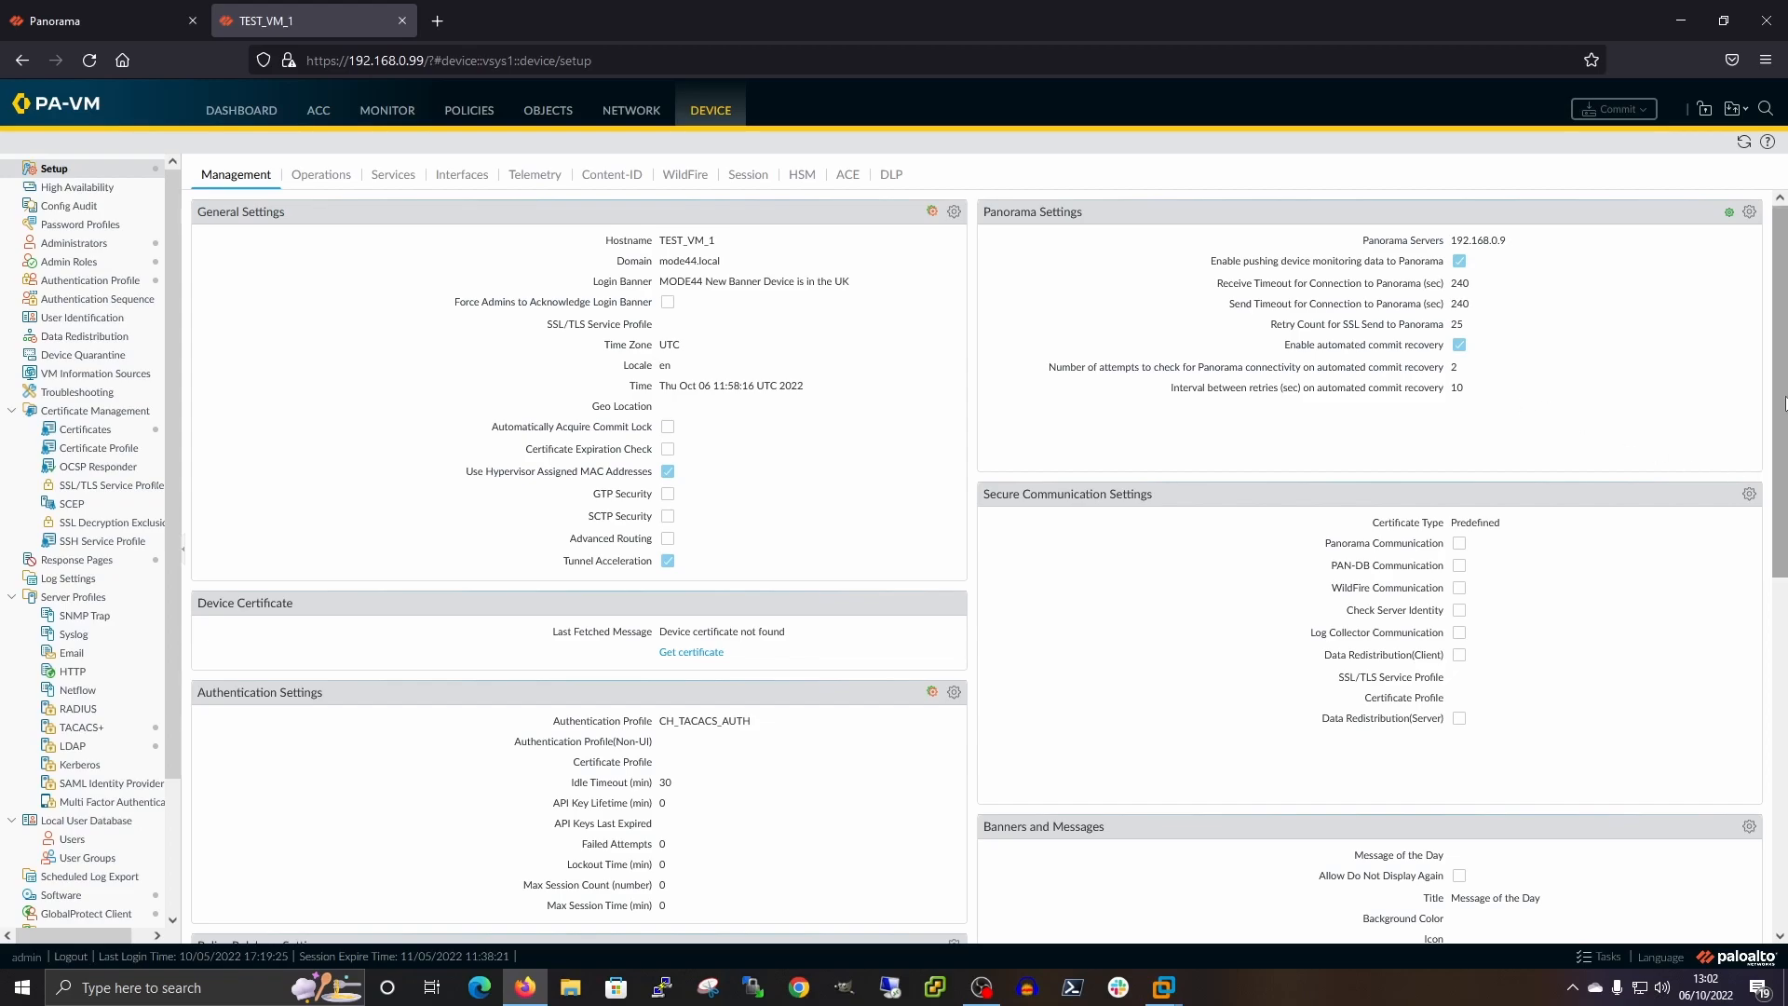
left_click(1745, 142)
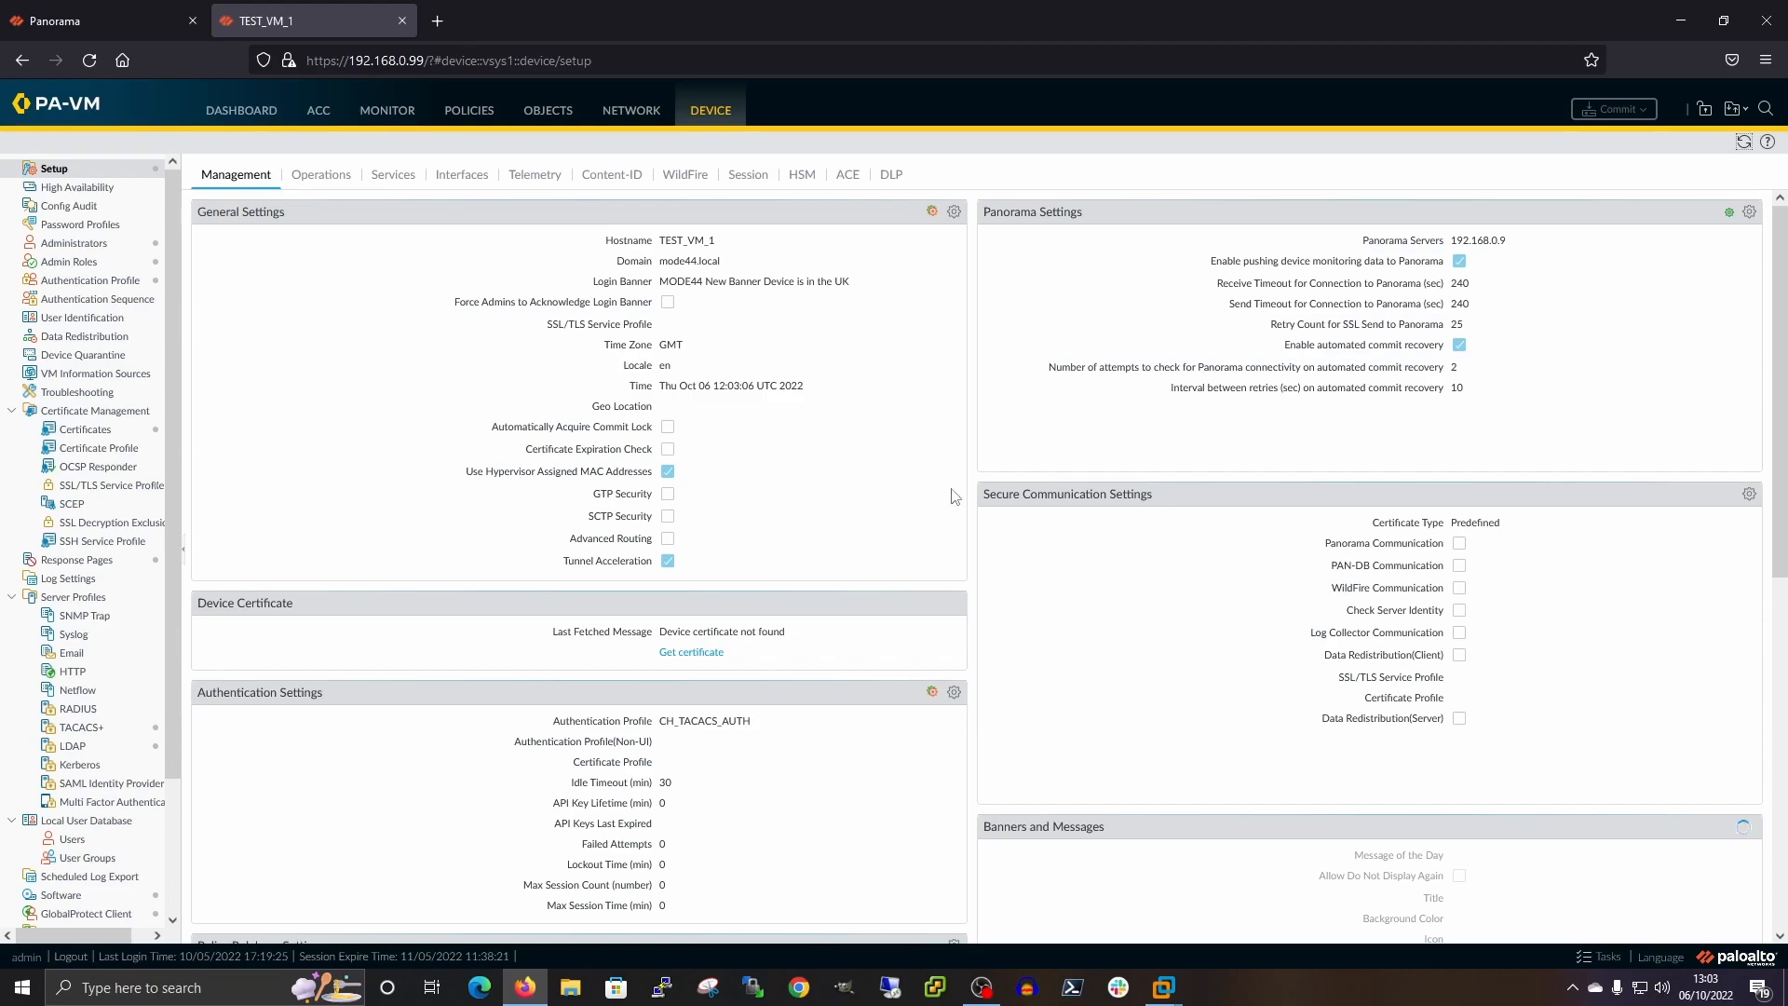
mouse_move(933, 217)
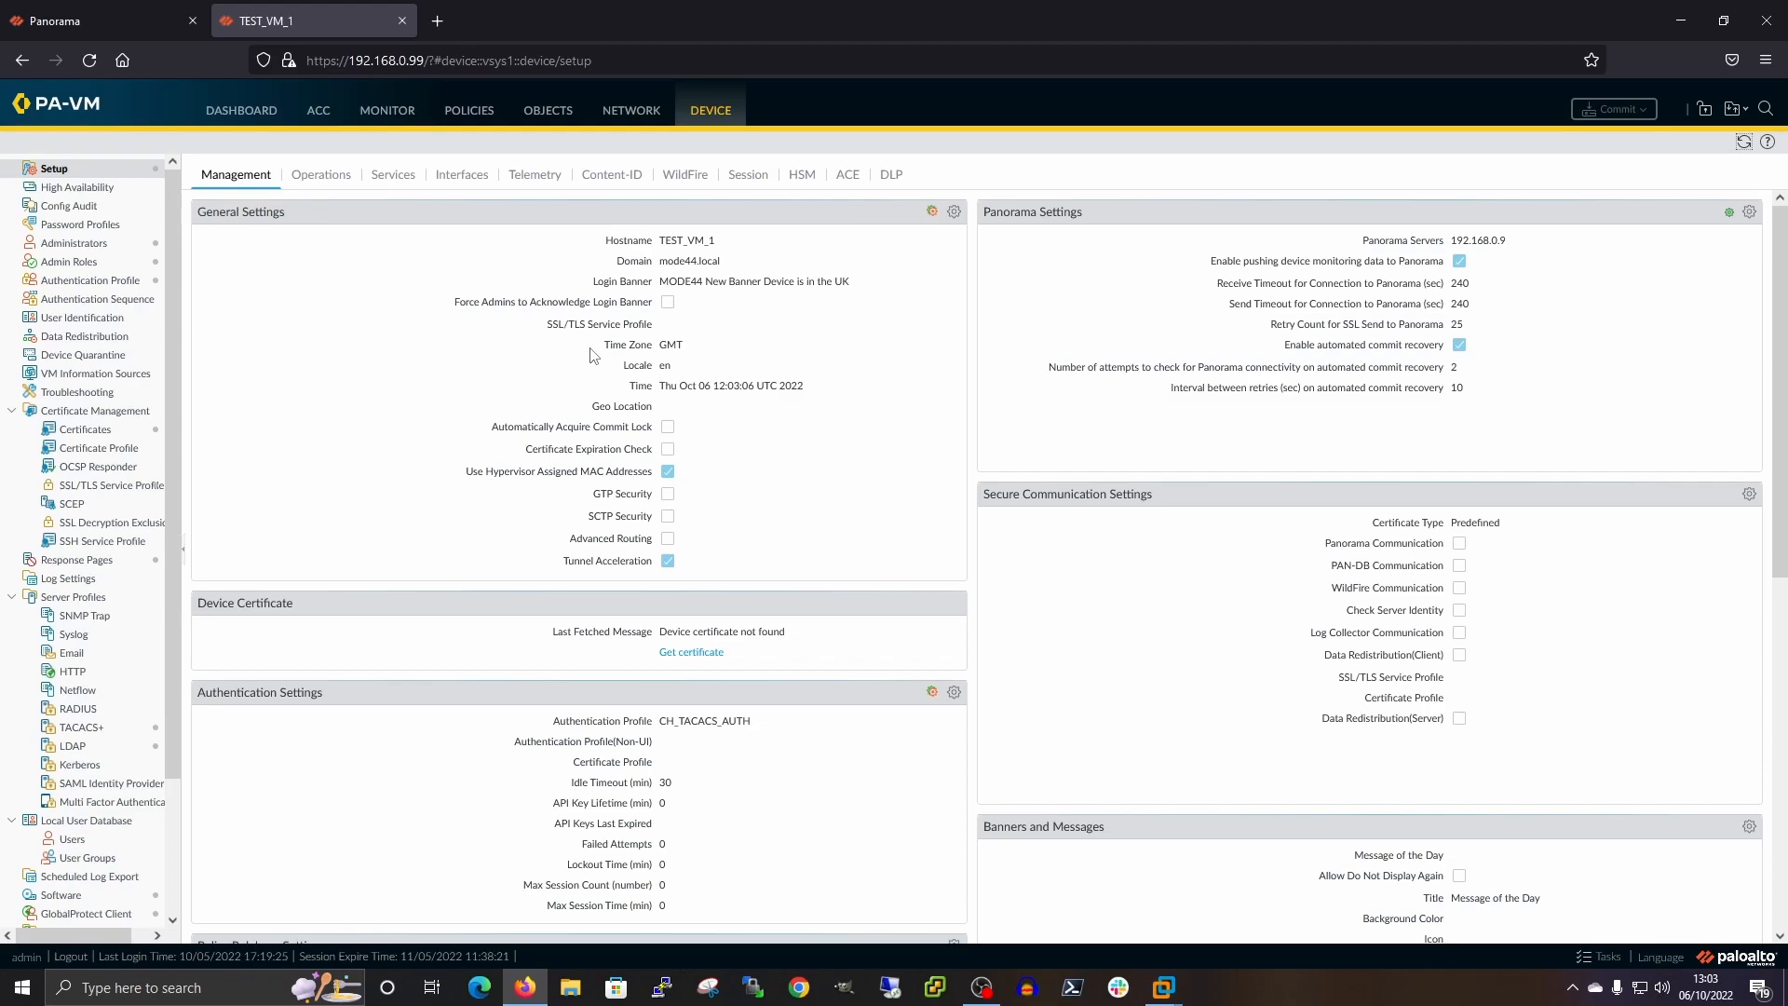
left_click(954, 213)
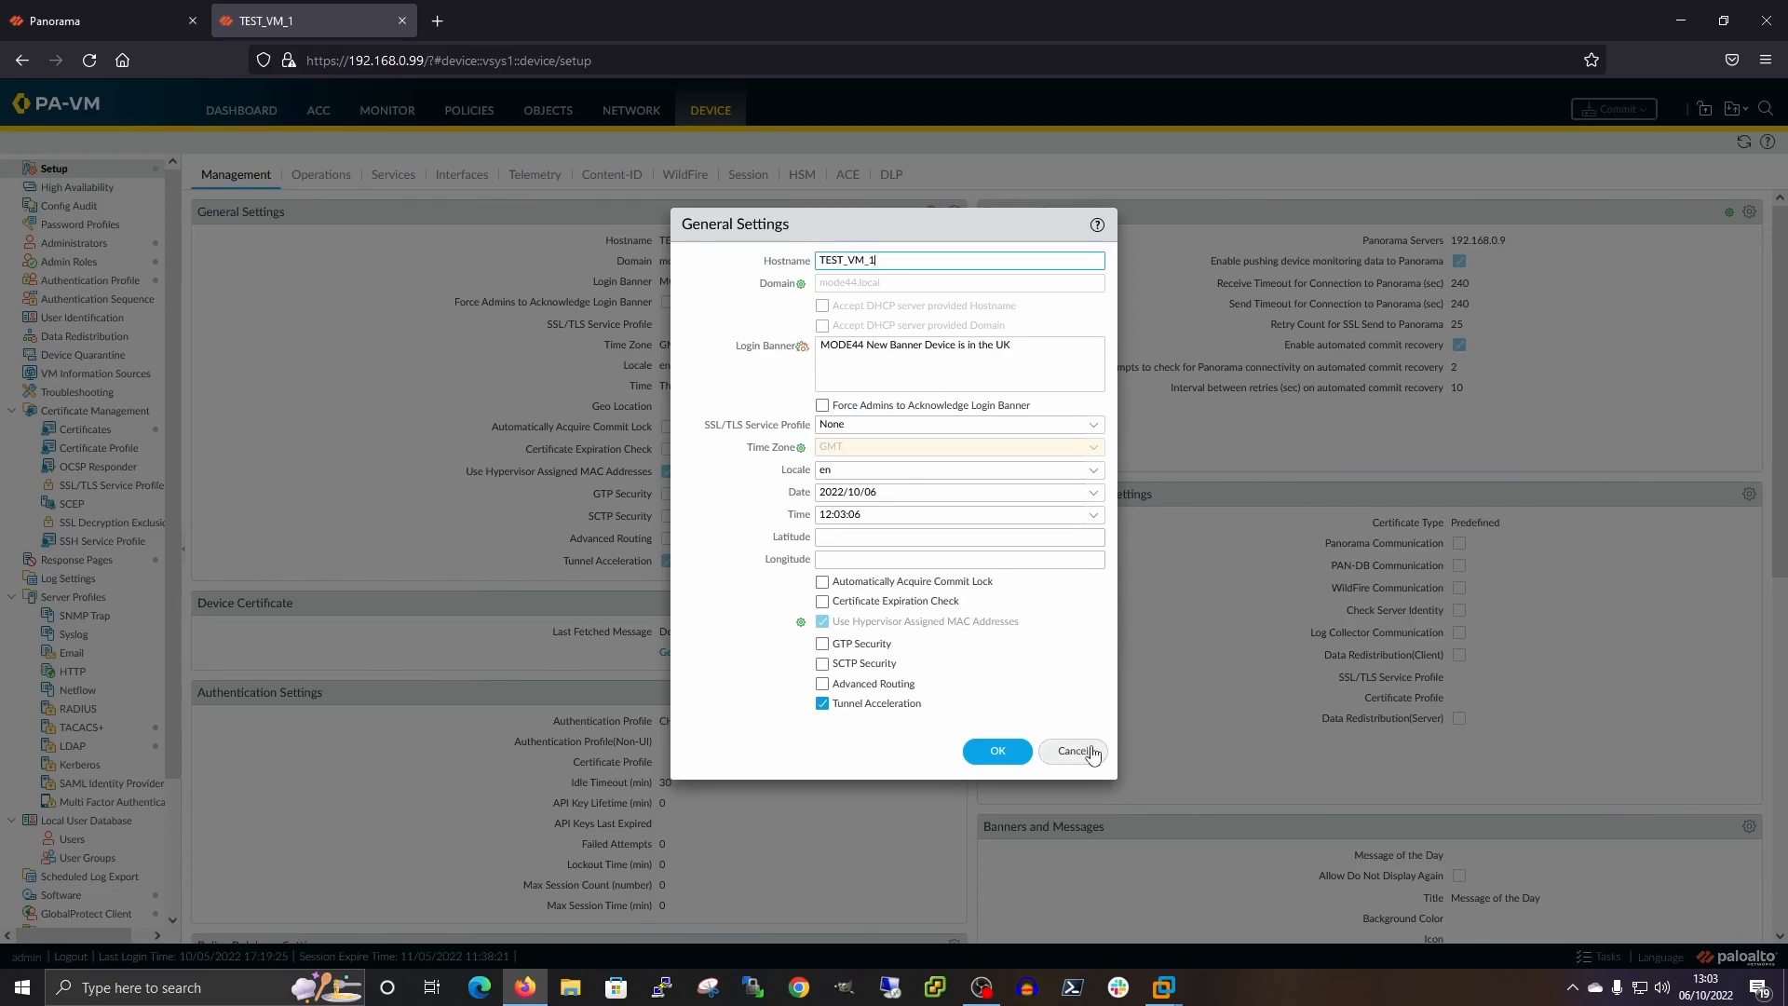
left_click(802, 346)
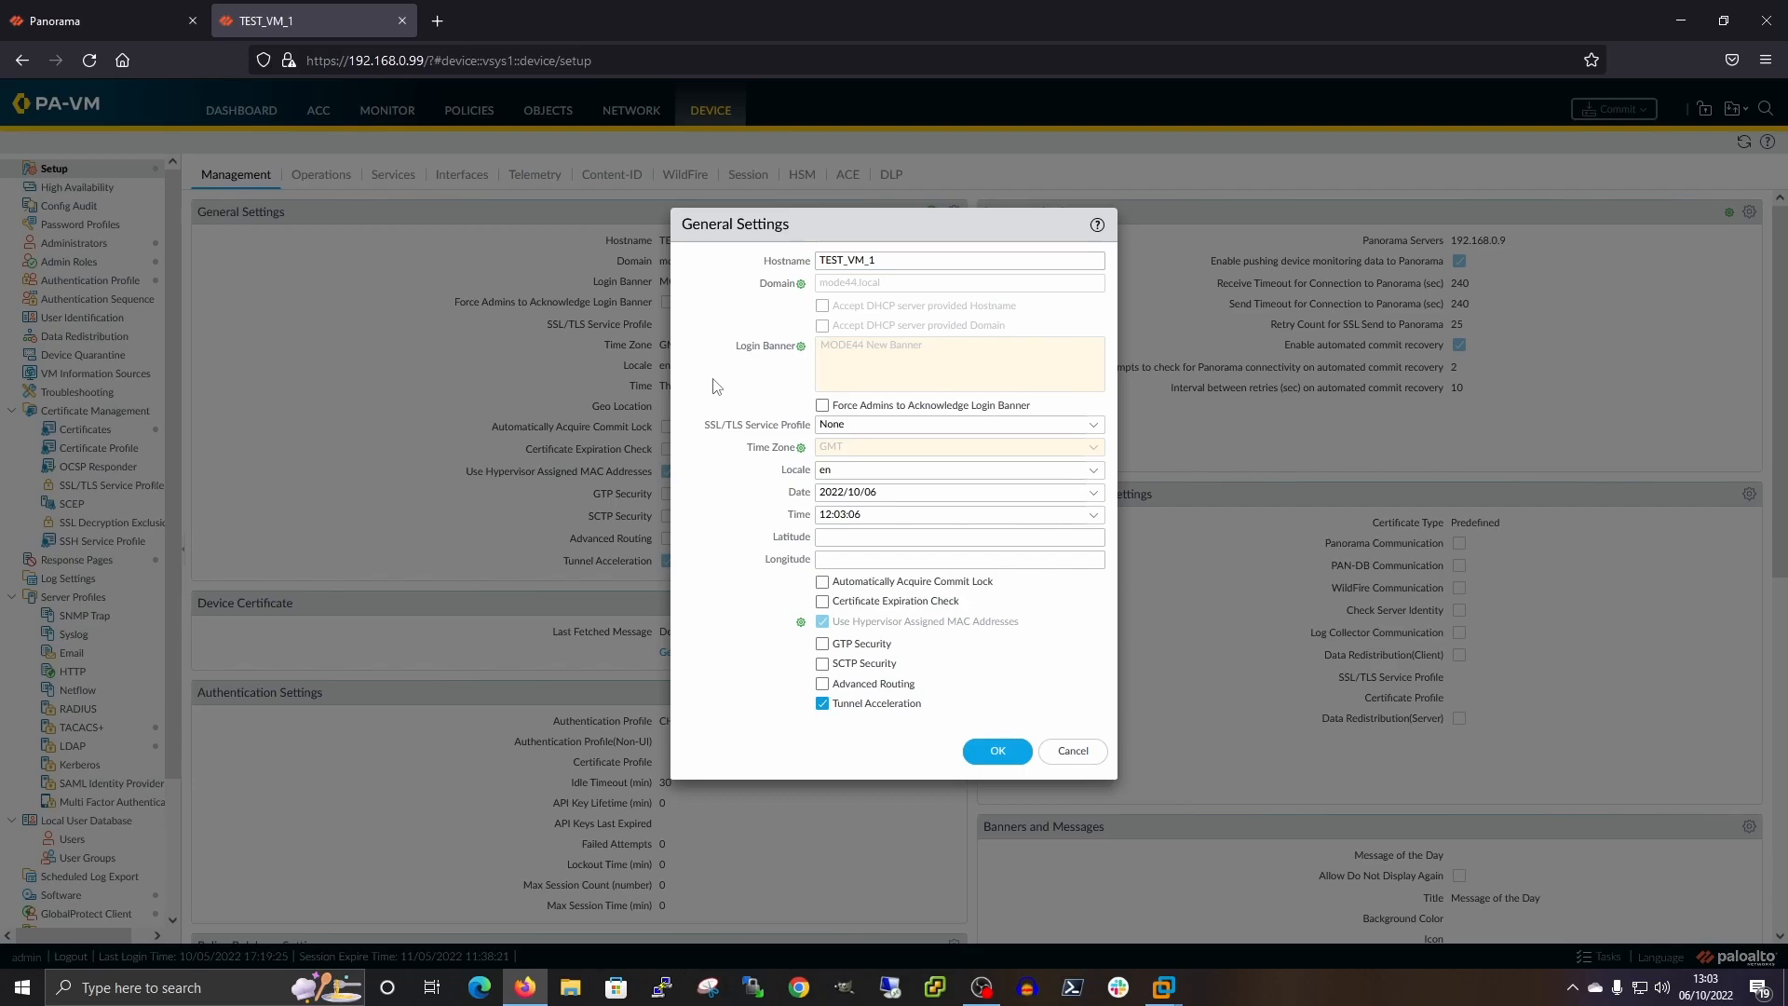
left_click(802, 346)
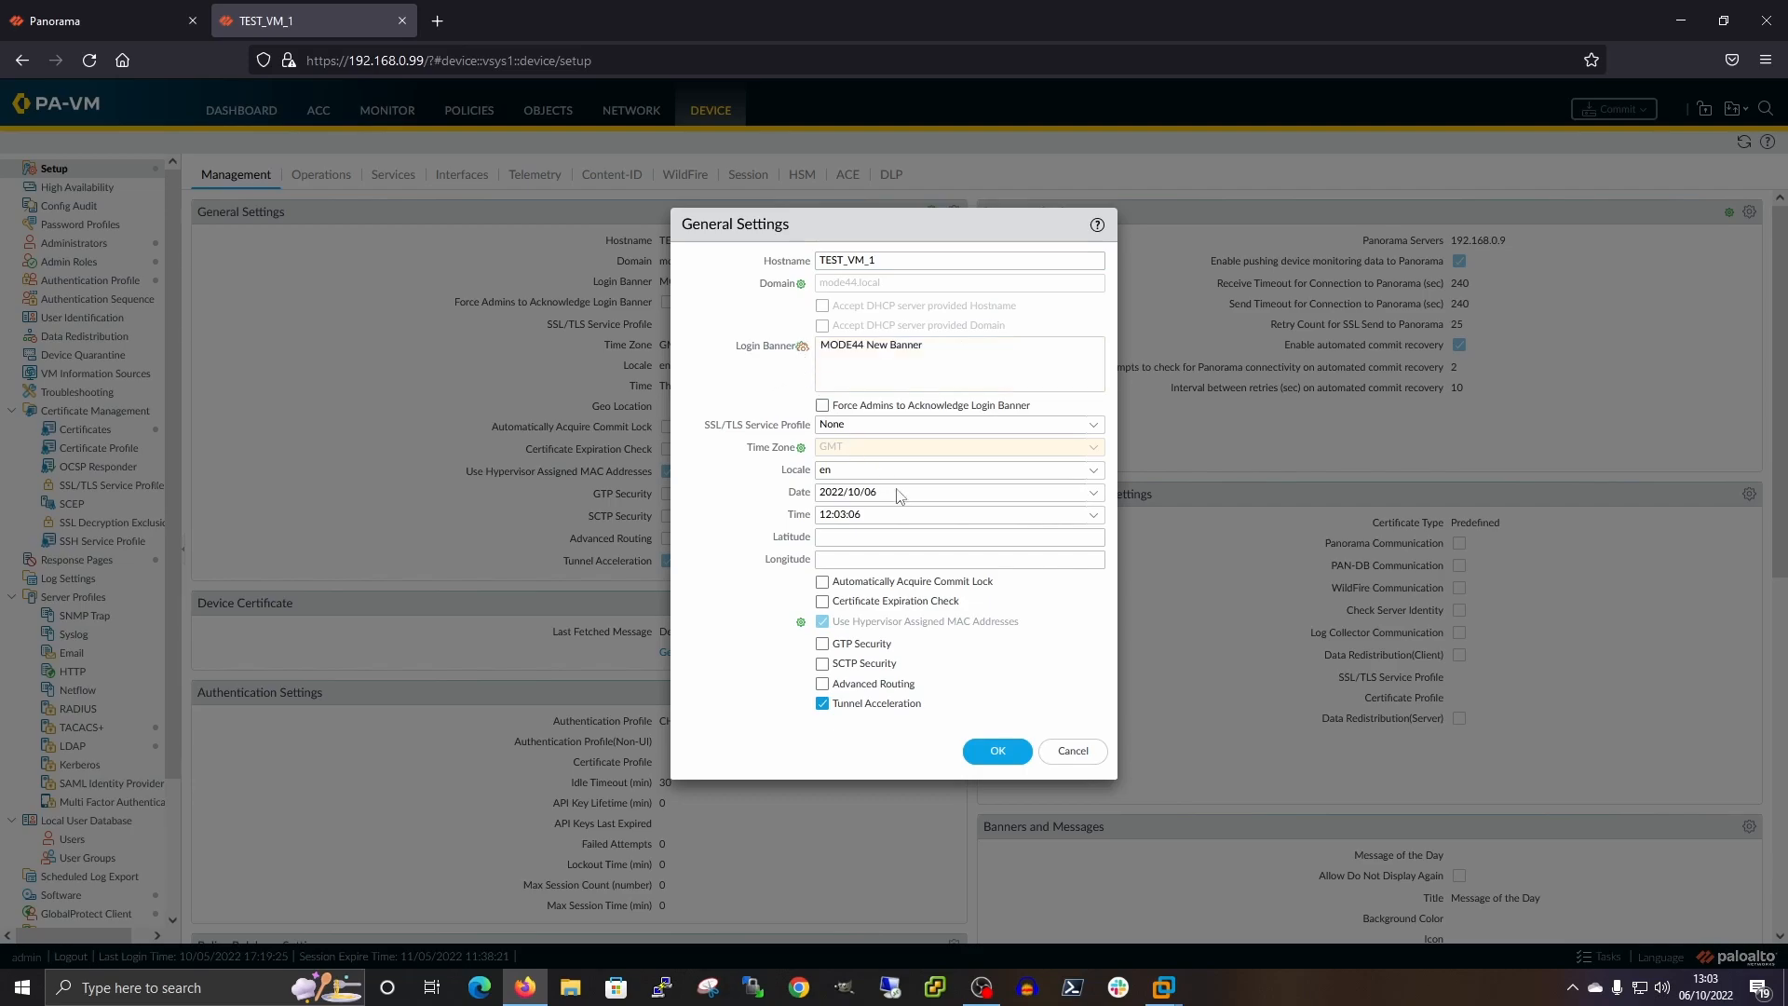
left_click(1071, 749)
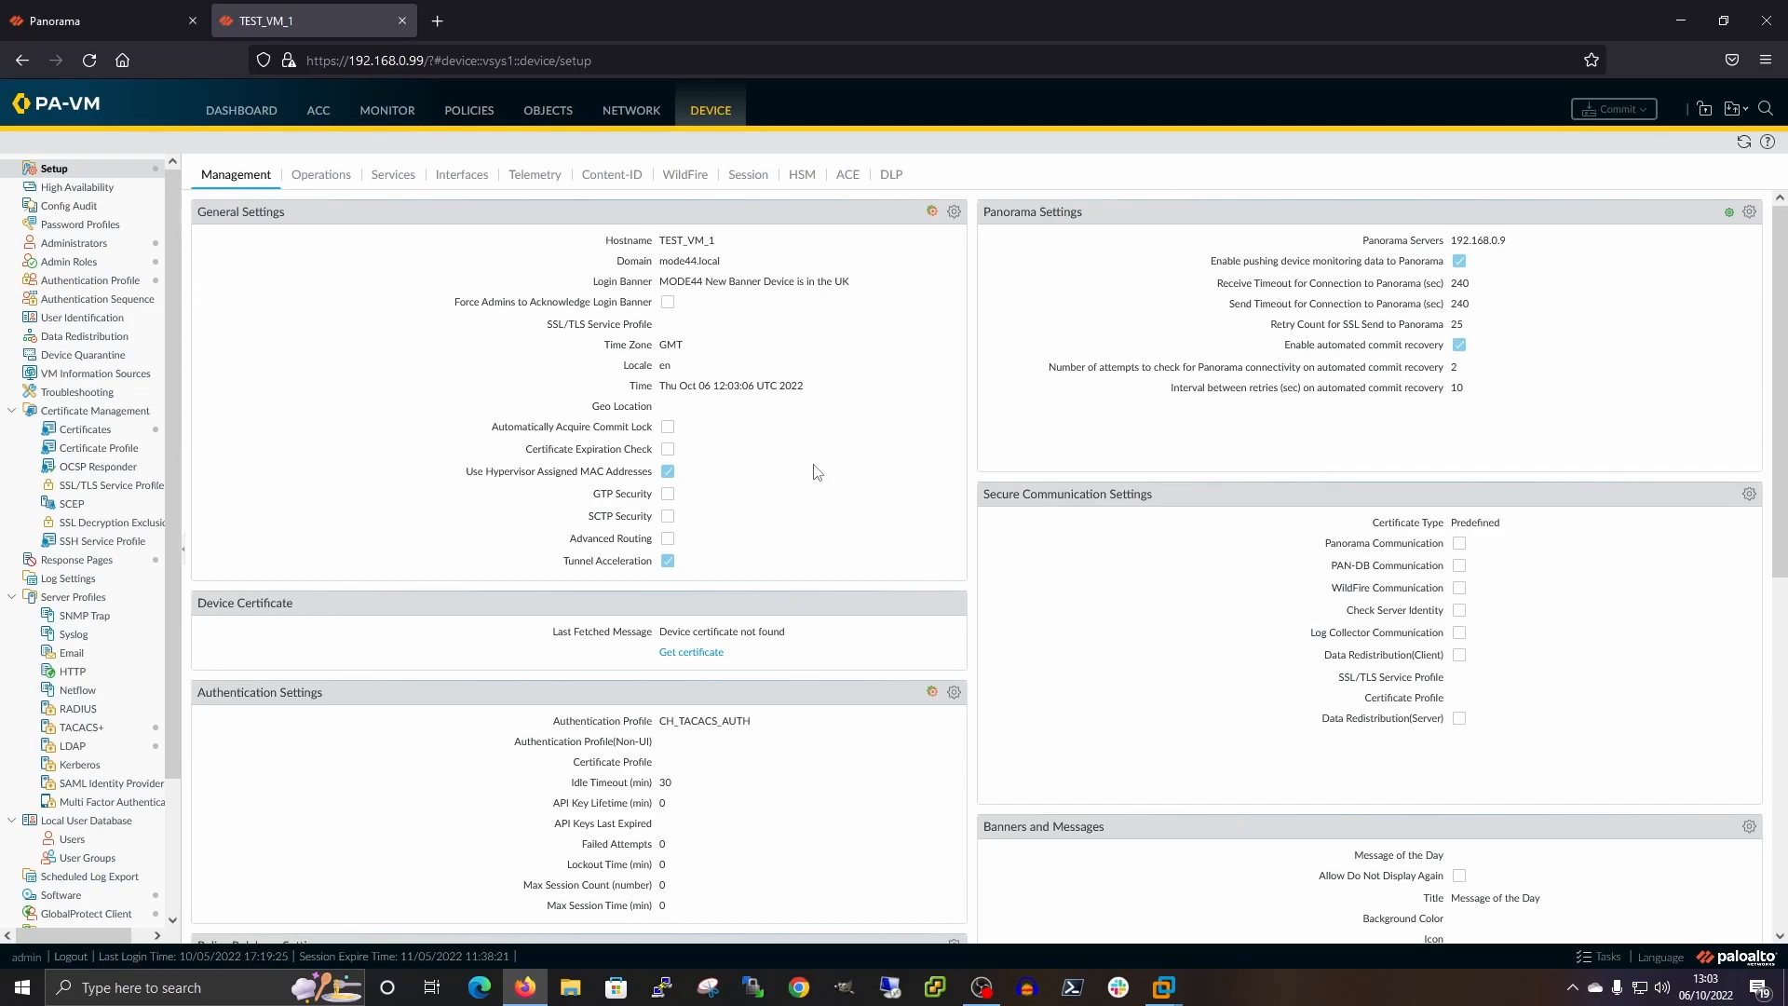
left_click(97, 11)
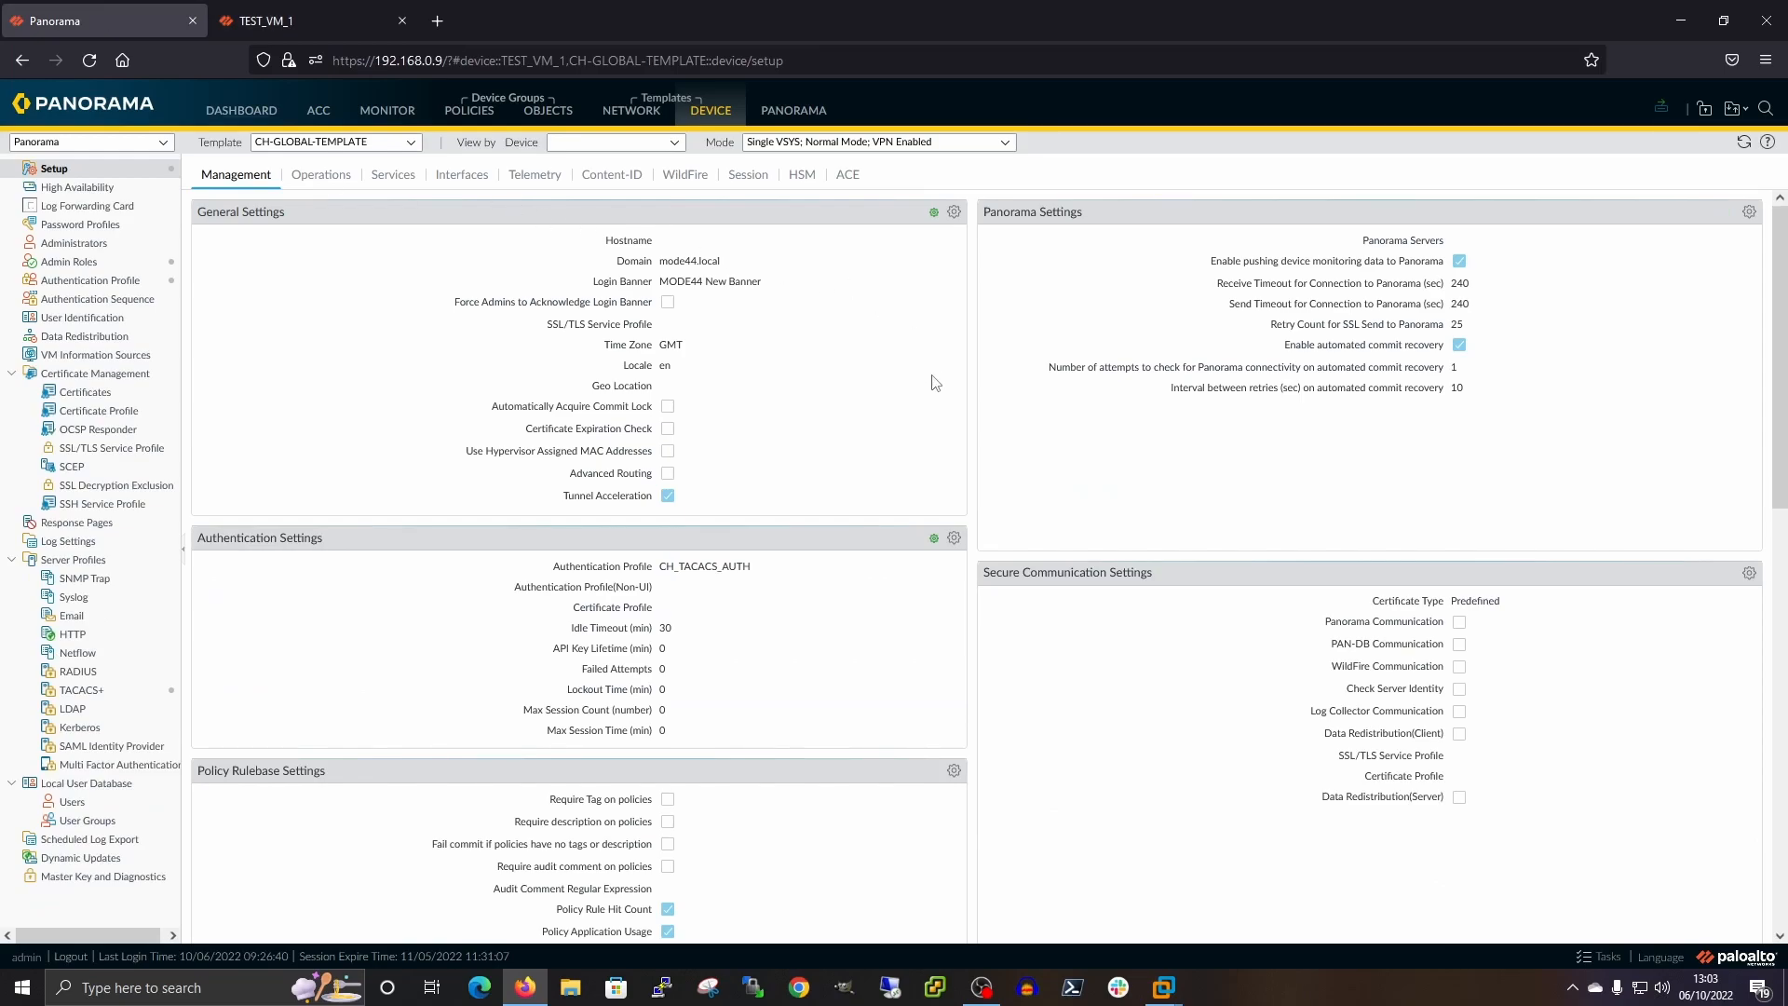
Start a Push to Devices and review the Templates and Device Groups tabs of the push scope
left_click(1666, 116)
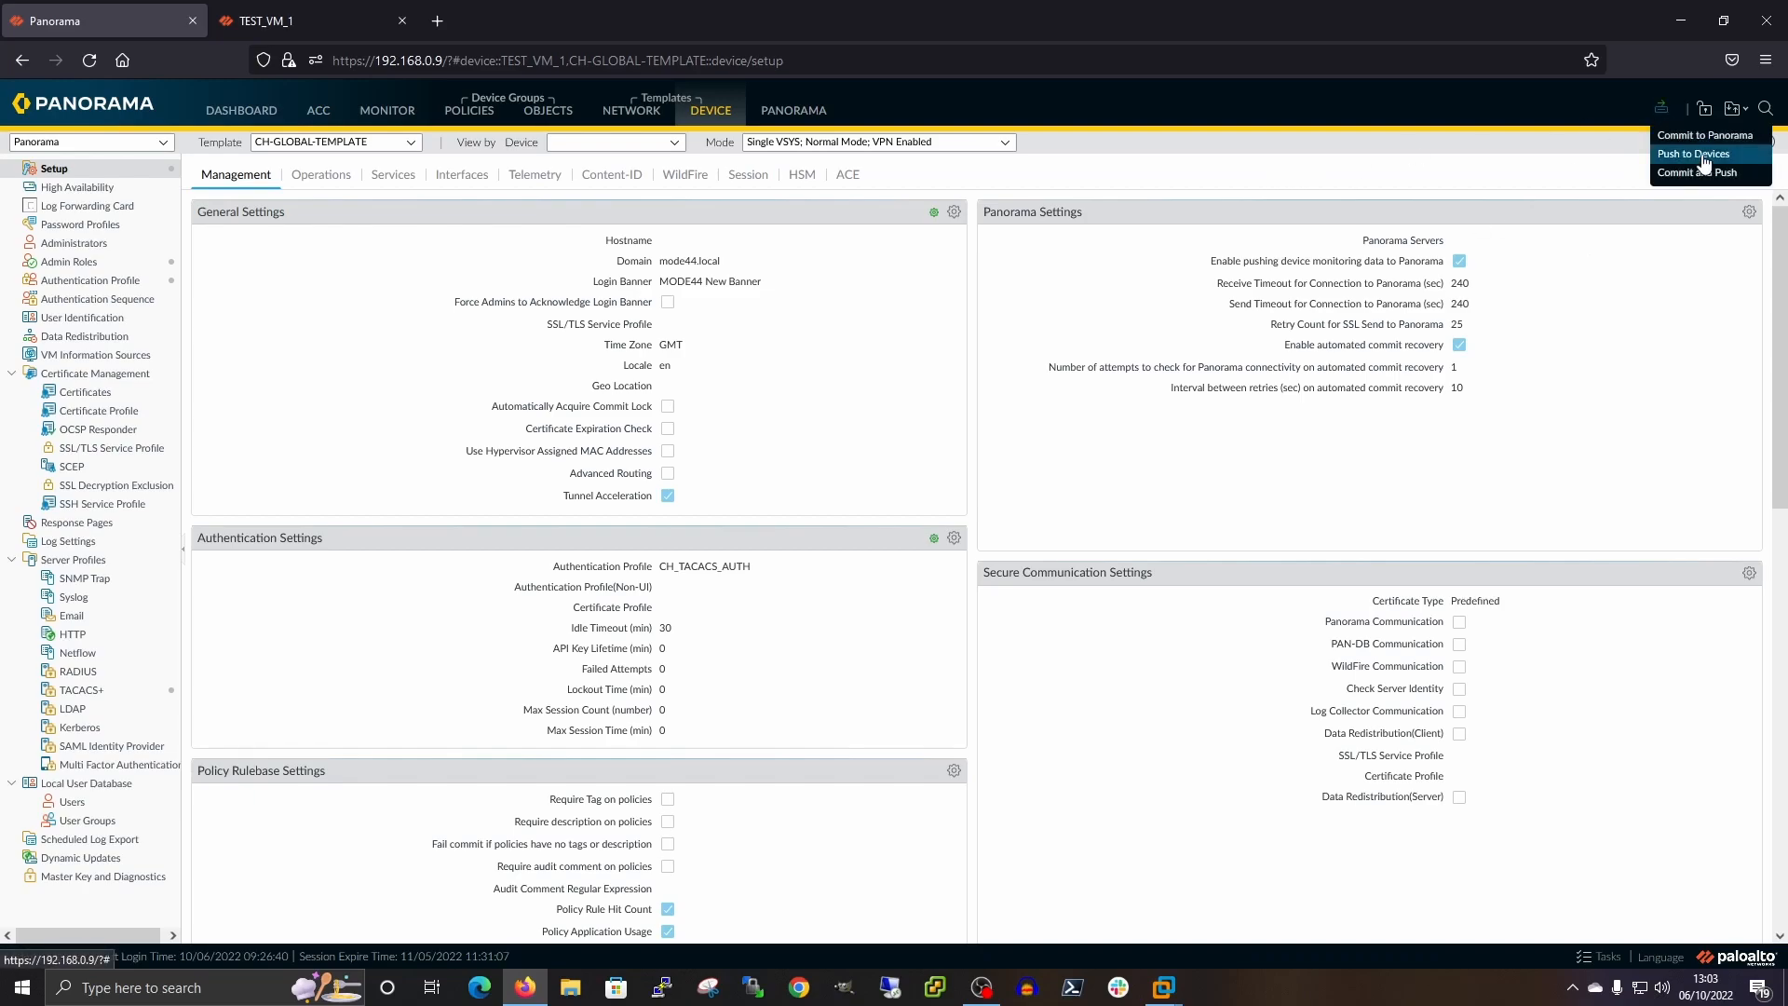
left_click(1696, 155)
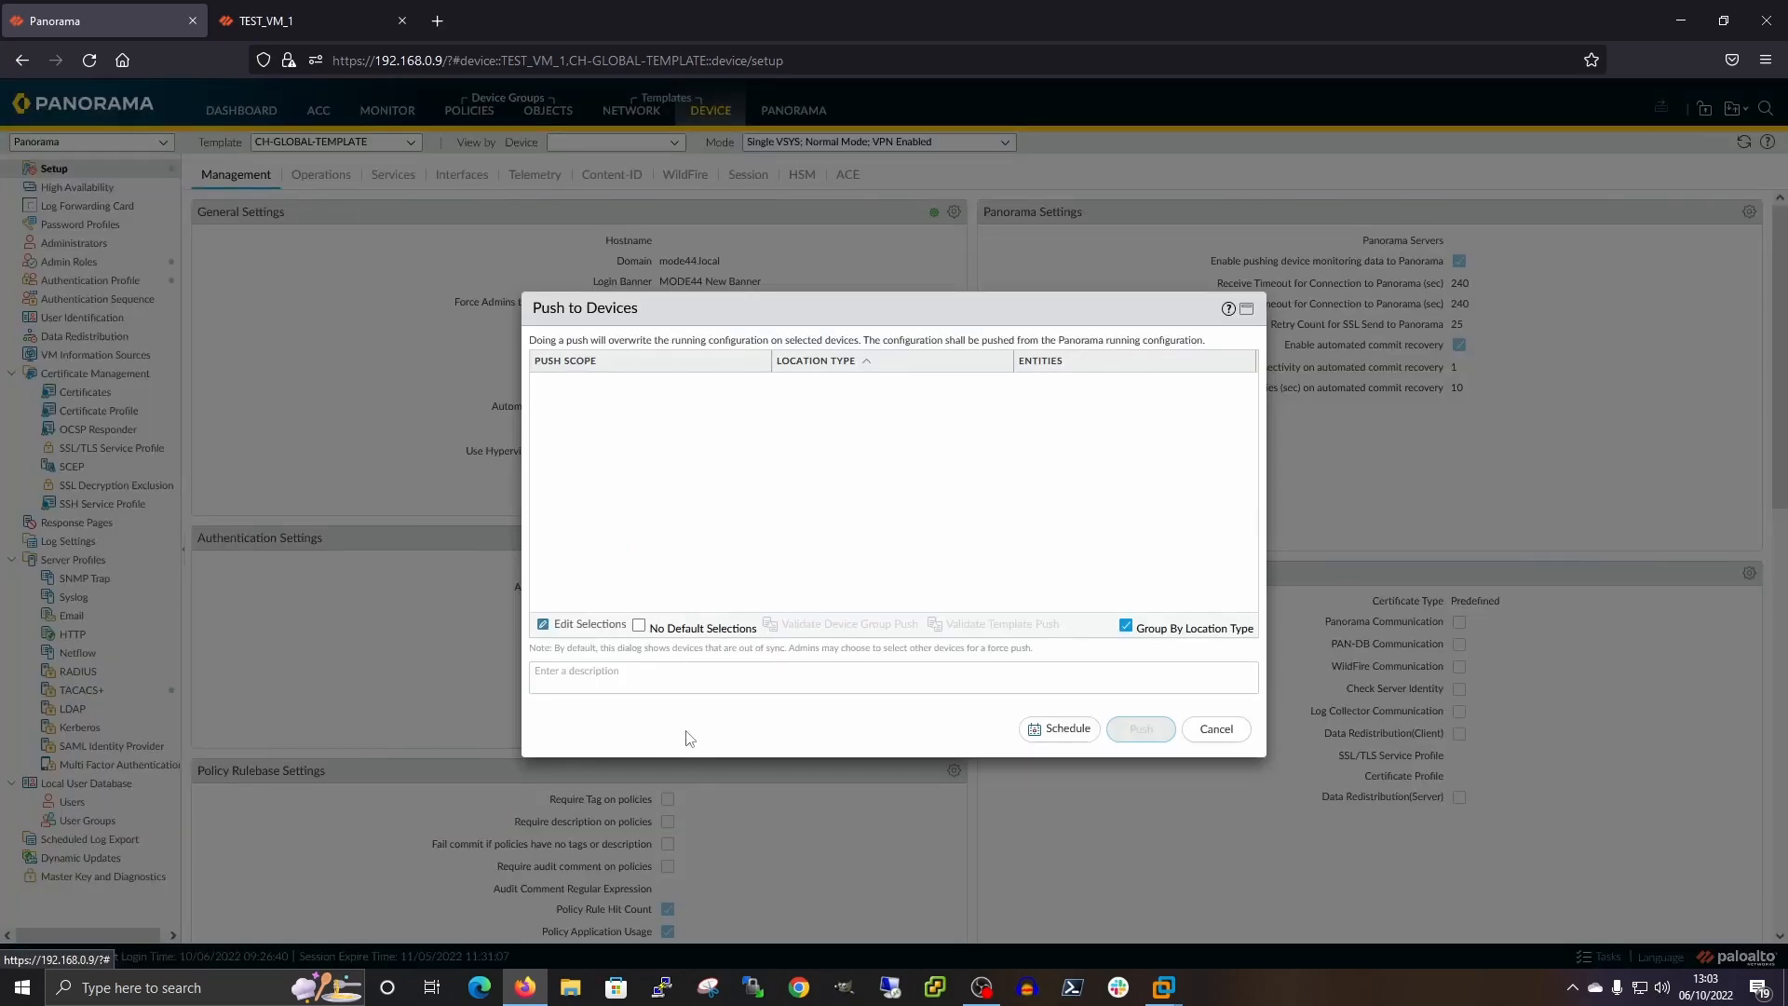
left_click(590, 623)
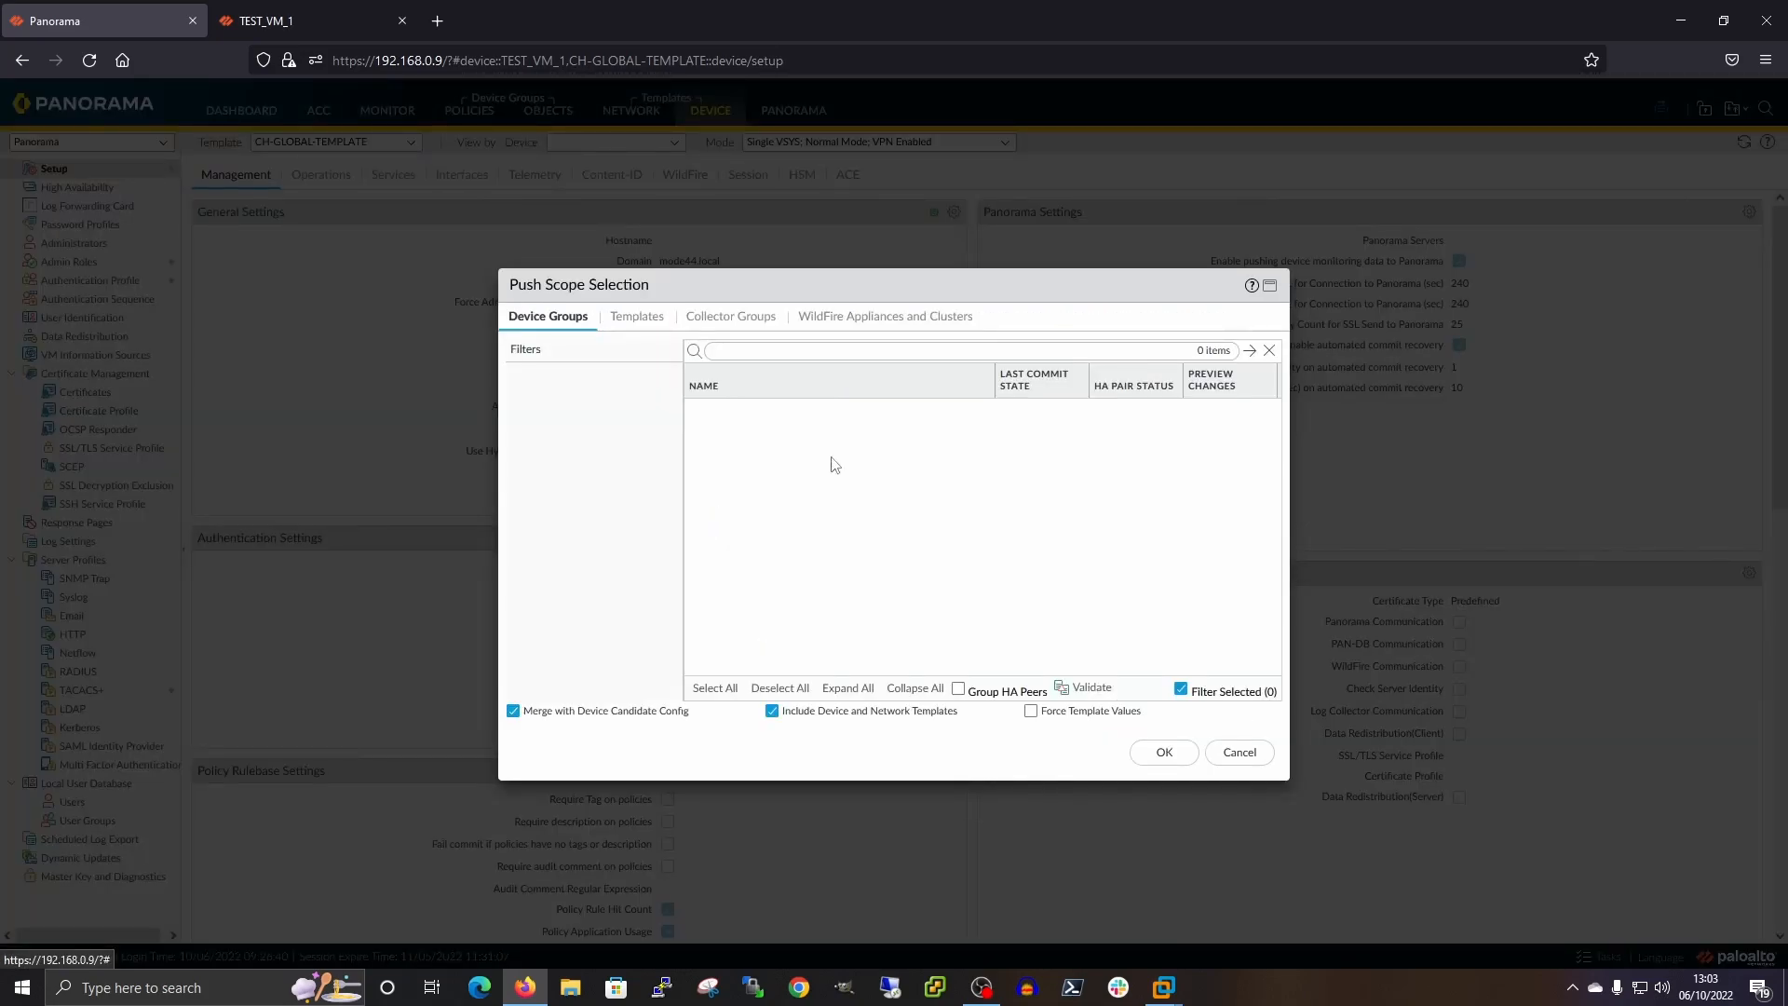
left_click(655, 322)
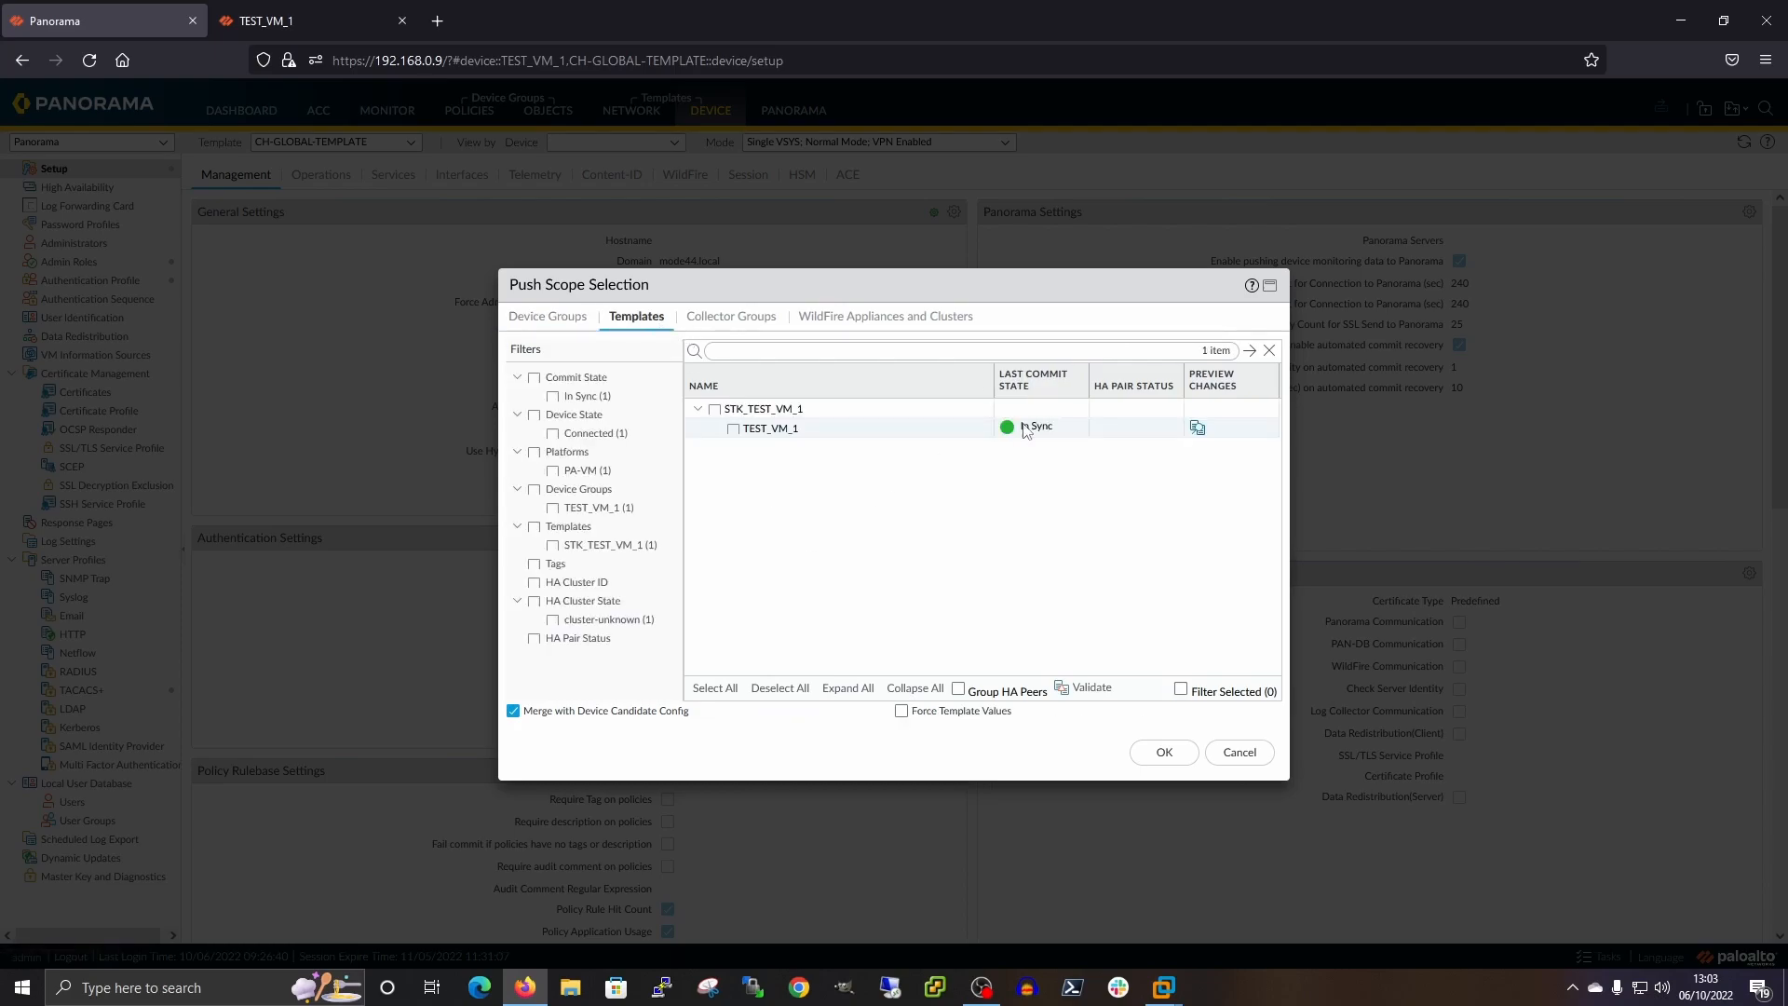
left_click(529, 318)
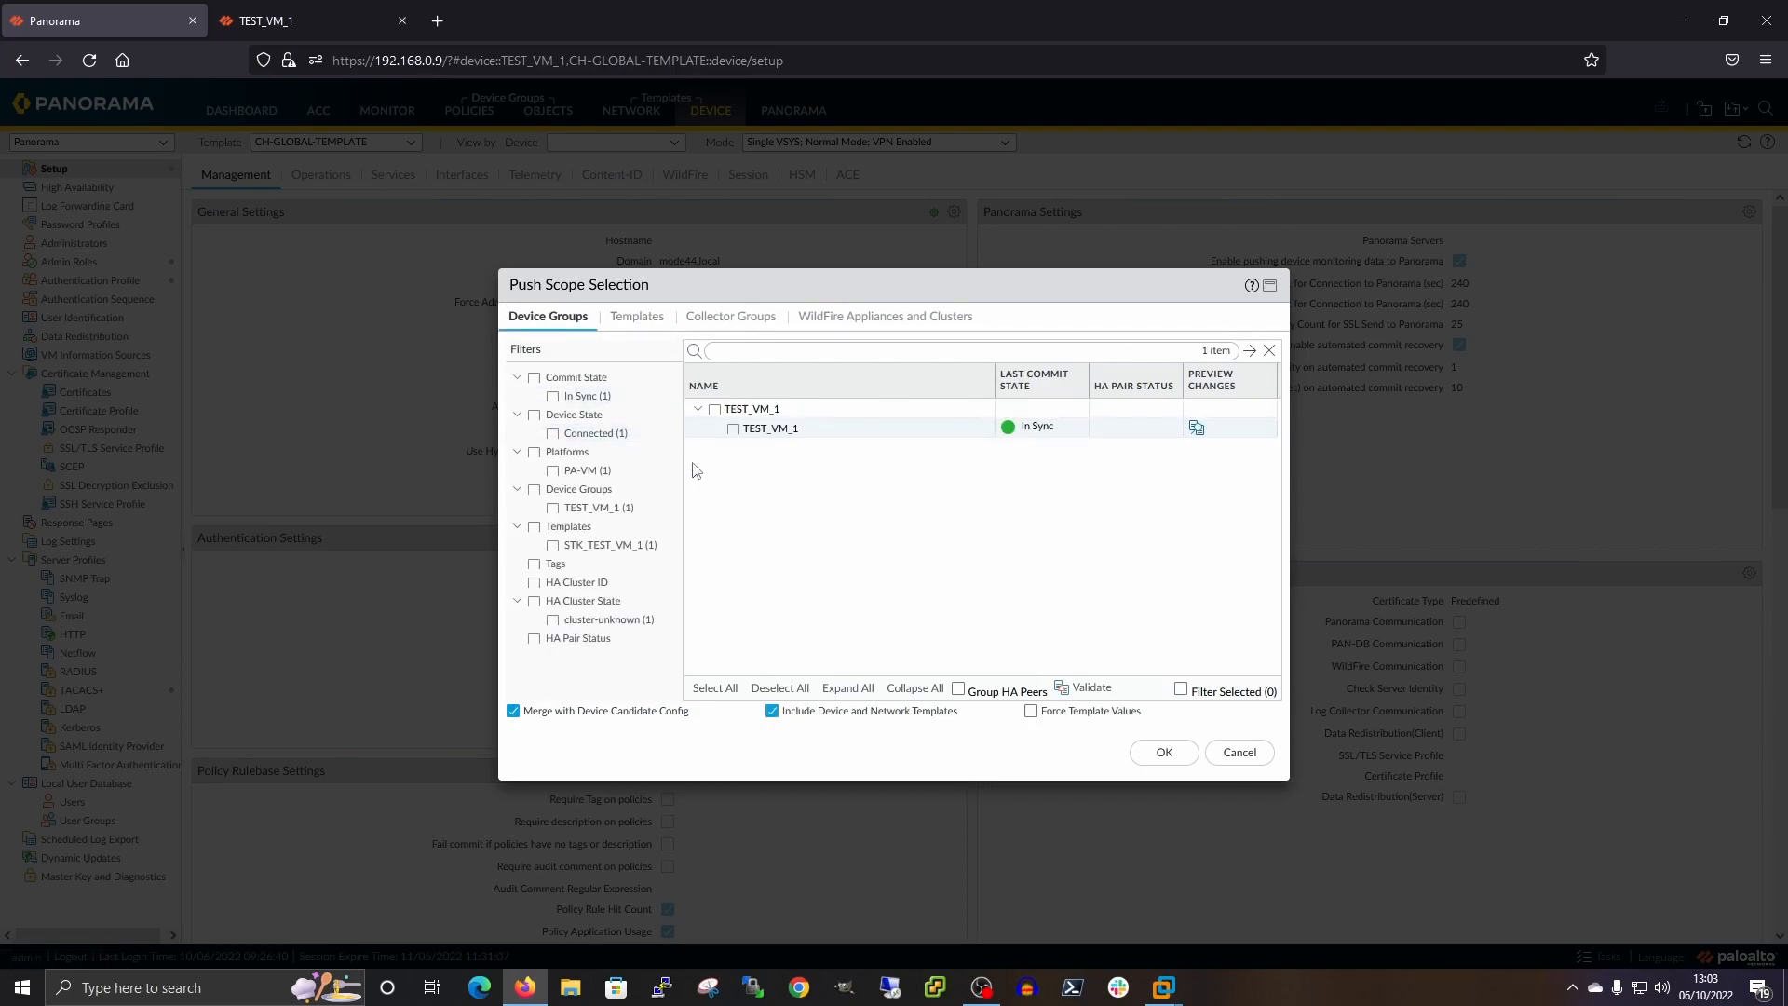
left_click(638, 318)
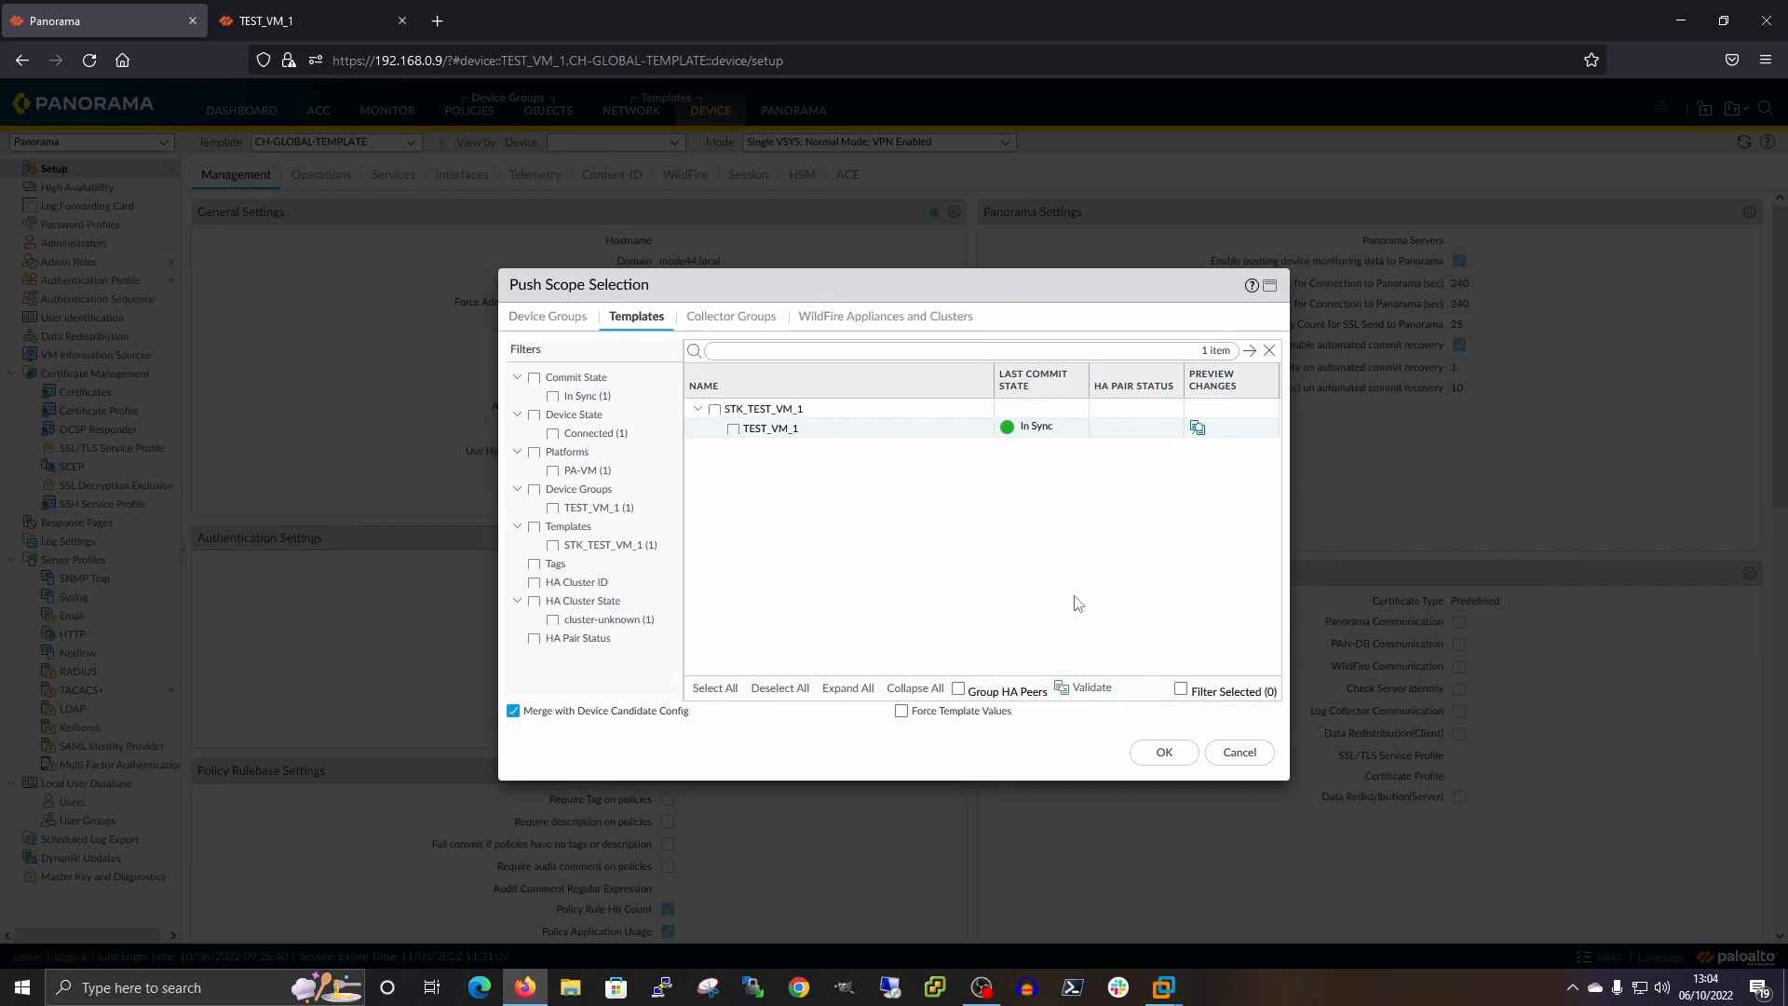
Preview TEST_VM_1's changes, confirming no pending template or local changes
left_click(1199, 427)
left_click(952, 561)
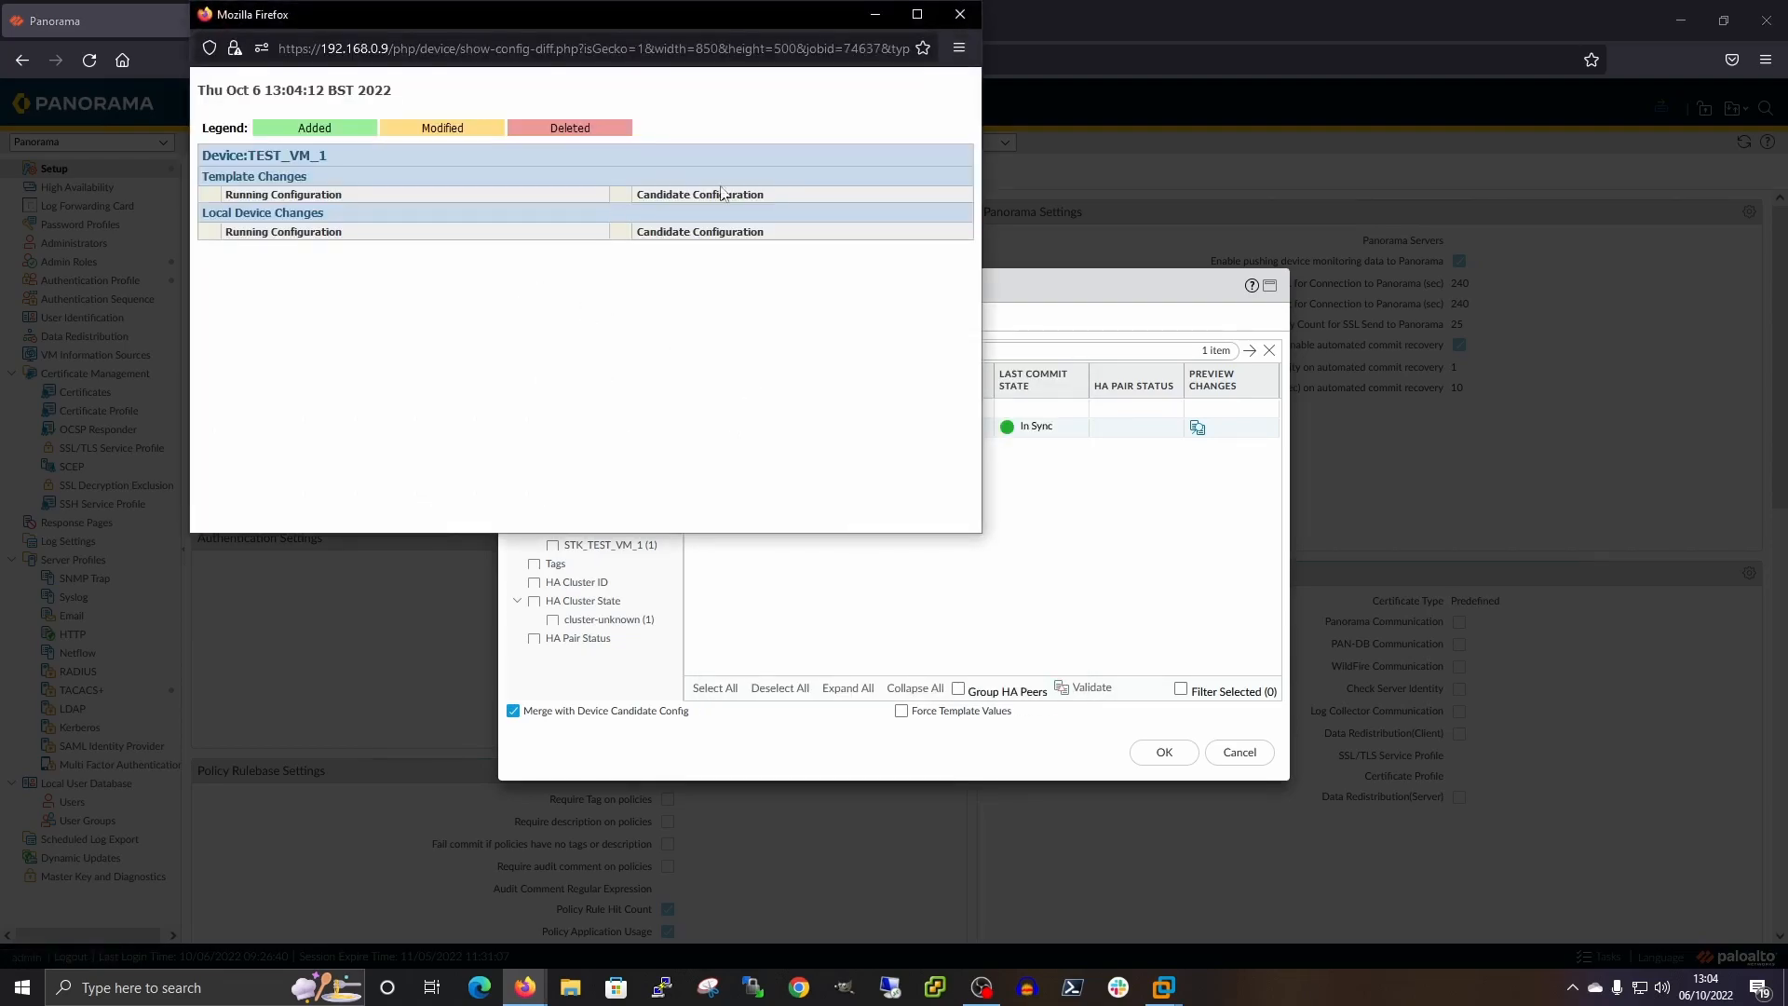
left_click(959, 14)
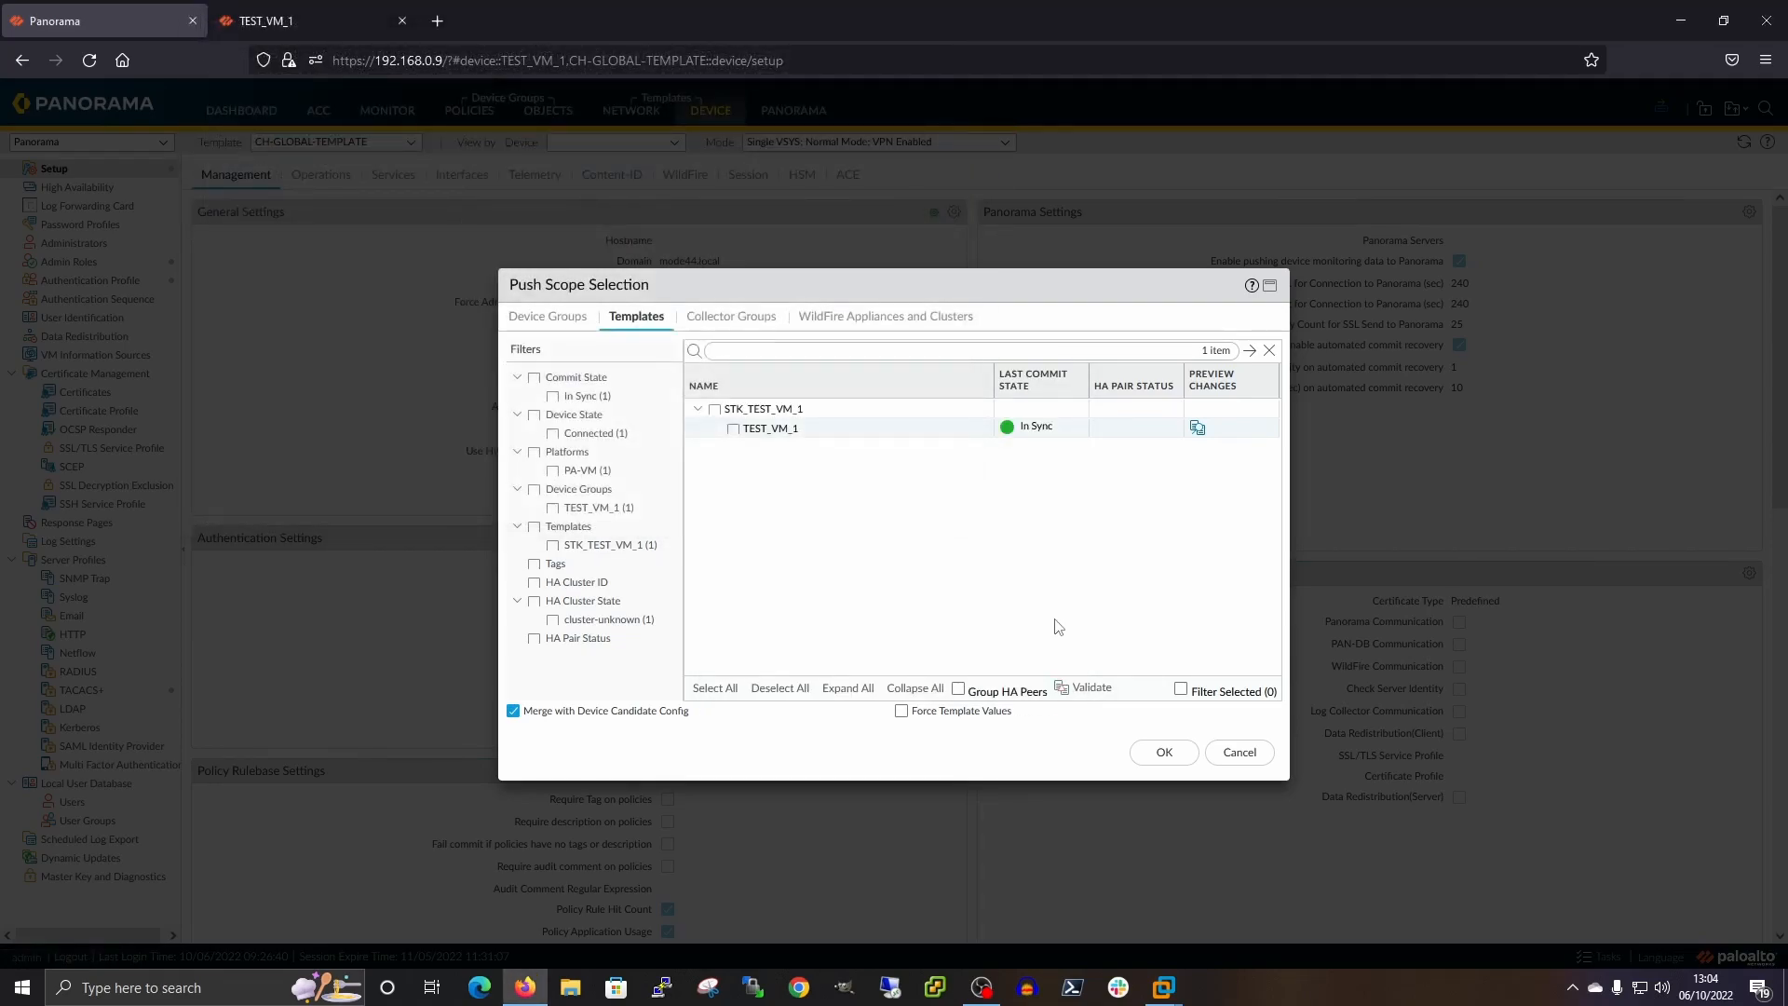
Enable Force Template Values in the push scope and confirm the selection
left_click(905, 711)
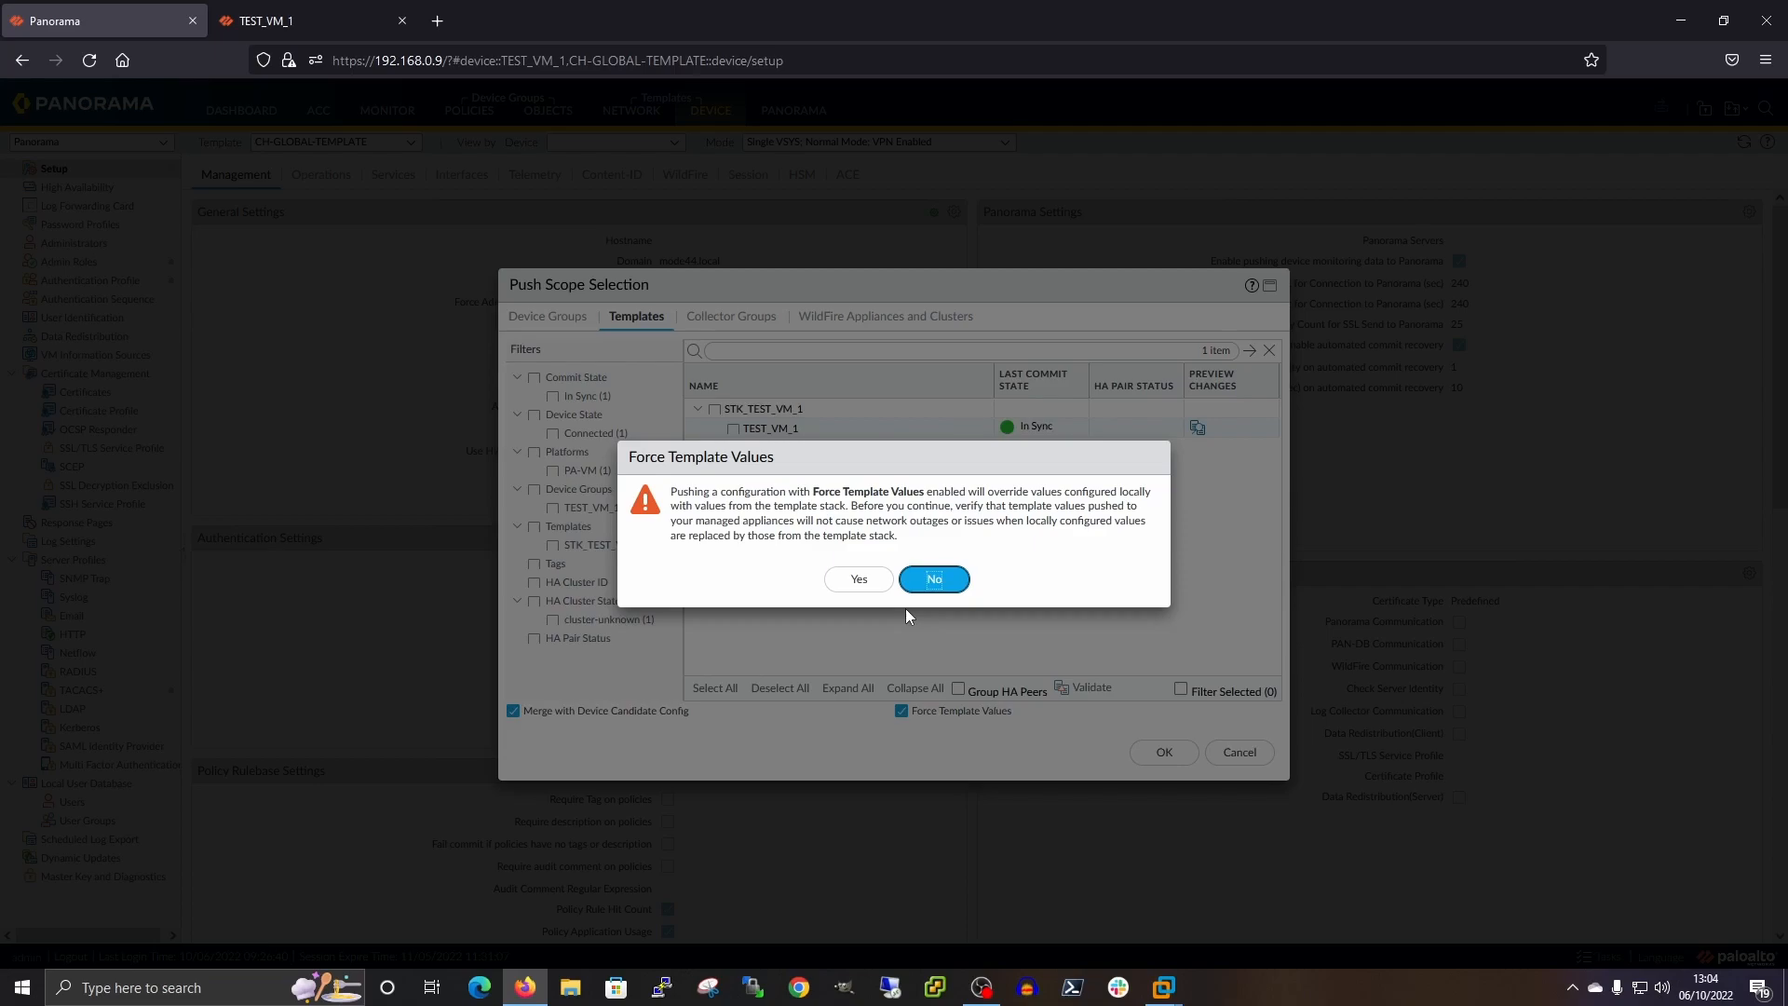
left_click(856, 578)
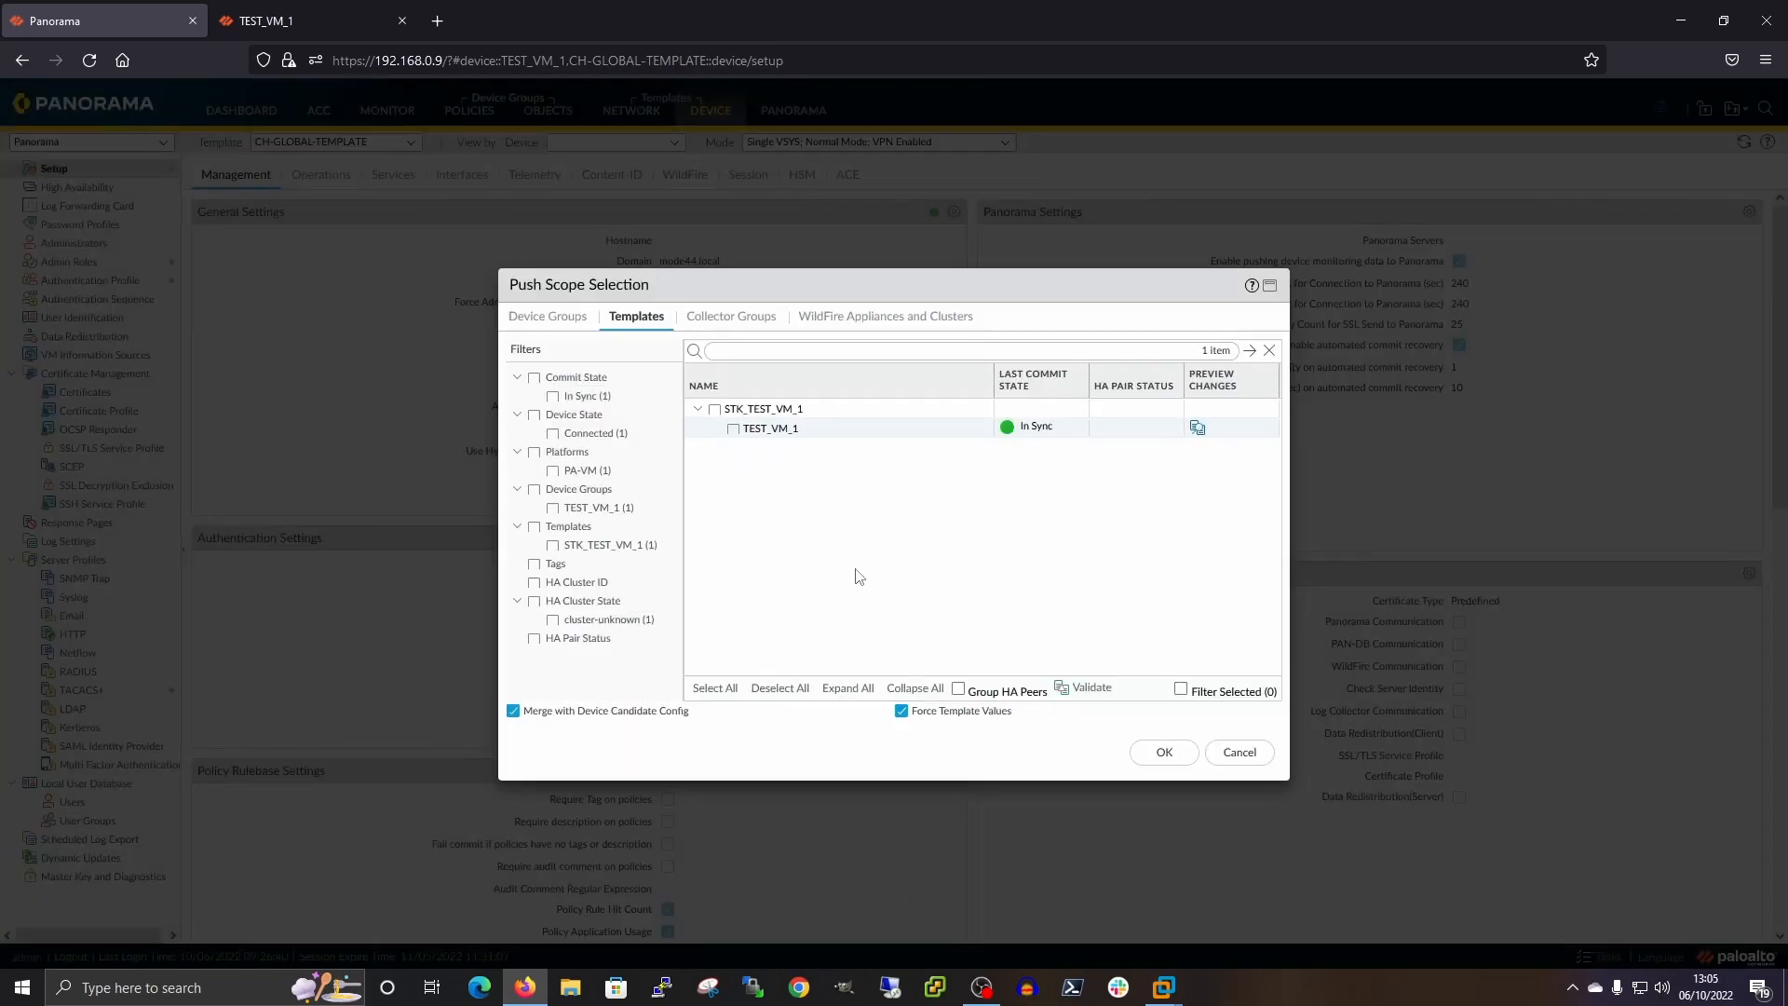
left_click(1166, 751)
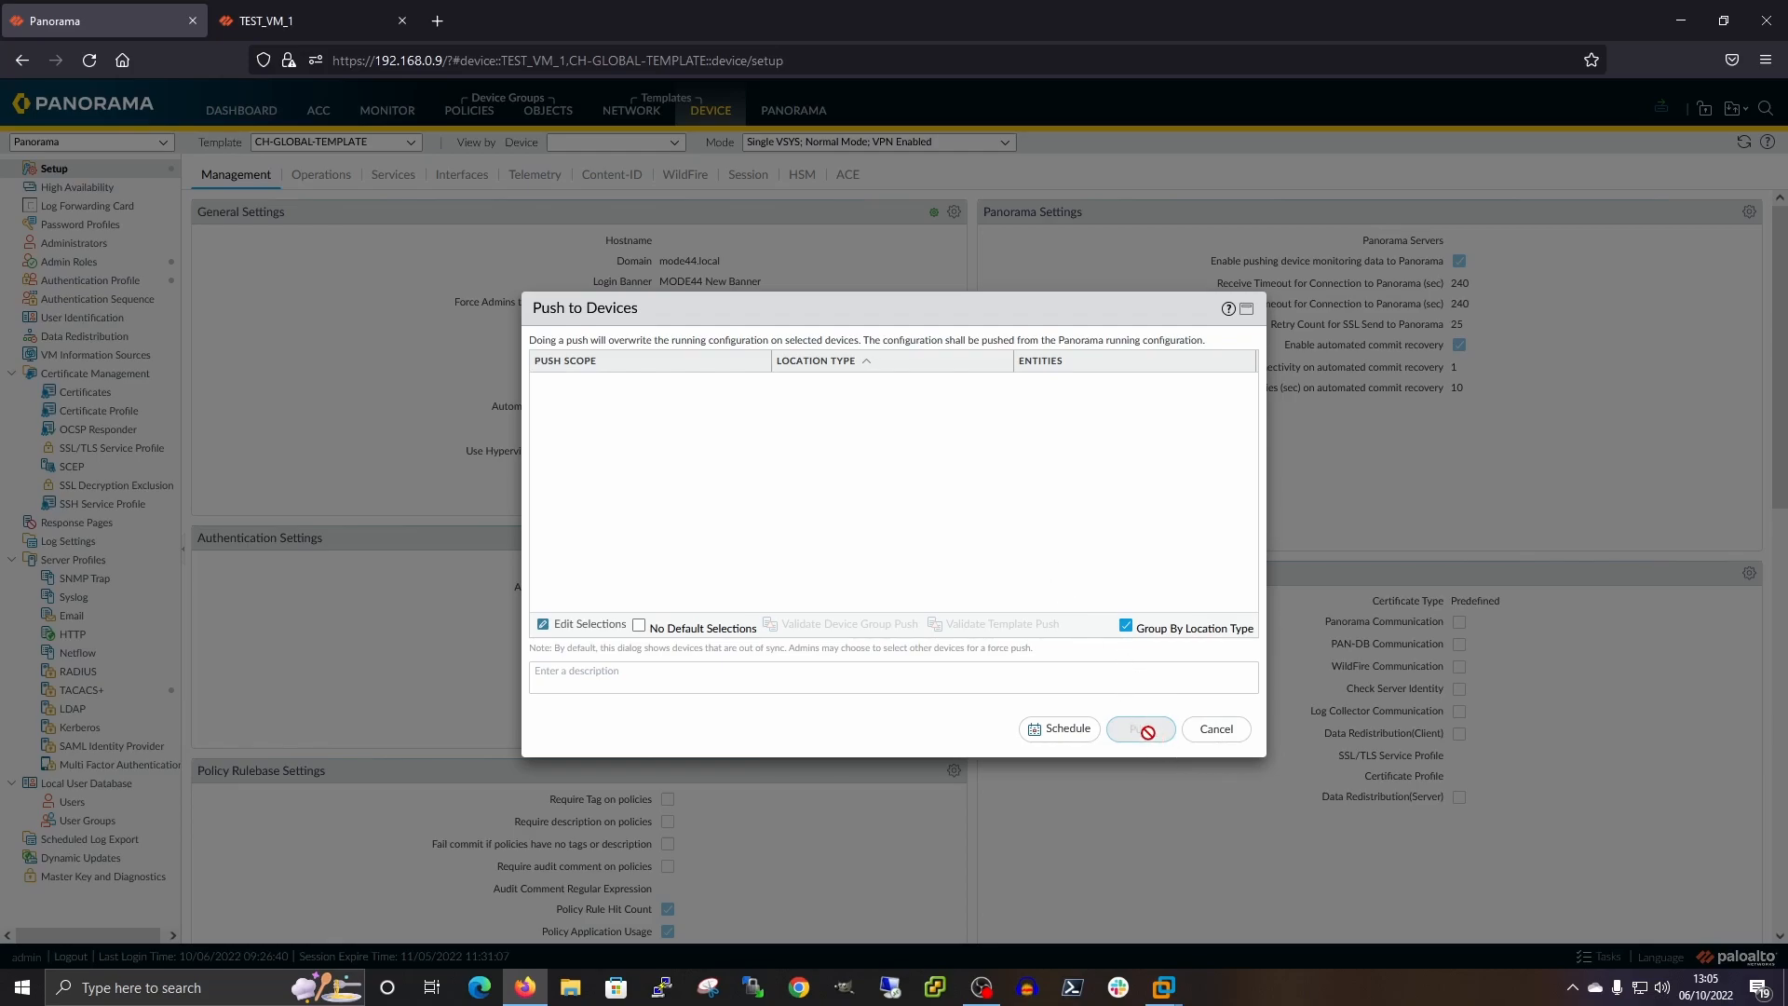
Select the TEST_VM_1 device group and TEST_VM_1 under STK_TEST_VM_1, forcing template values
left_click(549, 625)
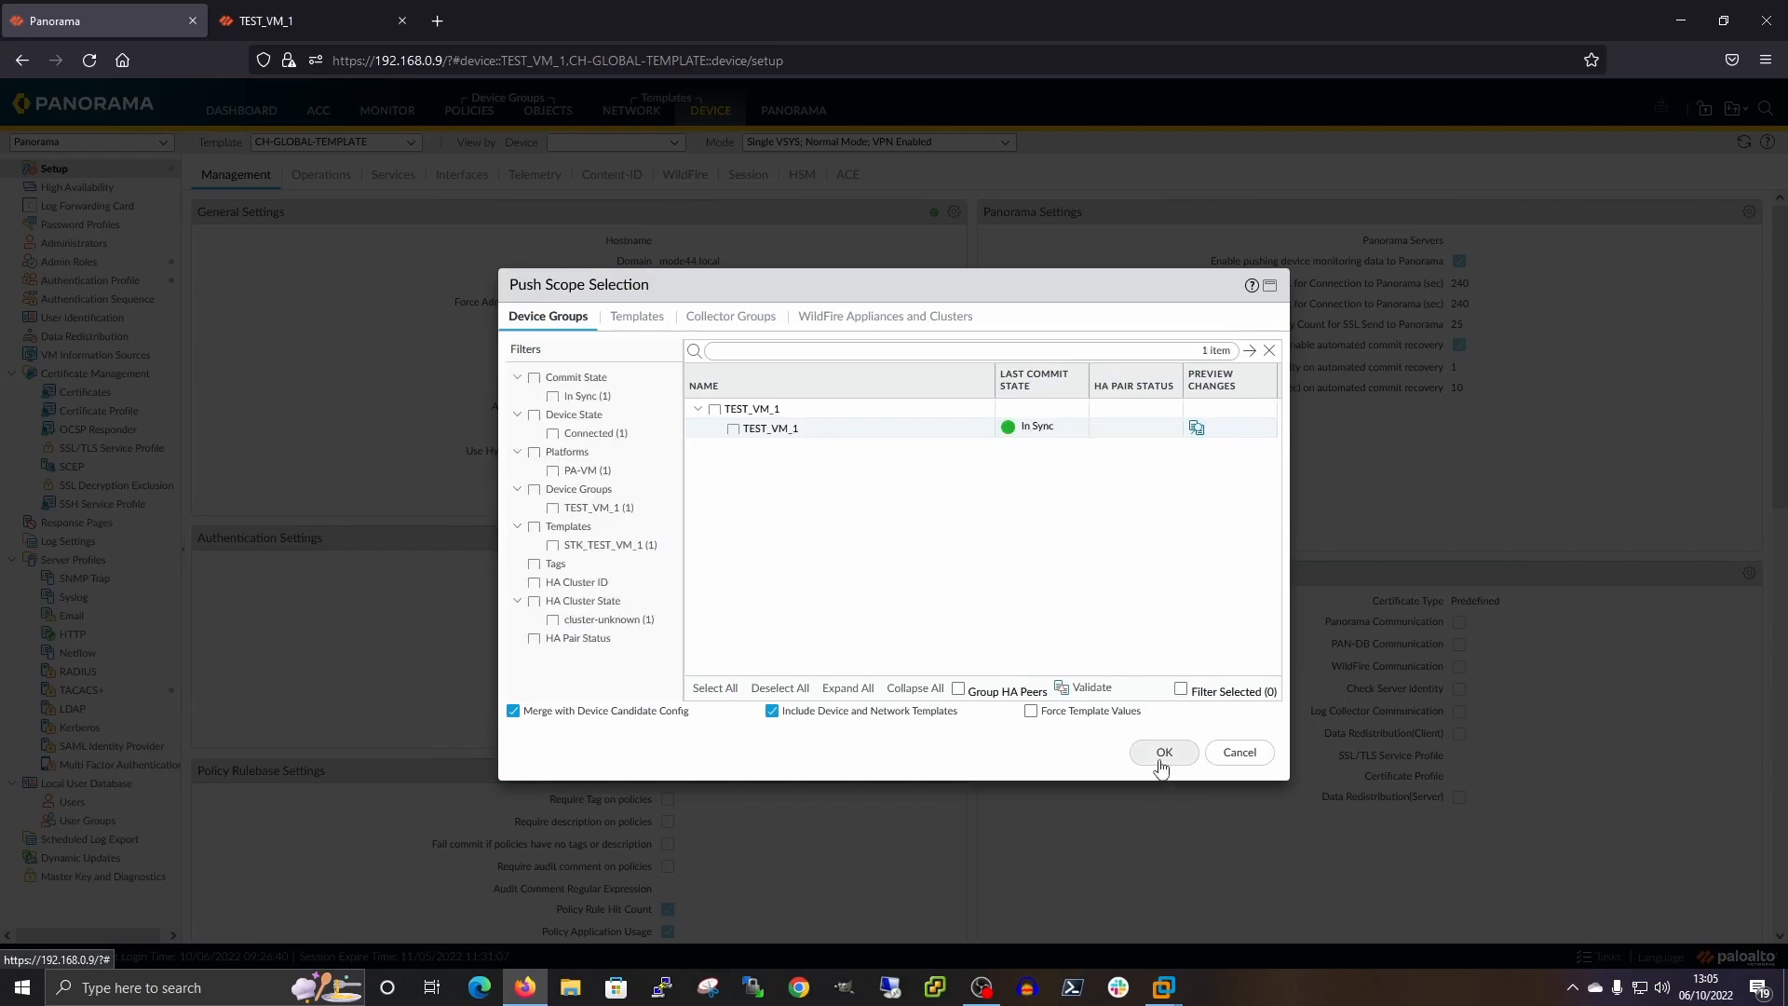
left_click(722, 426)
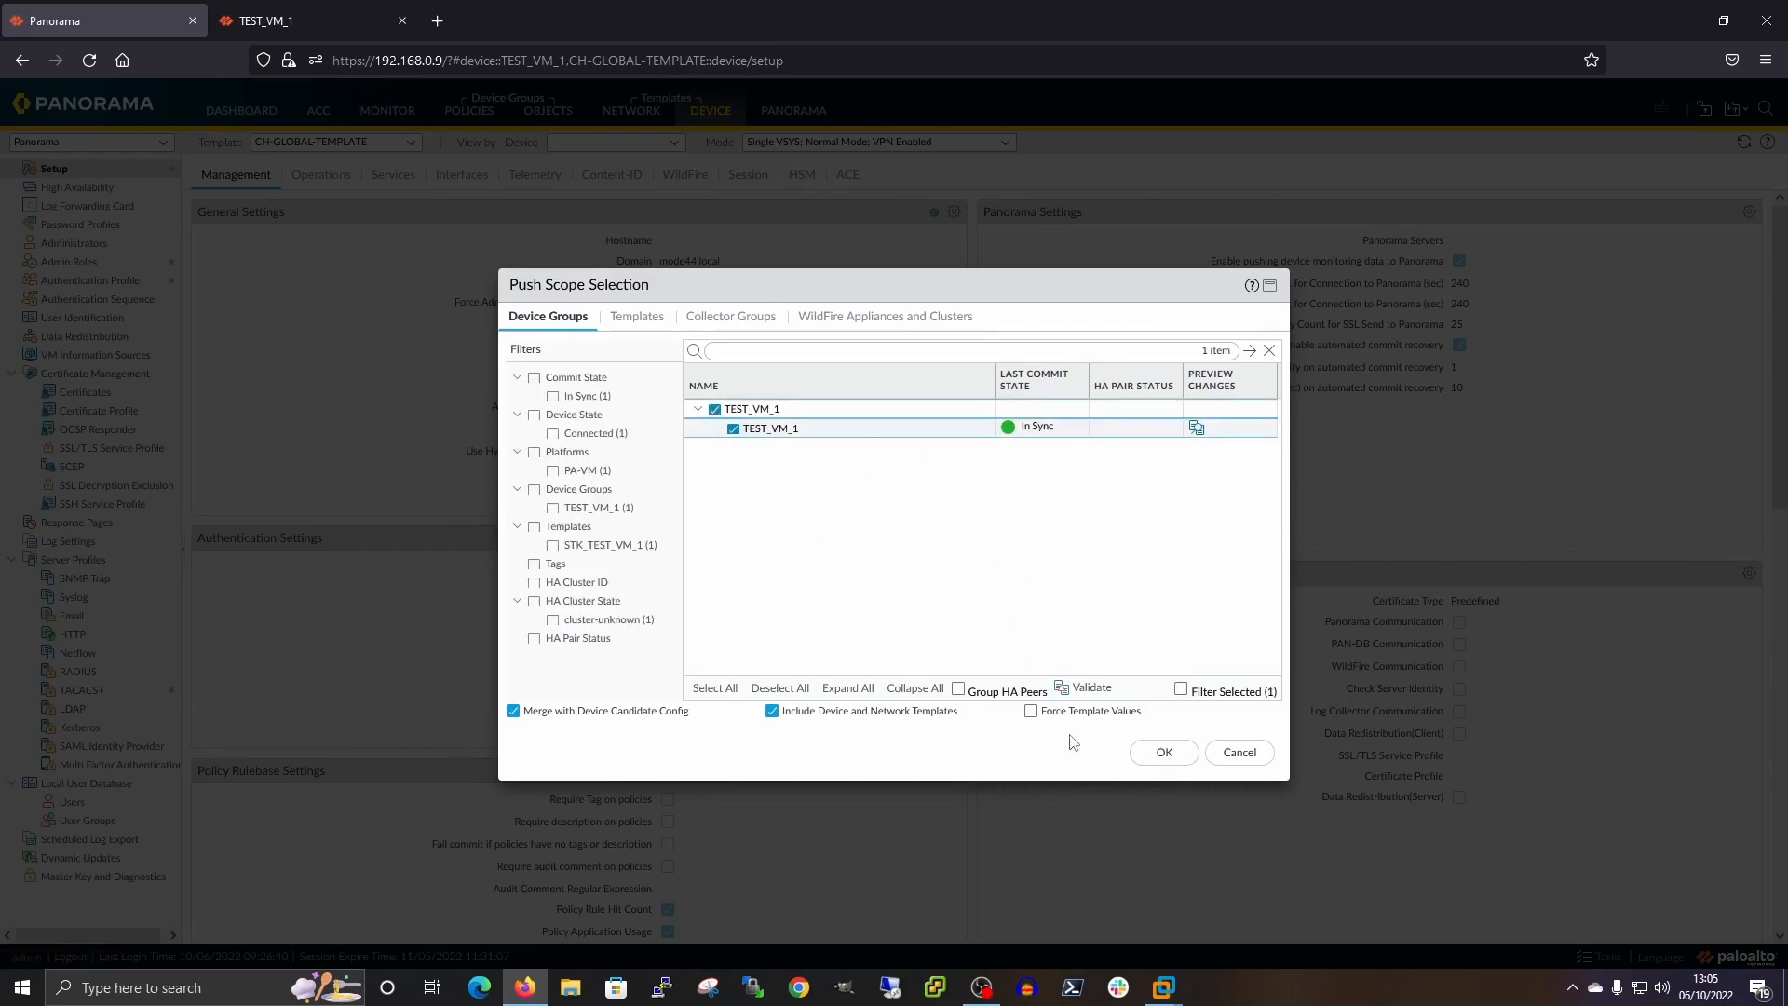
left_click(636, 317)
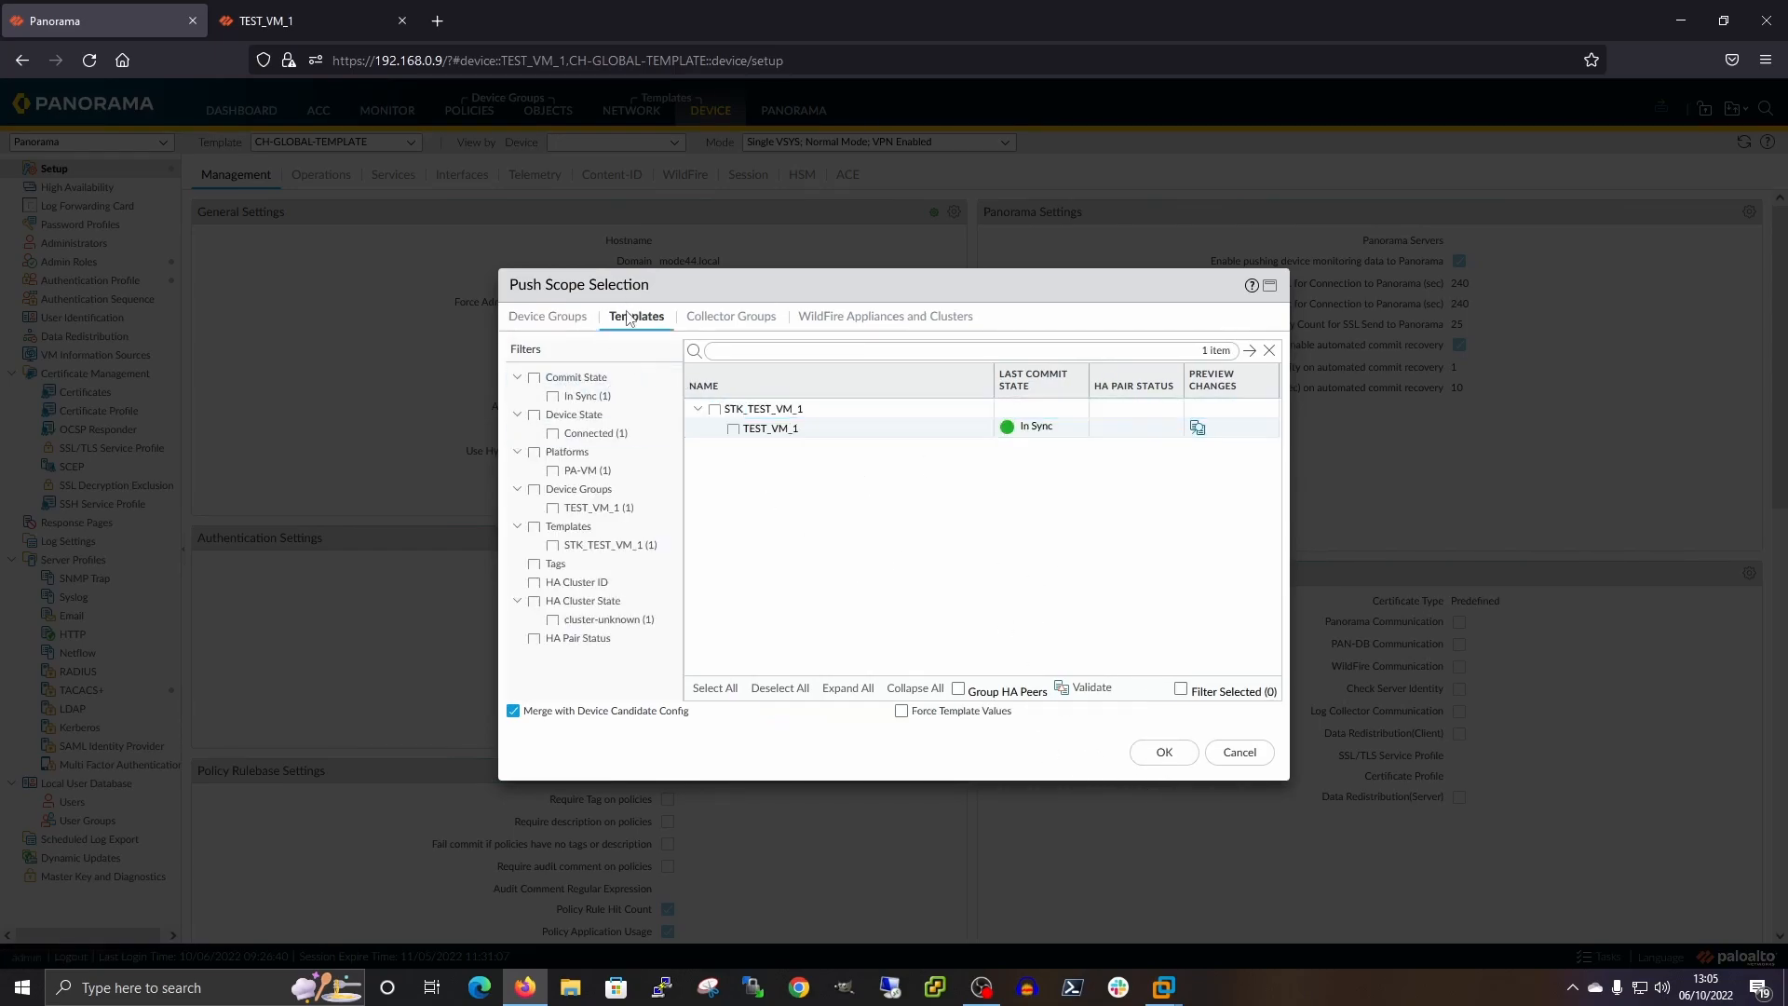
left_click(735, 430)
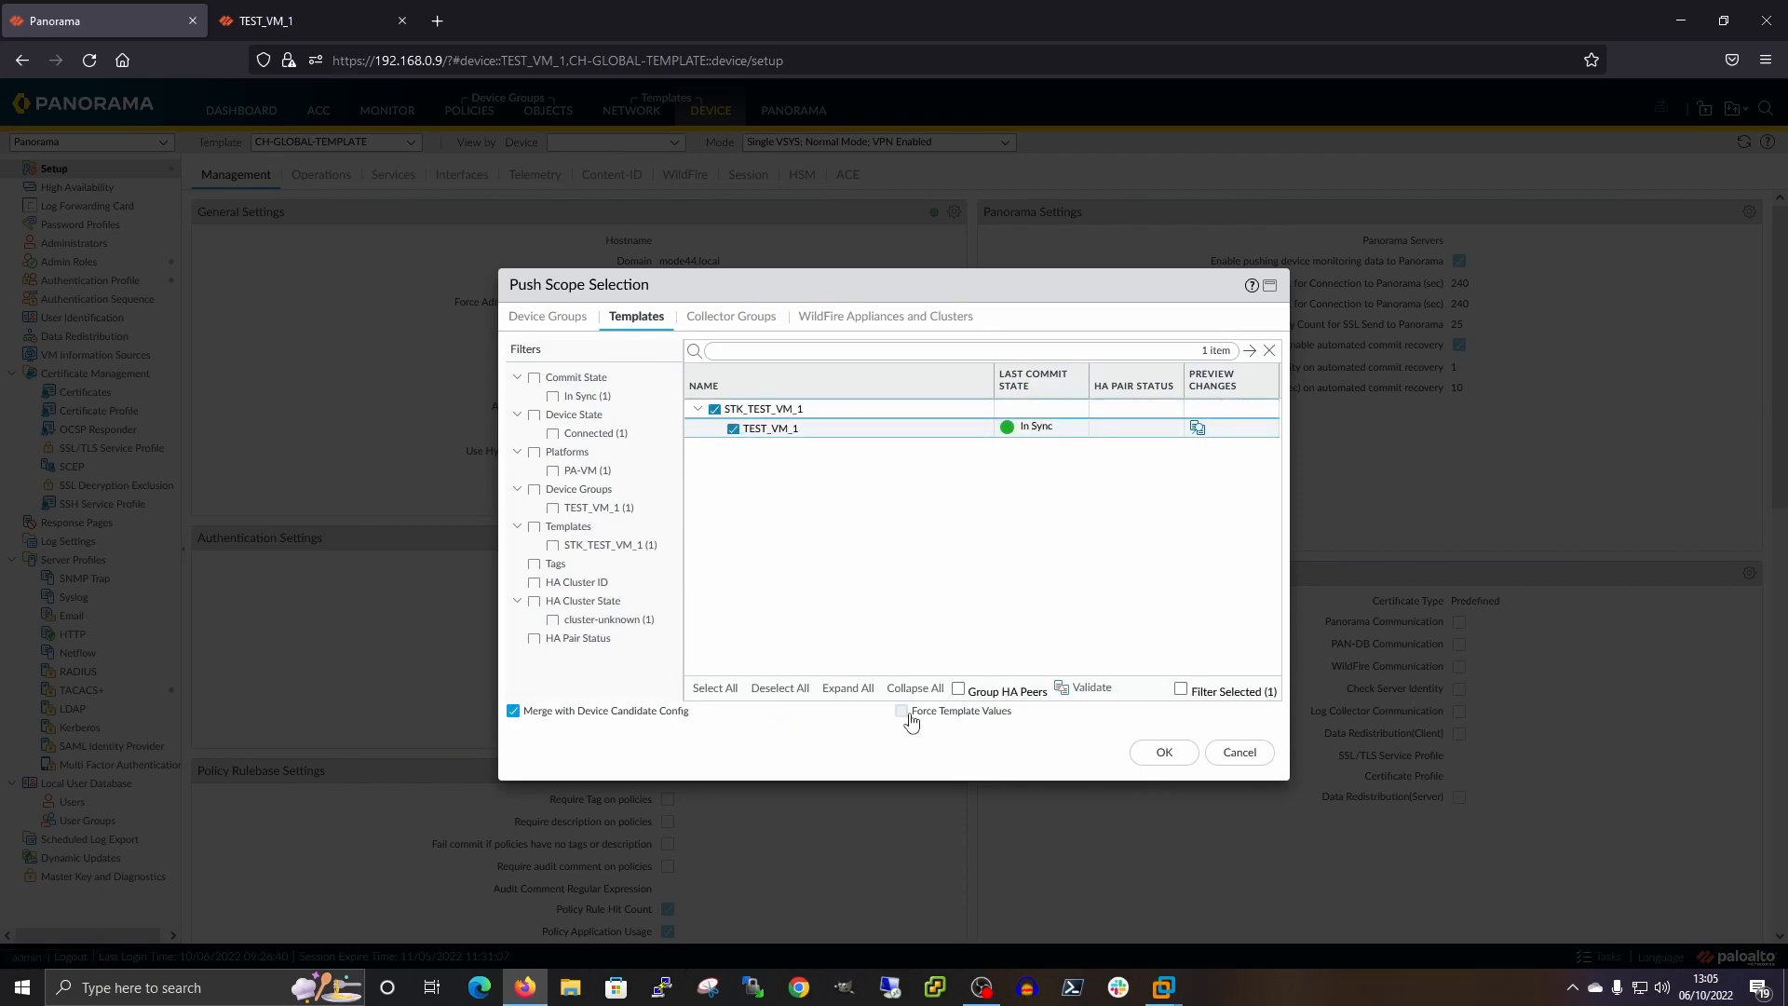
left_click(901, 711)
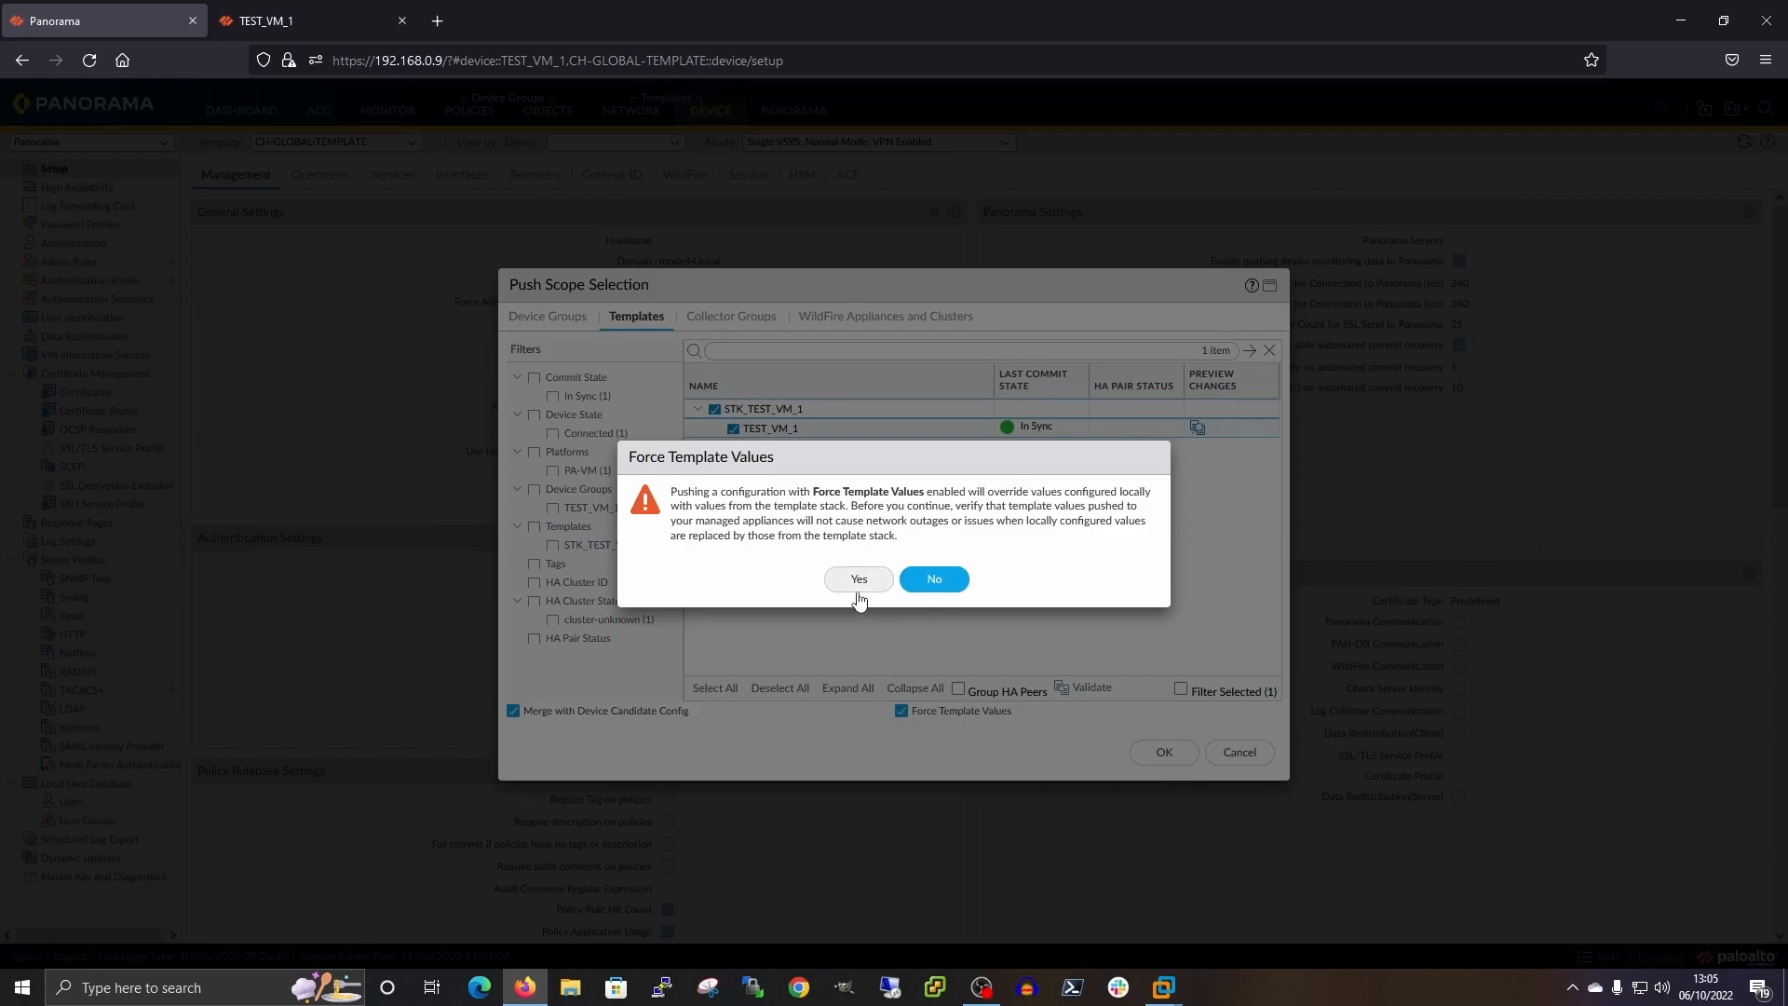
left_click(857, 588)
left_click(1176, 754)
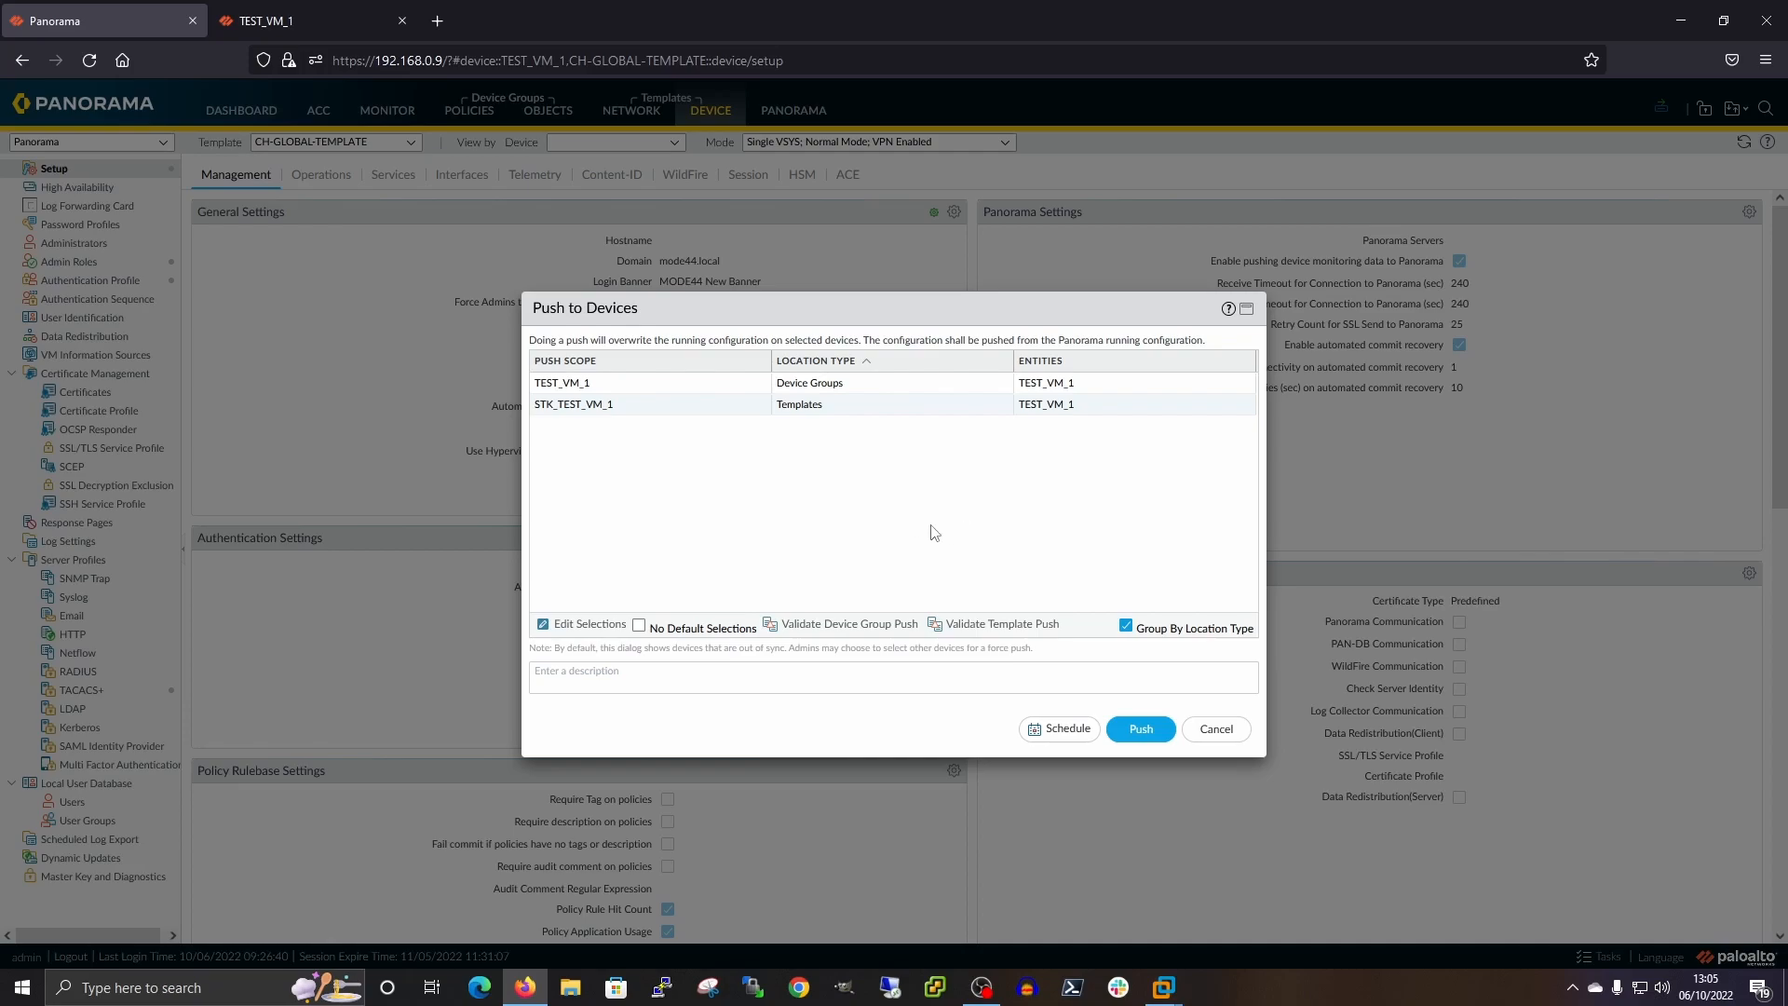
Re-enable Force Template Values for the STK_TEST_VM_1 template stack and confirm the scope
left_click(562, 624)
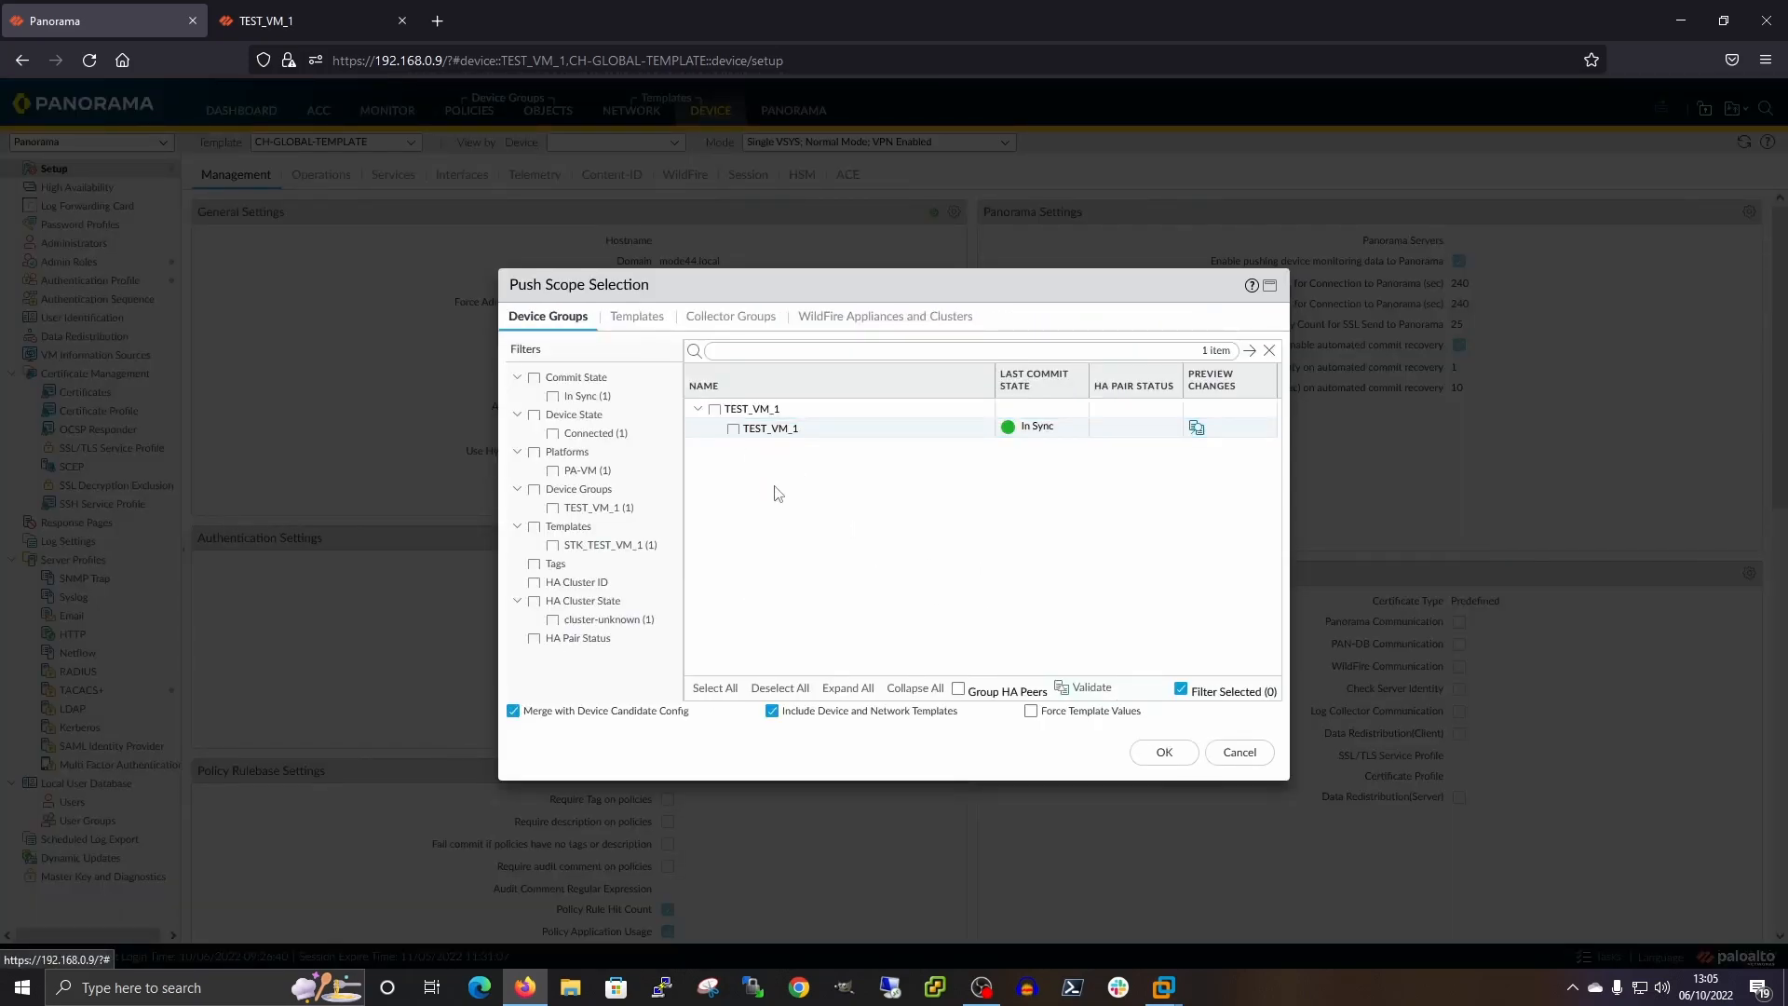
left_click(622, 317)
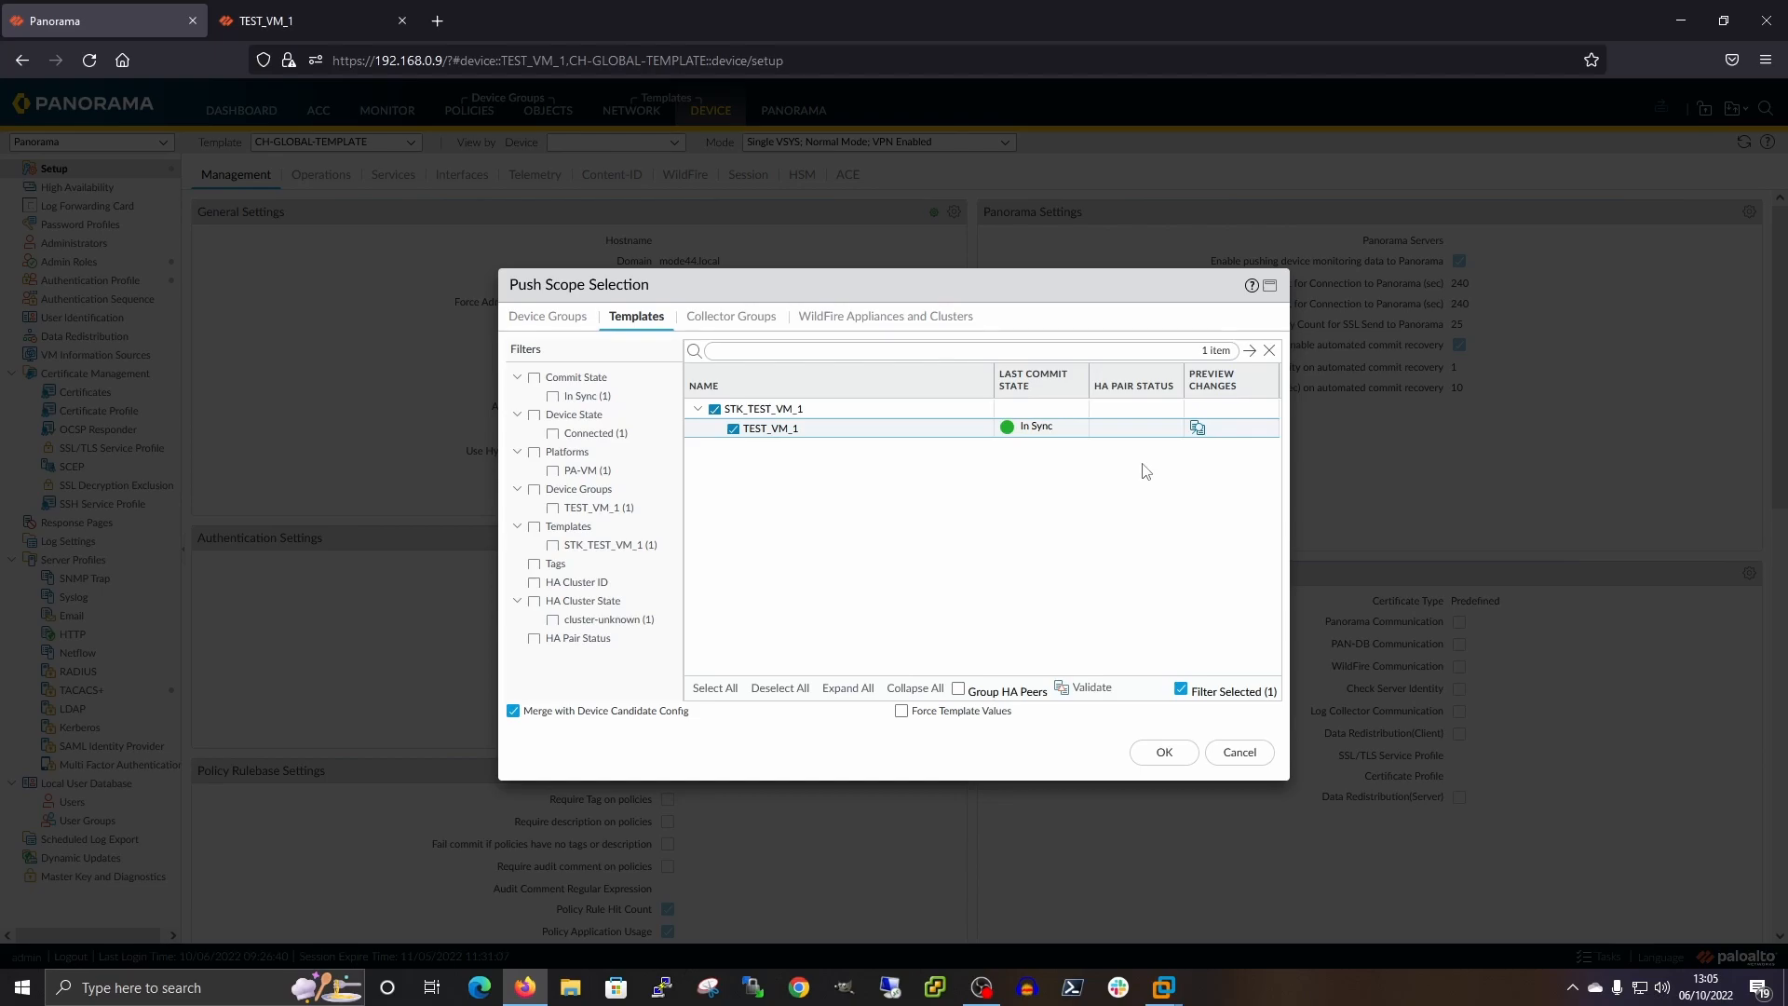
left_click(902, 710)
left_click(861, 585)
left_click(1155, 752)
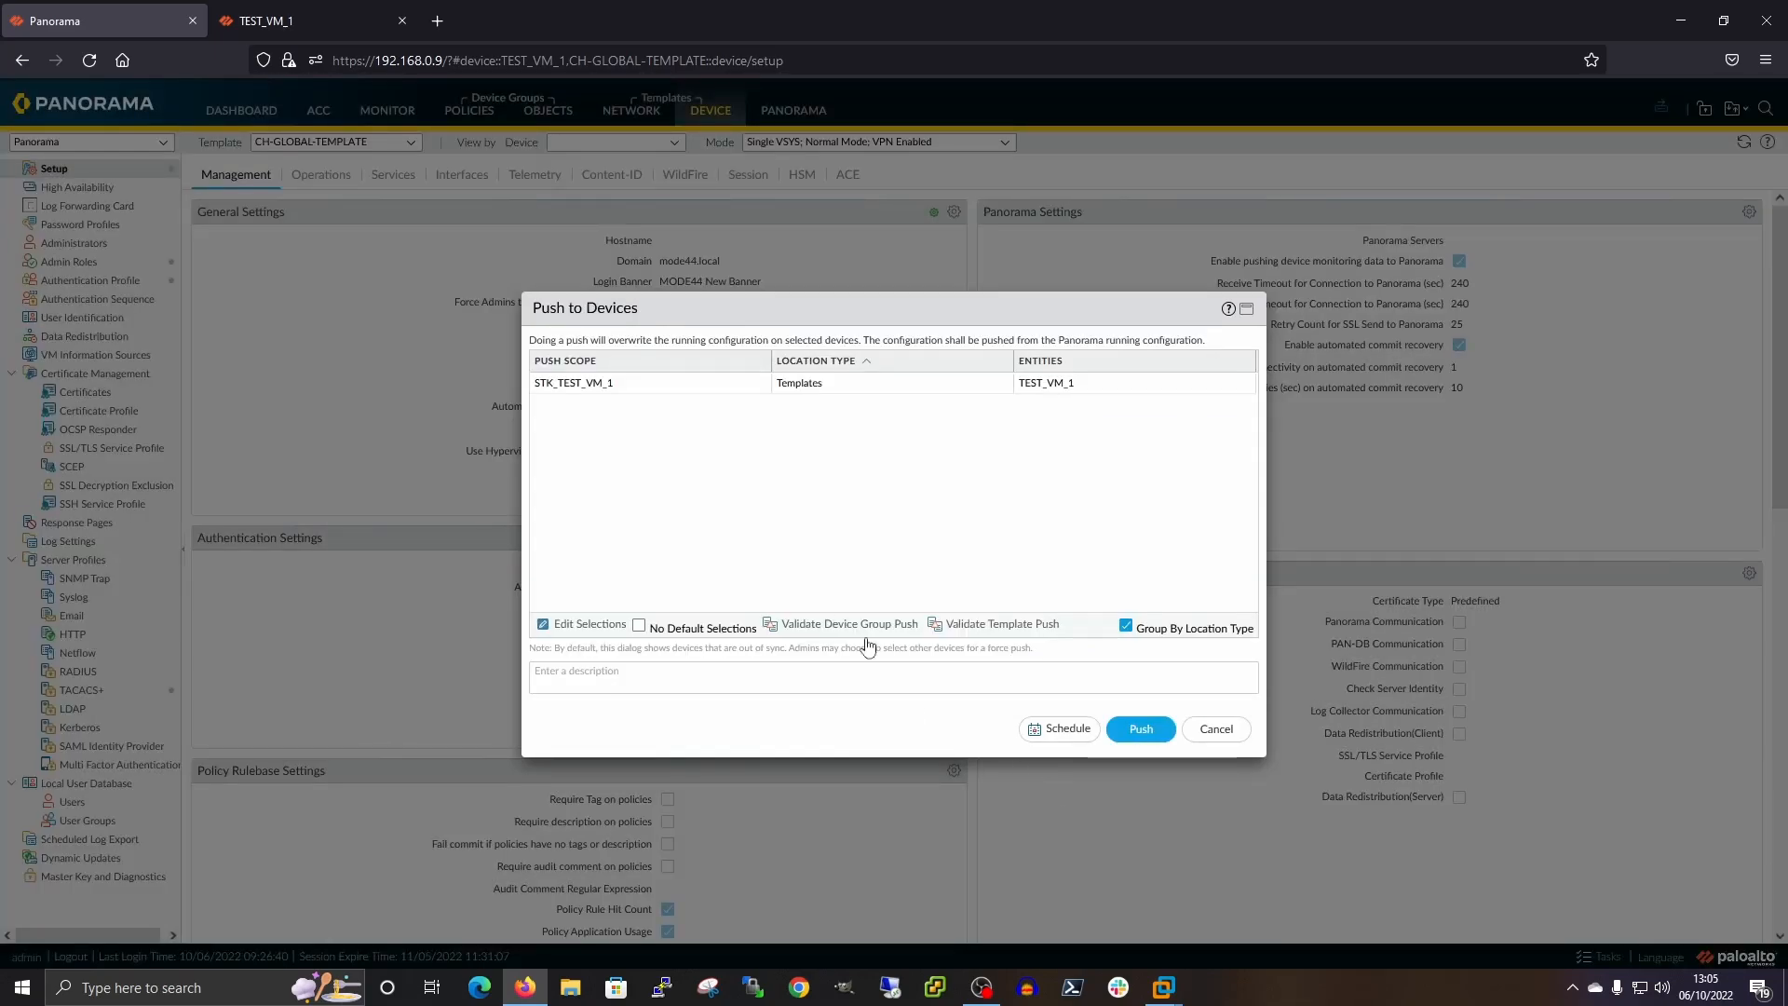
Push STK_TEST_VM_1 to TEST_VM_1, view its Commit All job status, then switch to the firewall
left_click(1141, 728)
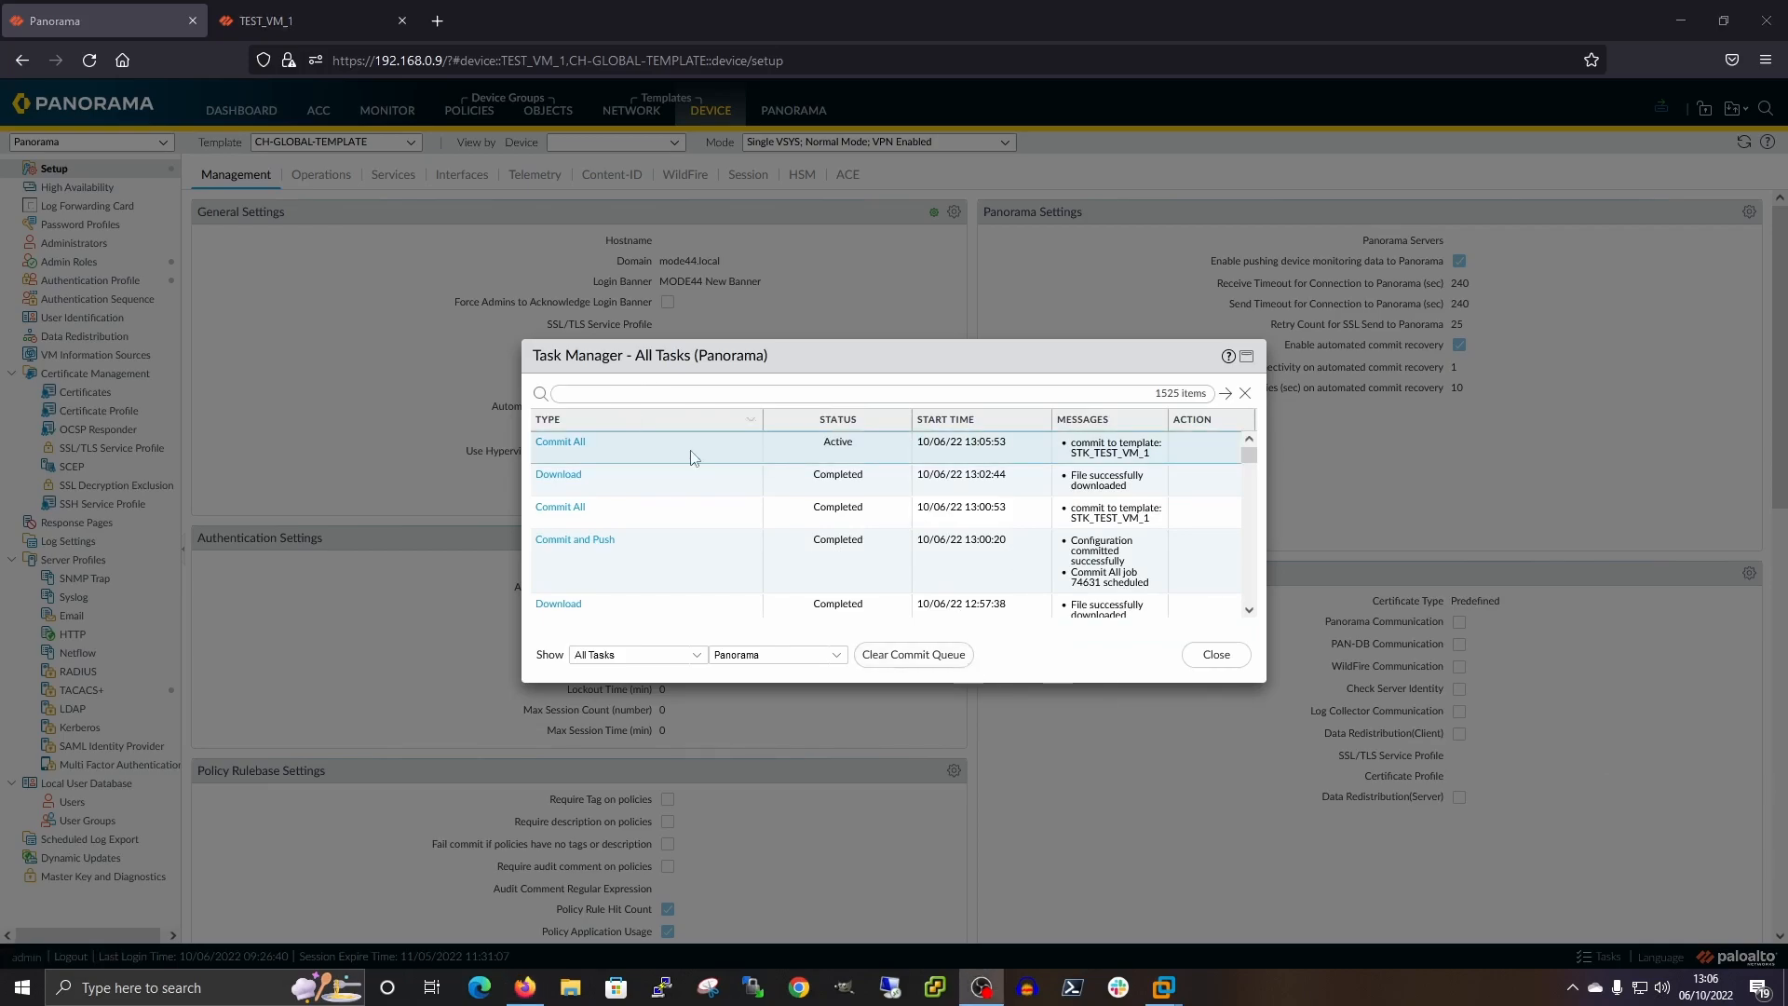
left_click(560, 443)
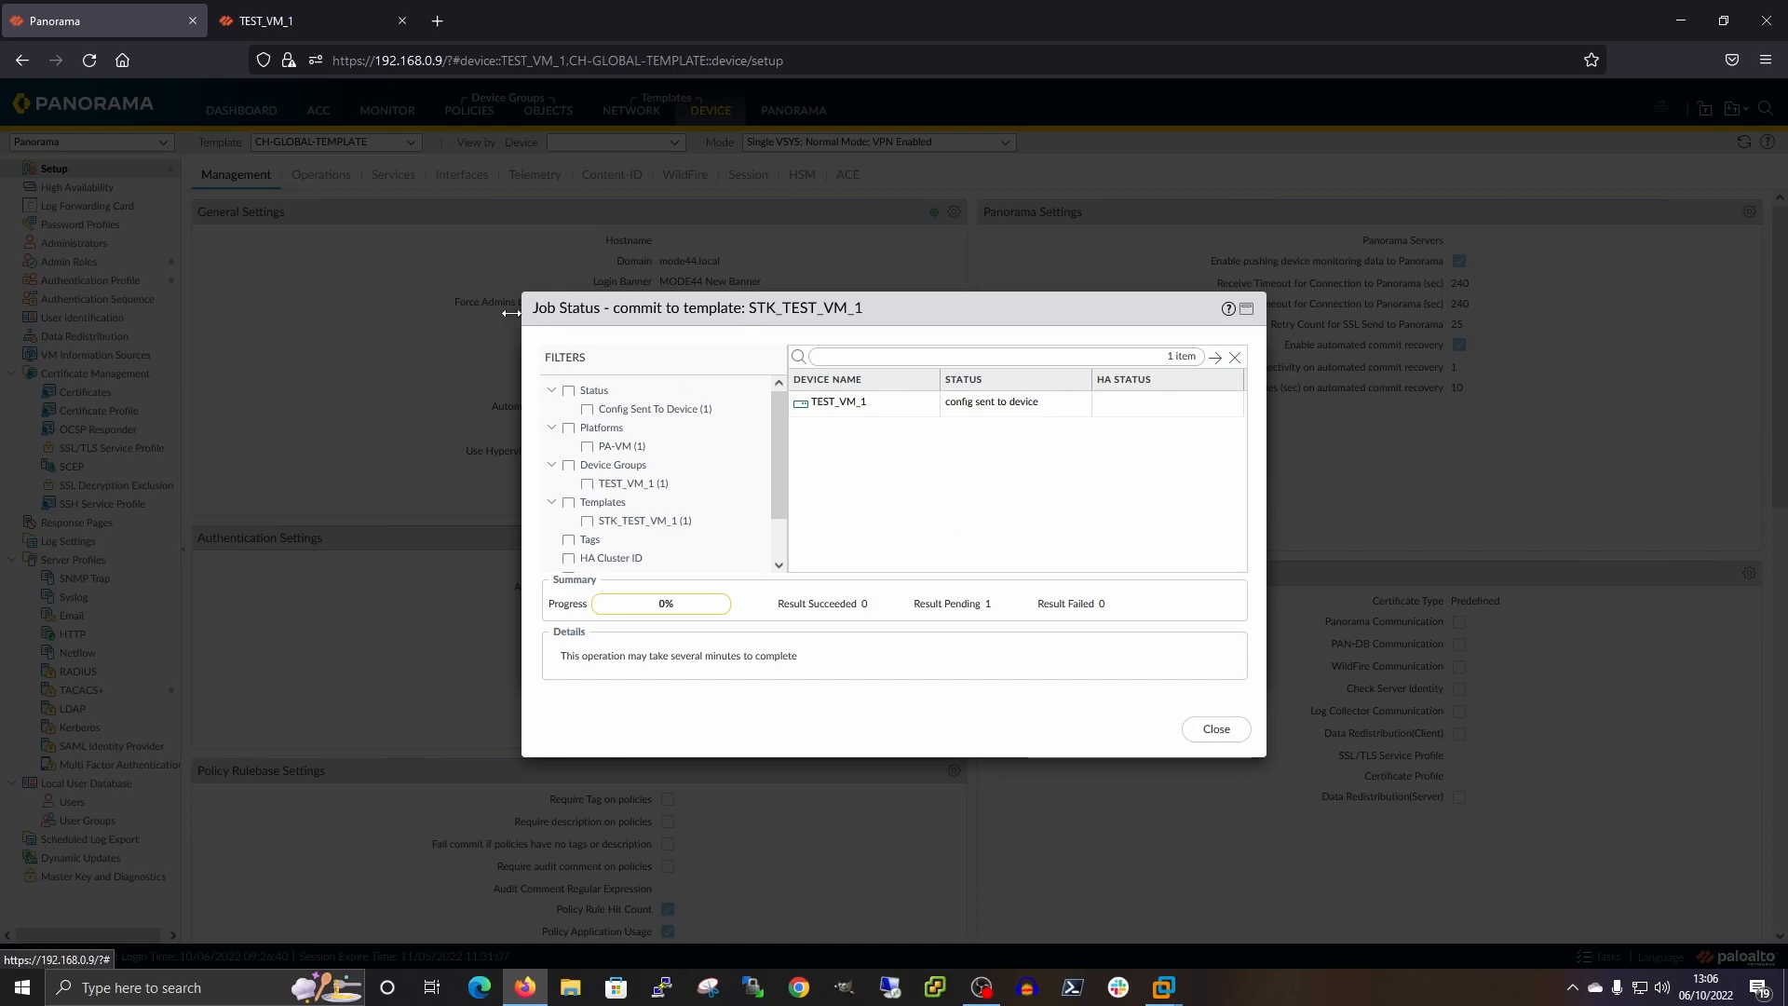
left_click(303, 20)
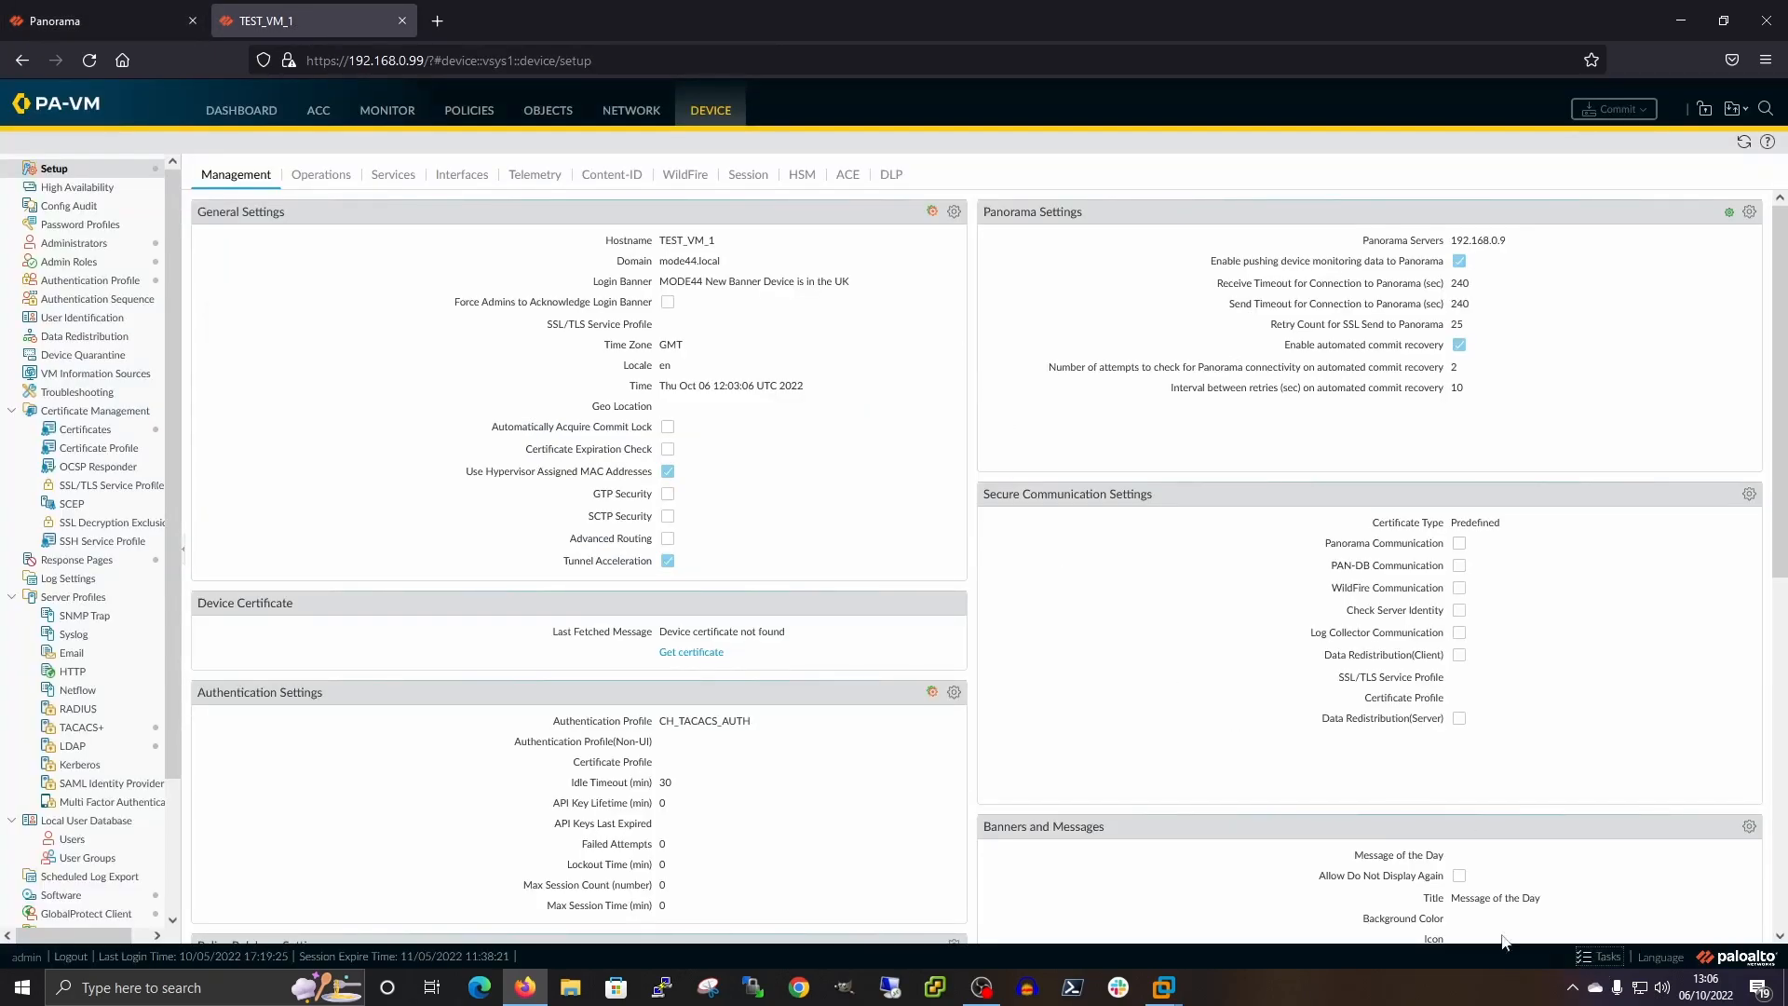
Track the Commit All on TEST_VM_1 until Panorama shows 100% commit succeeded, then close the job windows
left_click(1603, 958)
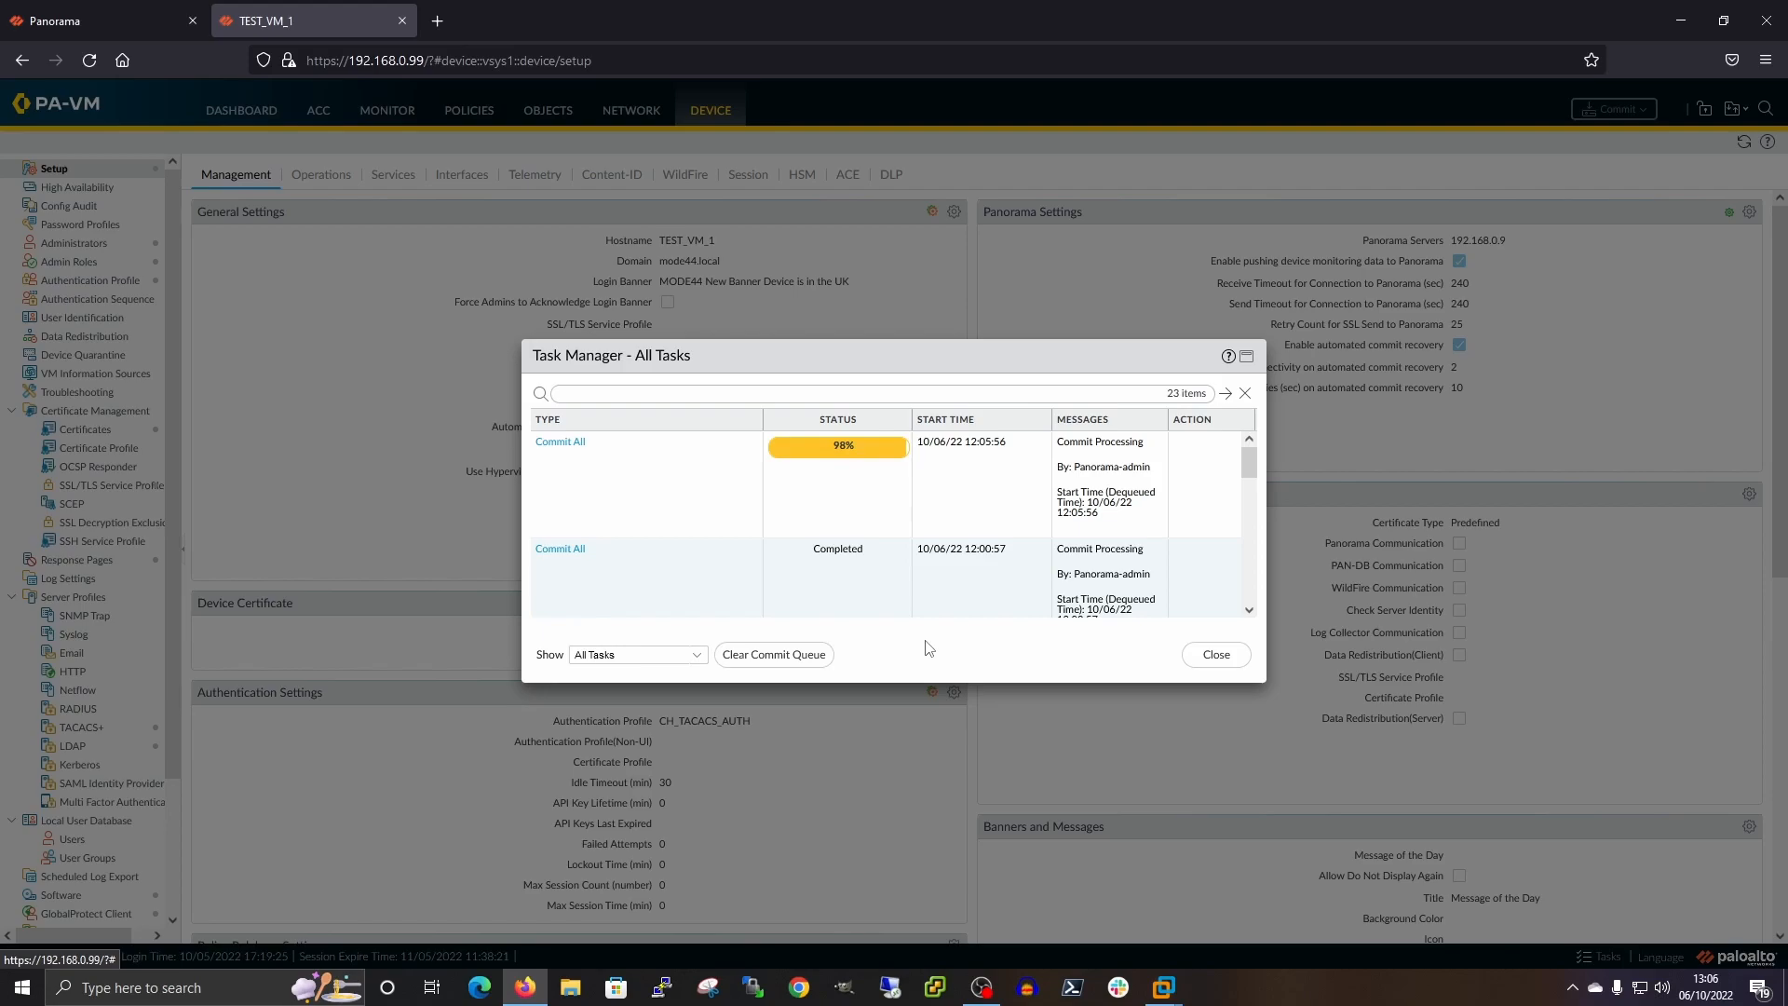
left_click(1217, 656)
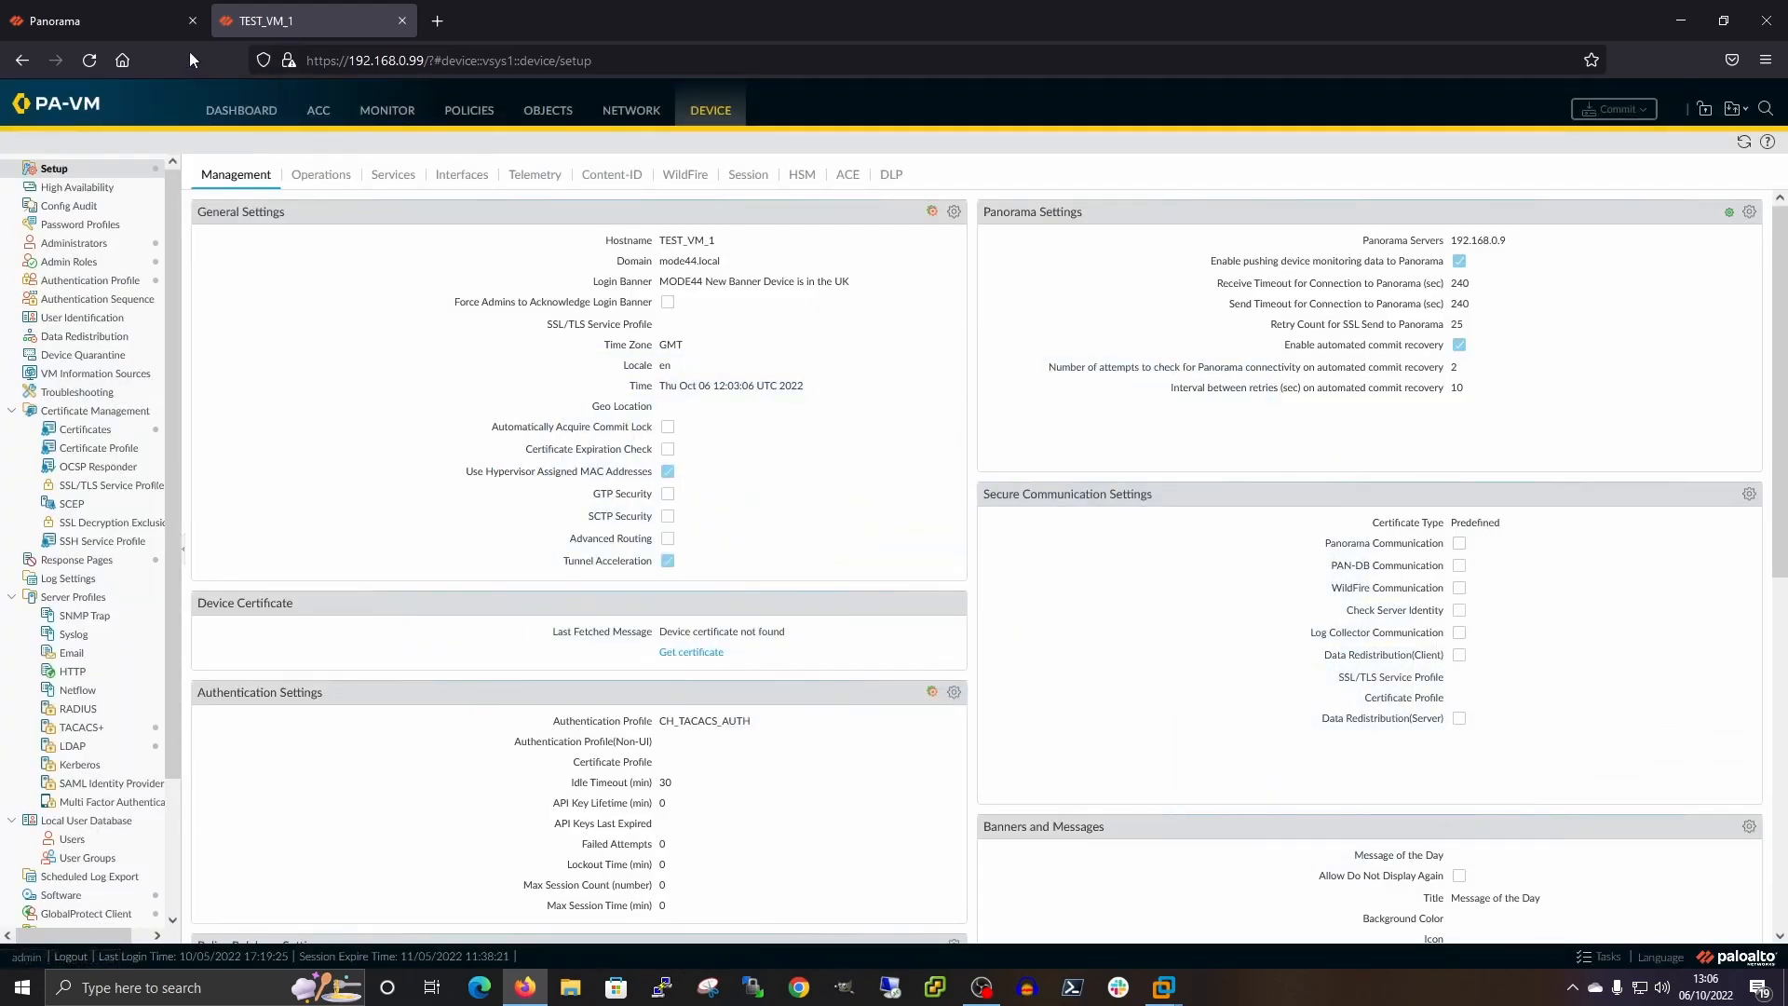
left_click(130, 20)
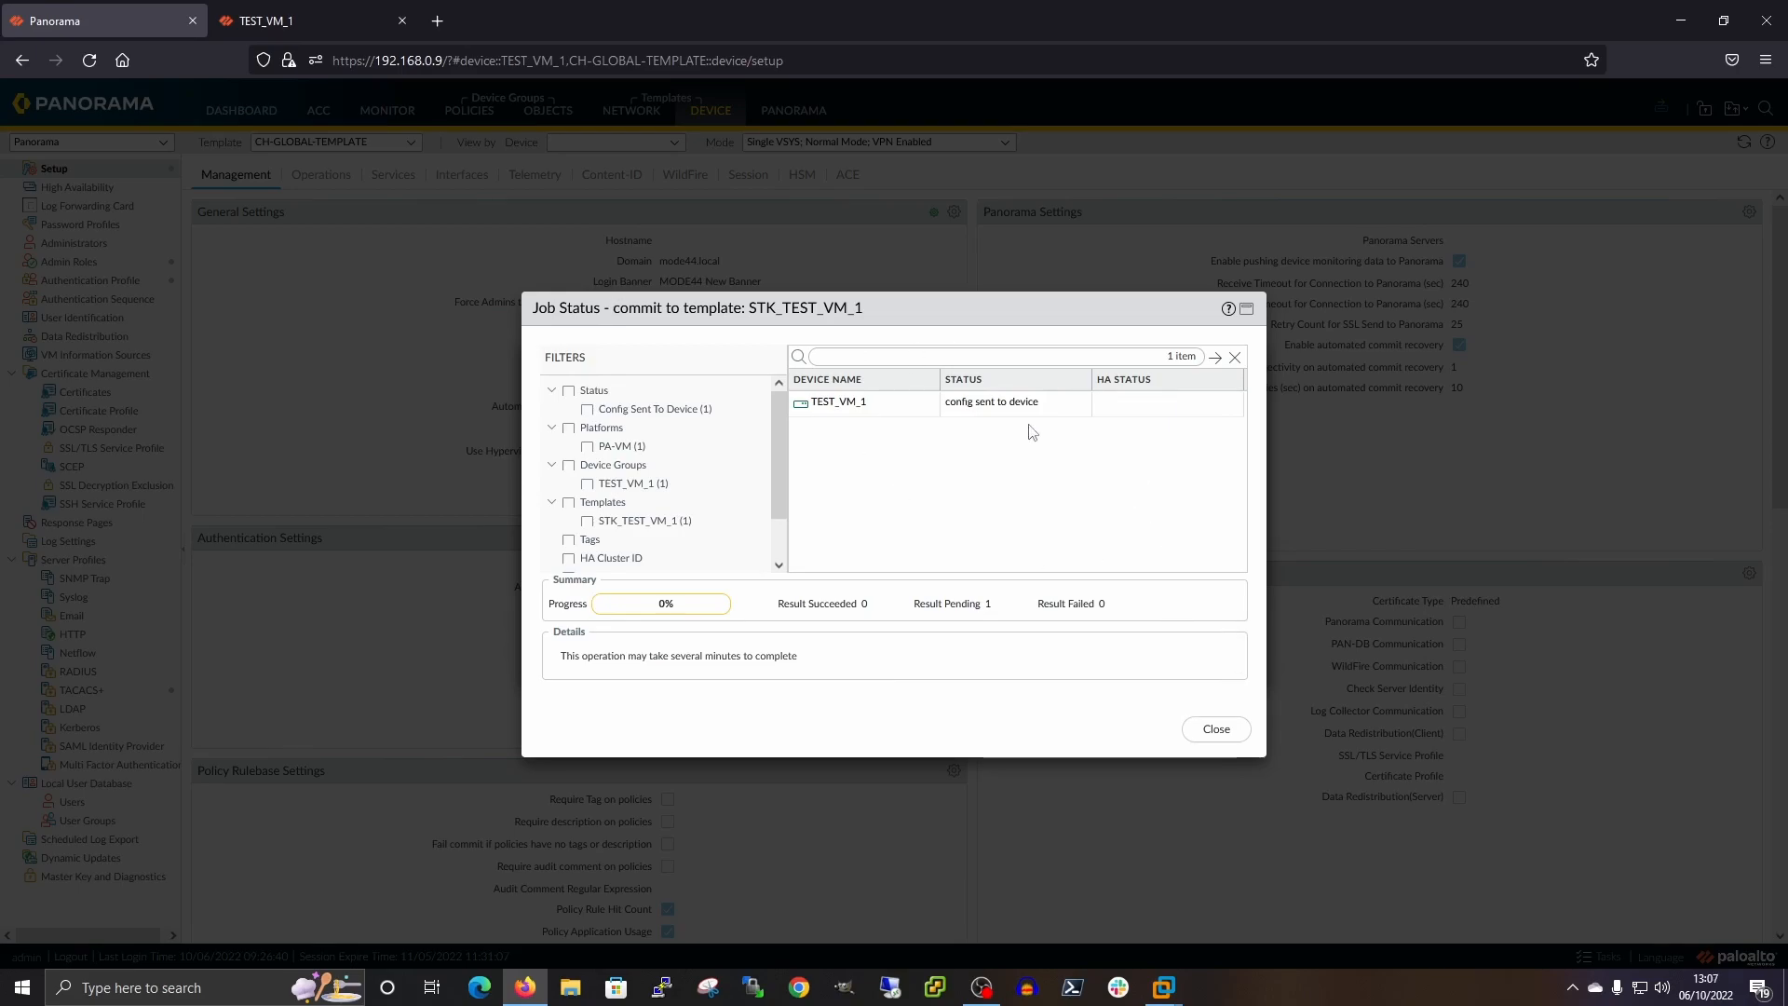
left_click(302, 23)
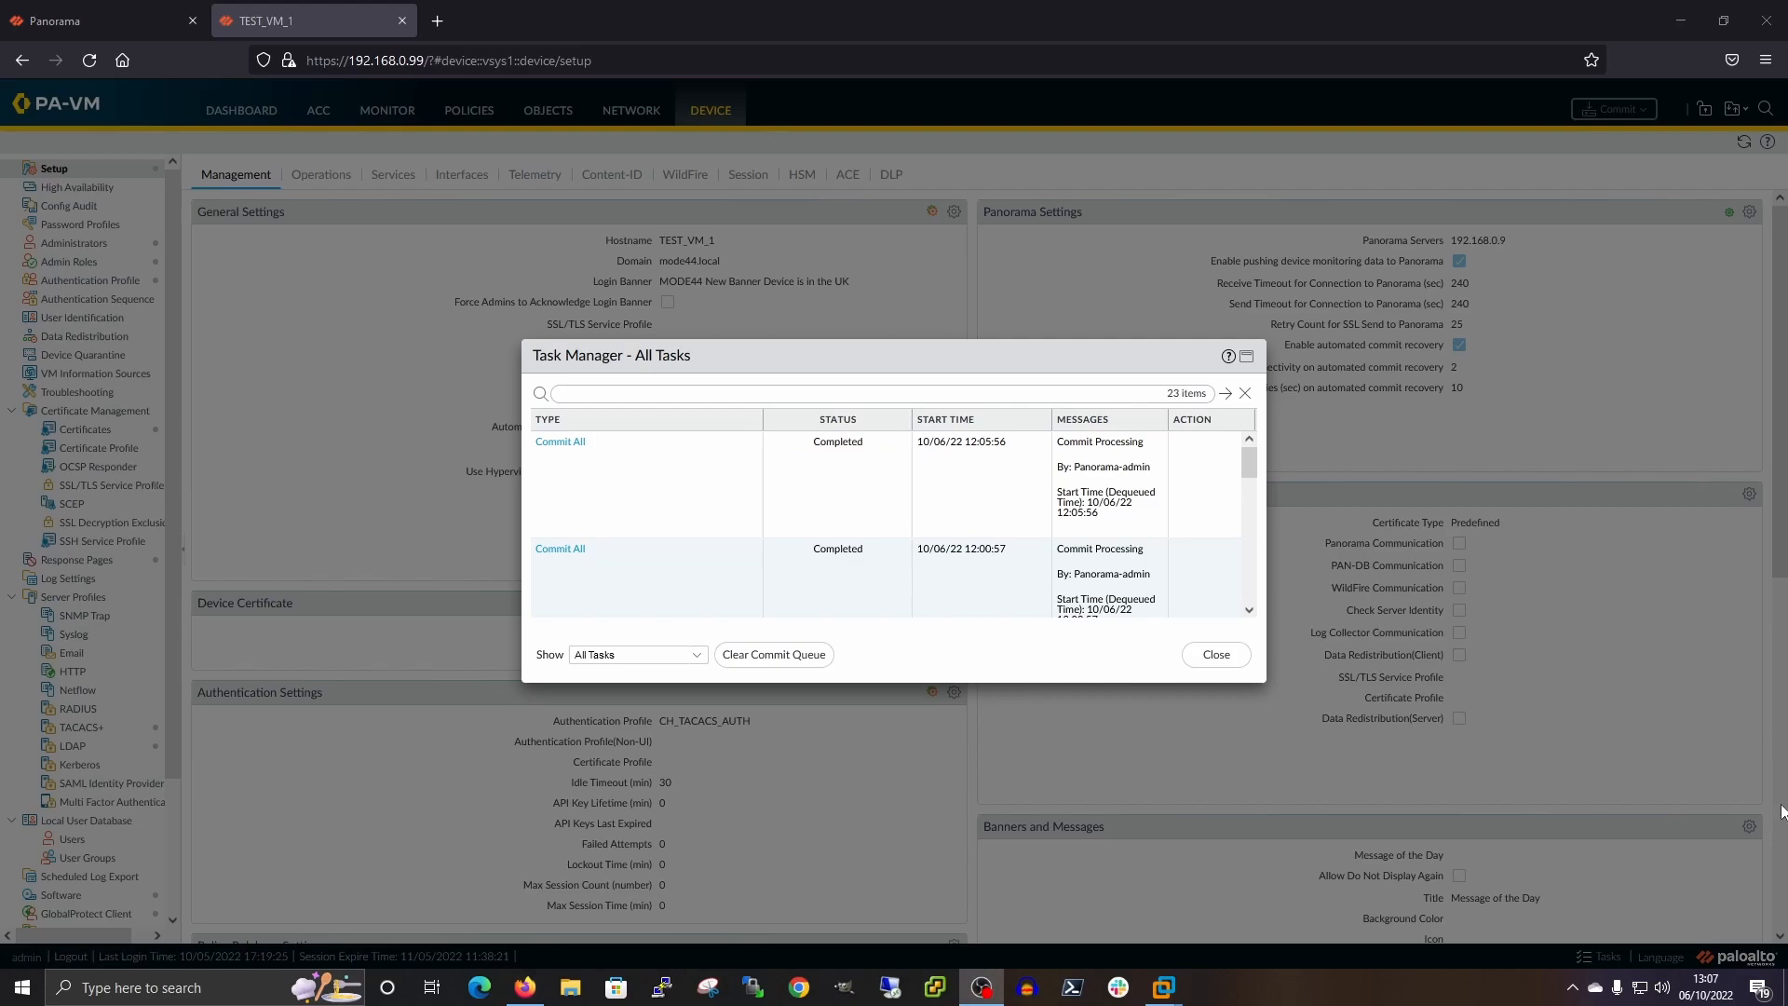
left_click(86, 26)
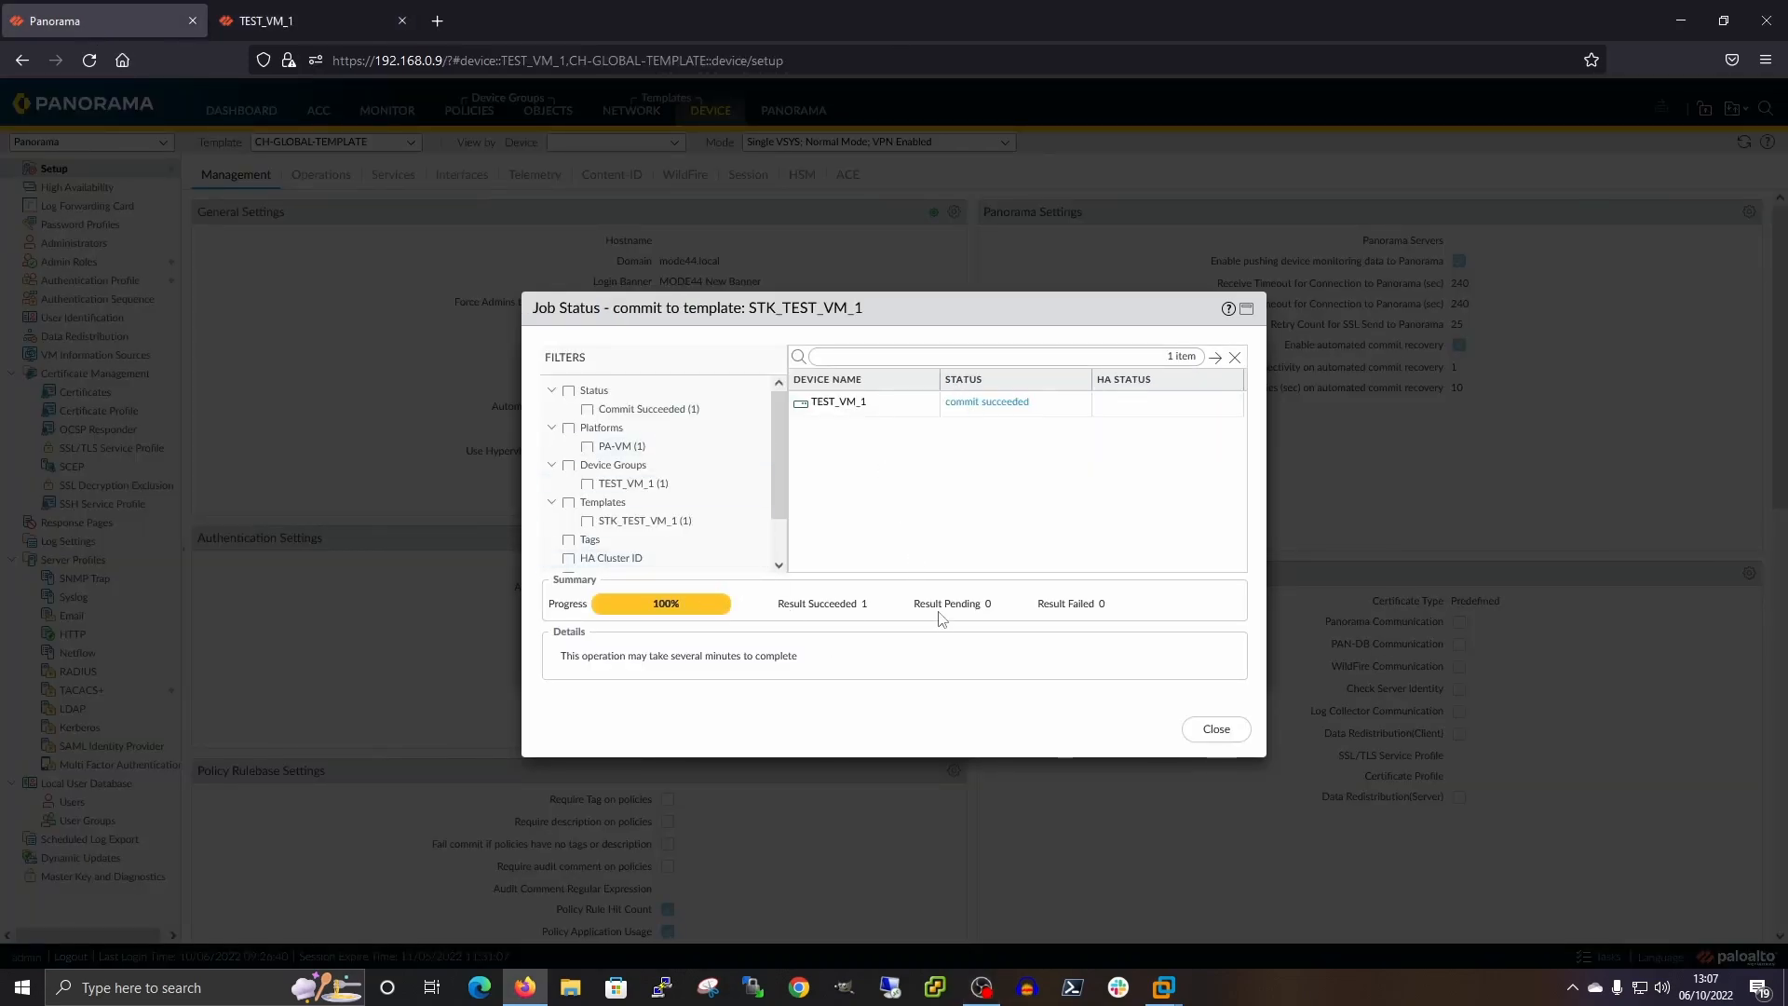
left_click(1214, 742)
left_click(1214, 652)
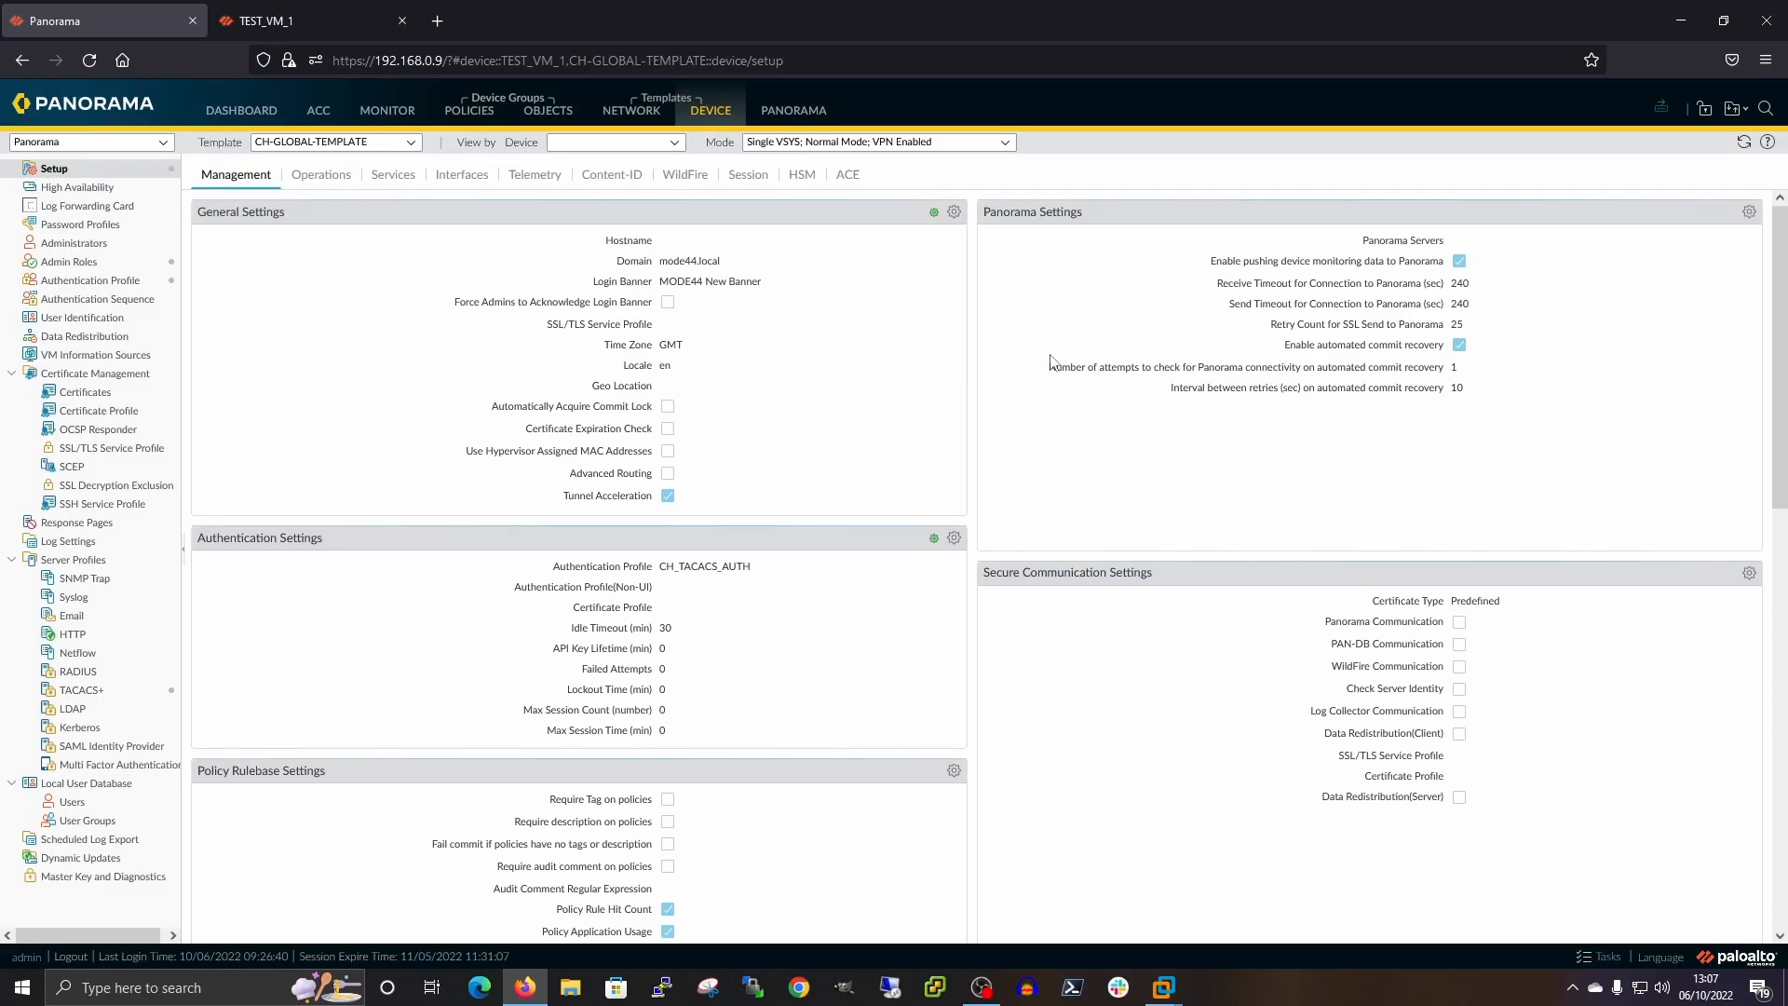
Reload TEST_VM_1's Device Setup page to show the pushed GMT time zone and 'MODE44 New Banner' login banner
left_click(377, 21)
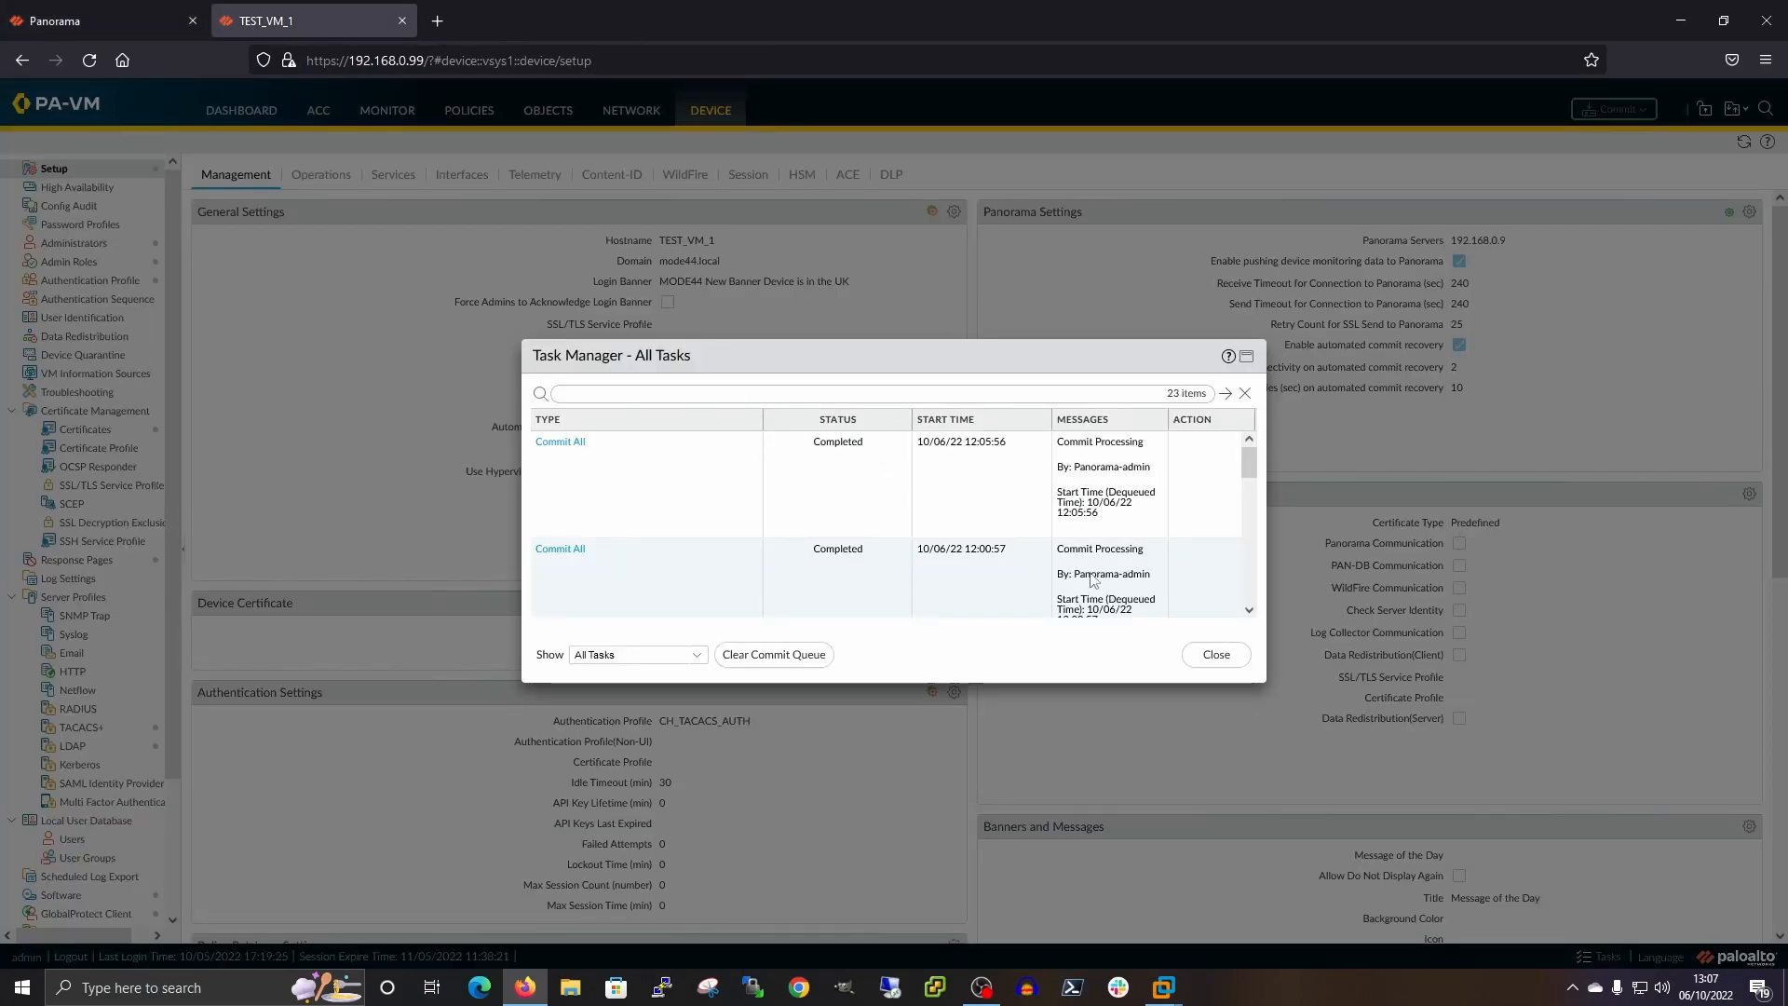
left_click(1229, 663)
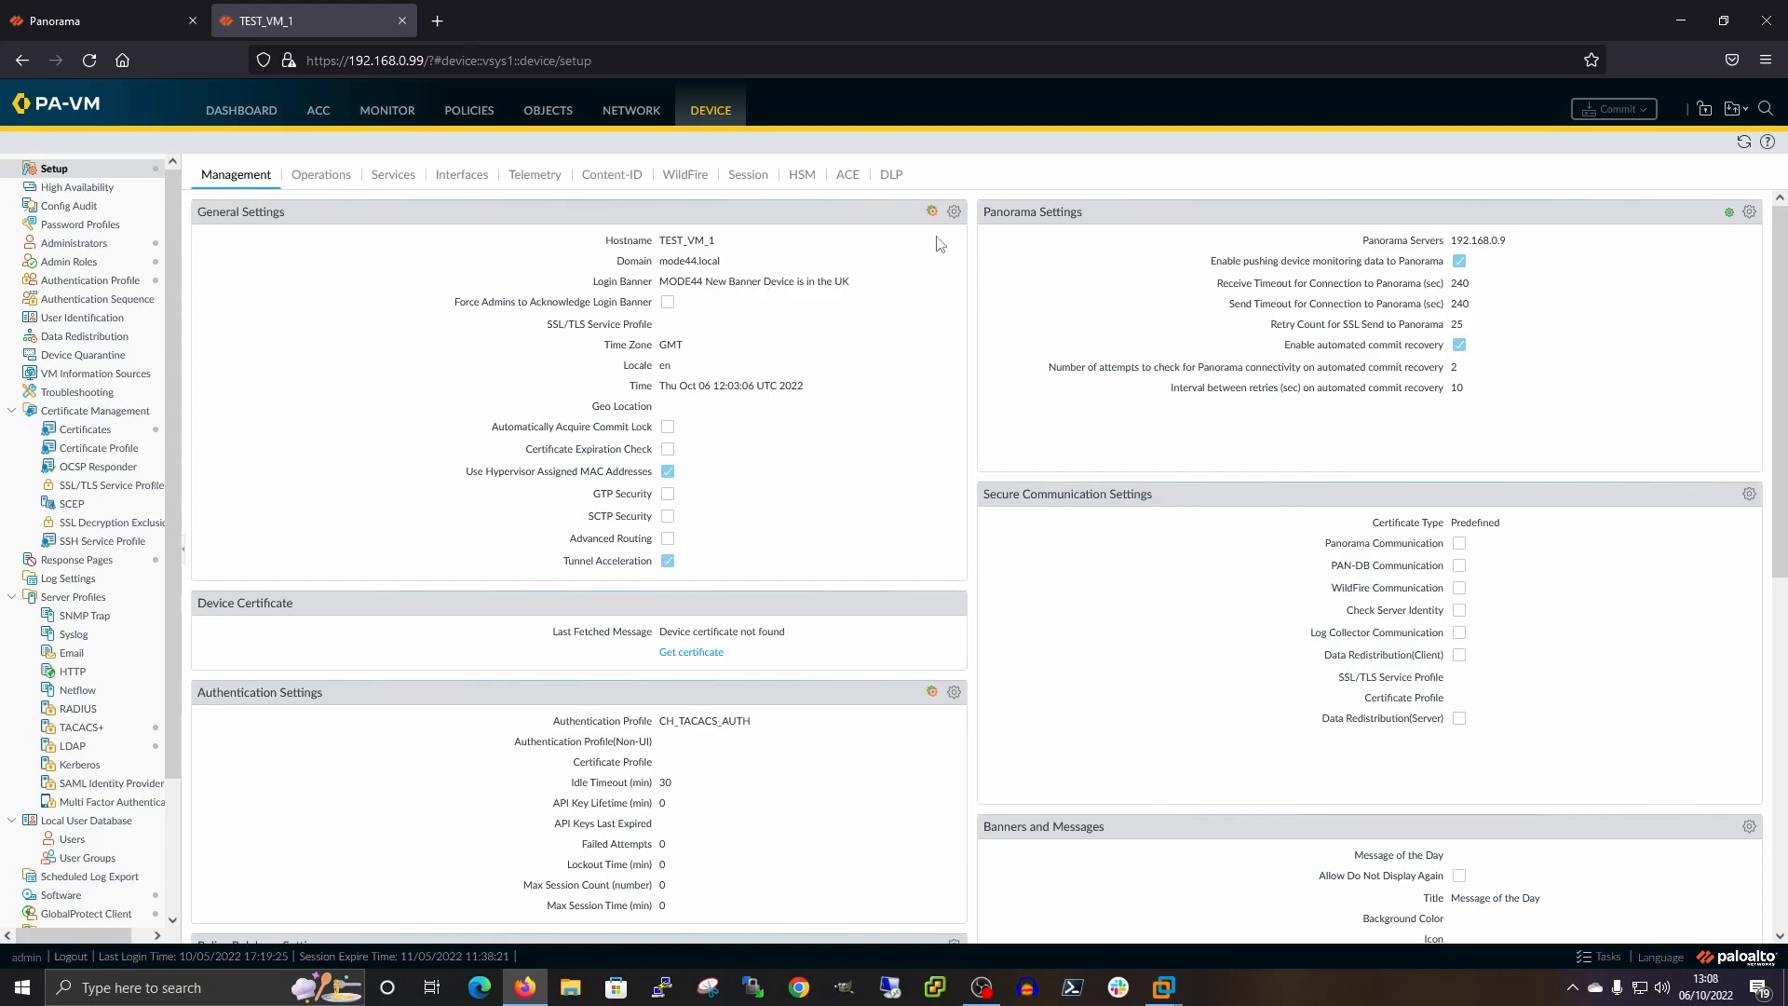
left_click(1739, 146)
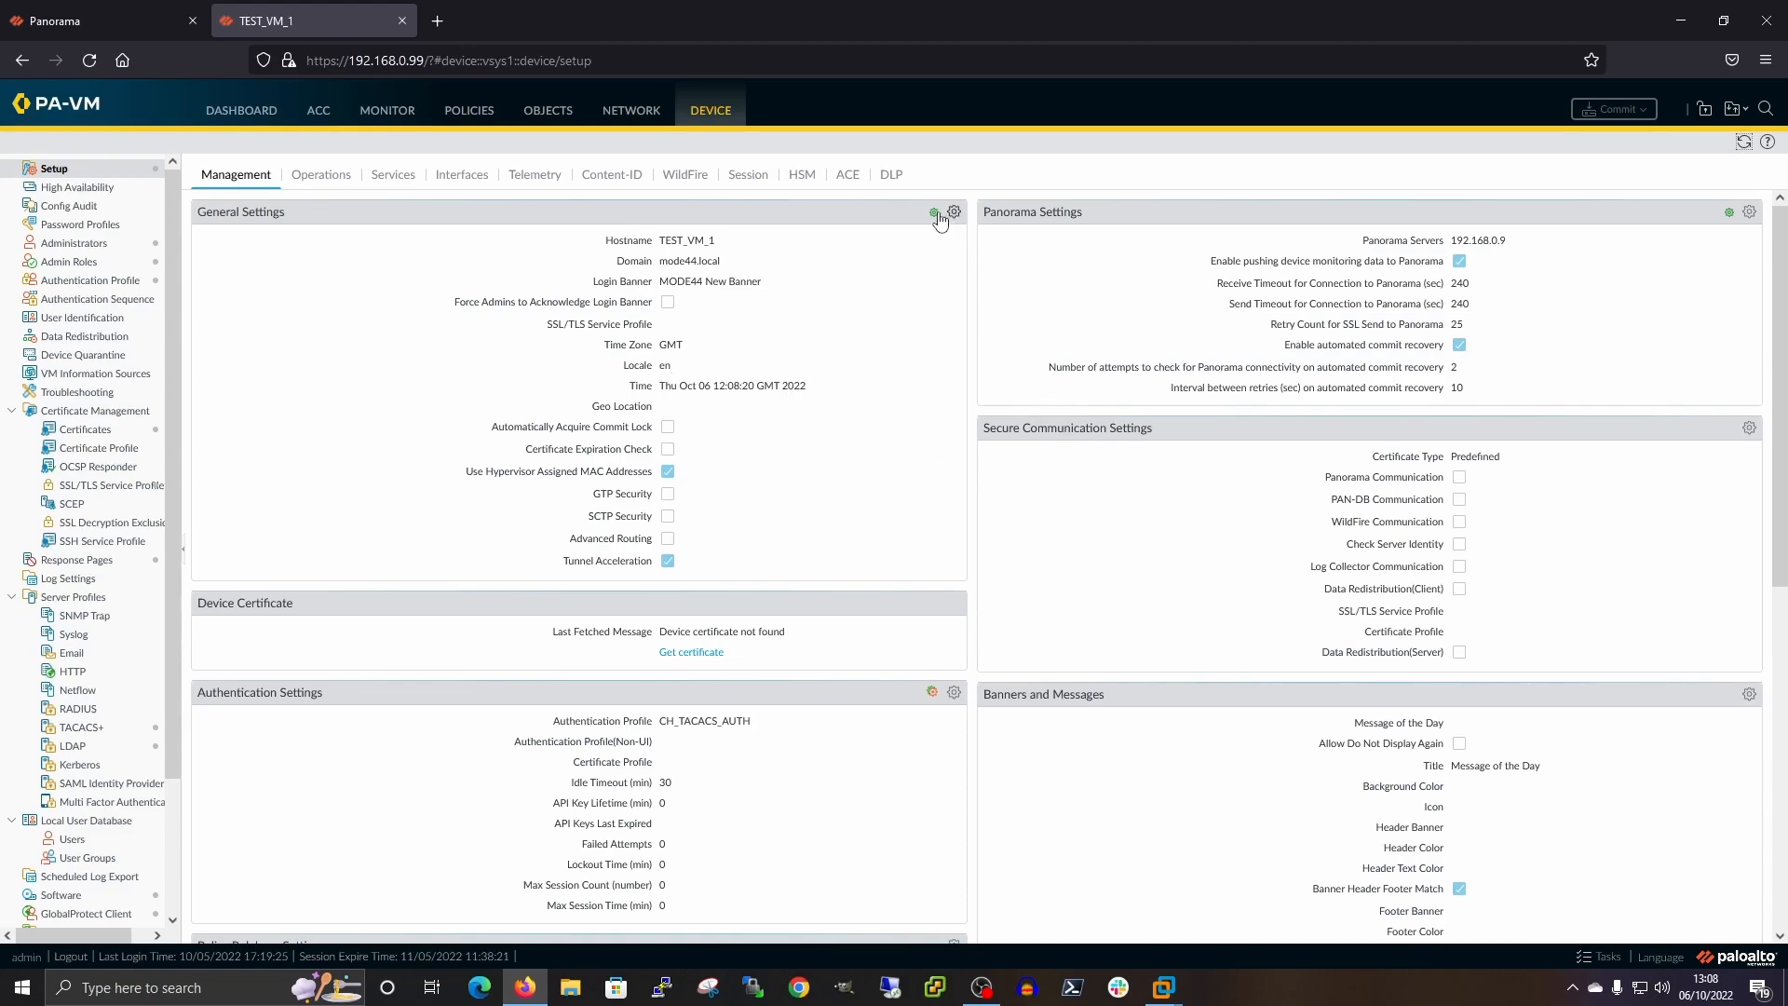
mouse_move(935, 215)
left_click(954, 692)
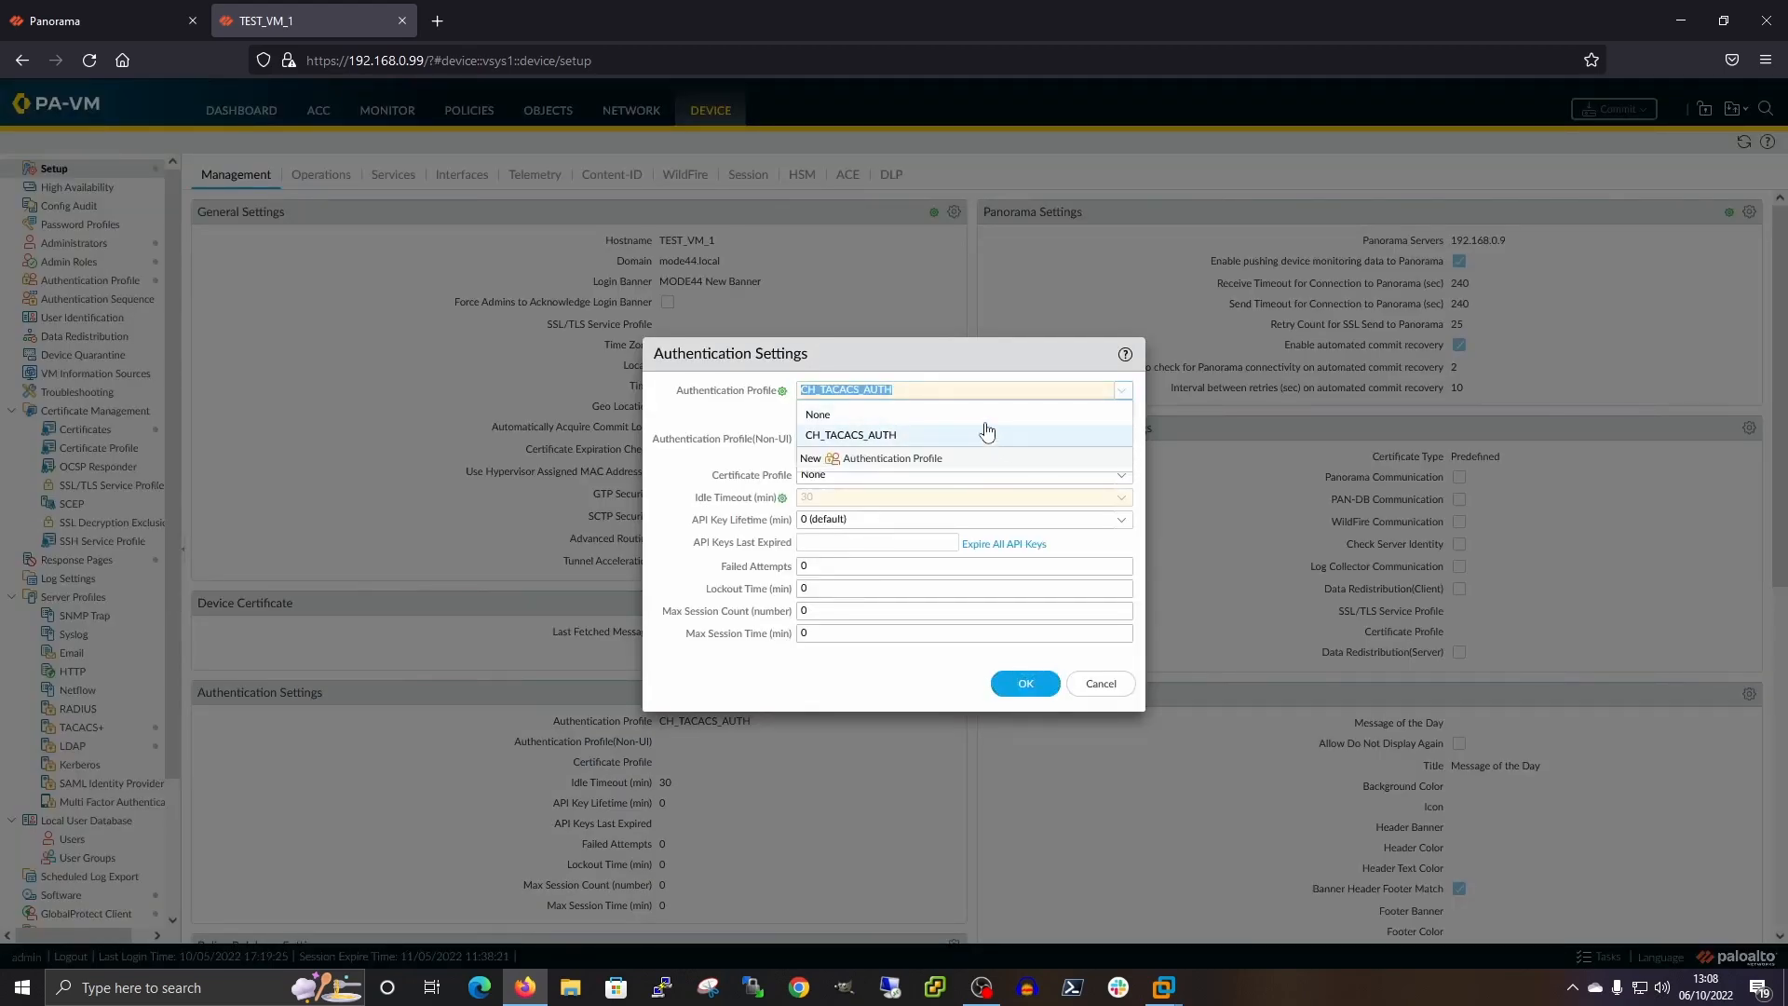
left_click(692, 412)
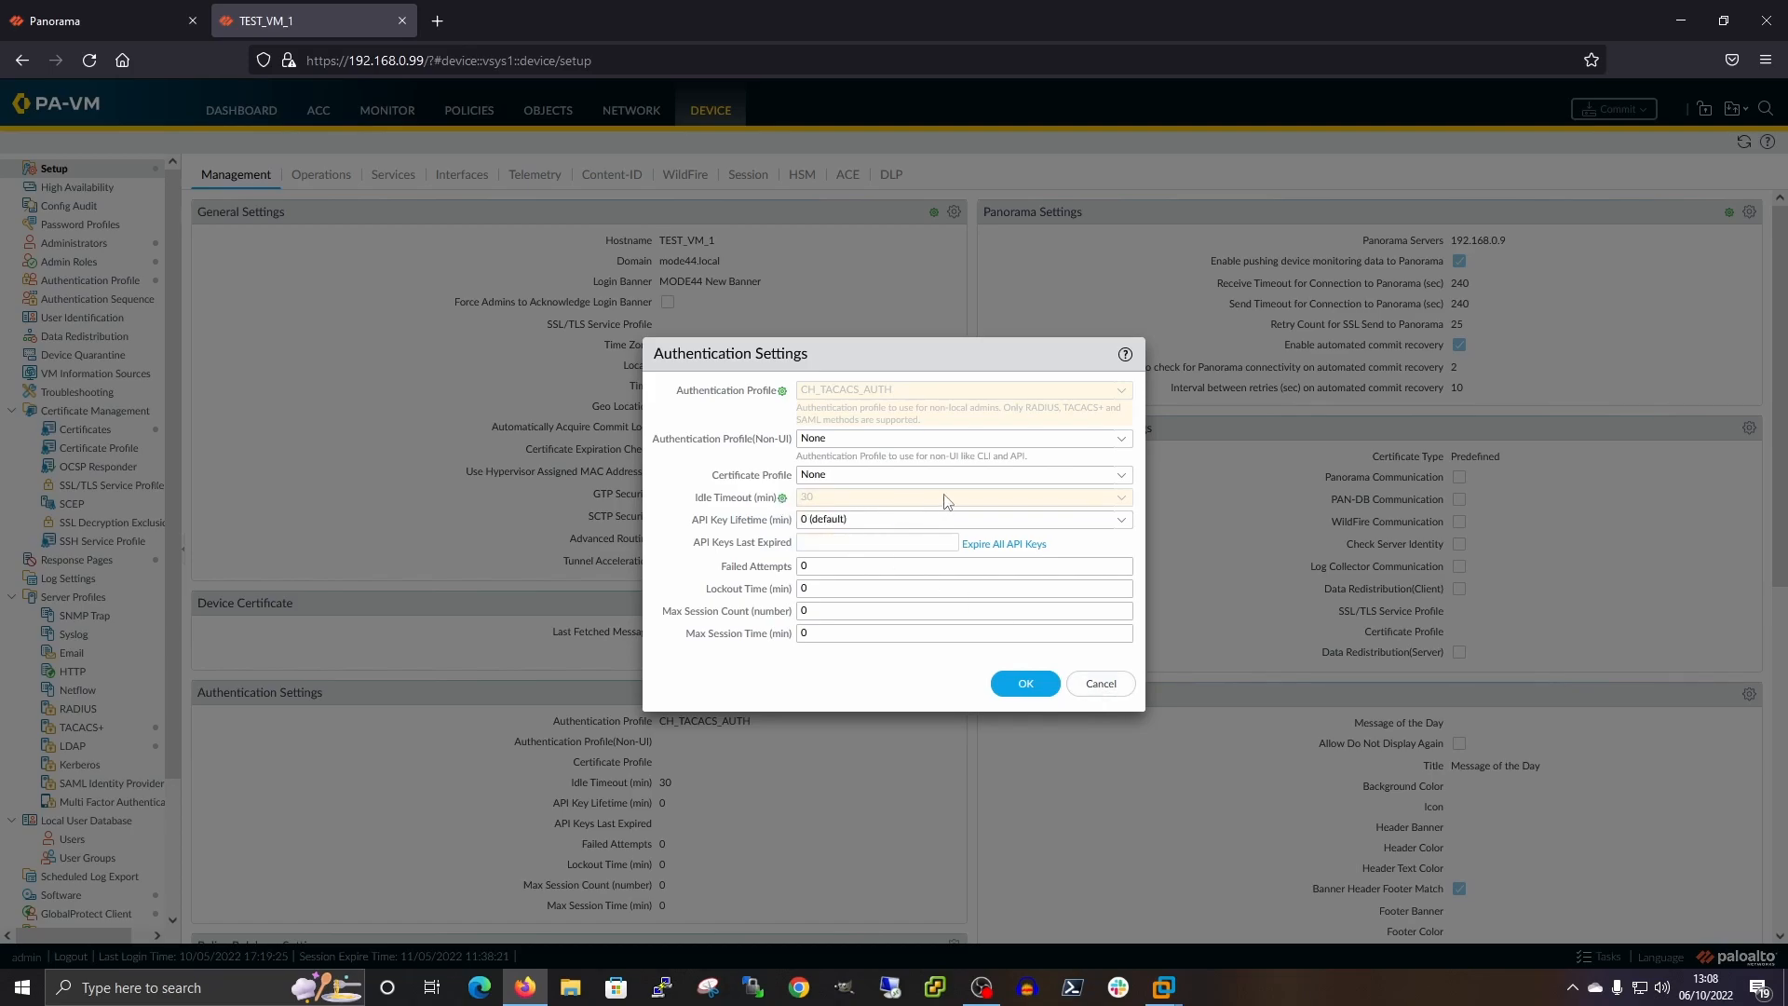
left_click(1099, 685)
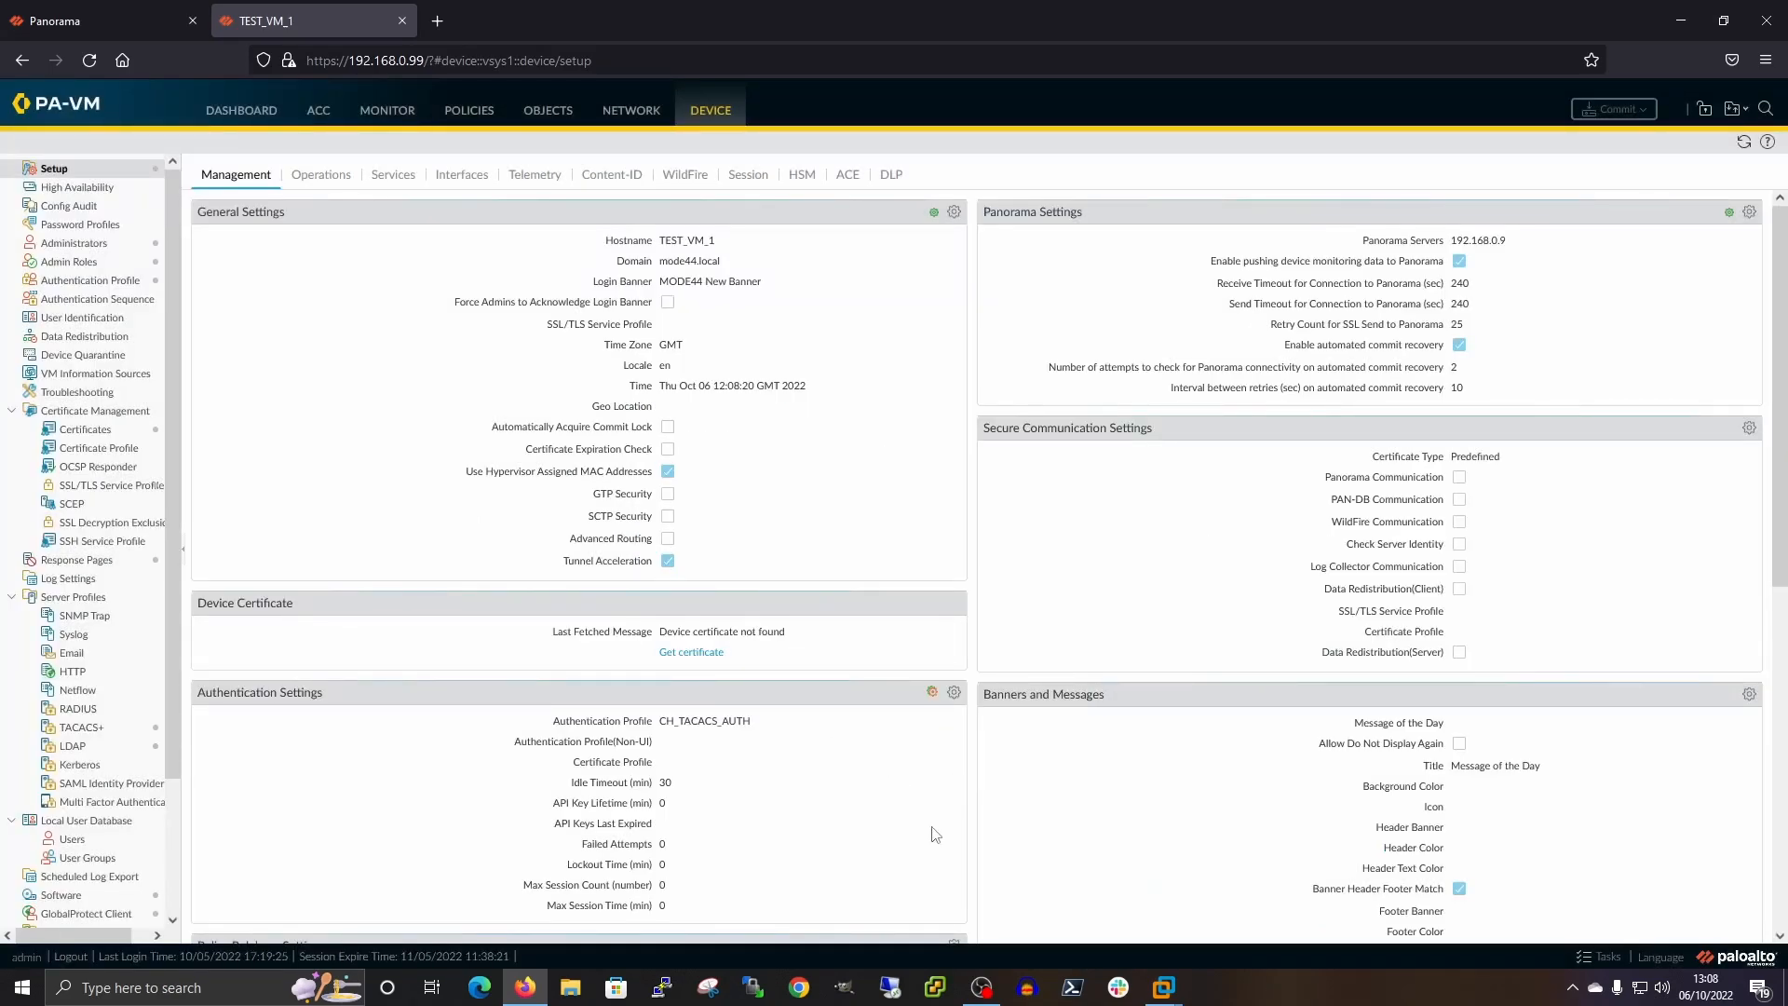
scroll(758, 829, "down", 1)
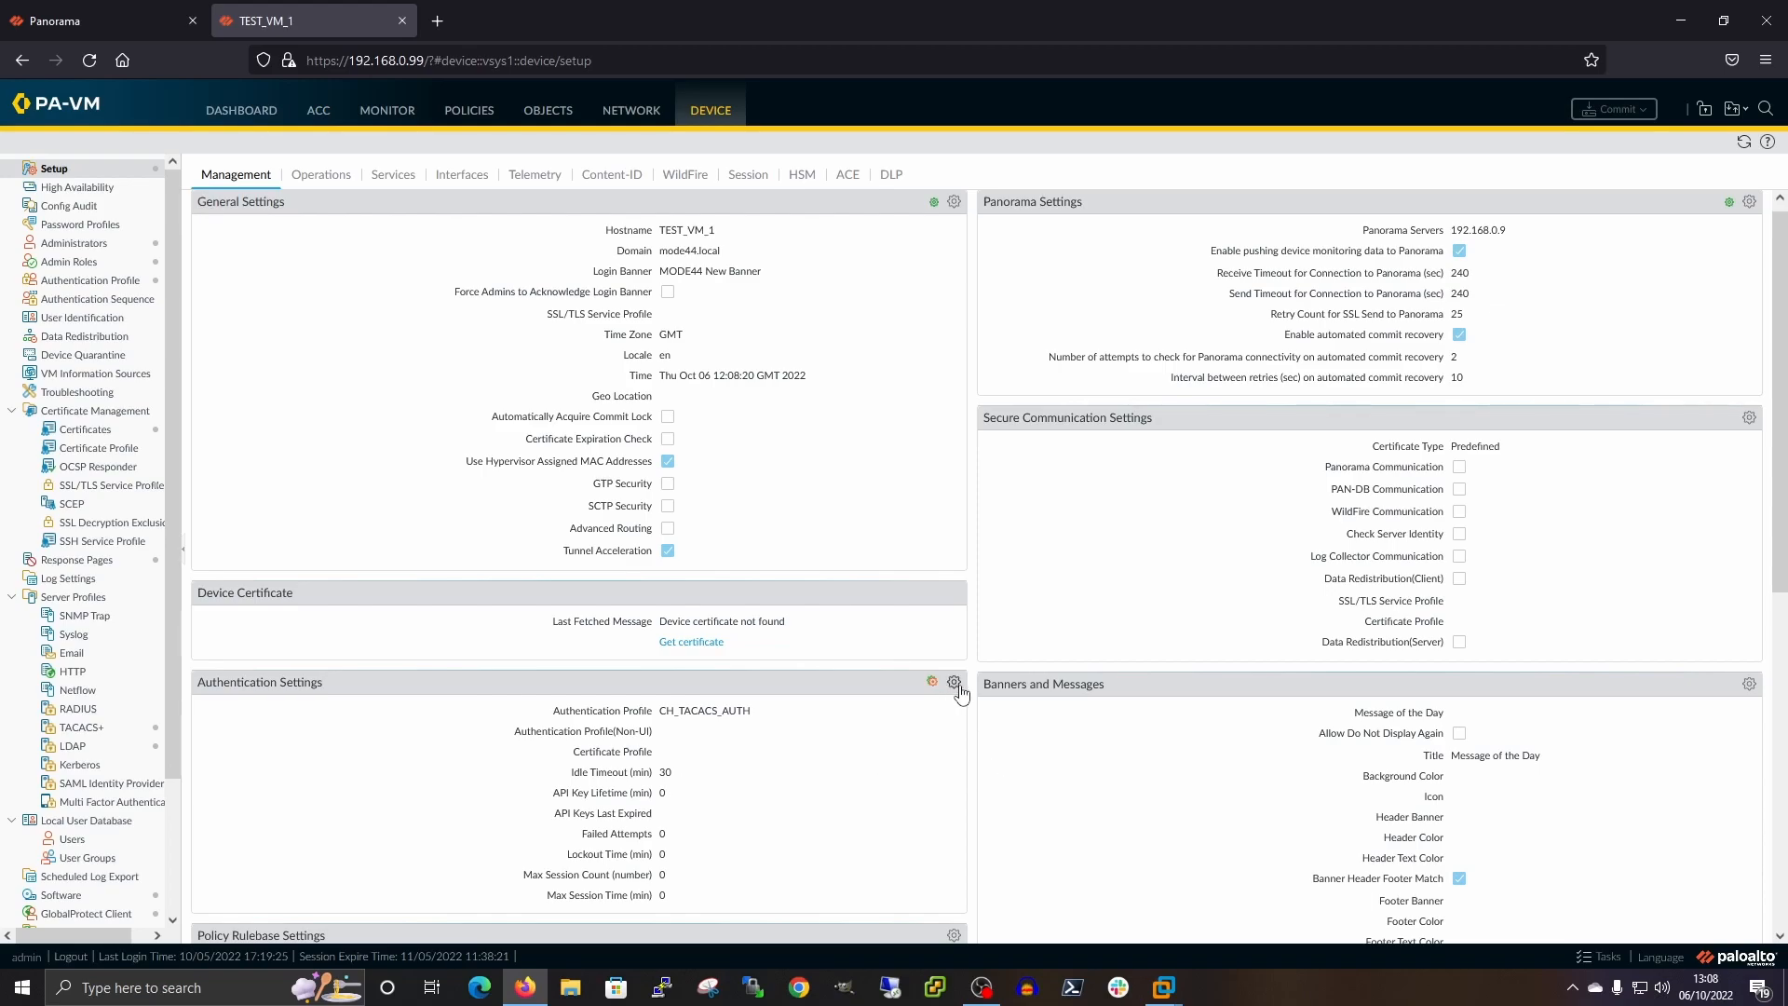
left_click(71, 22)
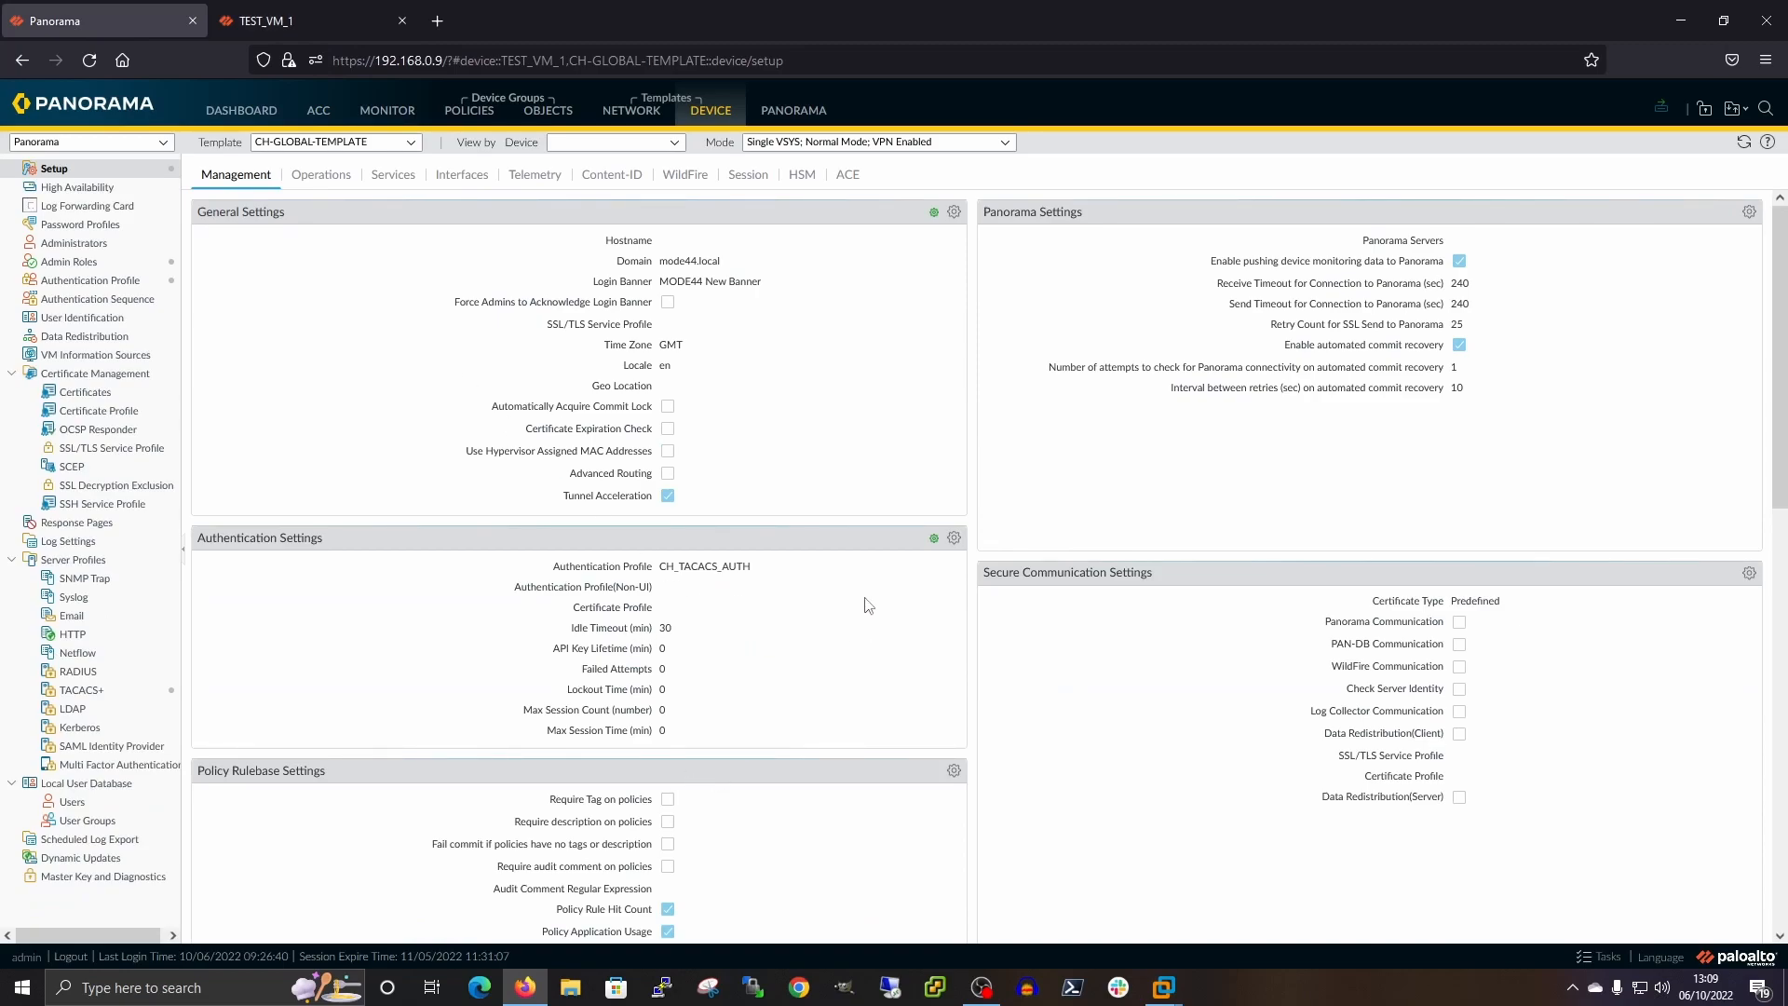
left_click(954, 537)
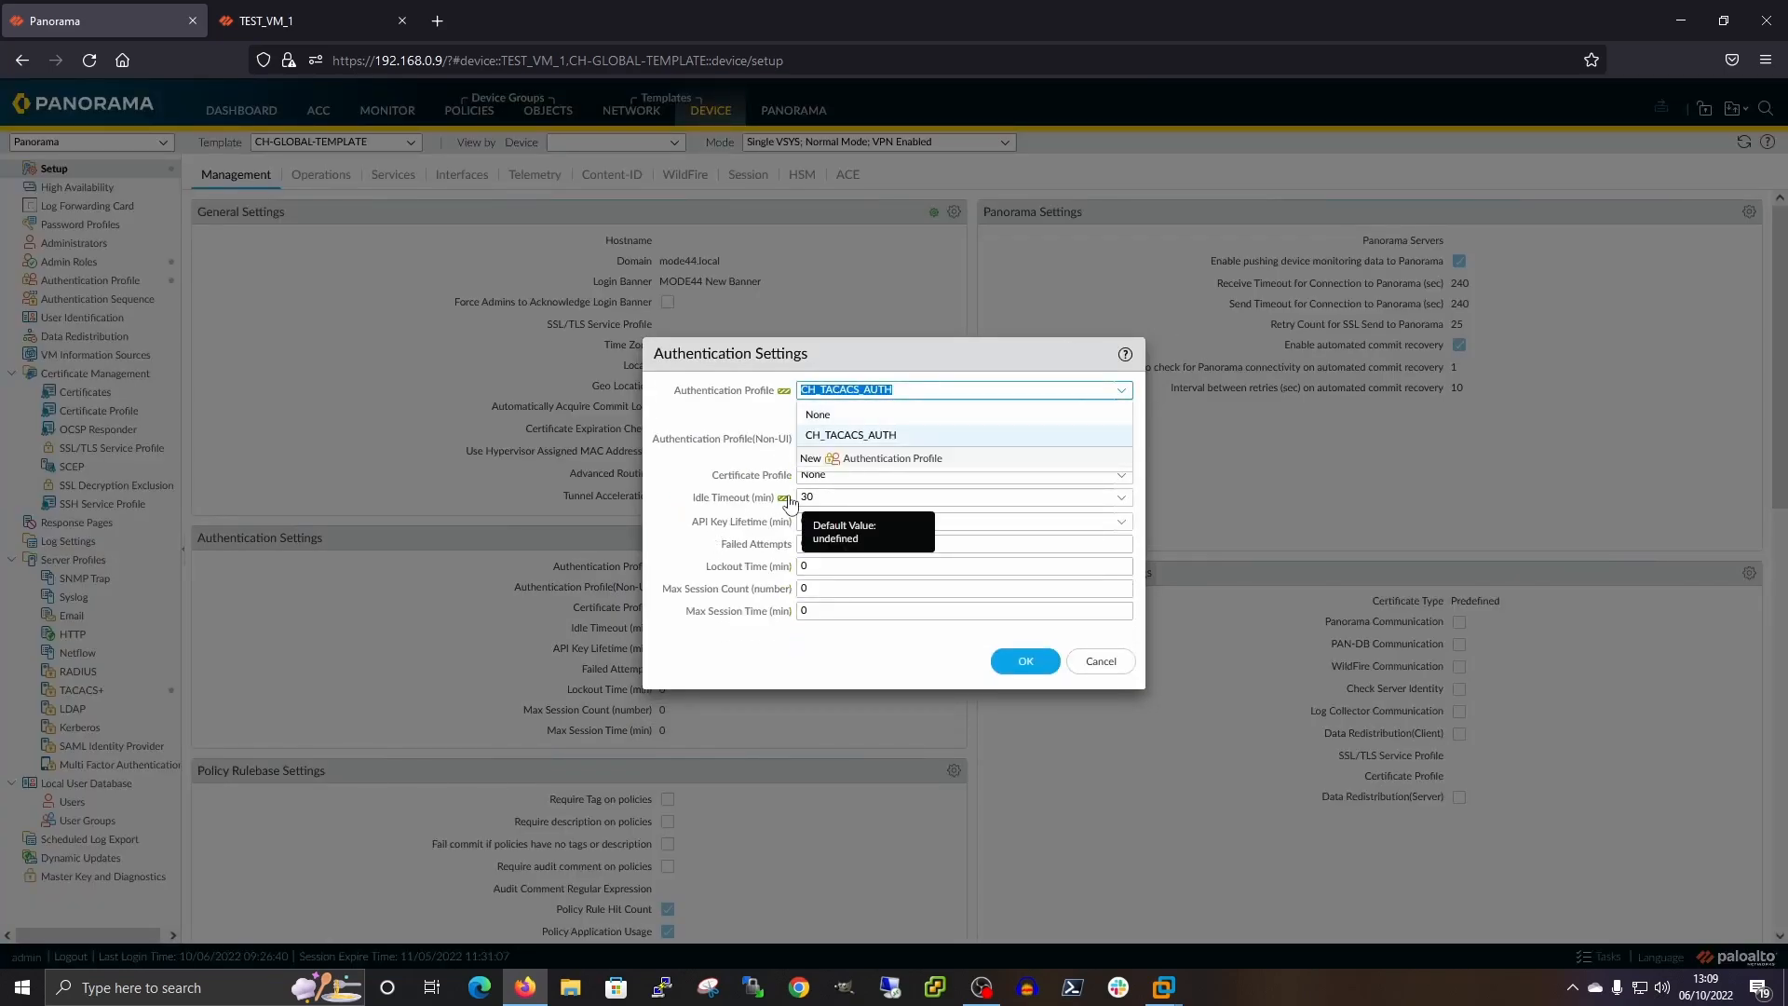
left_click(1097, 662)
key("ctrl+Tab")
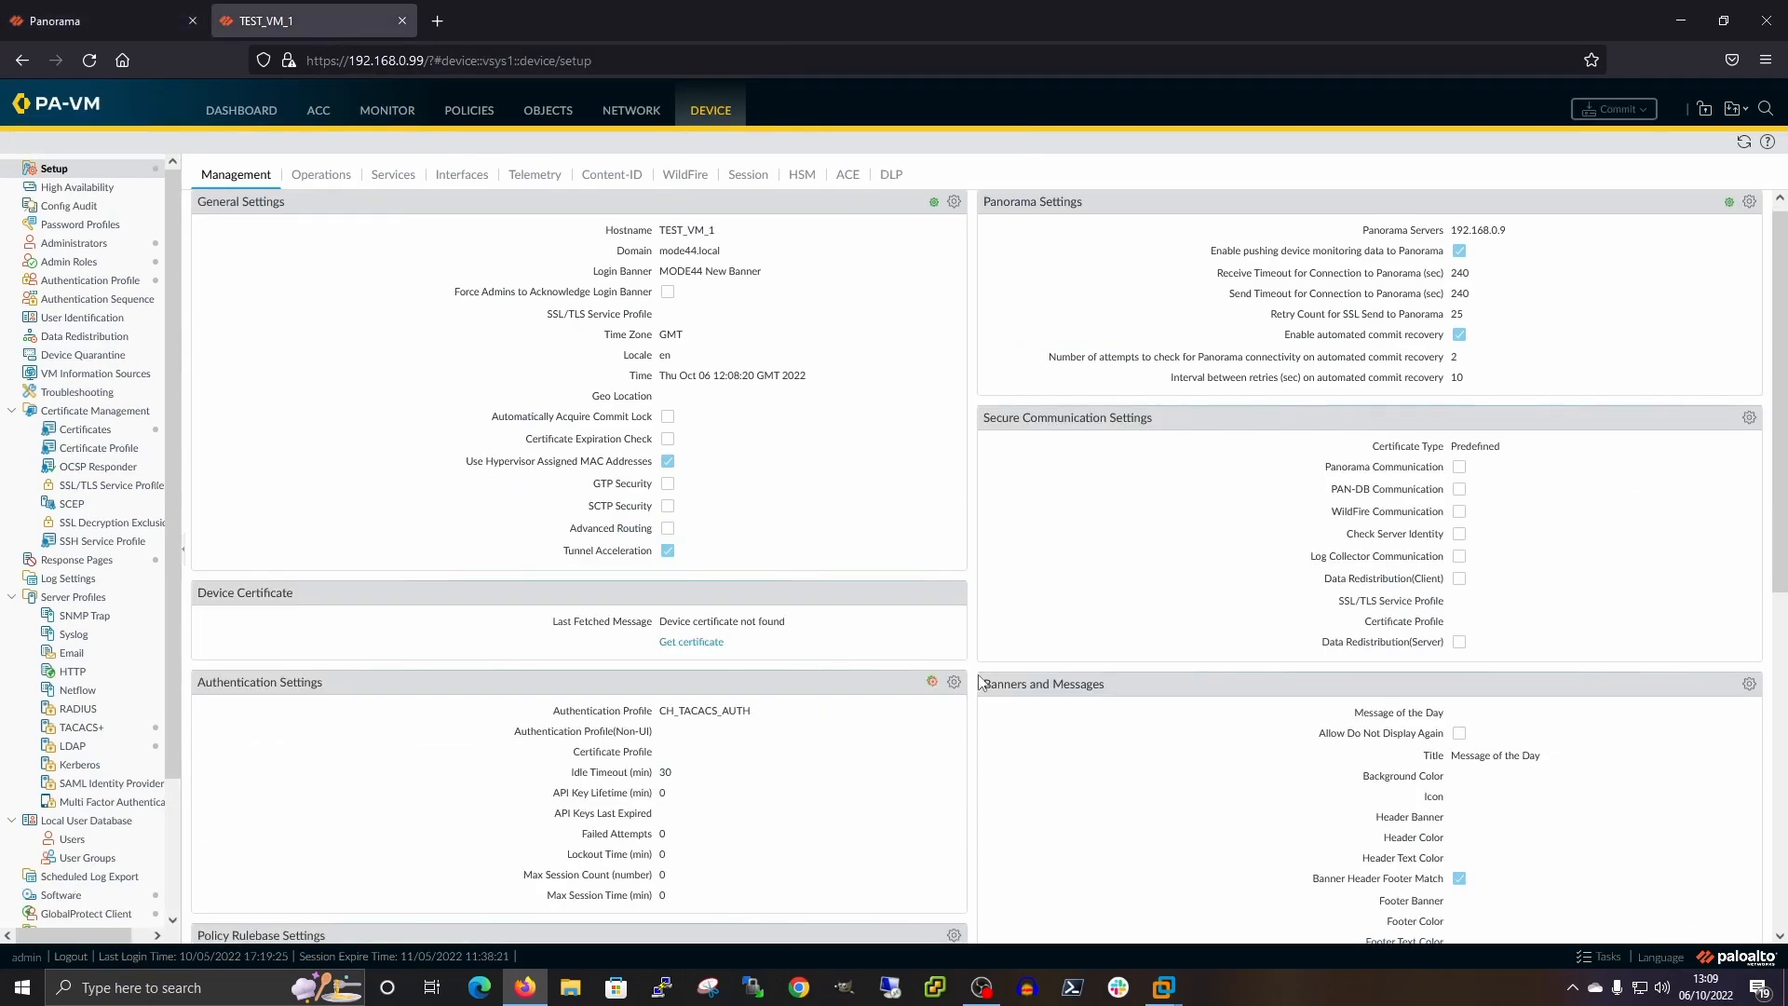
left_click(952, 684)
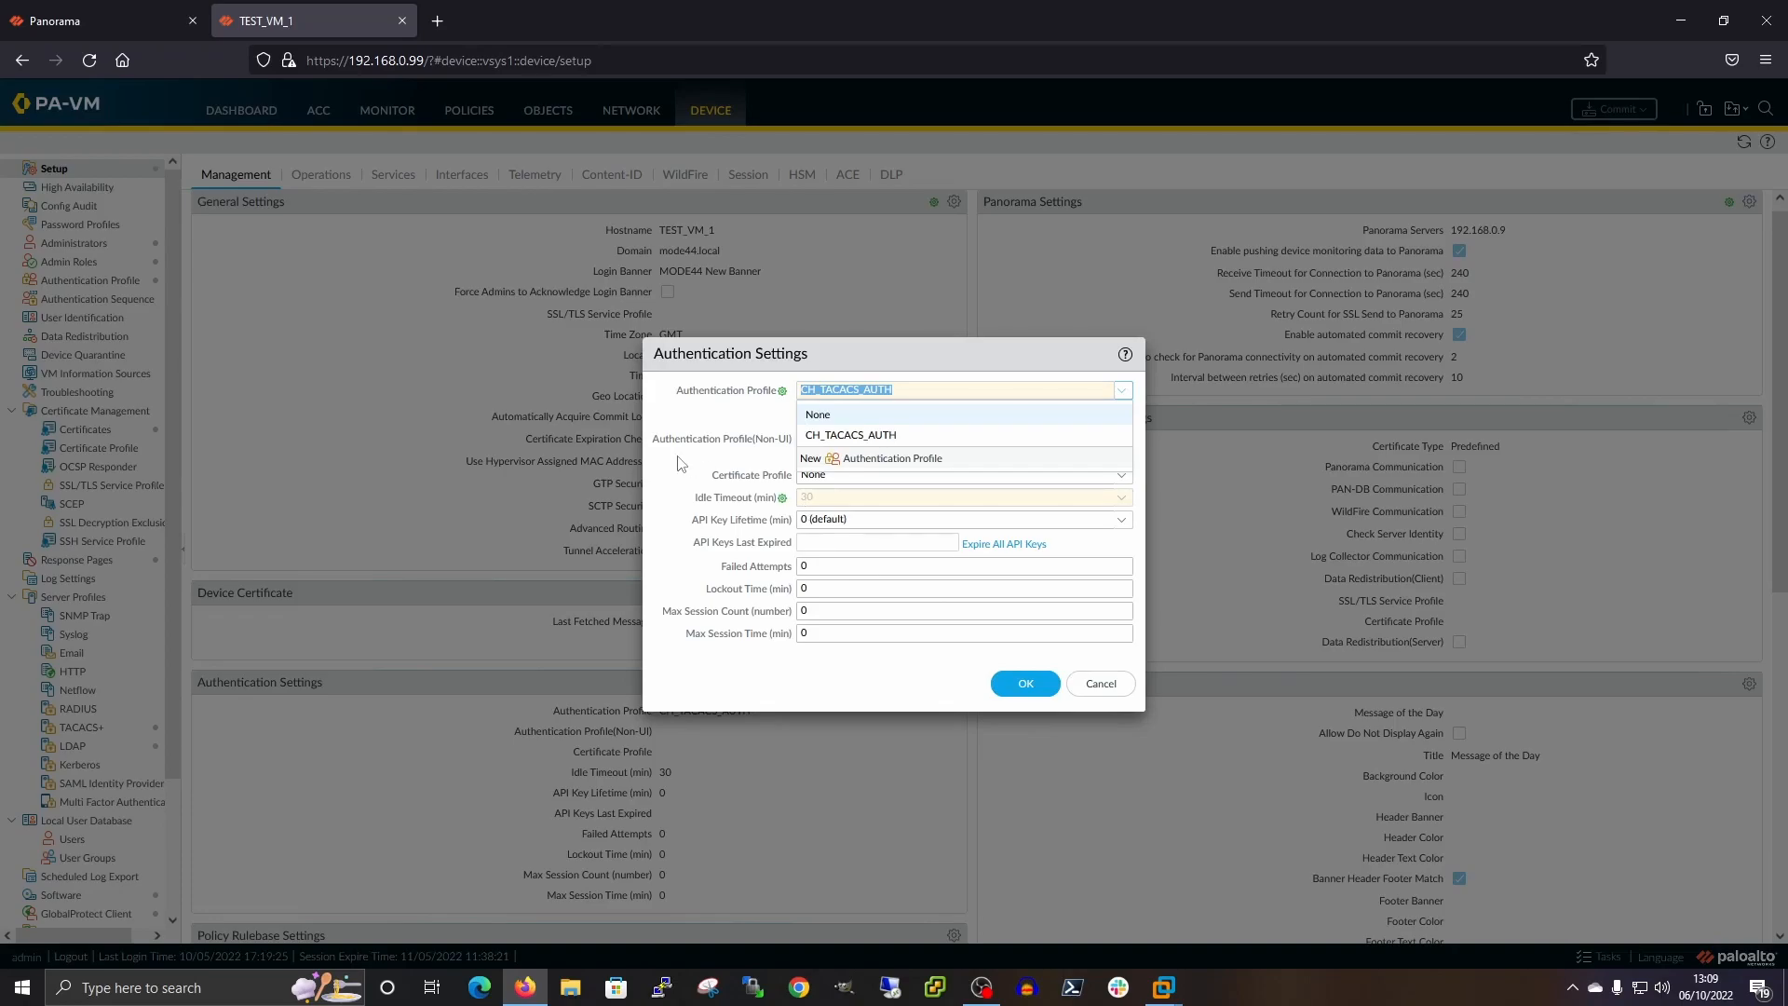
left_click(694, 472)
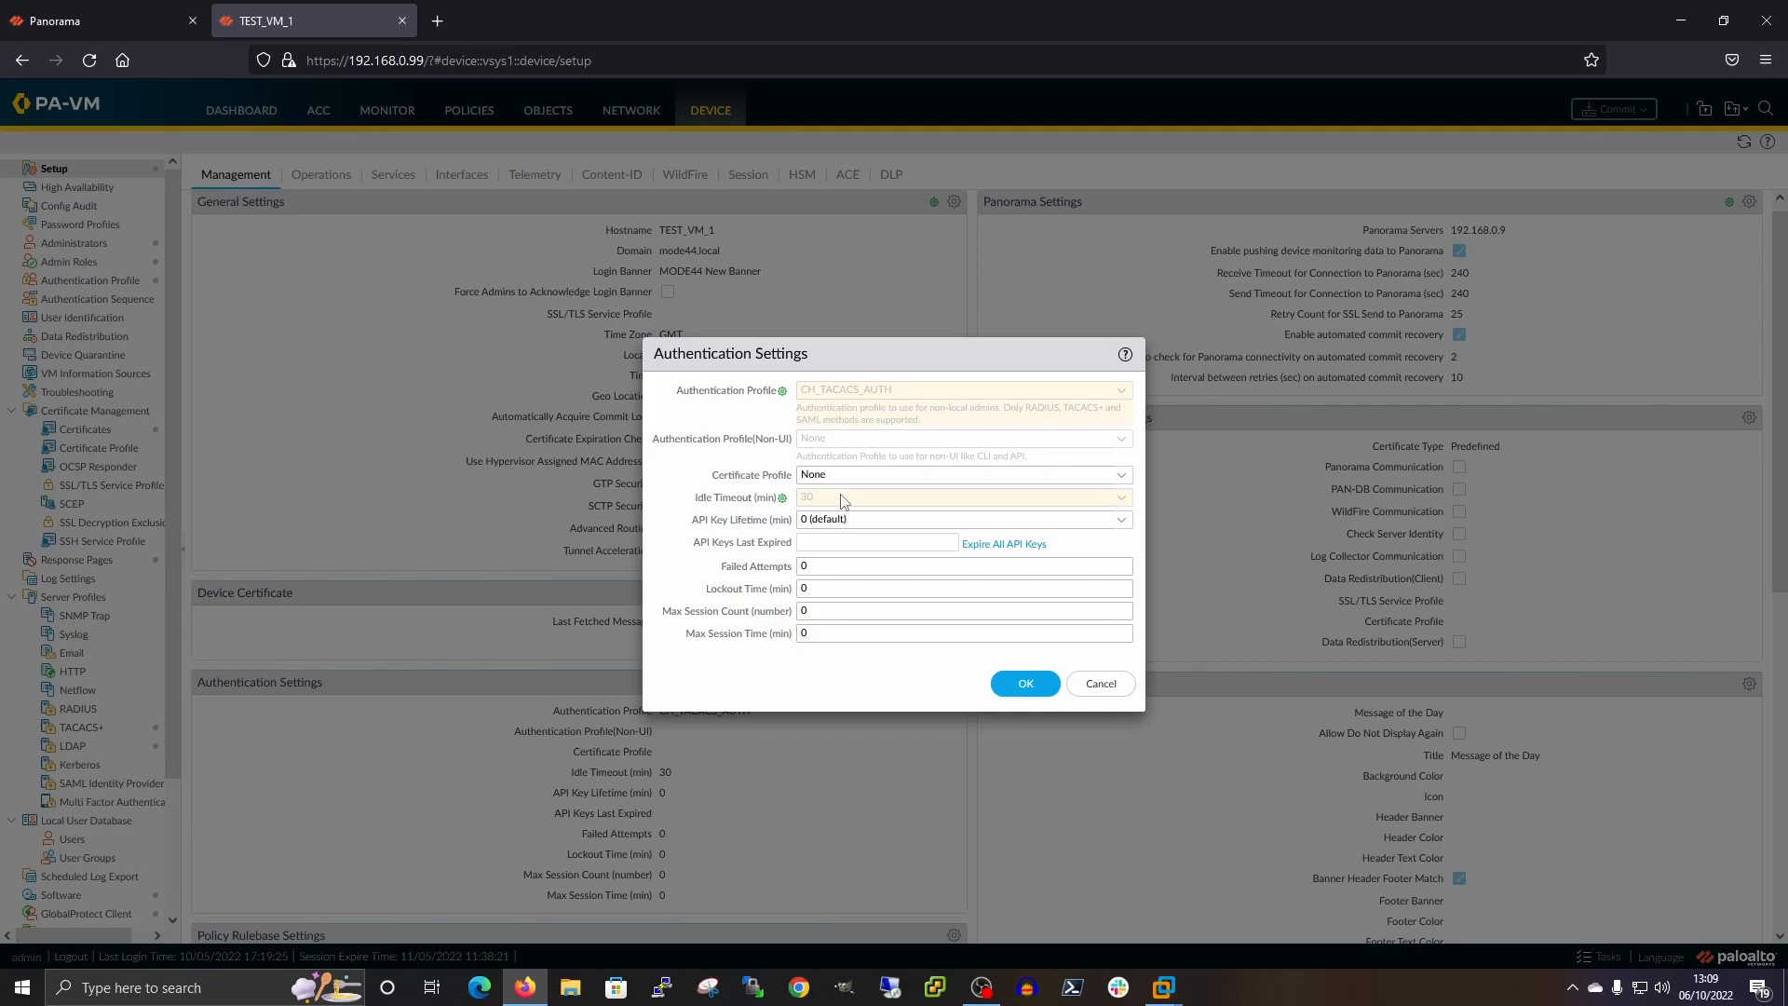
left_click(1092, 689)
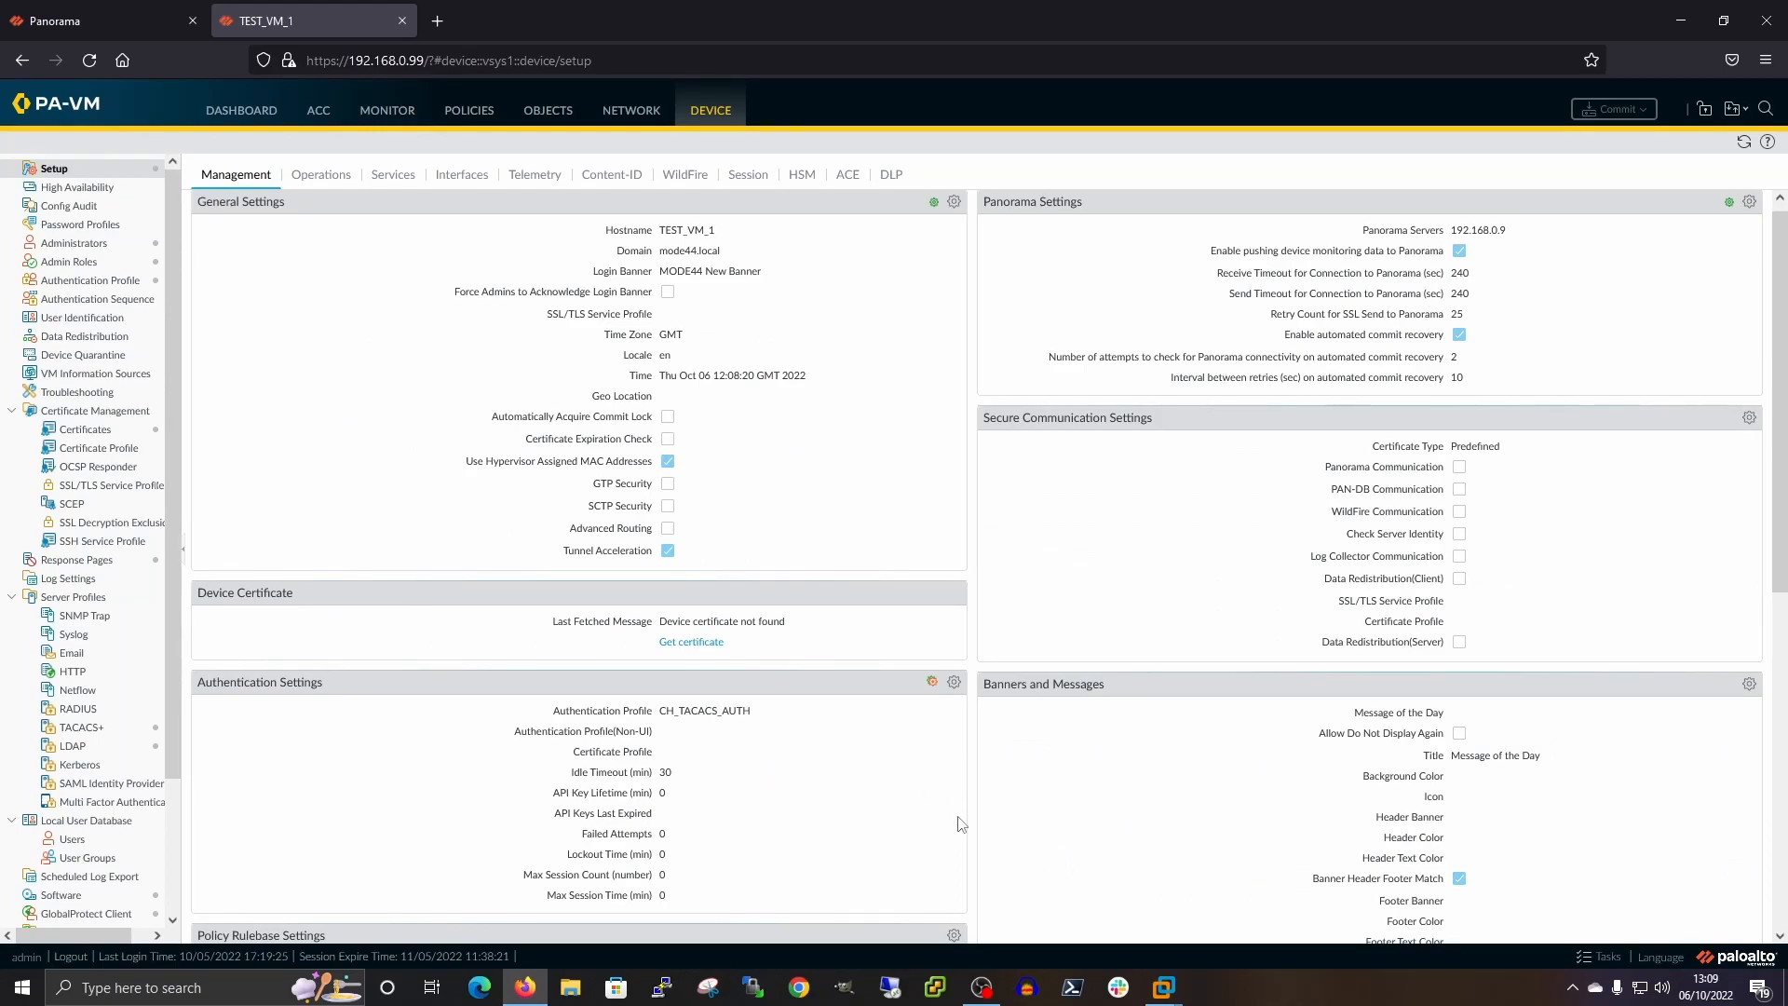
scroll(1024, 689, "down", 1)
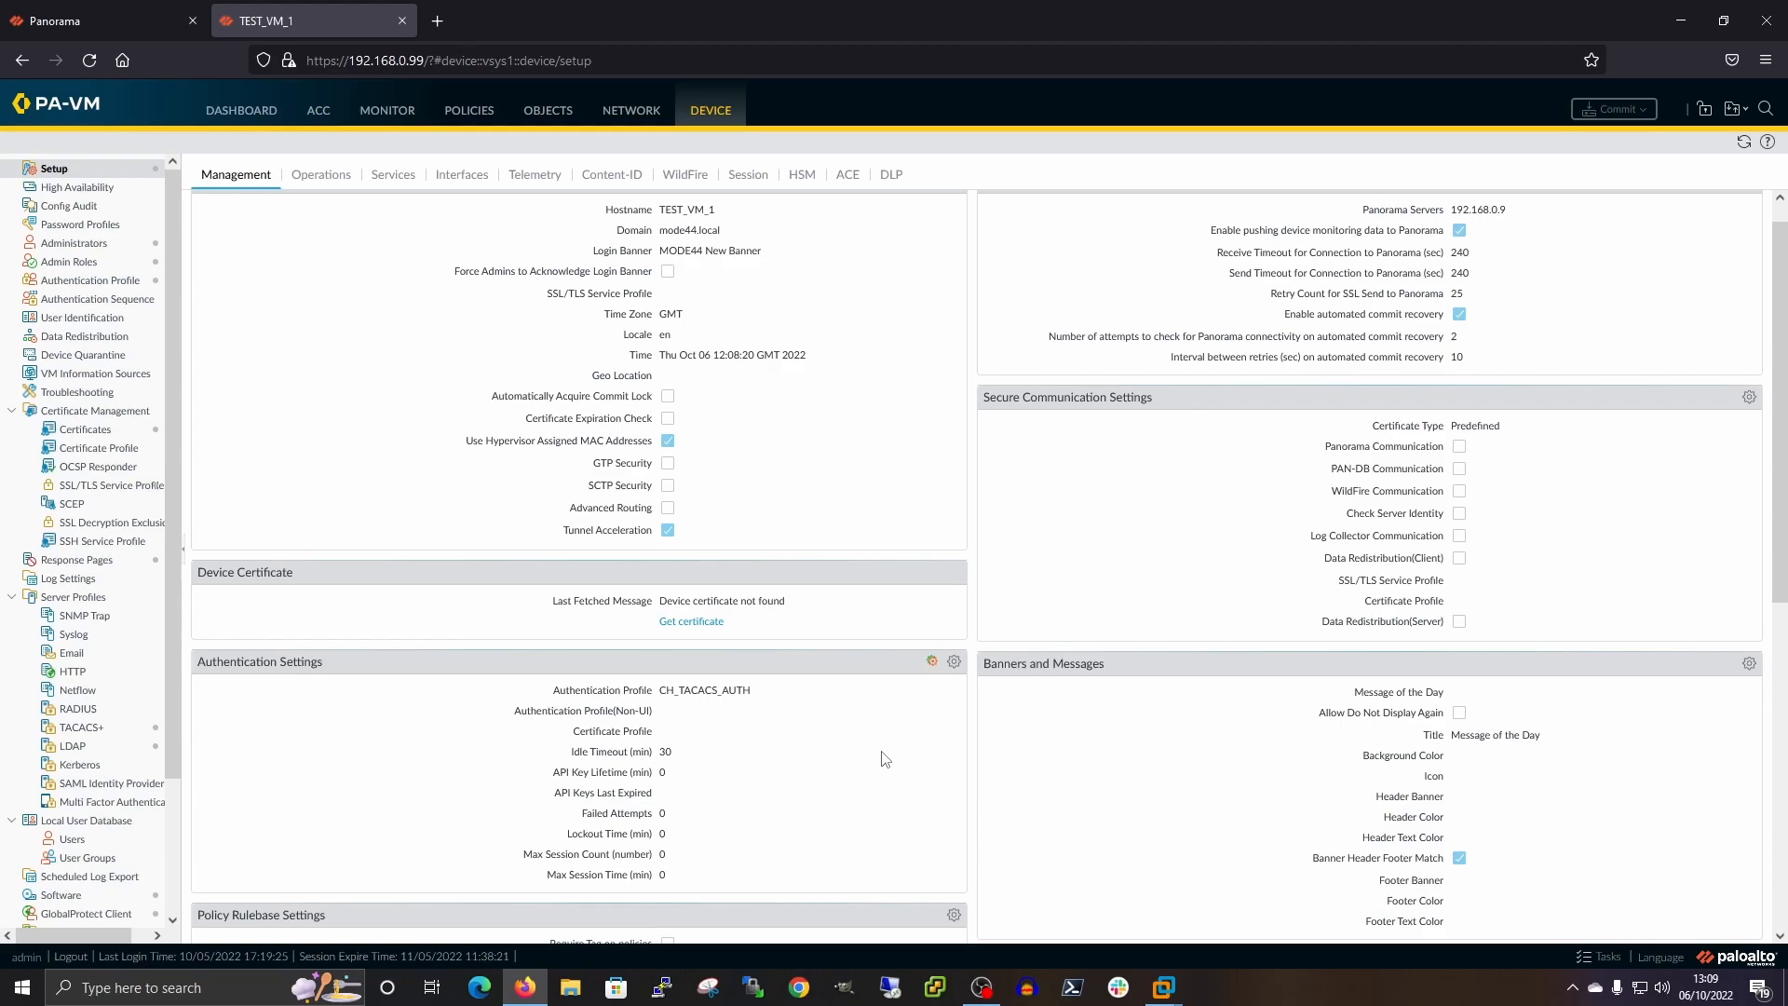
scroll(866, 307, "up", 1)
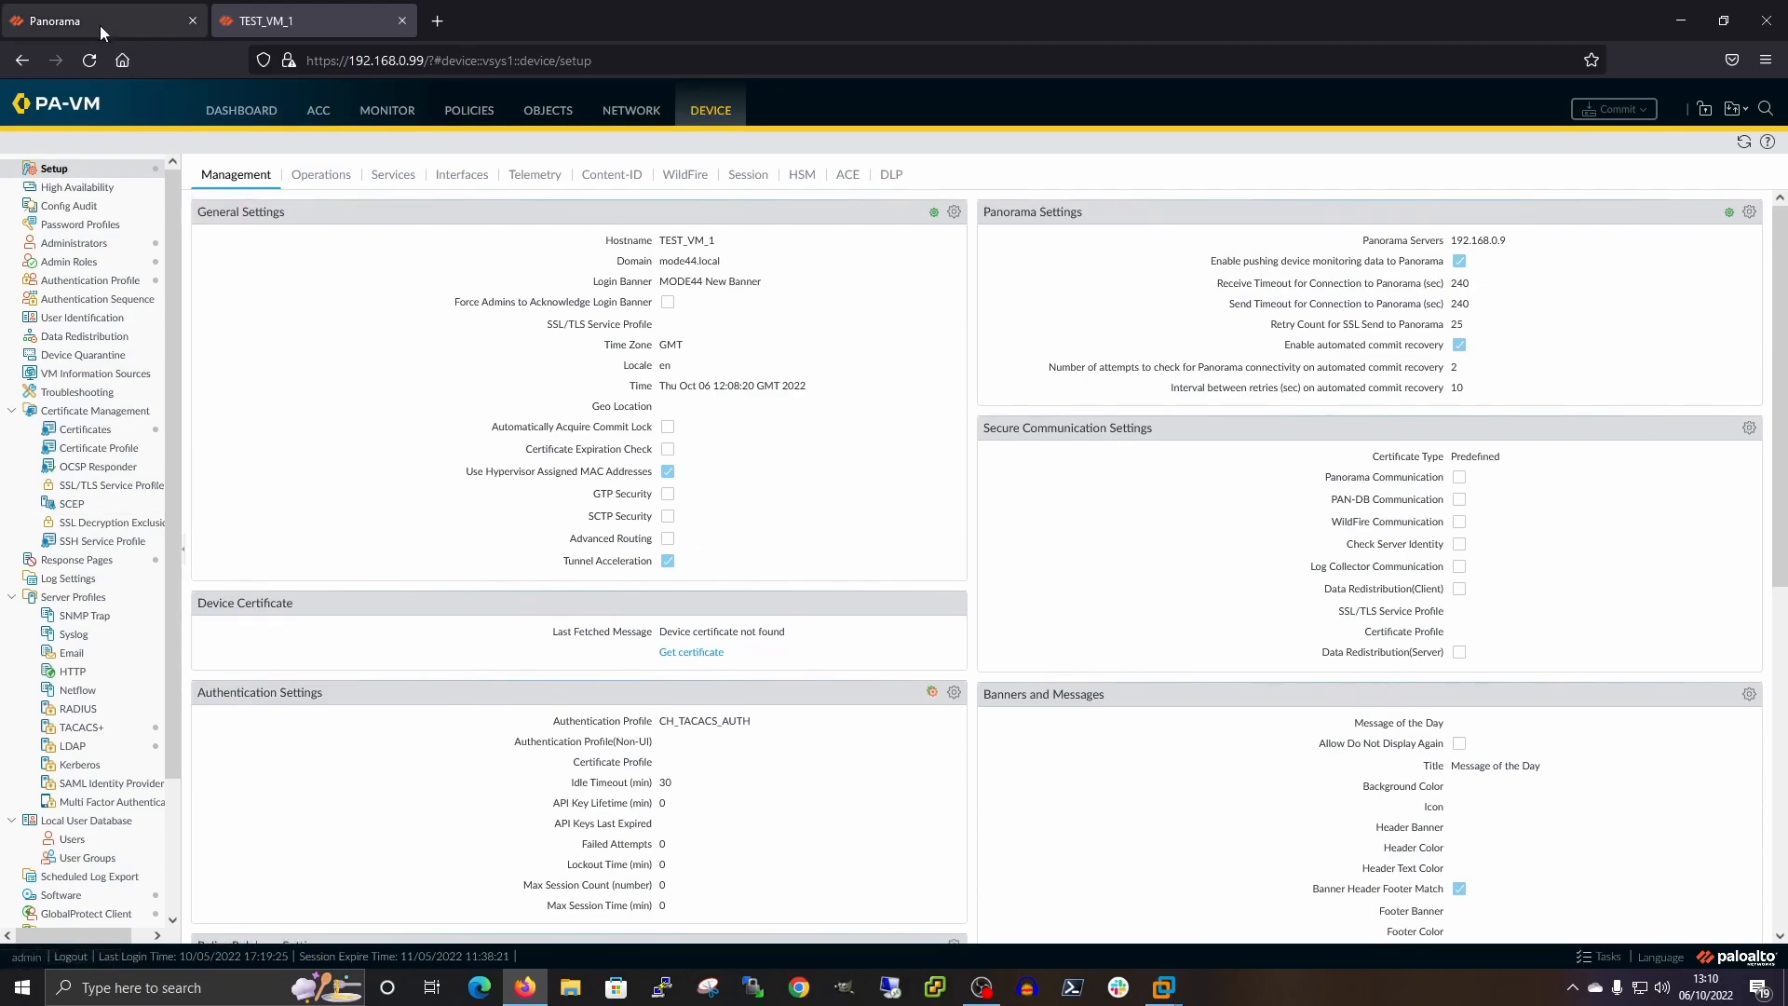
Back in Panorama, view the Managed Devices summary showing TEST_VM_1 connected and in sync
left_click(104, 28)
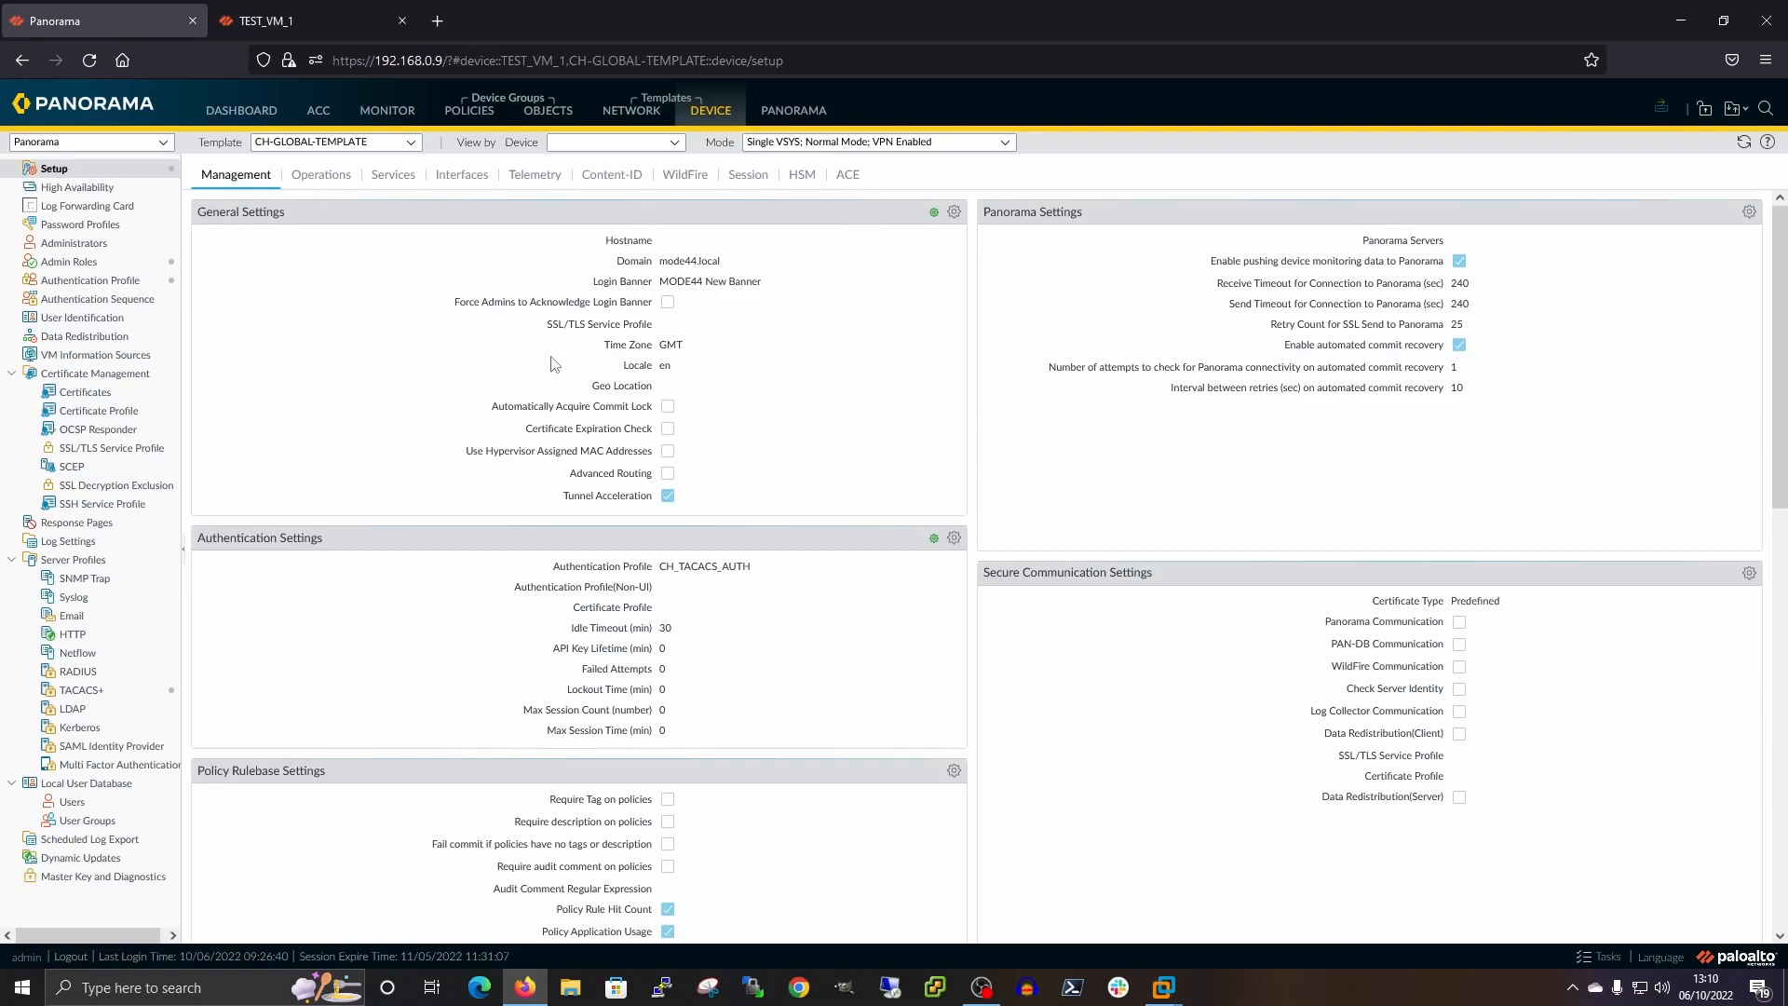
left_click(784, 116)
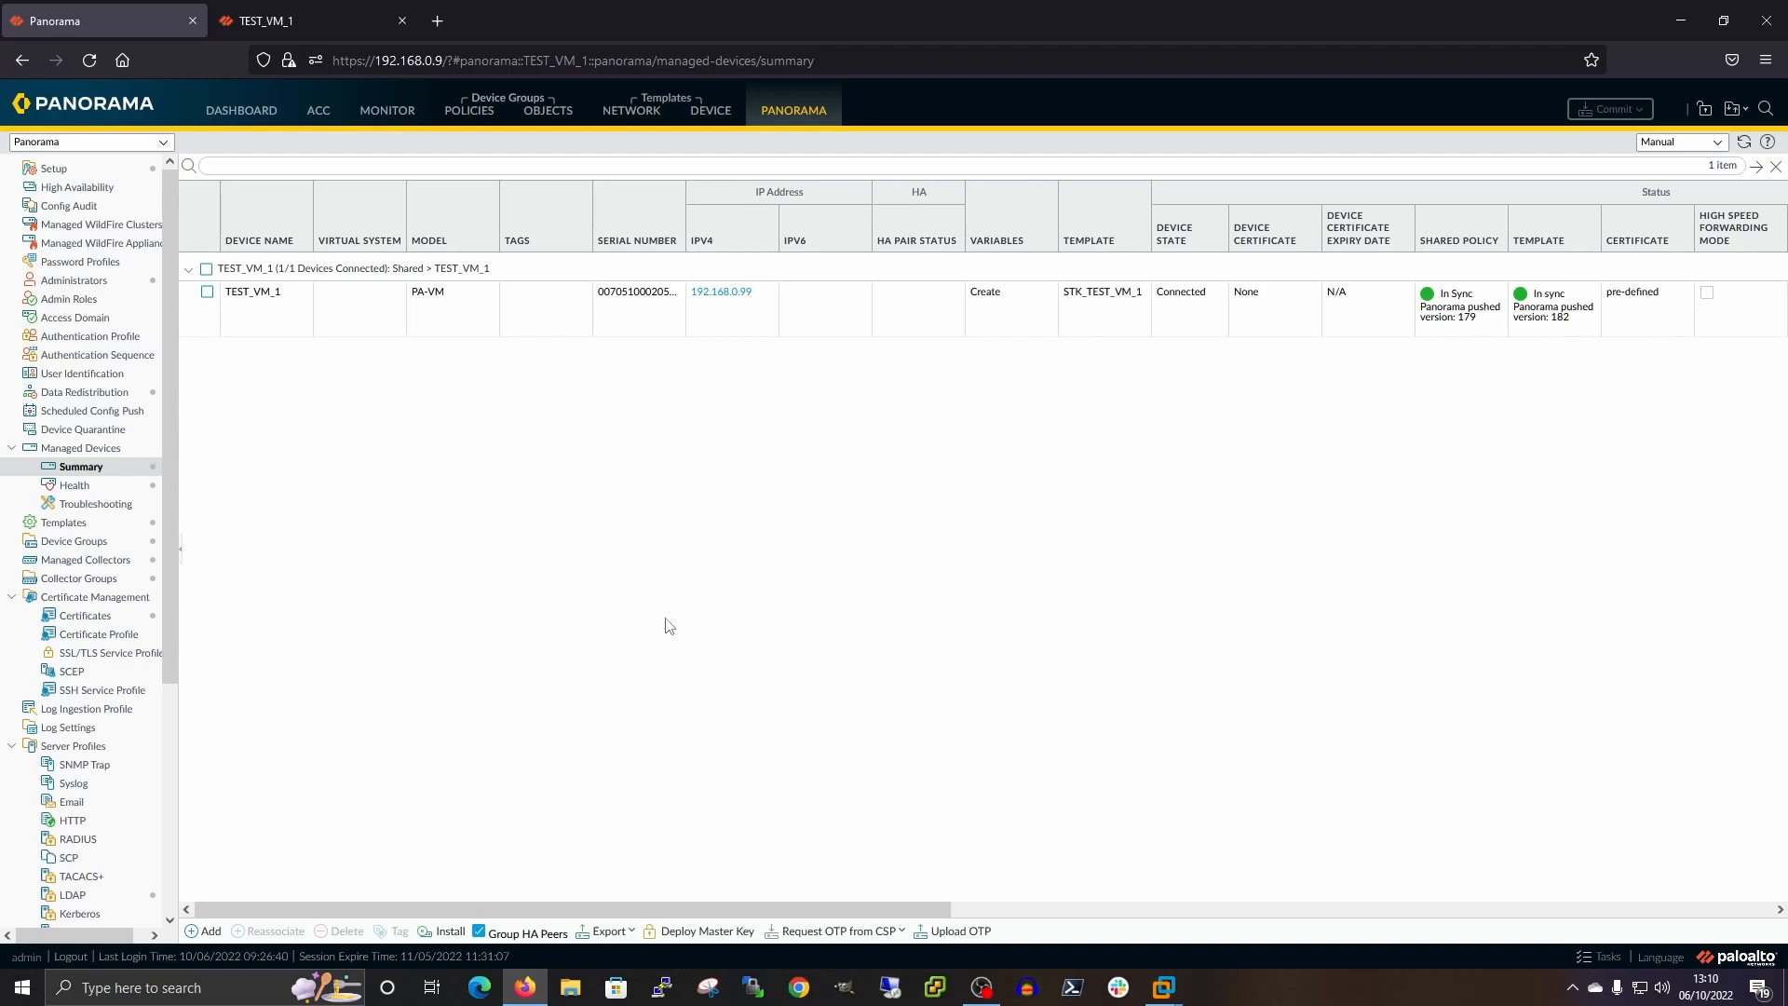
List Panorama's templates, including the STK_TEST_VM_1 stack, its member templates and TEST_VM_1
left_click(63, 523)
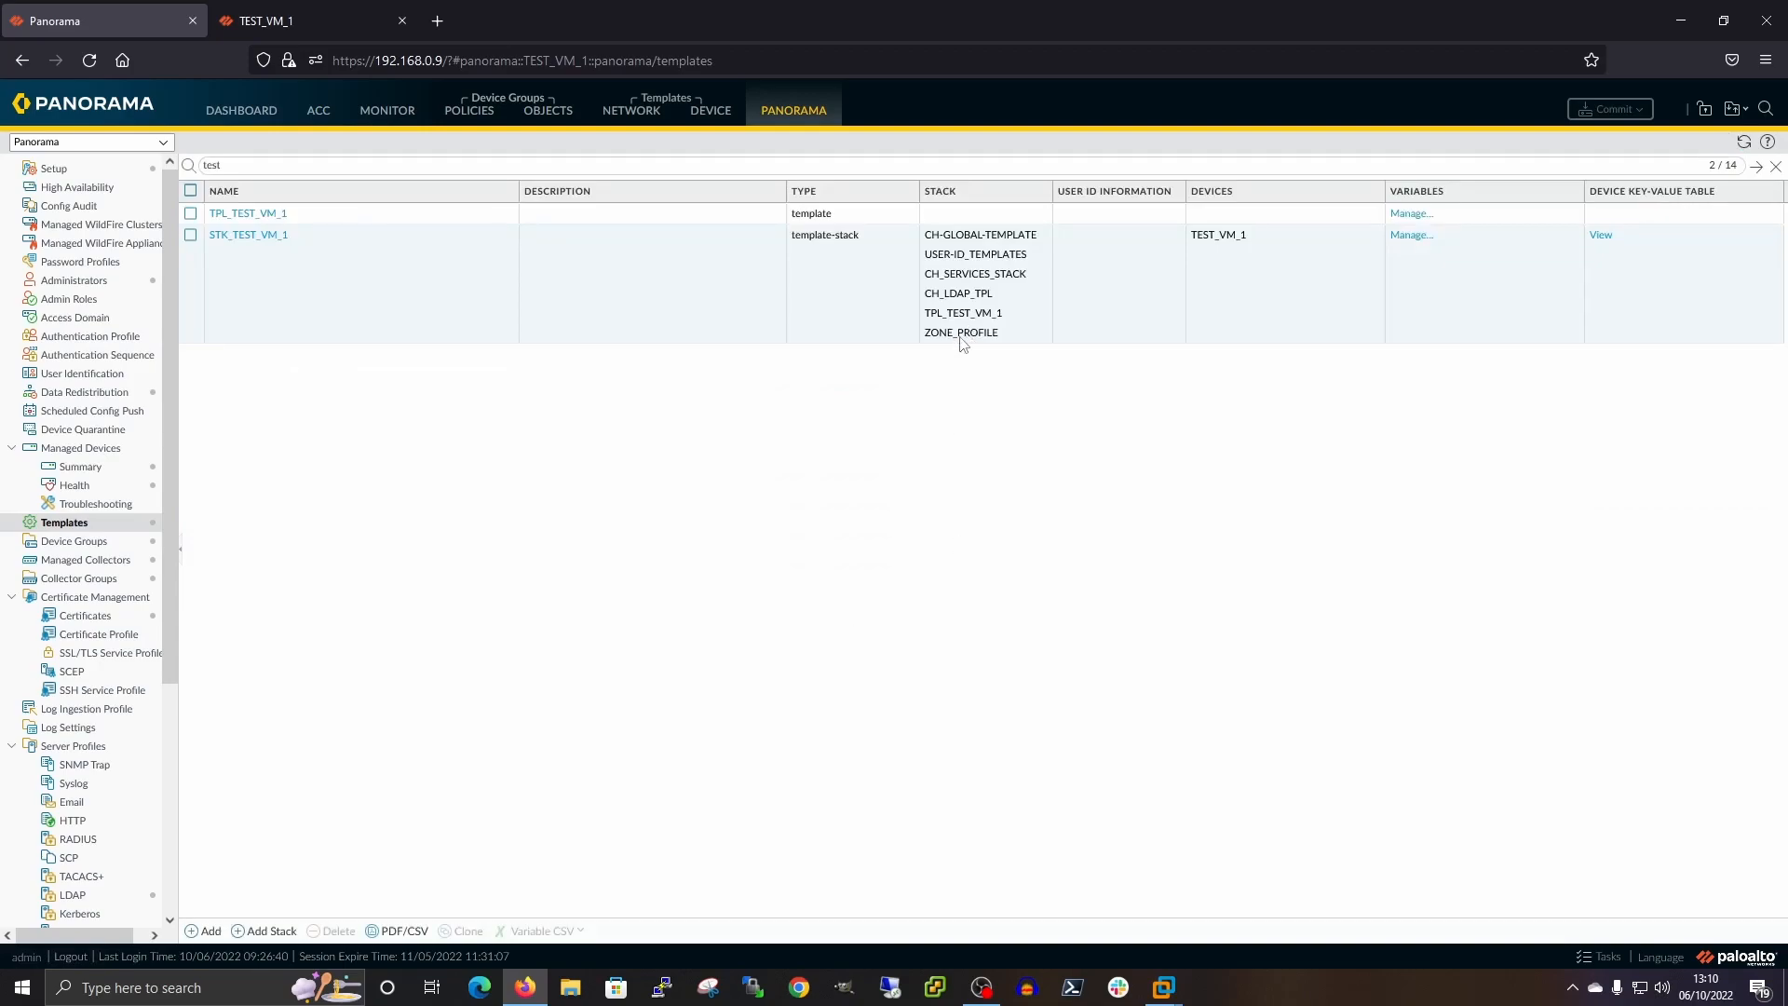